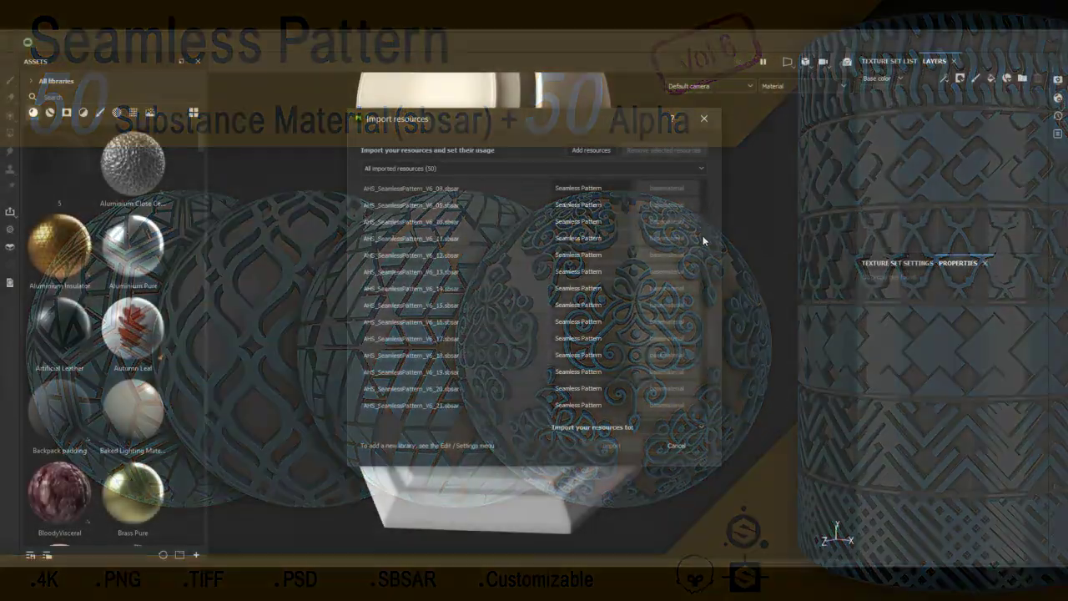
Import the 50 AHS_SeamlessPattern sbsar files into your_assets.
{"action": "left_click_drag", "start_coordinate": [703, 235], "coordinate": [695, 389]}
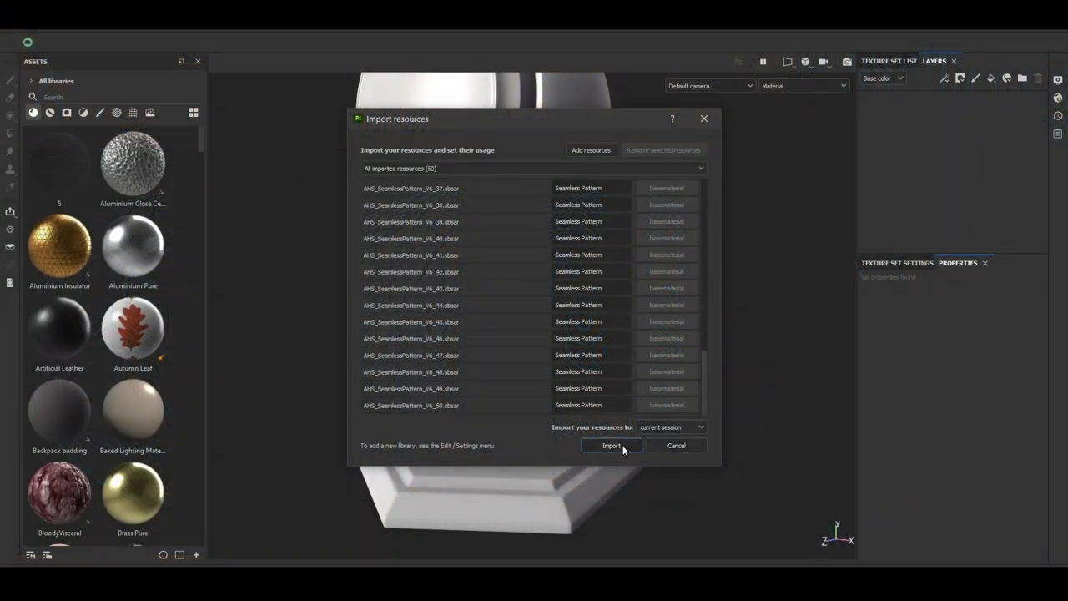
{"action": "left_click", "coordinate": [623, 445]}
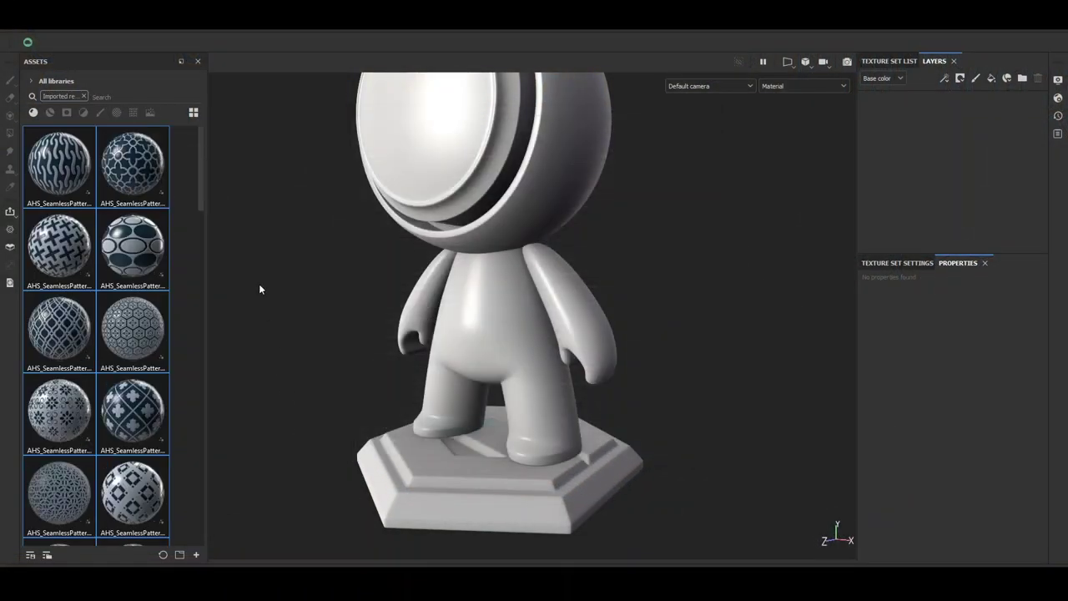
Clear the Imported filter and show only Materials in the assets list.
{"action": "middle_click_drag", "start_coordinate": [541, 326], "coordinate": [540, 272]}
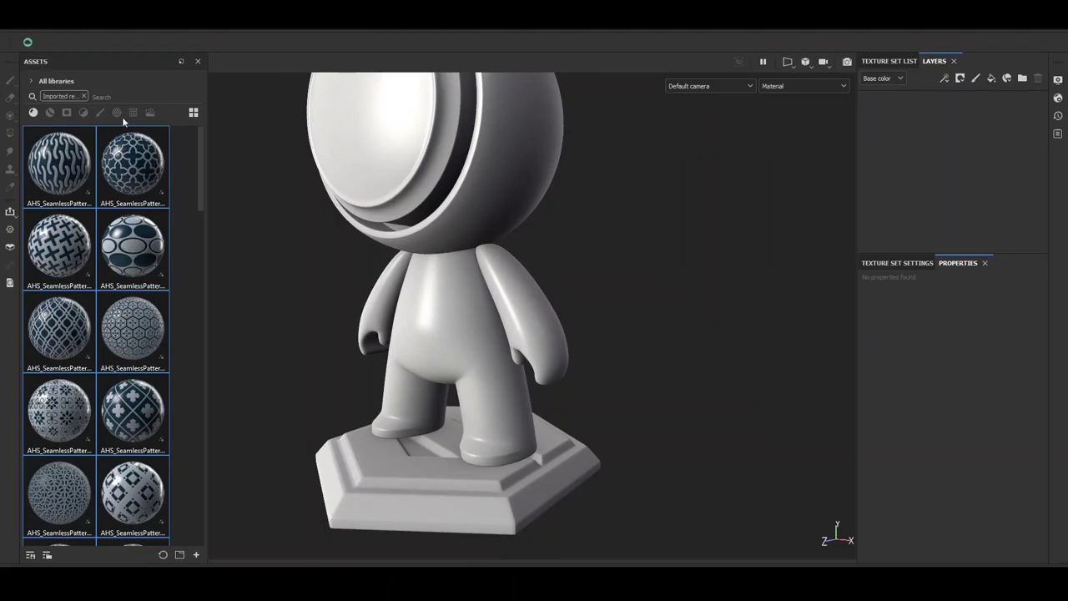
{"action": "left_click", "coordinate": [84, 96]}
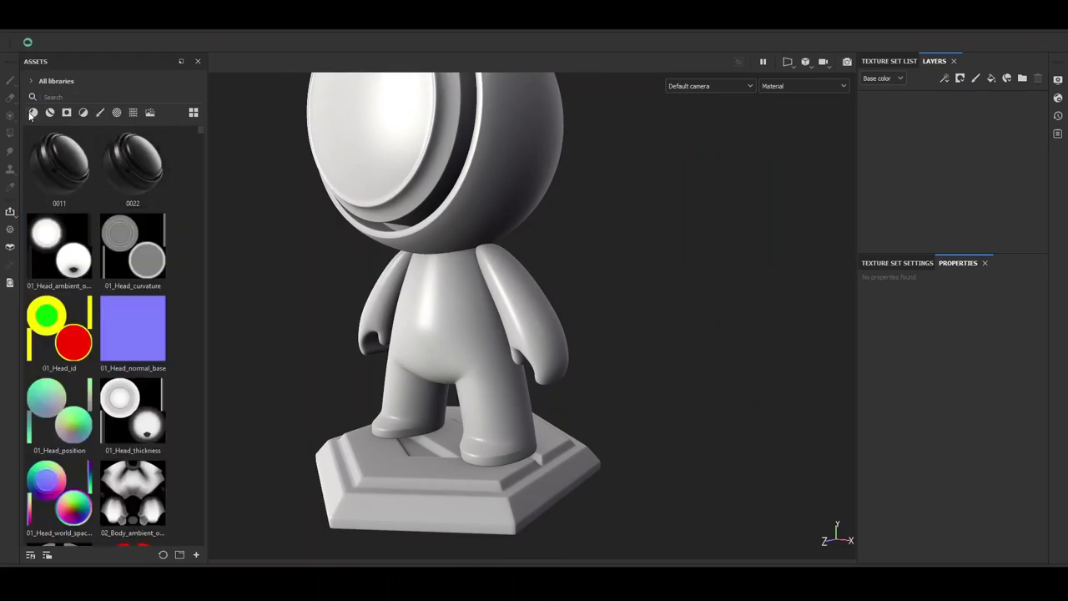
{"action": "left_click", "coordinate": [31, 112]}
Find Aluminium Insulator in the materials list and drop it onto the mannequin.
{"action": "left_click_drag", "start_coordinate": [197, 136], "coordinate": [199, 429]}
{"action": "scroll", "coordinate": [202, 315], "scroll_direction": "down", "scroll_amount": 2}
{"action": "scroll", "coordinate": [129, 344], "scroll_direction": "down", "scroll_amount": 5}
{"action": "scroll", "coordinate": [143, 365], "scroll_direction": "down", "scroll_amount": 5}
{"action": "scroll", "coordinate": [146, 331], "scroll_direction": "down", "scroll_amount": 5}
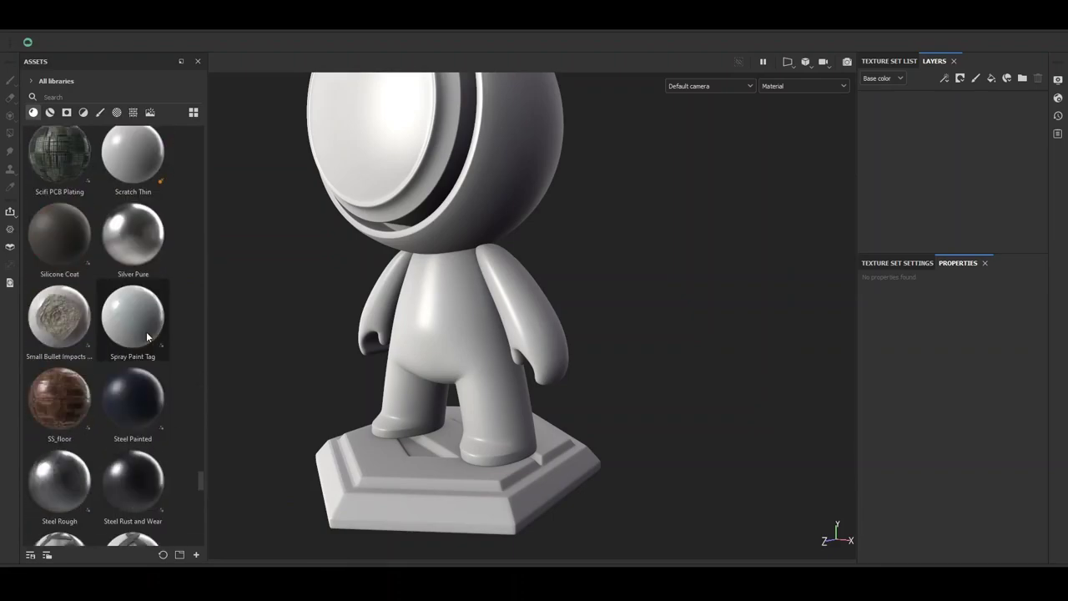
{"action": "scroll", "coordinate": [147, 332], "scroll_direction": "down", "scroll_amount": 5}
{"action": "scroll", "coordinate": [141, 347], "scroll_direction": "down", "scroll_amount": 5}
{"action": "scroll", "coordinate": [147, 343], "scroll_direction": "down", "scroll_amount": 5}
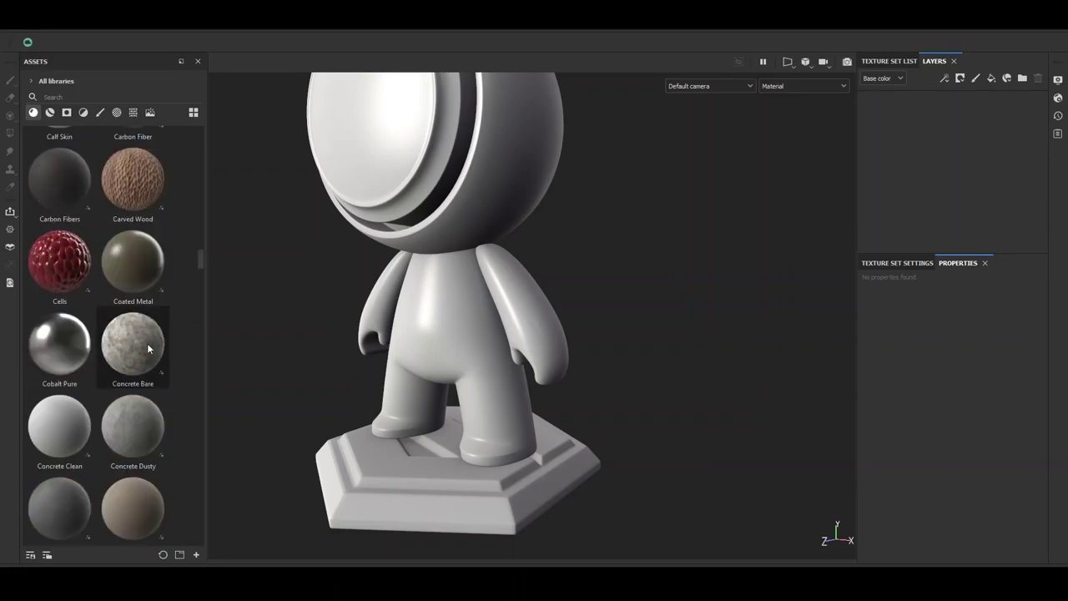
{"action": "scroll", "coordinate": [142, 343], "scroll_direction": "up", "scroll_amount": 5}
{"action": "scroll", "coordinate": [142, 343], "scroll_direction": "up", "scroll_amount": 5}
{"action": "mouse_move", "coordinate": [59, 275]}
{"action": "left_mouse_down"}
{"action": "mouse_move", "coordinate": [448, 316]}
{"action": "mouse_move", "coordinate": [440, 324]}
{"action": "mouse_move", "coordinate": [517, 303]}
{"action": "mouse_move", "coordinate": [734, 332]}
{"action": "left_mouse_up"}
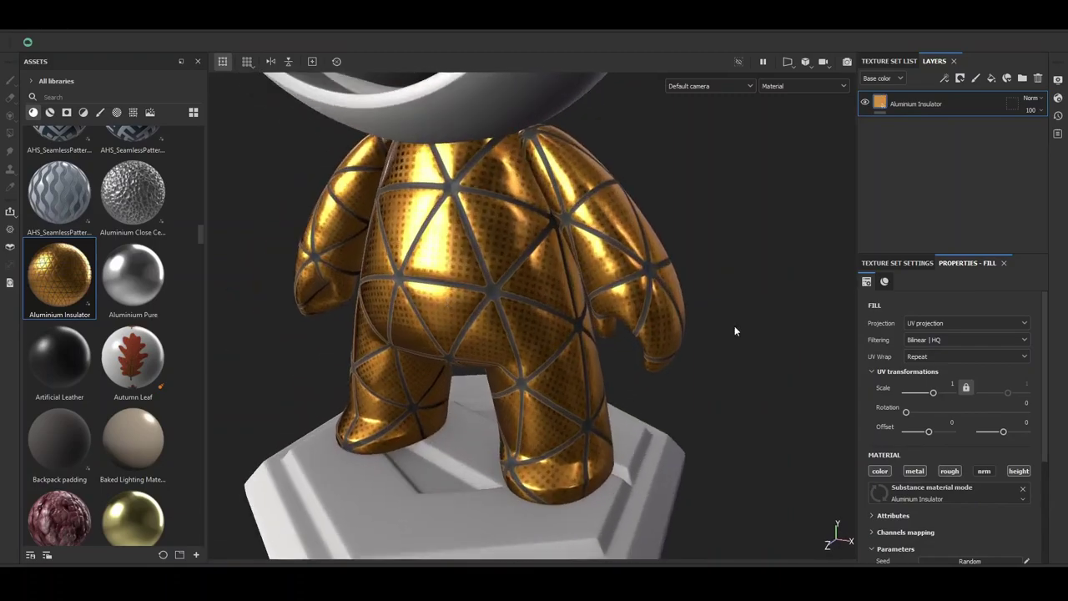
Step the Aluminium Insulator fill's UV Scale through 2, 3 and 4 up to 5.
{"action": "mouse_move", "coordinate": [1046, 334]}
{"action": "left_mouse_down"}
{"action": "mouse_move", "coordinate": [1050, 439]}
{"action": "mouse_move", "coordinate": [1039, 357]}
{"action": "left_mouse_up"}
{"action": "type", "text": "2"}
{"action": "key", "text": "Return"}
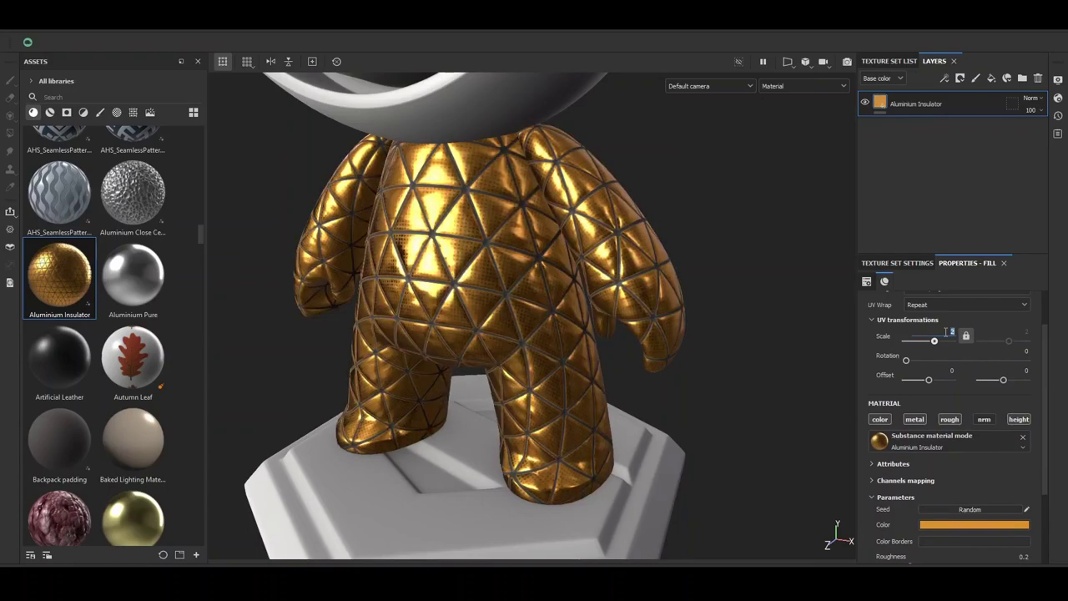
{"action": "type", "text": "3"}
{"action": "key", "text": "Return"}
{"action": "mouse_move", "coordinate": [534, 276]}
{"action": "left_mouse_down", "text": "alt"}
{"action": "mouse_move", "coordinate": [451, 247]}
{"action": "mouse_move", "coordinate": [484, 259]}
{"action": "left_mouse_up", "text": "alt"}
{"action": "type", "text": "4"}
{"action": "key", "text": "Return"}
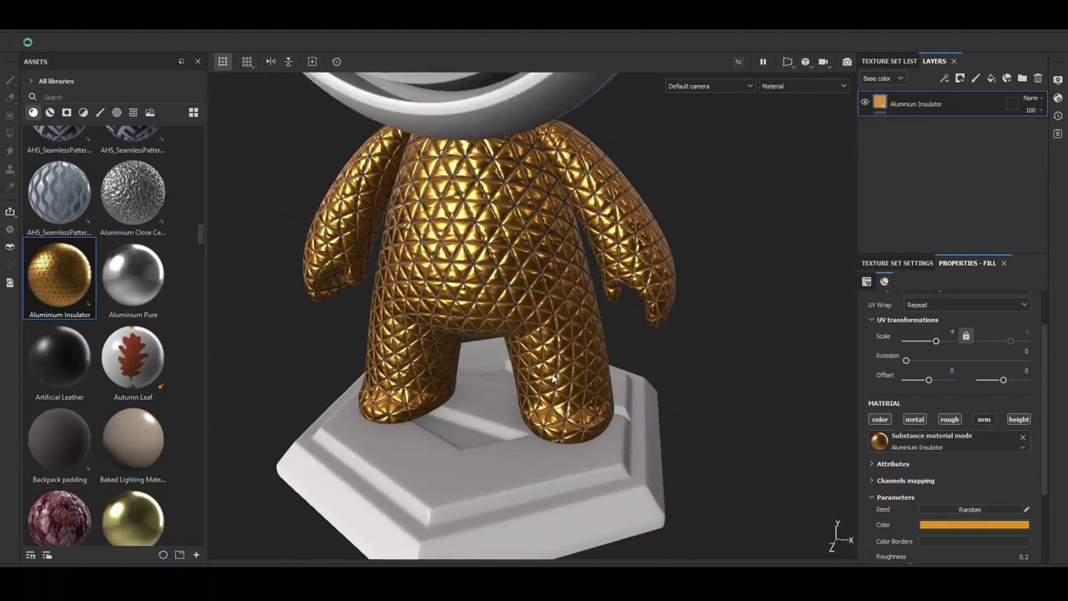
{"action": "left_click_drag", "start_coordinate": [351, 222], "coordinate": [526, 300], "text": "alt"}
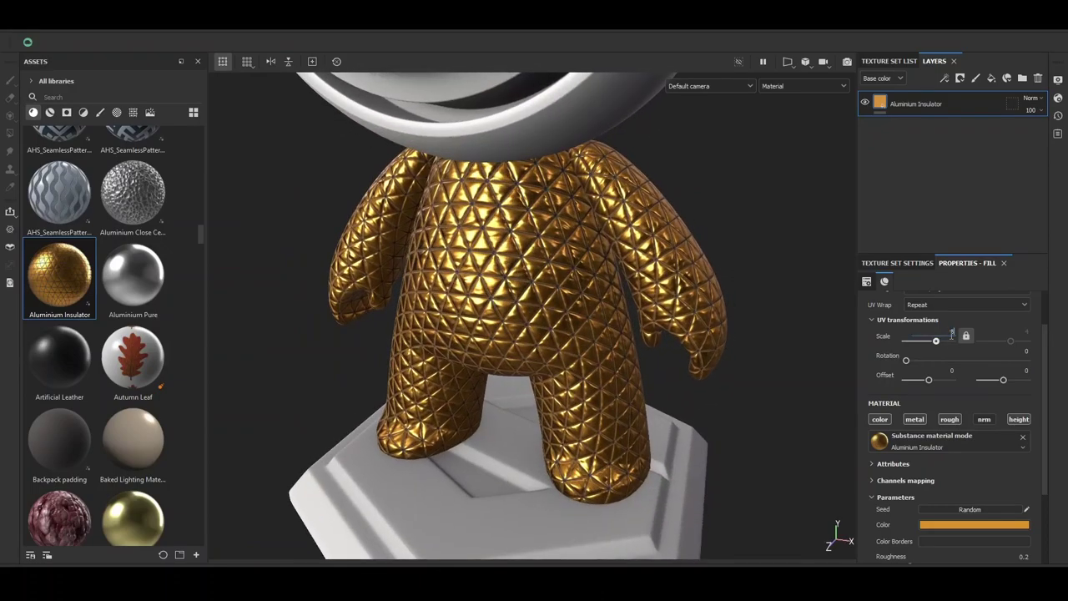
{"action": "key", "text": "Return"}
{"action": "mouse_move", "coordinate": [467, 276]}
{"action": "left_mouse_down", "text": "alt"}
{"action": "mouse_move", "coordinate": [601, 284]}
{"action": "mouse_move", "coordinate": [507, 265]}
{"action": "left_mouse_up", "text": "alt"}
Hide the Aluminium Insulator layer, filter assets to AHS_SeamlessPattern and pick up the blue ornamental pattern.
{"action": "left_click", "coordinate": [865, 102]}
{"action": "type", "text": "AHS_SeamlessPatt"}
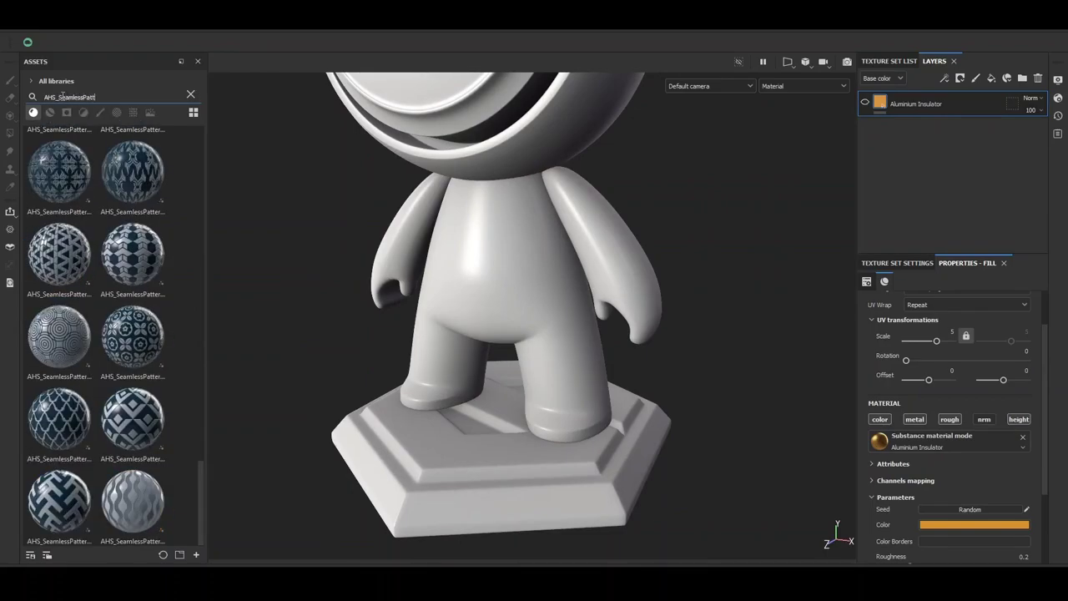
{"action": "type", "text": "ern"}
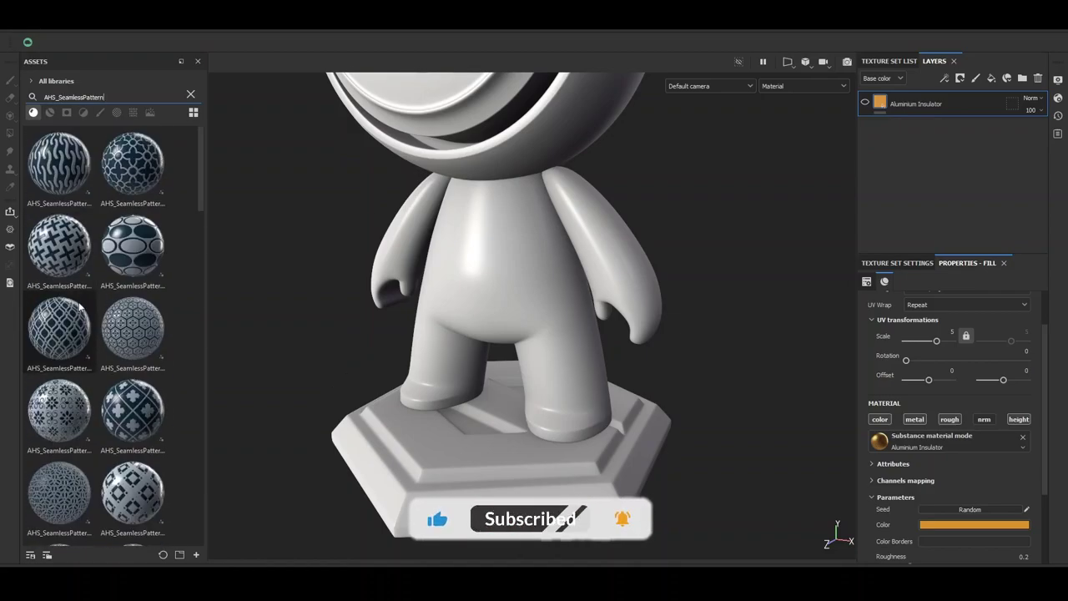
{"action": "mouse_move", "coordinate": [203, 156]}
{"action": "left_mouse_down"}
{"action": "mouse_move", "coordinate": [192, 429]}
{"action": "mouse_move", "coordinate": [197, 413]}
{"action": "left_mouse_up"}
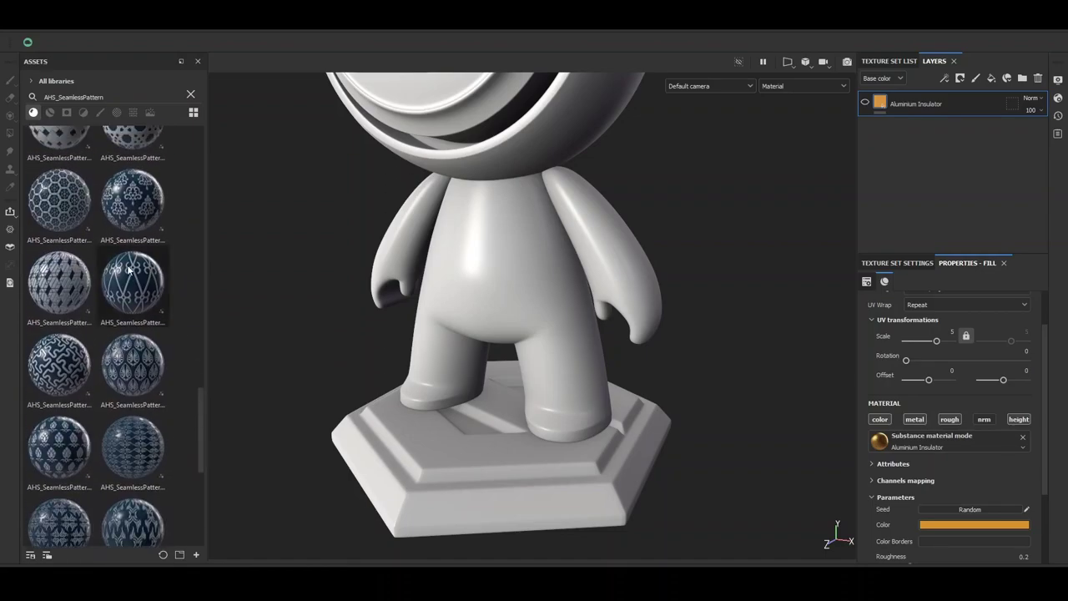
{"action": "left_click_drag", "start_coordinate": [133, 281], "coordinate": [952, 96]}
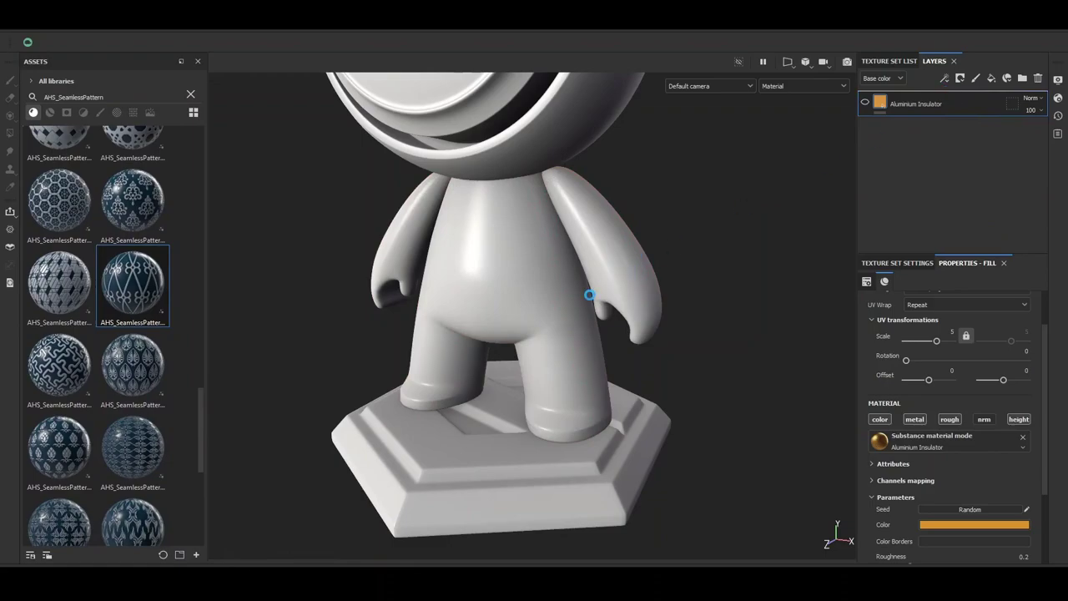
Add AHS_SeamlessPattern_Vol06_36 as a new fill layer and view the Height channel.
{"action": "left_click_drag", "start_coordinate": [591, 299], "coordinate": [590, 299]}
{"action": "left_click_drag", "start_coordinate": [511, 292], "coordinate": [551, 294], "text": "alt"}
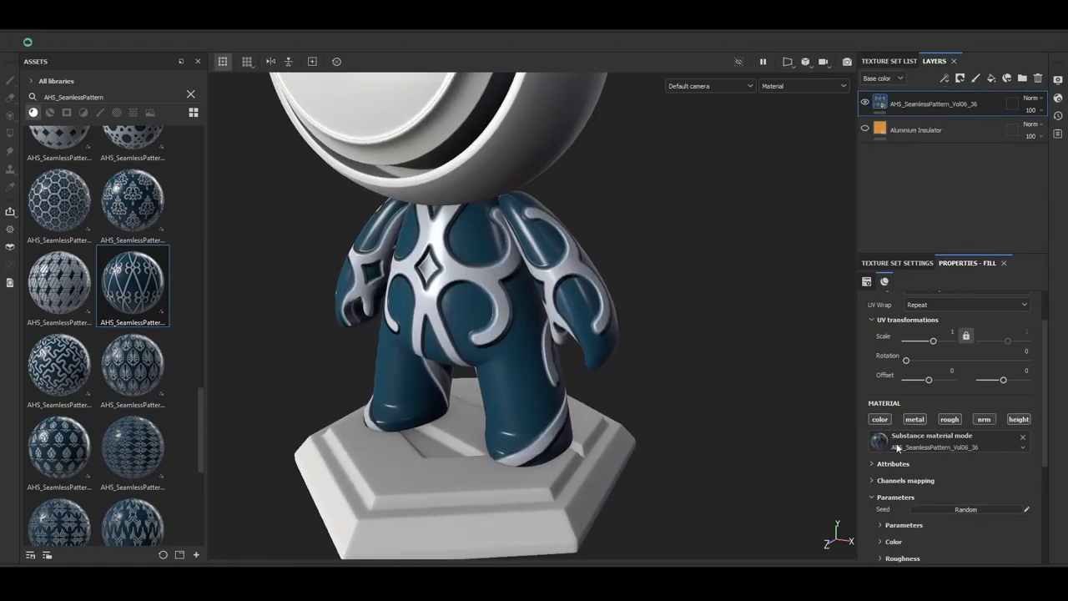
{"action": "scroll", "coordinate": [923, 290], "scroll_direction": "down", "scroll_amount": 2}
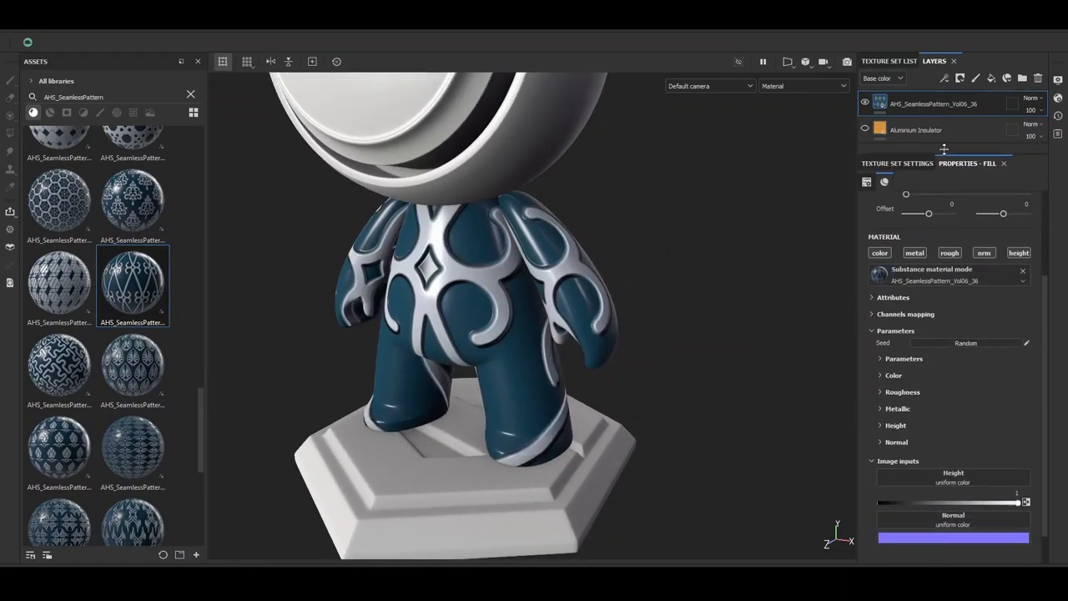
{"action": "left_click_drag", "start_coordinate": [937, 262], "coordinate": [926, 157]}
{"action": "left_click", "coordinate": [885, 78]}
{"action": "left_click", "coordinate": [871, 137]}
Try Linear dodge blending on the pattern layer, then revert it to Normal.
{"action": "left_click", "coordinate": [1023, 98]}
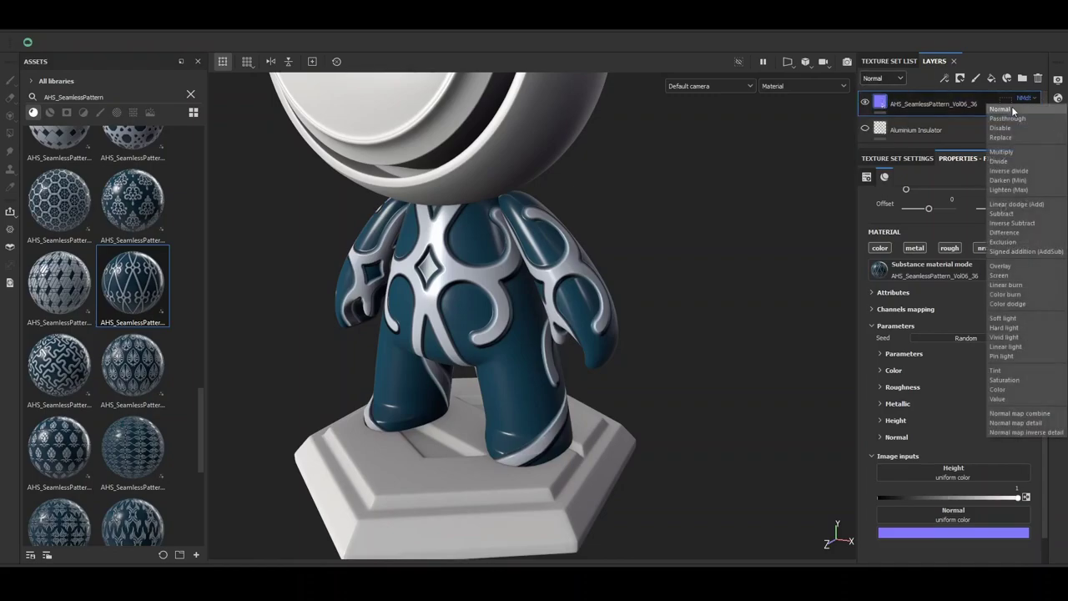
{"action": "left_click", "coordinate": [1012, 106]}
{"action": "left_click", "coordinate": [1023, 97]}
{"action": "left_click", "coordinate": [1016, 110]}
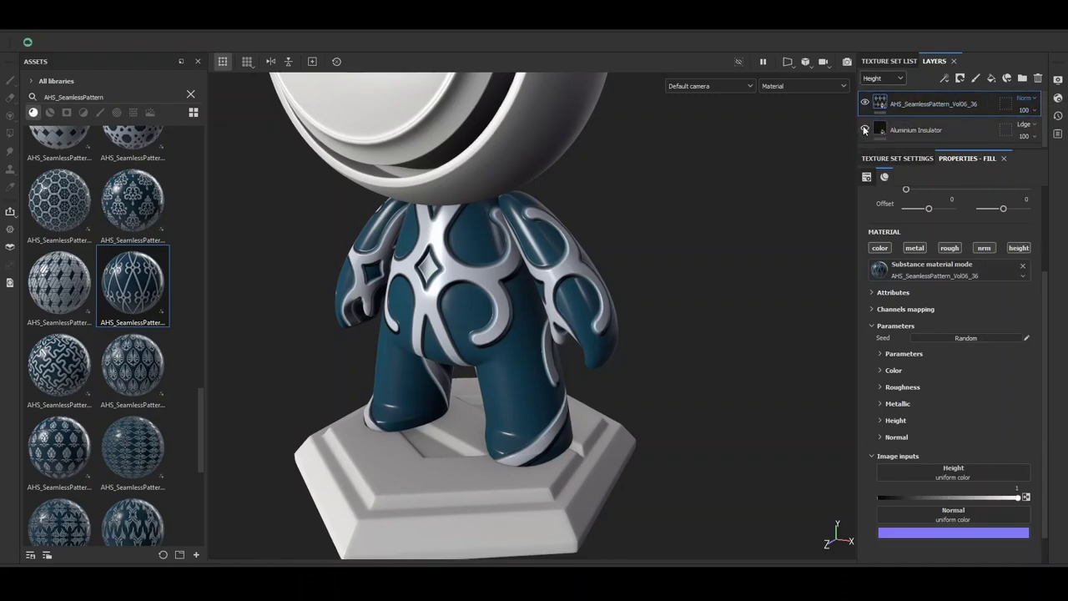
{"action": "left_click", "coordinate": [884, 78]}
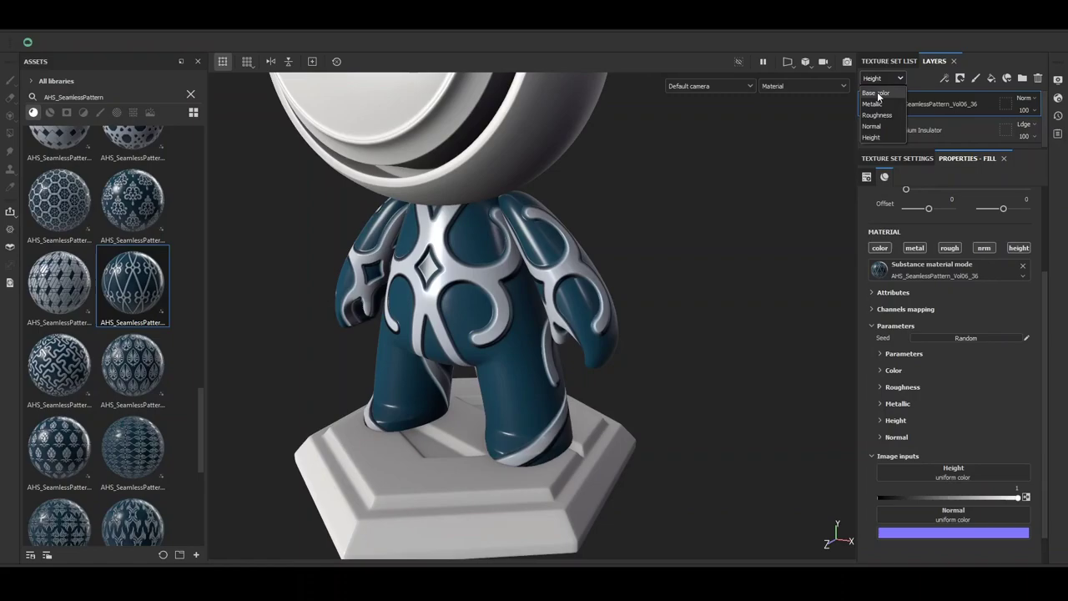
Lower the pattern's Pattern Tile to 1 and test Pattern Invert, leaving it off.
{"action": "left_click", "coordinate": [879, 354]}
{"action": "scroll", "coordinate": [430, 298], "scroll_direction": "up", "scroll_amount": 2}
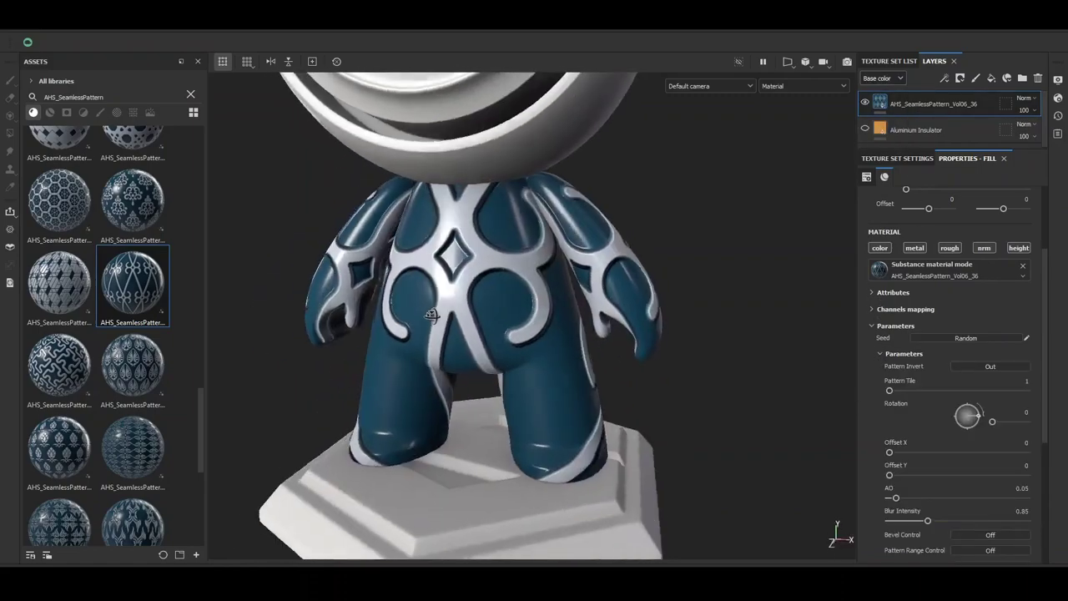
{"action": "right_click_drag", "start_coordinate": [451, 325], "coordinate": [927, 391], "text": "shift"}
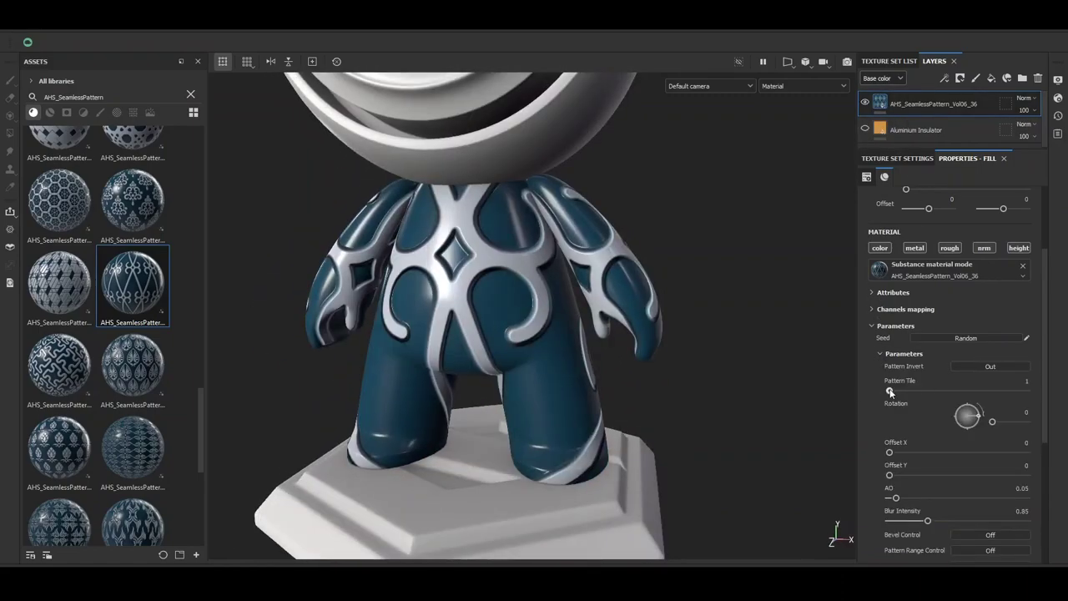
{"action": "mouse_move", "coordinate": [890, 391]}
{"action": "left_mouse_down"}
{"action": "mouse_move", "coordinate": [968, 390]}
{"action": "mouse_move", "coordinate": [884, 394]}
{"action": "left_mouse_up"}
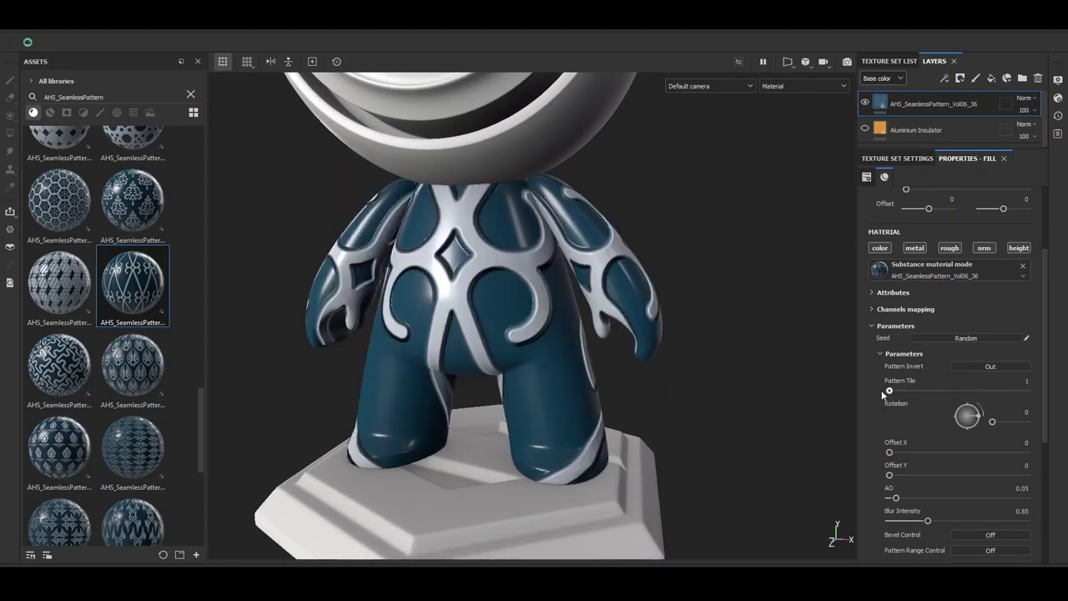
{"action": "left_click", "coordinate": [987, 367]}
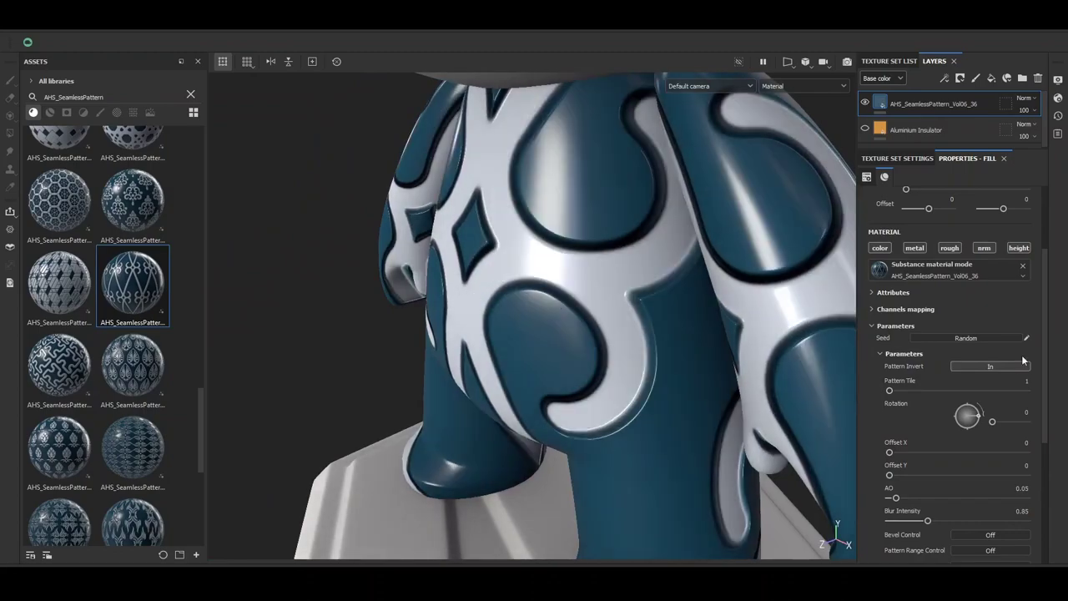
{"action": "left_click", "coordinate": [1012, 368]}
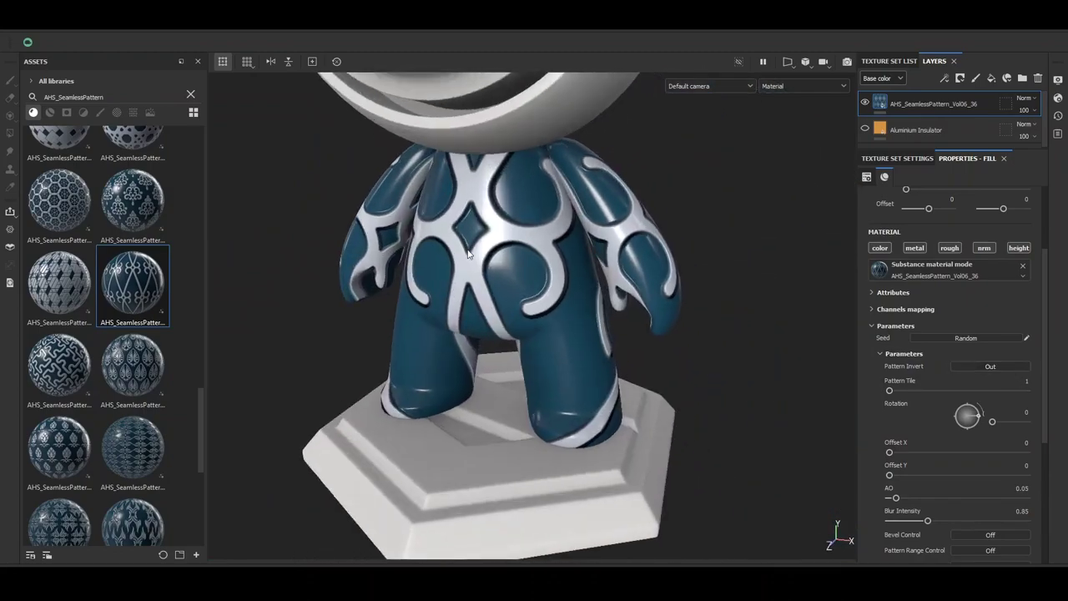
{"action": "right_click_drag", "start_coordinate": [468, 253], "coordinate": [635, 295], "text": "alt"}
Switch the shader to pbr-metal-rough-with-alpha-test.
{"action": "left_click", "coordinate": [1057, 98]}
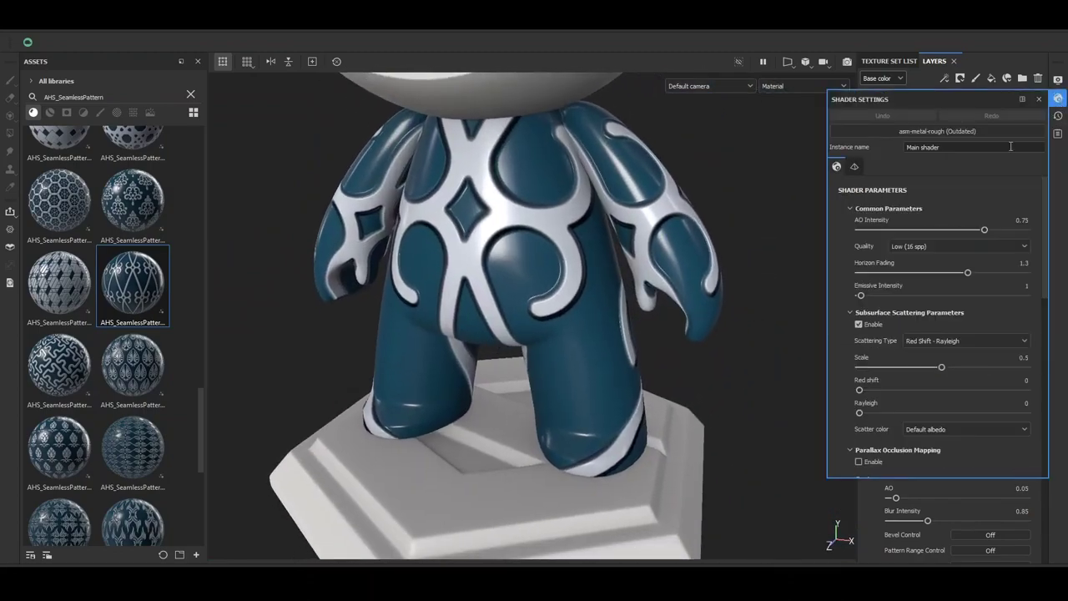
{"action": "left_click", "coordinate": [891, 135]}
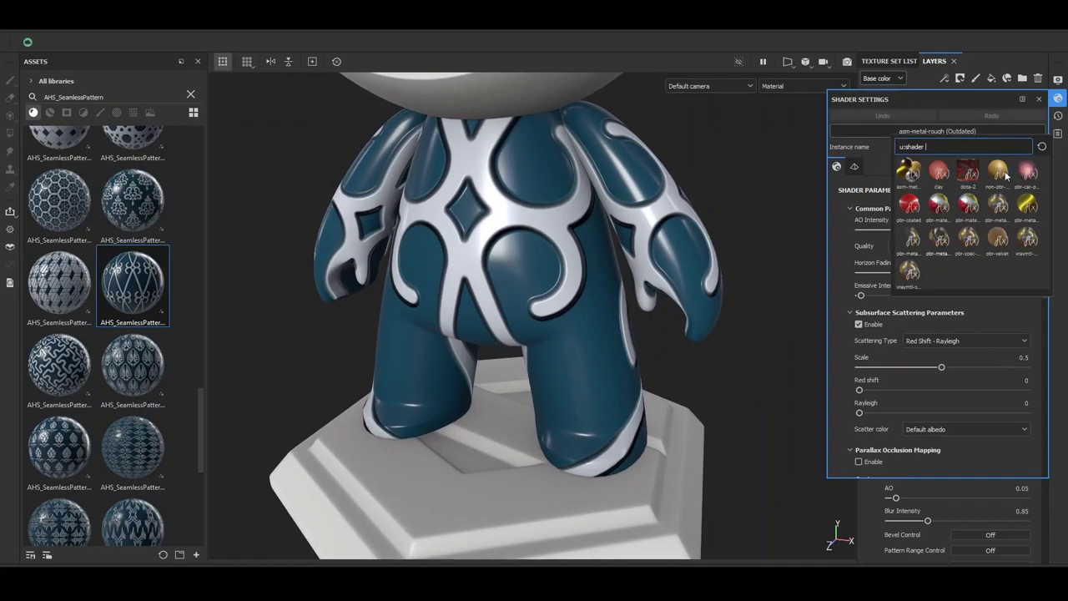
{"action": "left_click", "coordinate": [949, 209]}
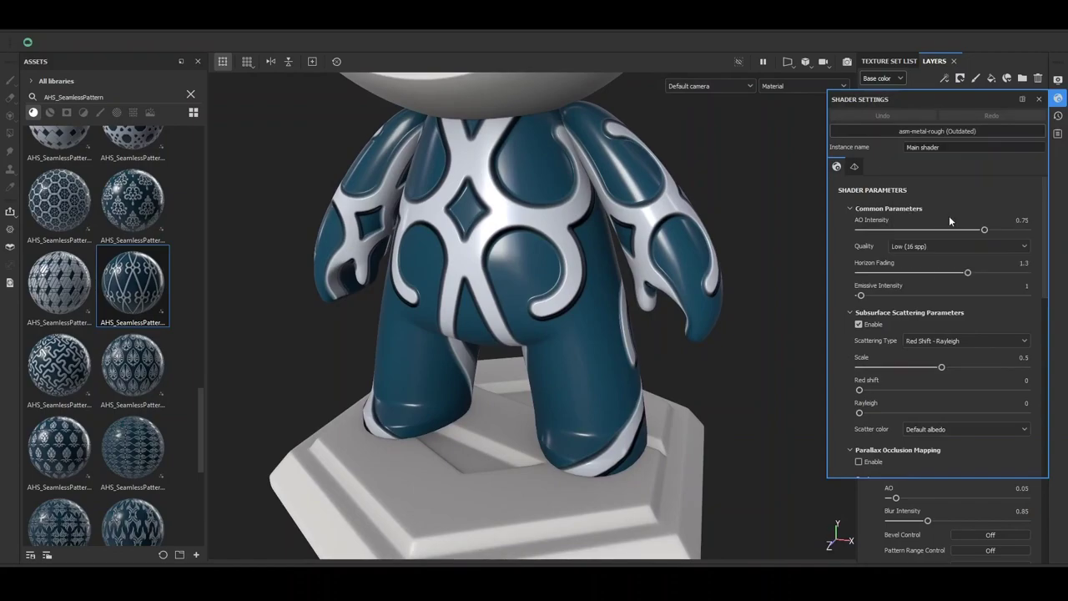
{"action": "left_click", "coordinate": [1039, 99]}
Map the pattern material's mask output to the Mask channel.
{"action": "scroll", "coordinate": [1039, 452], "scroll_direction": "down", "scroll_amount": 5}
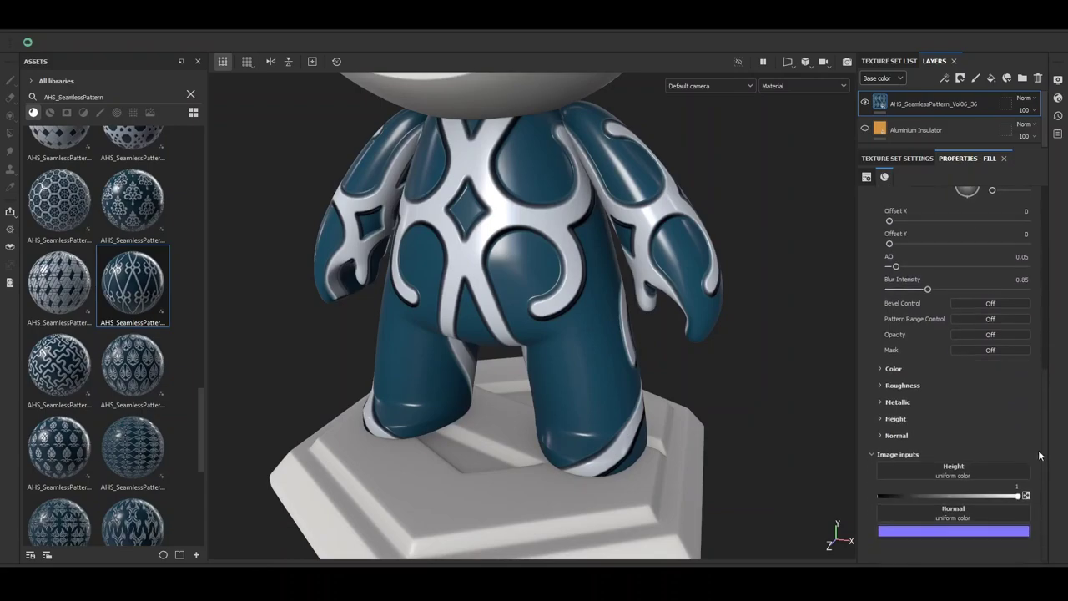
{"action": "scroll", "coordinate": [1058, 313], "scroll_direction": "up", "scroll_amount": 6}
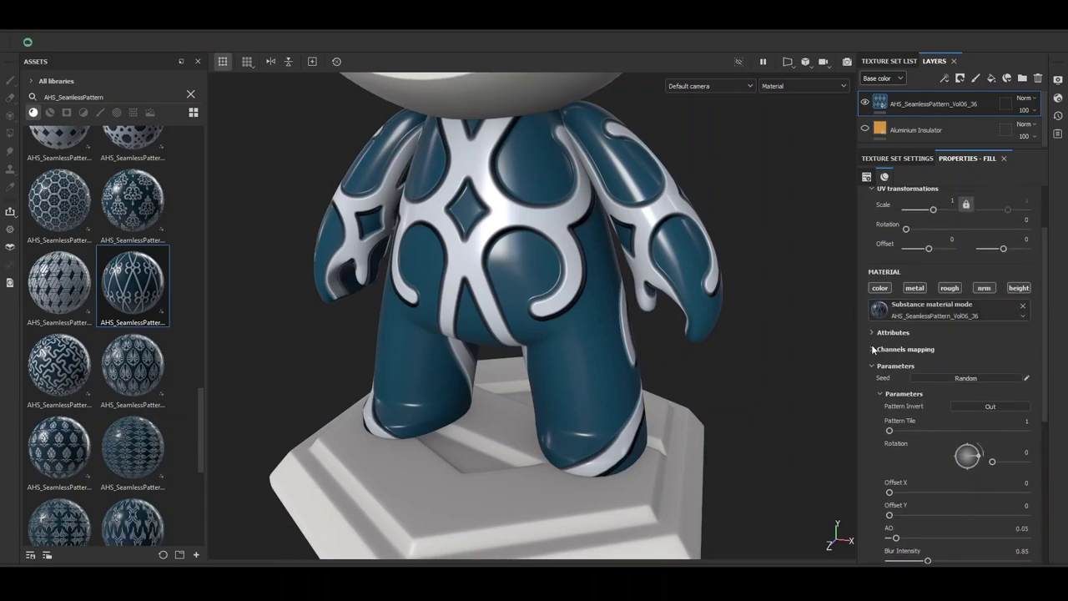
{"action": "left_click", "coordinate": [874, 349]}
{"action": "left_click", "coordinate": [904, 451]}
{"action": "left_click", "coordinate": [908, 473]}
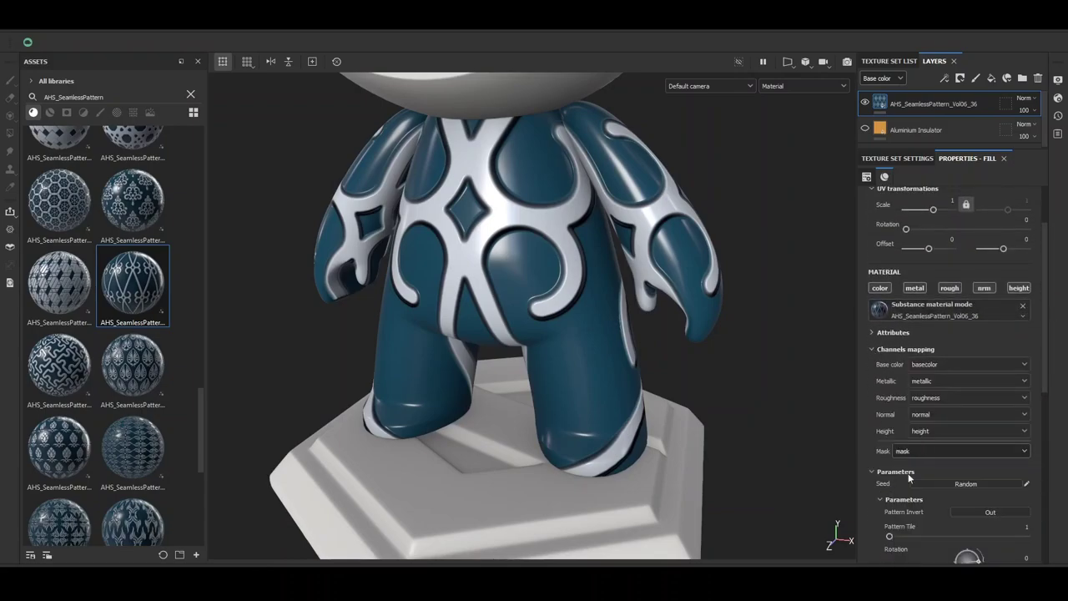
{"action": "left_click", "coordinate": [882, 350]}
Set the pattern layer's scale to 3, then 4.
{"action": "scroll", "coordinate": [869, 448], "scroll_direction": "down", "scroll_amount": 2}
{"action": "middle_click_drag", "start_coordinate": [547, 291], "coordinate": [553, 365]}
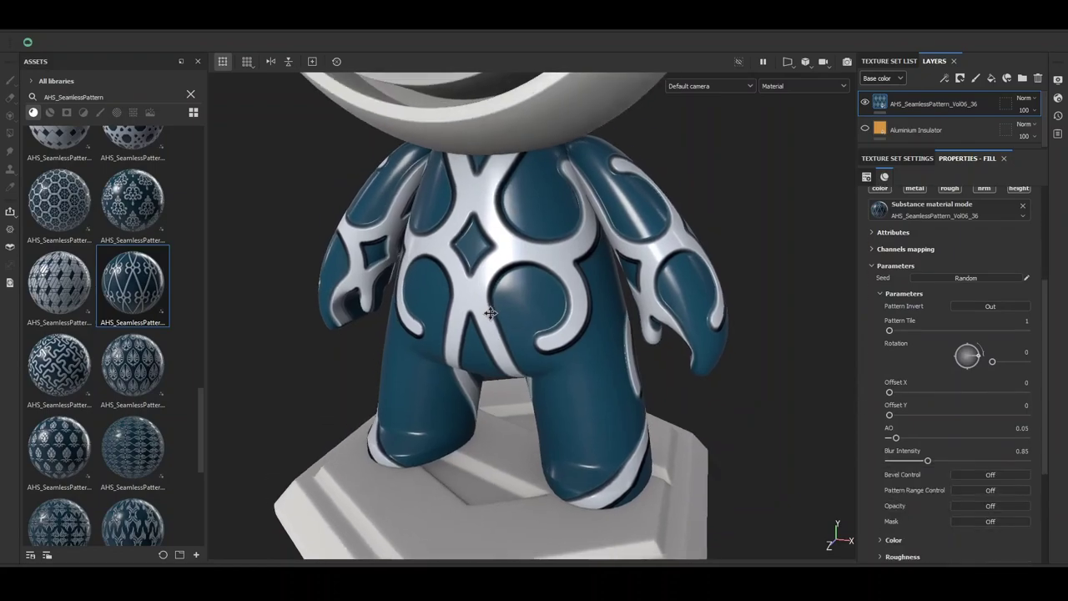
{"action": "scroll", "coordinate": [861, 371], "scroll_direction": "up", "scroll_amount": 4}
{"action": "key", "text": "Return"}
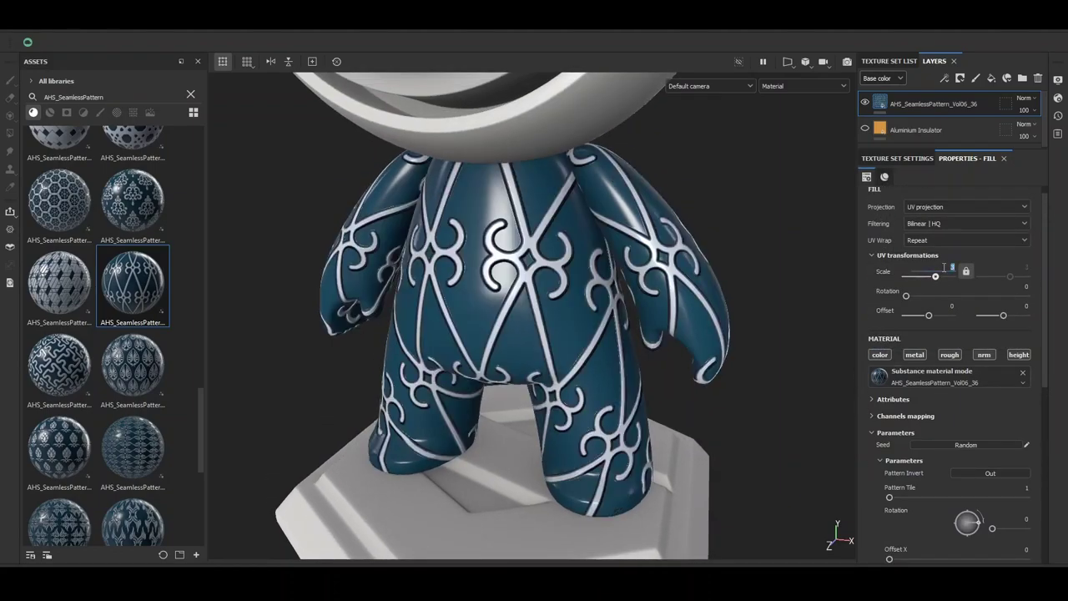
{"action": "key", "text": "Return"}
{"action": "type", "text": "5"}
{"action": "key", "text": "Return"}
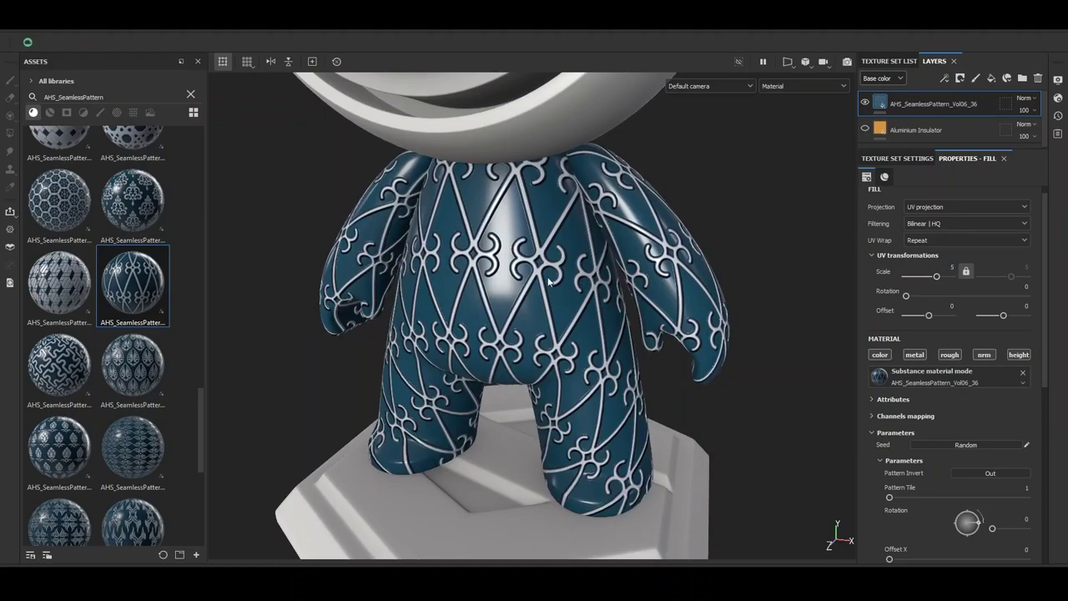
Try rotating the pattern with the Rotation dial, then reset it to unrotated.
{"action": "scroll", "coordinate": [925, 471], "scroll_direction": "down", "scroll_amount": 2}
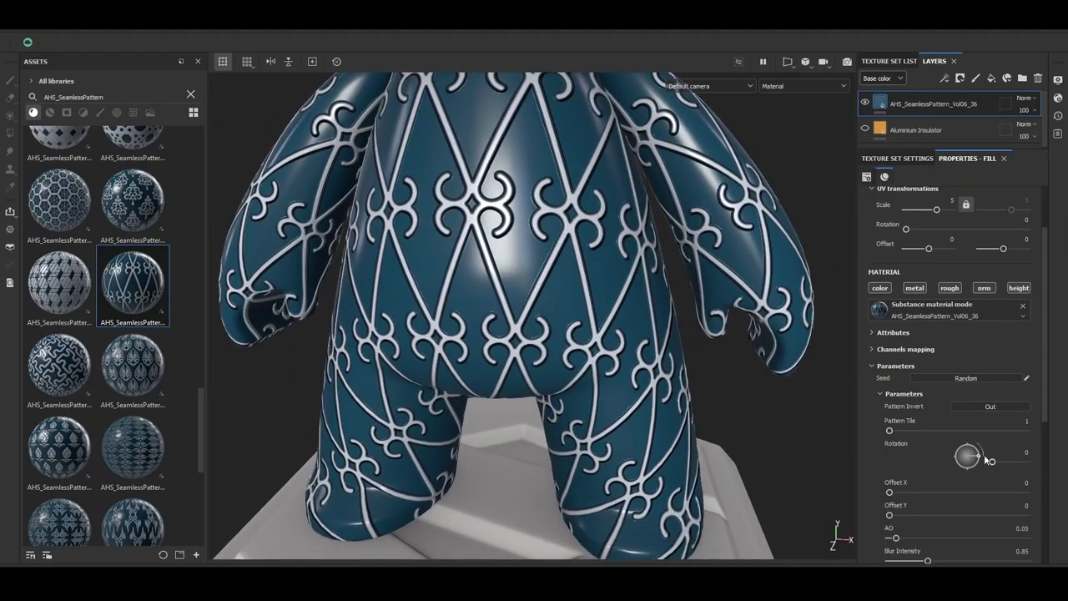
{"action": "left_click_drag", "start_coordinate": [975, 453], "coordinate": [971, 451]}
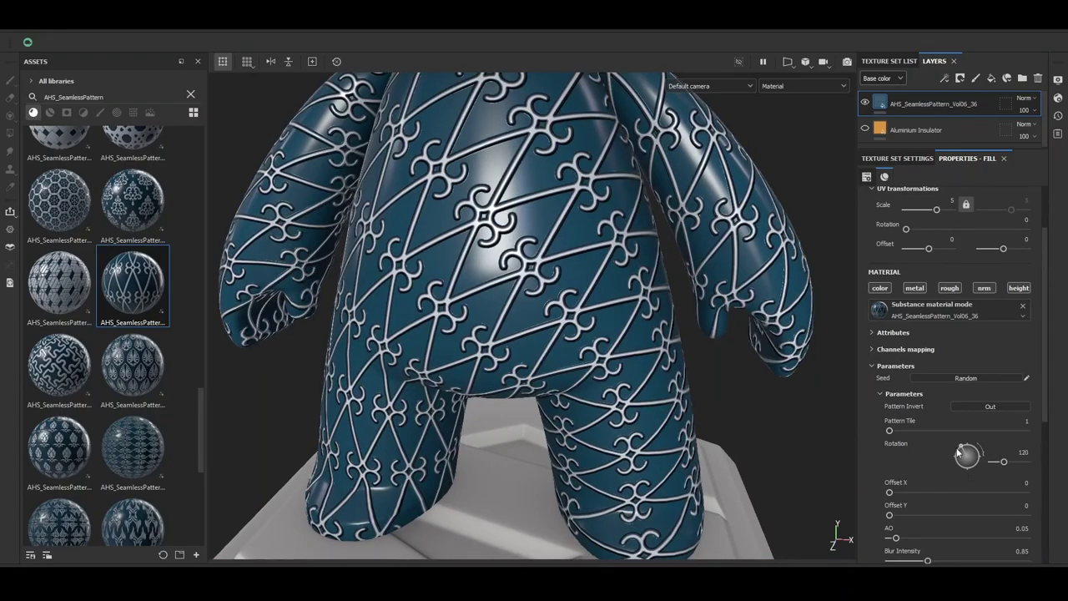
{"action": "mouse_move", "coordinate": [958, 452]}
{"action": "left_mouse_down"}
{"action": "mouse_move", "coordinate": [970, 466]}
{"action": "mouse_move", "coordinate": [983, 460]}
{"action": "left_mouse_up"}
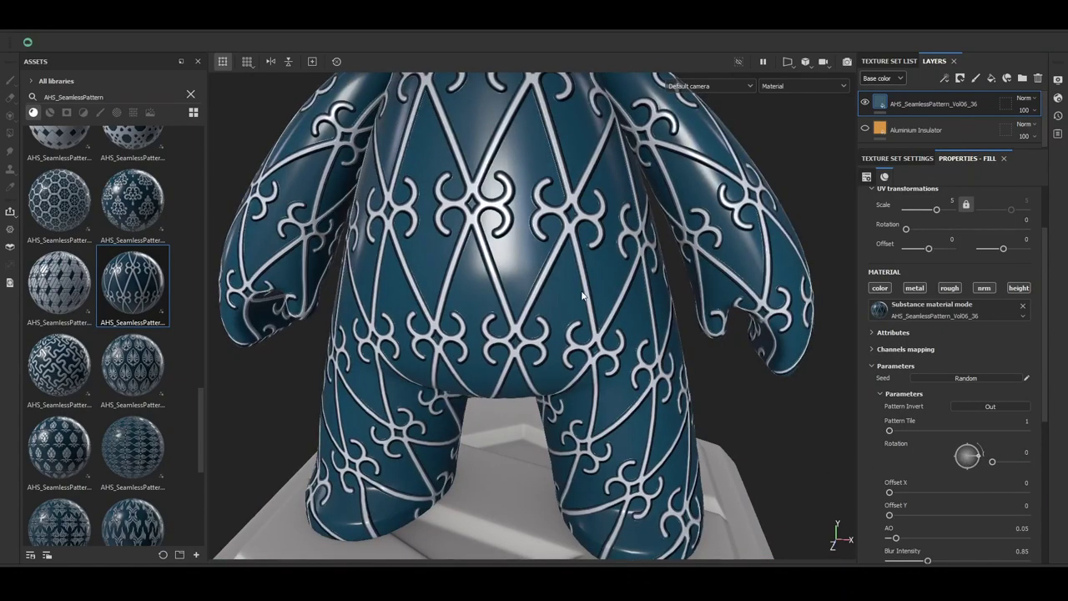
{"action": "scroll", "coordinate": [583, 296], "scroll_direction": "down", "scroll_amount": 3}
{"action": "mouse_move", "coordinate": [890, 494]}
{"action": "left_mouse_down"}
{"action": "mouse_move", "coordinate": [918, 492]}
{"action": "mouse_move", "coordinate": [880, 489]}
{"action": "mouse_move", "coordinate": [903, 518]}
{"action": "mouse_move", "coordinate": [860, 515]}
{"action": "left_mouse_up"}
Add Ambient occlusion and Opacity channels to the 02_Body texture set.
{"action": "left_click", "coordinate": [934, 159]}
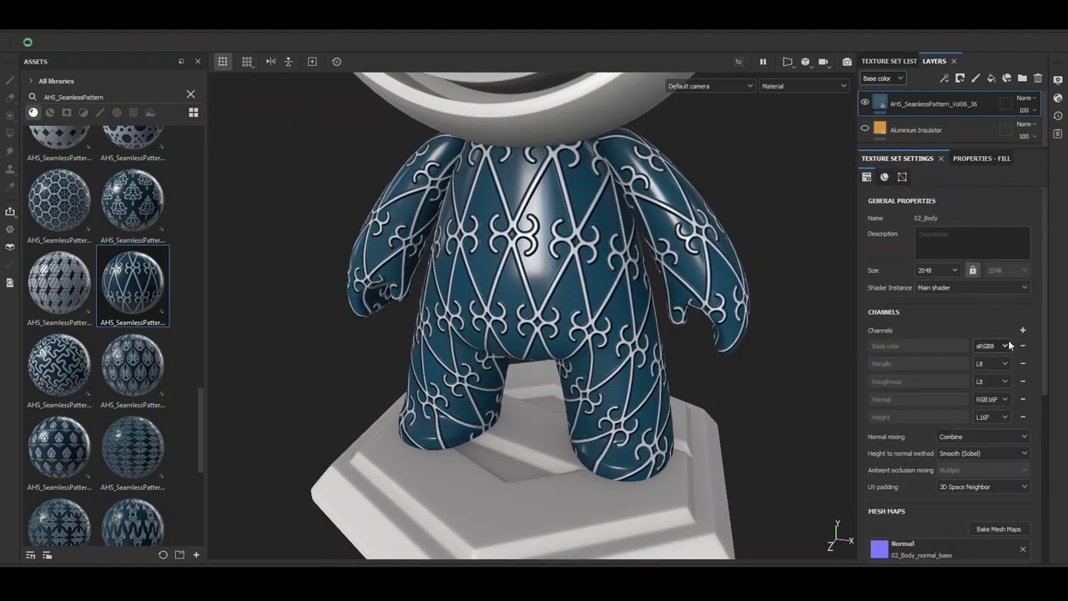
{"action": "left_click", "coordinate": [1023, 329]}
{"action": "left_click", "coordinate": [1023, 330]}
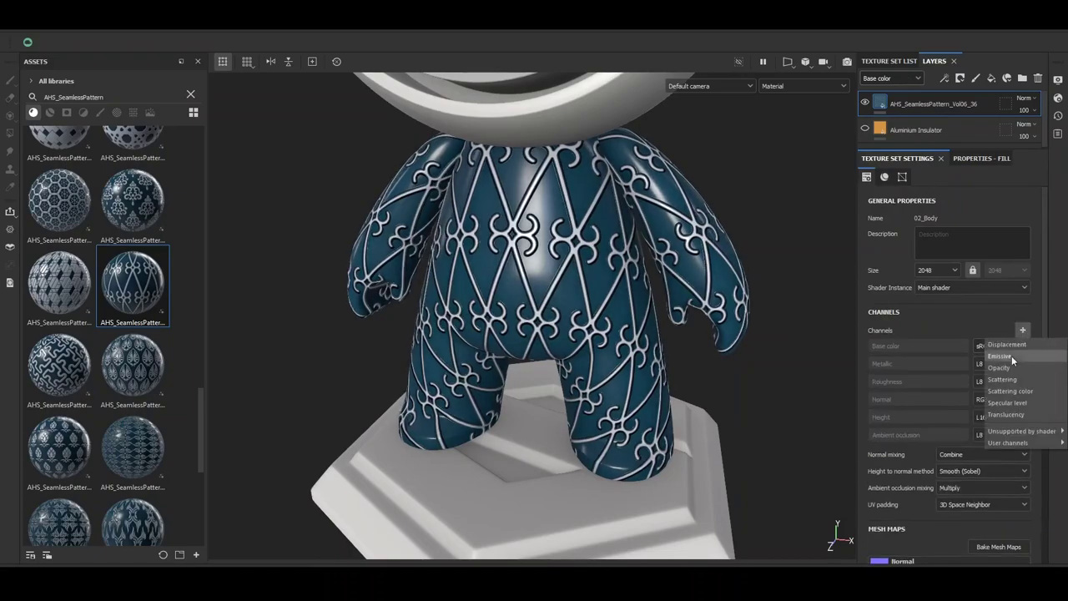
{"action": "left_click", "coordinate": [1012, 358]}
{"action": "left_click", "coordinate": [982, 158]}
{"action": "scroll", "coordinate": [855, 450], "scroll_direction": "up", "scroll_amount": 3}
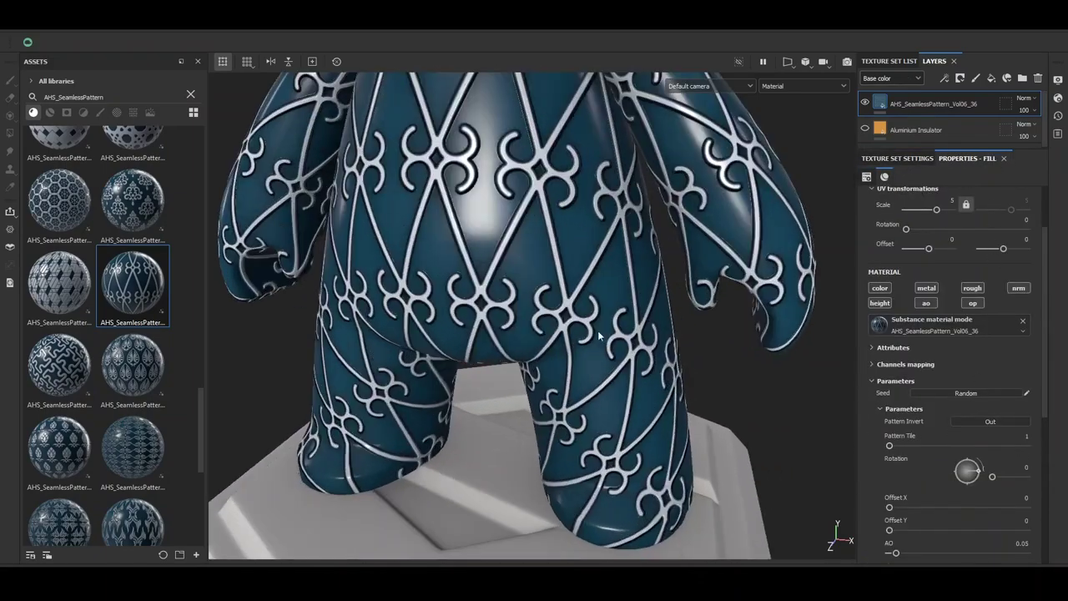
{"action": "scroll", "coordinate": [853, 464], "scroll_direction": "up", "scroll_amount": 3}
{"action": "scroll", "coordinate": [873, 458], "scroll_direction": "down", "scroll_amount": 4}
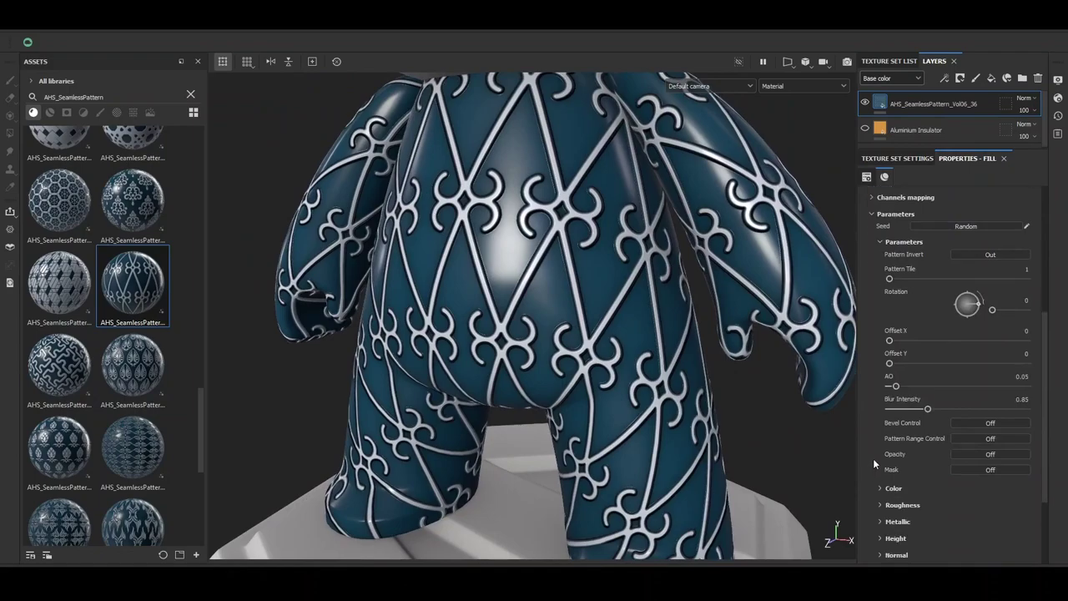
Lower the pattern's AO to 0.024.
{"action": "scroll", "coordinate": [873, 458], "scroll_direction": "up", "scroll_amount": 3}
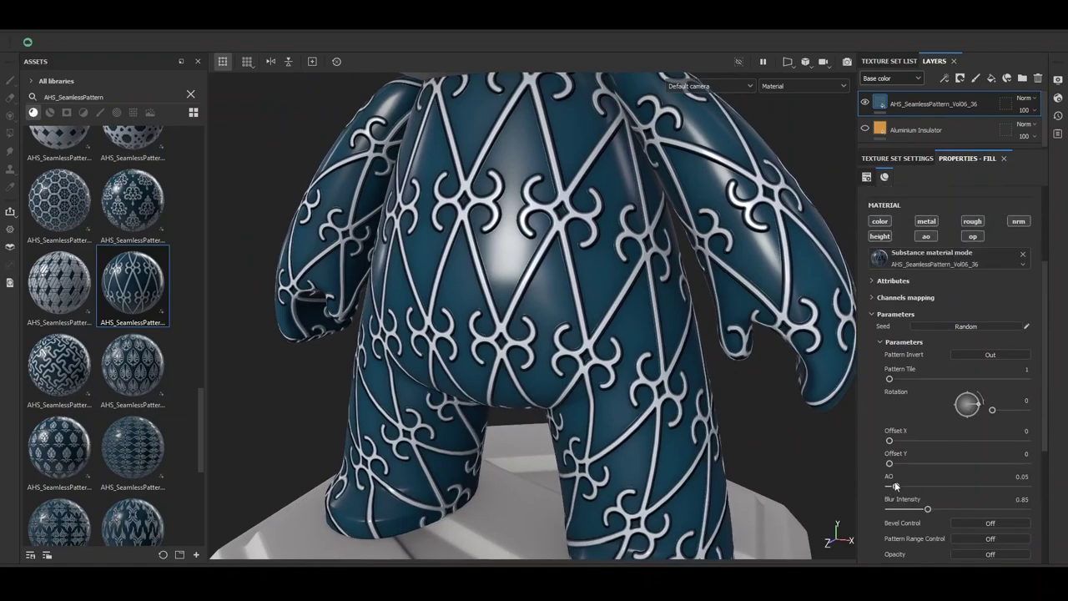
{"action": "left_click", "coordinate": [958, 487]}
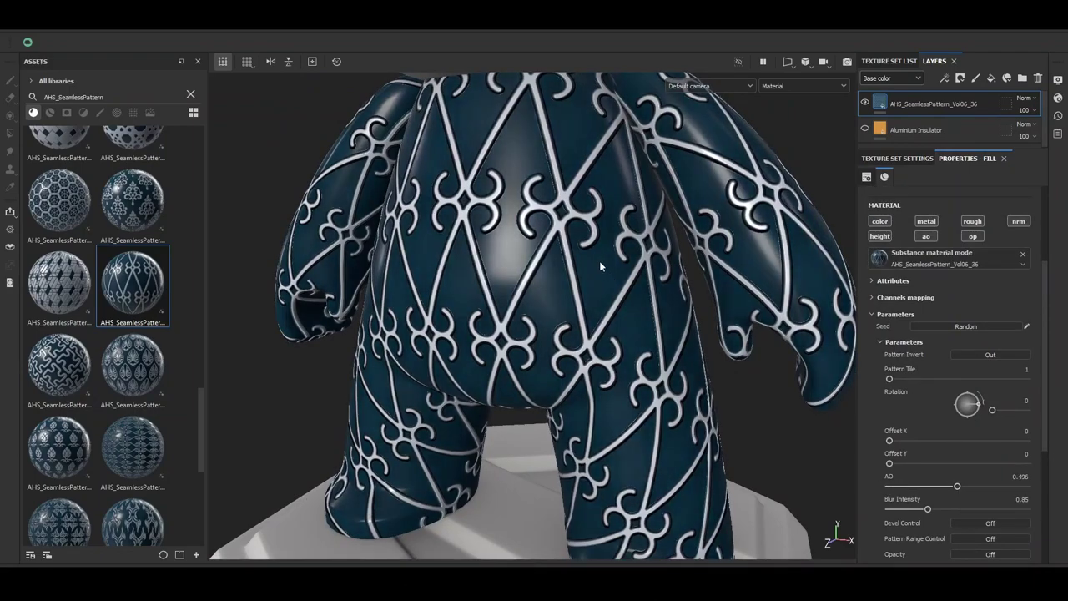
{"action": "mouse_move", "coordinate": [599, 260]}
{"action": "middle_mouse_down"}
{"action": "mouse_move", "coordinate": [563, 264]}
{"action": "mouse_move", "coordinate": [567, 301]}
{"action": "middle_mouse_up"}
{"action": "left_click_drag", "start_coordinate": [890, 487], "coordinate": [890, 486]}
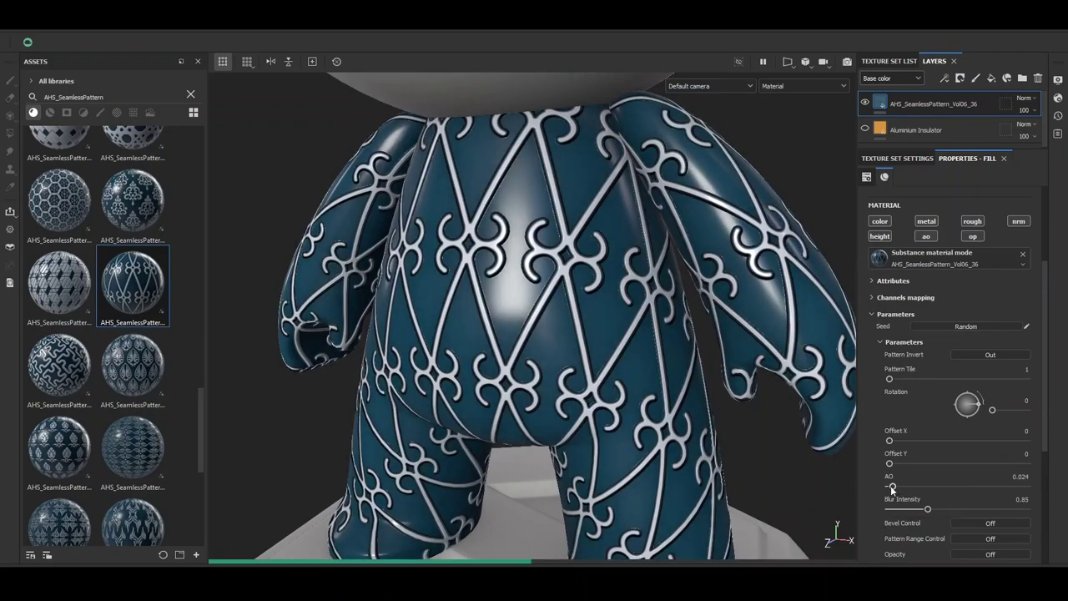
{"action": "left_click_drag", "start_coordinate": [501, 236], "coordinate": [560, 261], "text": "alt"}
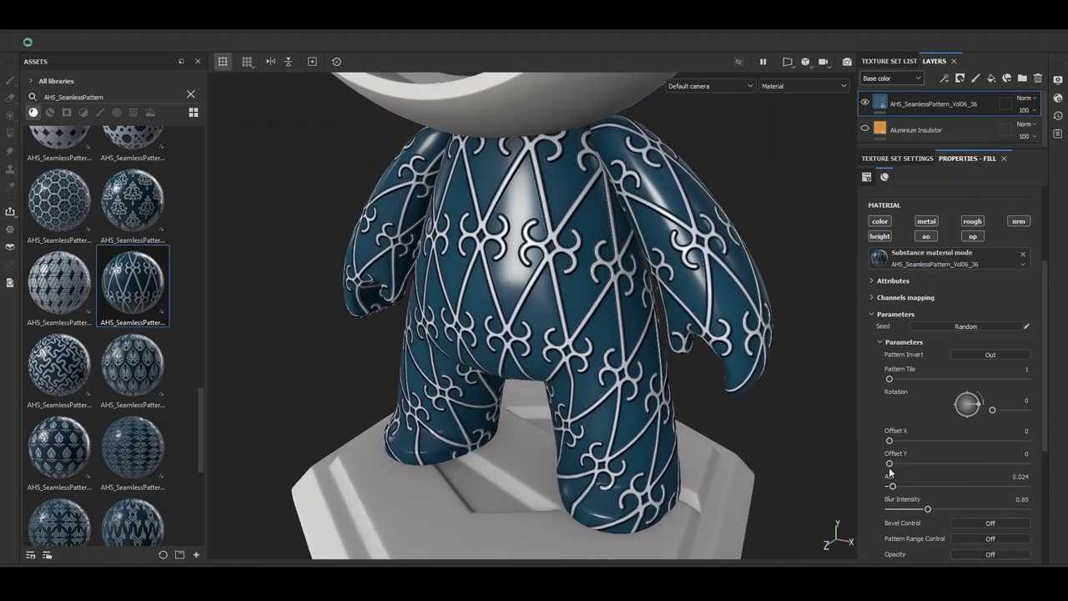
Try Blur Intensity values, settling temporarily at 0.56.
{"action": "scroll", "coordinate": [561, 262], "scroll_direction": "up", "scroll_amount": 3}
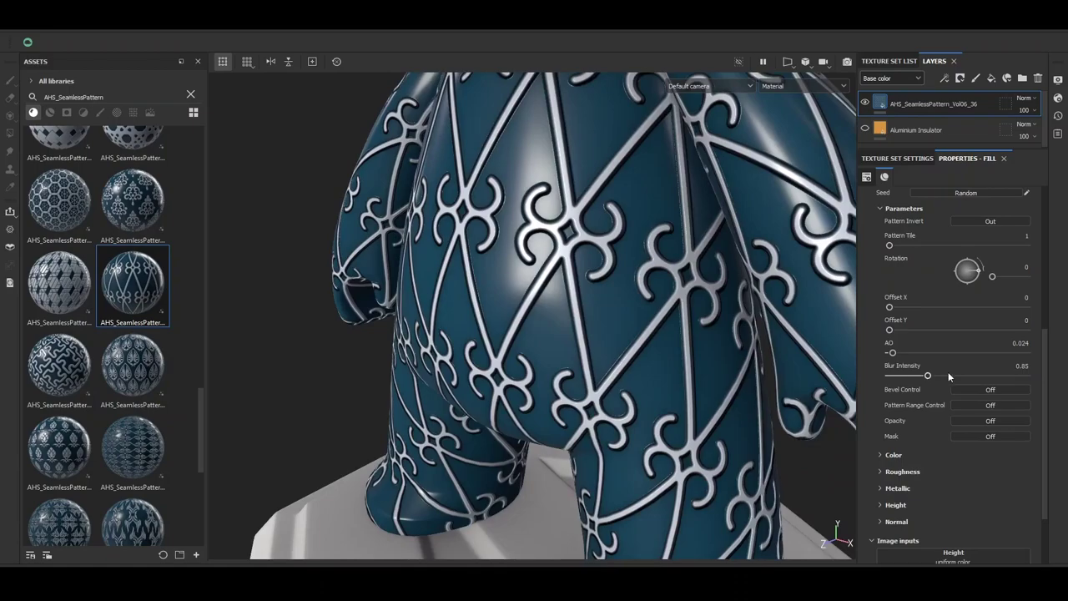
{"action": "left_click_drag", "start_coordinate": [949, 376], "coordinate": [999, 376]}
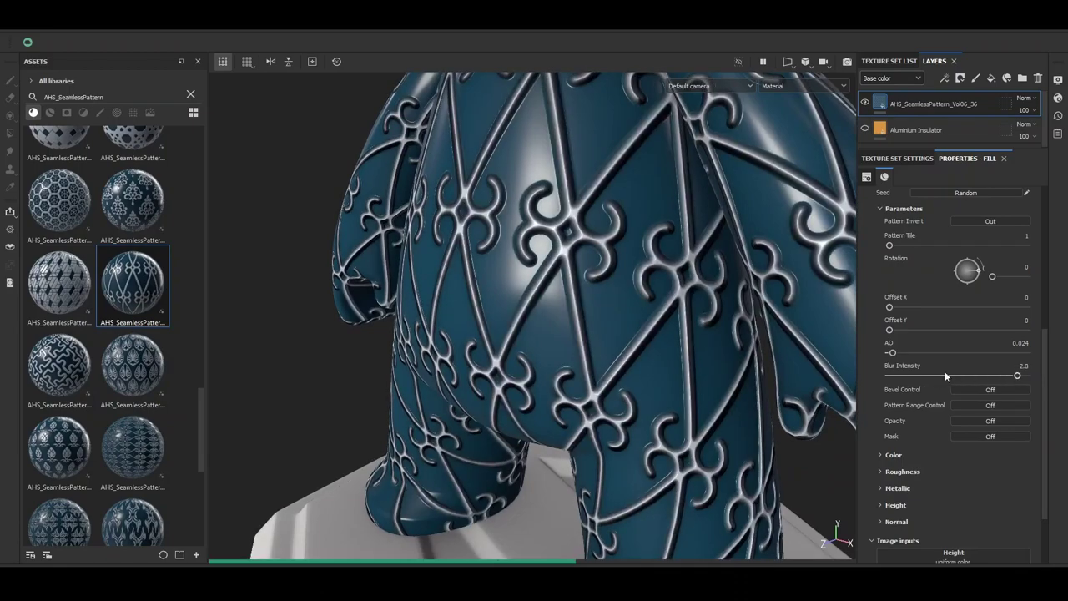
{"action": "left_click_drag", "start_coordinate": [916, 376], "coordinate": [889, 378]}
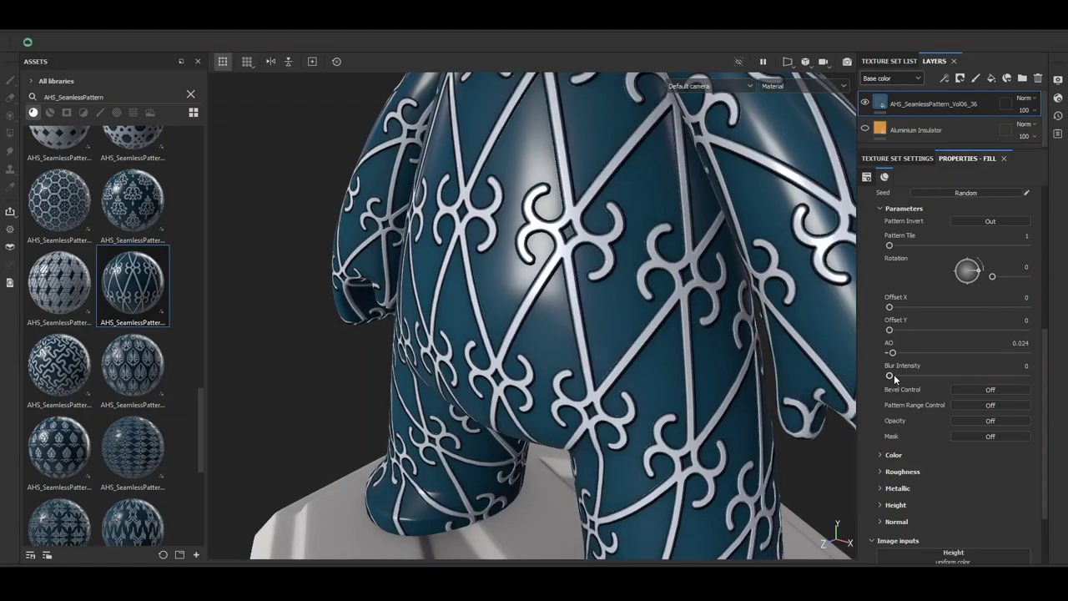
{"action": "left_click", "coordinate": [915, 376]}
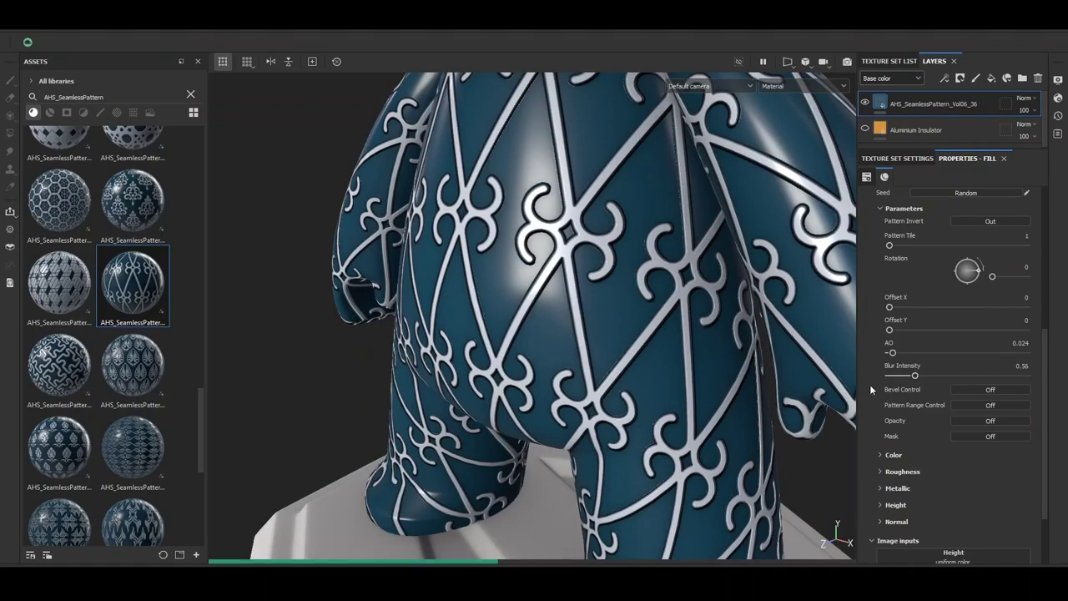
Turn Bevel Control On and raise Blur Intensity to 0.82.
{"action": "left_click", "coordinate": [991, 390]}
{"action": "left_click_drag", "start_coordinate": [467, 350], "coordinate": [529, 327], "text": "alt"}
{"action": "scroll", "coordinate": [875, 314], "scroll_direction": "up", "scroll_amount": 3}
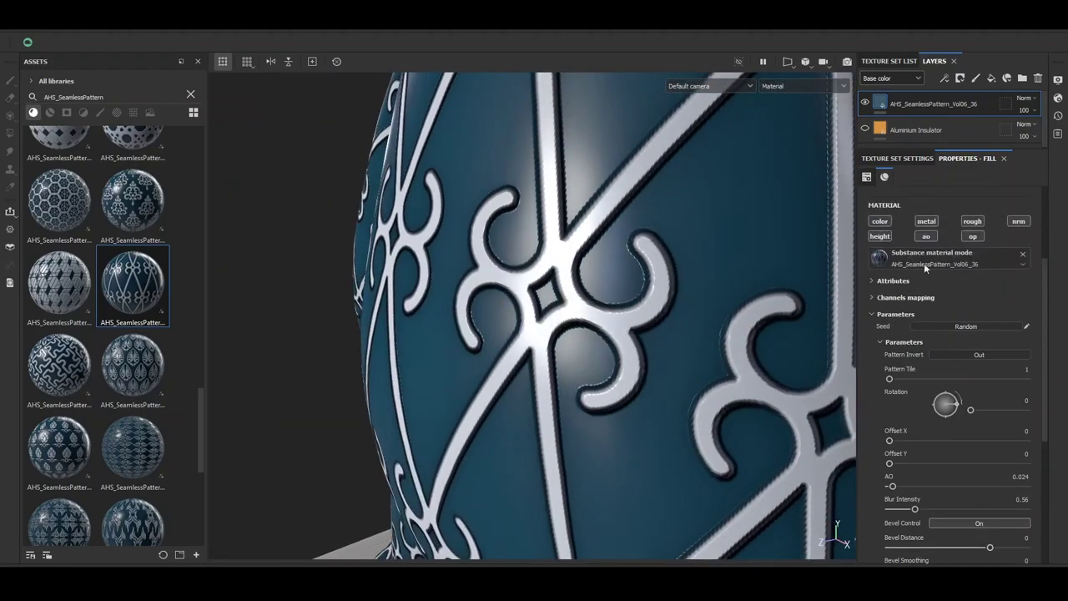
{"action": "scroll", "coordinate": [913, 316], "scroll_direction": "up", "scroll_amount": 2}
{"action": "scroll", "coordinate": [554, 306], "scroll_direction": "down", "scroll_amount": 1}
{"action": "scroll", "coordinate": [553, 305], "scroll_direction": "down", "scroll_amount": 2}
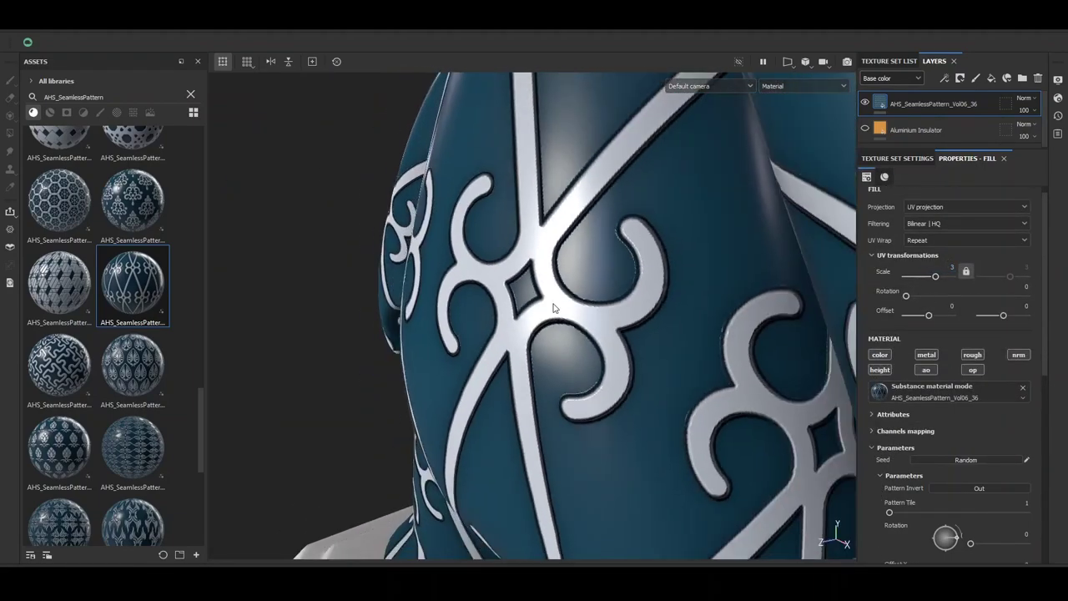
{"action": "scroll", "coordinate": [553, 322], "scroll_direction": "down", "scroll_amount": 2}
{"action": "scroll", "coordinate": [554, 337], "scroll_direction": "down", "scroll_amount": 2}
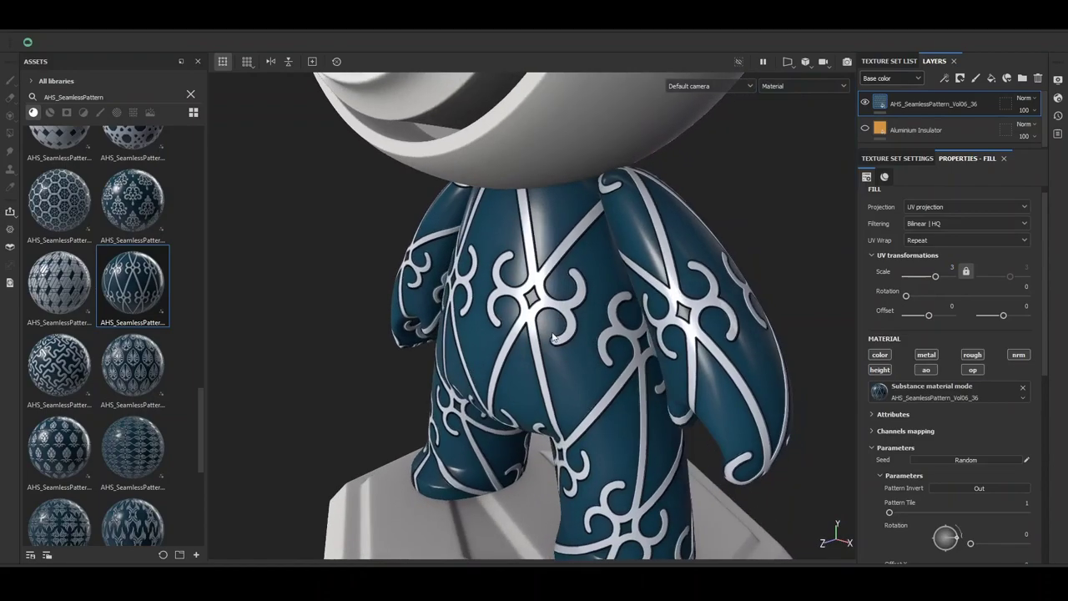
{"action": "scroll", "coordinate": [553, 337], "scroll_direction": "up", "scroll_amount": 2}
{"action": "scroll", "coordinate": [875, 438], "scroll_direction": "down", "scroll_amount": 5}
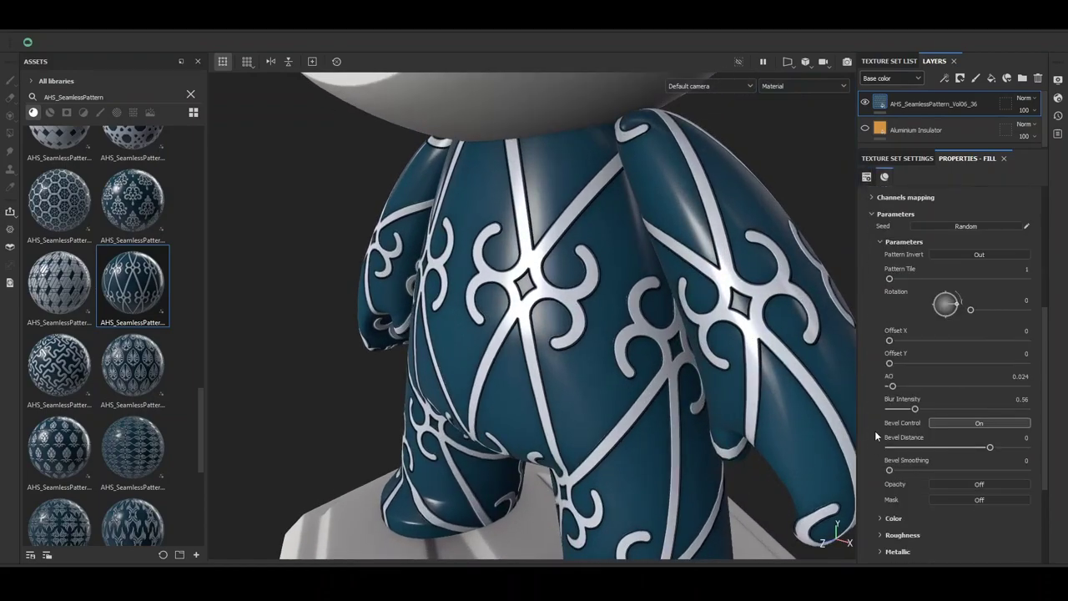
{"action": "left_click", "coordinate": [927, 409]}
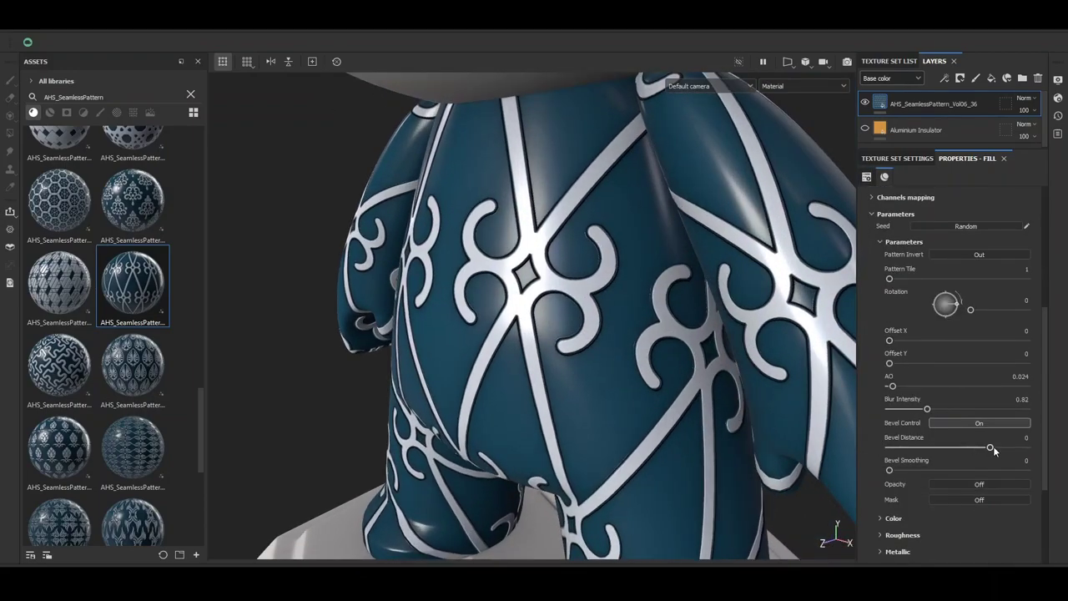
Tune Bevel Distance, trying negative and positive values, toward -0.025.
{"action": "scroll", "coordinate": [798, 387], "scroll_direction": "up", "scroll_amount": 3}
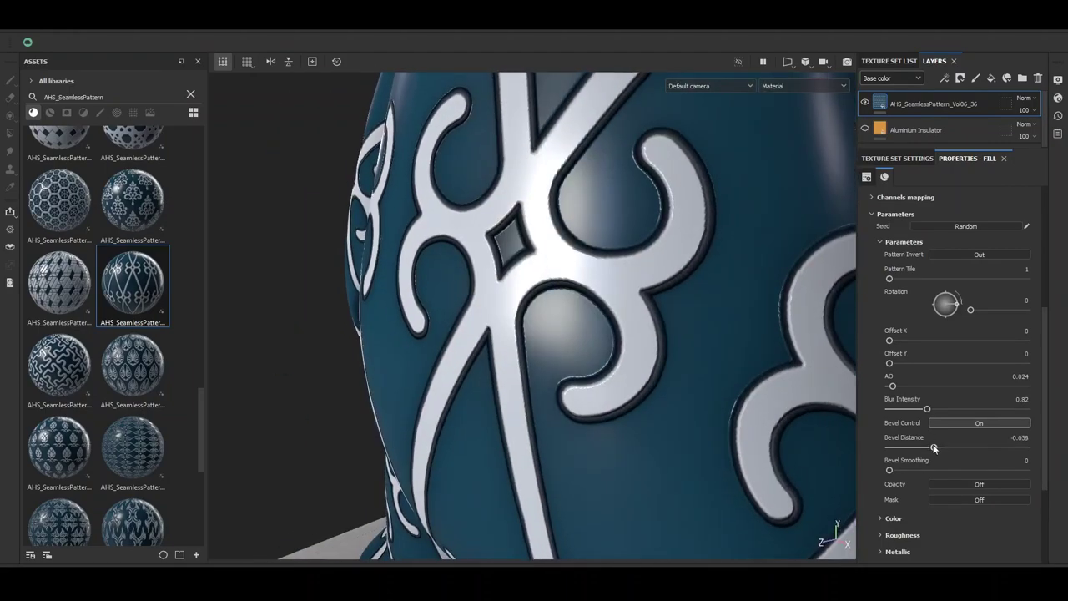
{"action": "left_click_drag", "start_coordinate": [934, 448], "coordinate": [934, 449]}
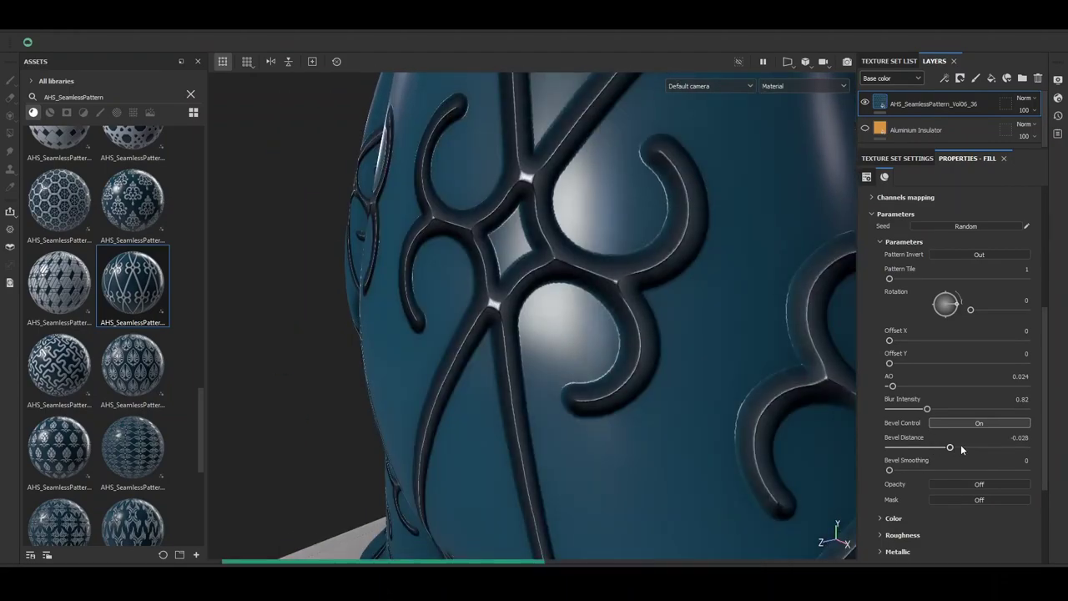
{"action": "left_click_drag", "start_coordinate": [961, 449], "coordinate": [963, 448]}
{"action": "left_click", "coordinate": [972, 449]}
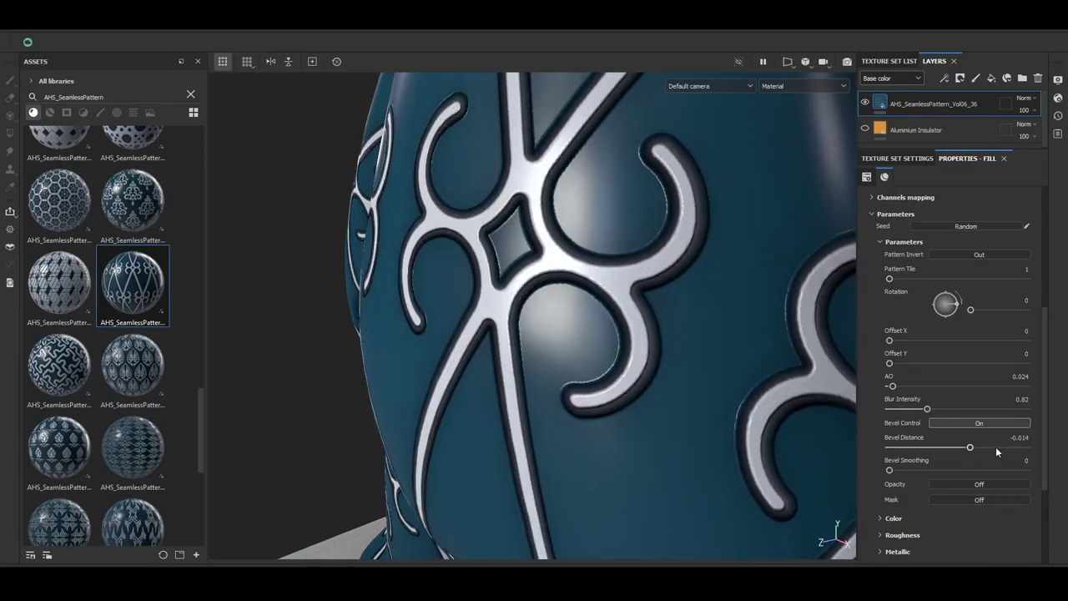
{"action": "left_click", "coordinate": [1018, 447]}
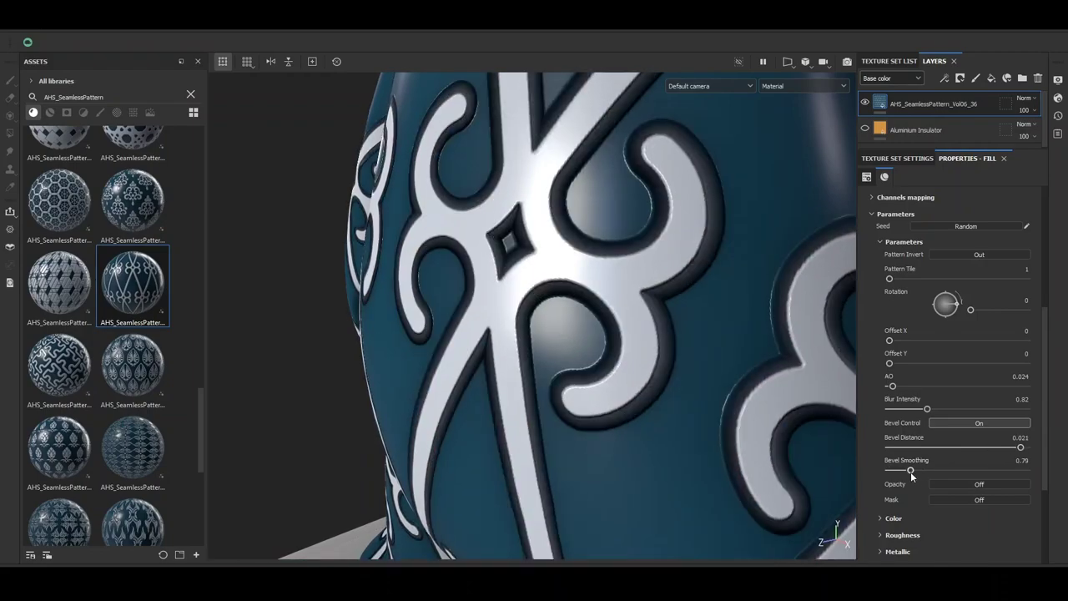
Set Bevel Smoothing to 0.16.
{"action": "left_click", "coordinate": [955, 470]}
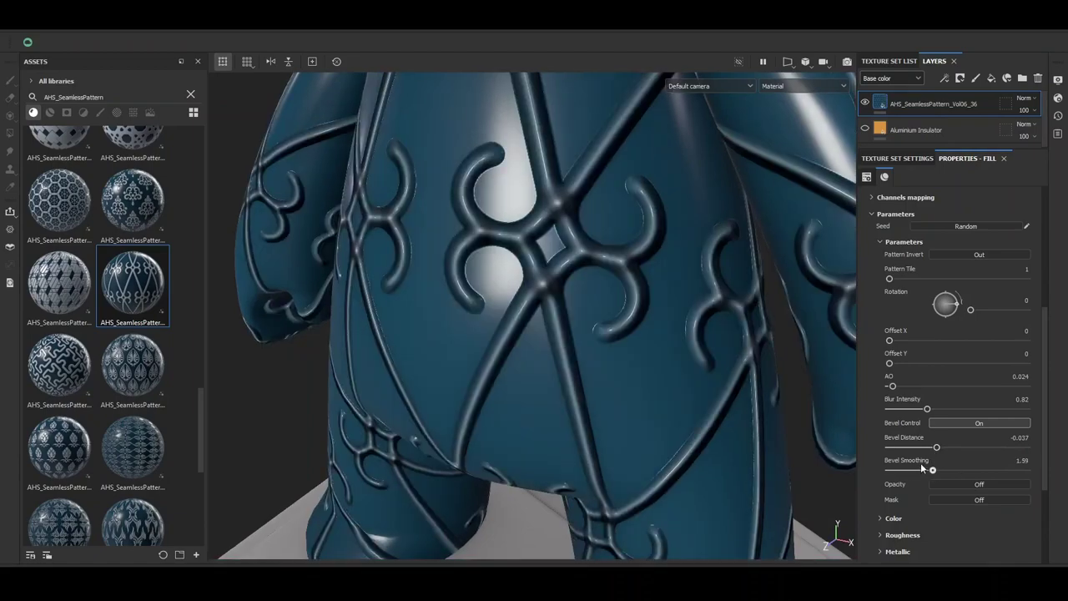
{"action": "left_click_drag", "start_coordinate": [923, 470], "coordinate": [931, 470]}
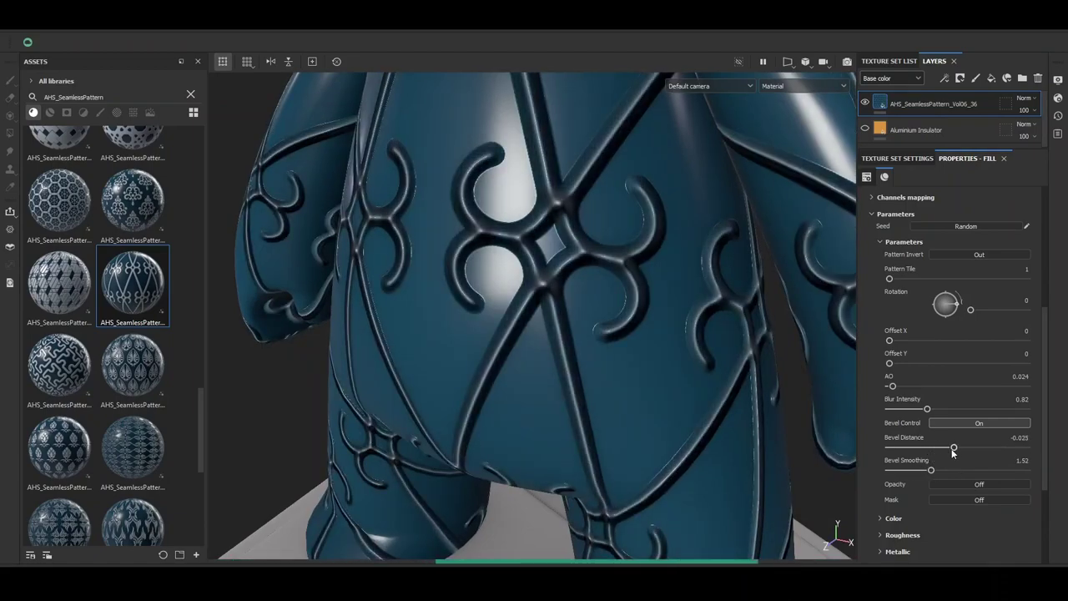
{"action": "left_click", "coordinate": [894, 471]}
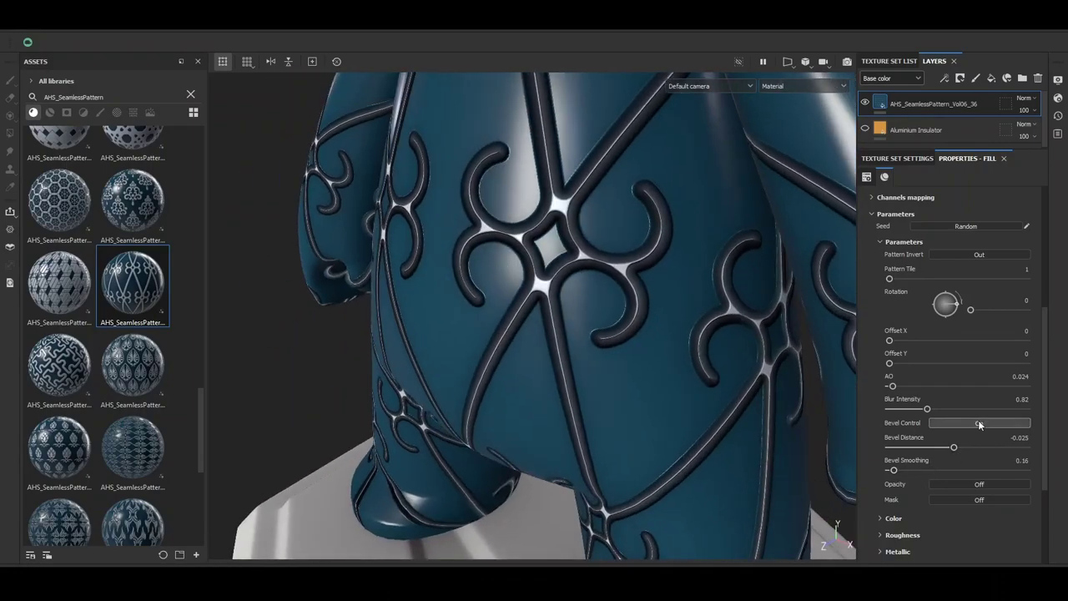
Turn bevelling off and try Pattern Range Control, settling at range 0.46 and contrast 0.4.
{"action": "left_click", "coordinate": [991, 423]}
{"action": "mouse_move", "coordinate": [528, 335]}
{"action": "left_mouse_down", "text": "alt"}
{"action": "mouse_move", "coordinate": [592, 294]}
{"action": "mouse_move", "coordinate": [635, 317]}
{"action": "left_mouse_up", "text": "alt"}
{"action": "left_click", "coordinate": [991, 439]}
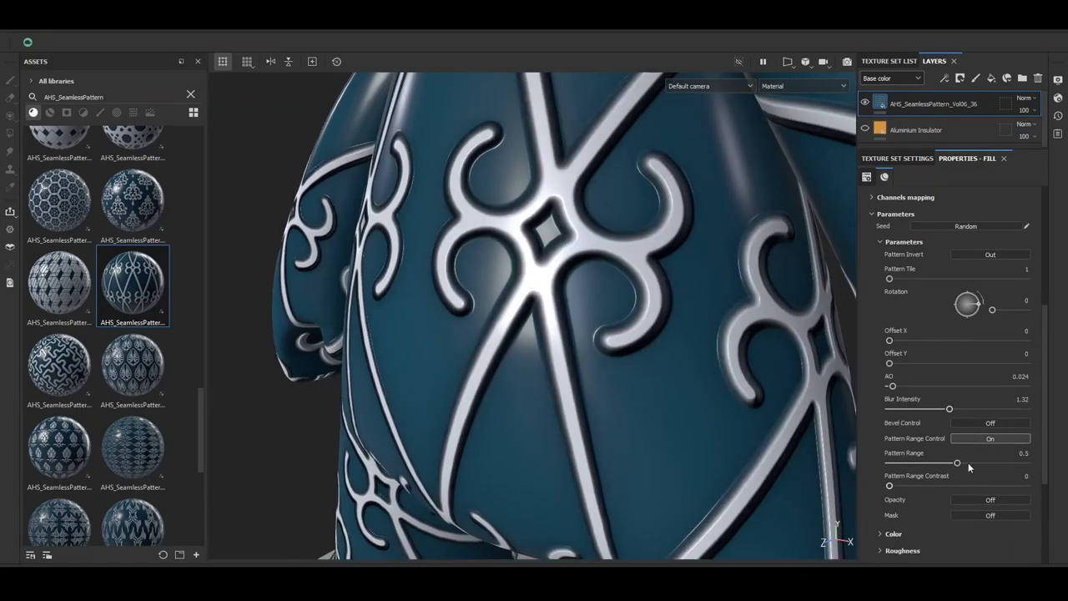
{"action": "left_click_drag", "start_coordinate": [1005, 464], "coordinate": [1019, 464]}
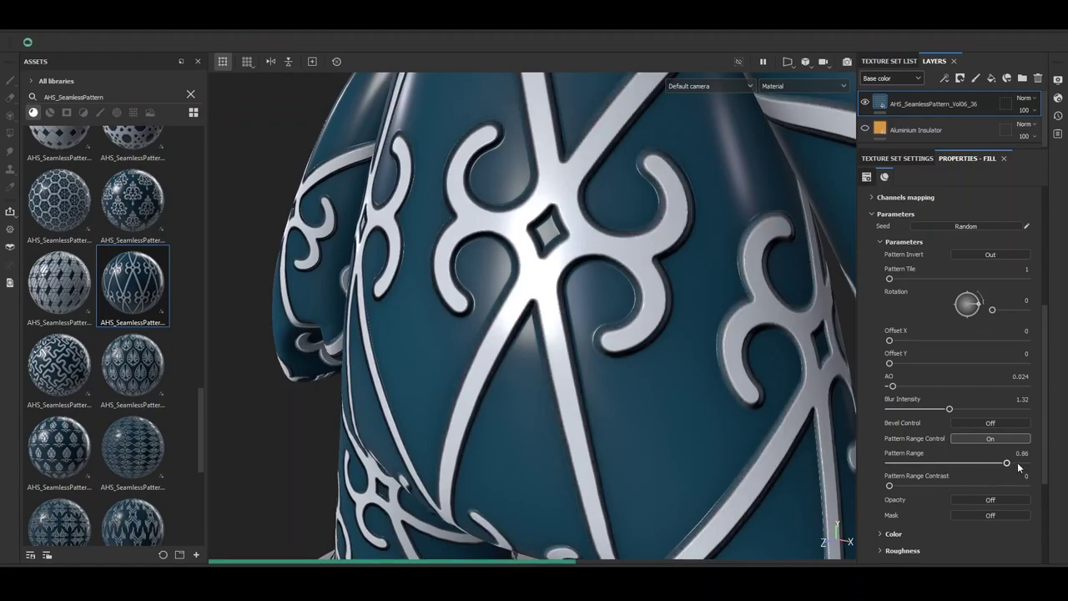
{"action": "mouse_move", "coordinate": [927, 461]}
{"action": "left_mouse_down"}
{"action": "mouse_move", "coordinate": [900, 462]}
{"action": "mouse_move", "coordinate": [948, 465]}
{"action": "left_mouse_up"}
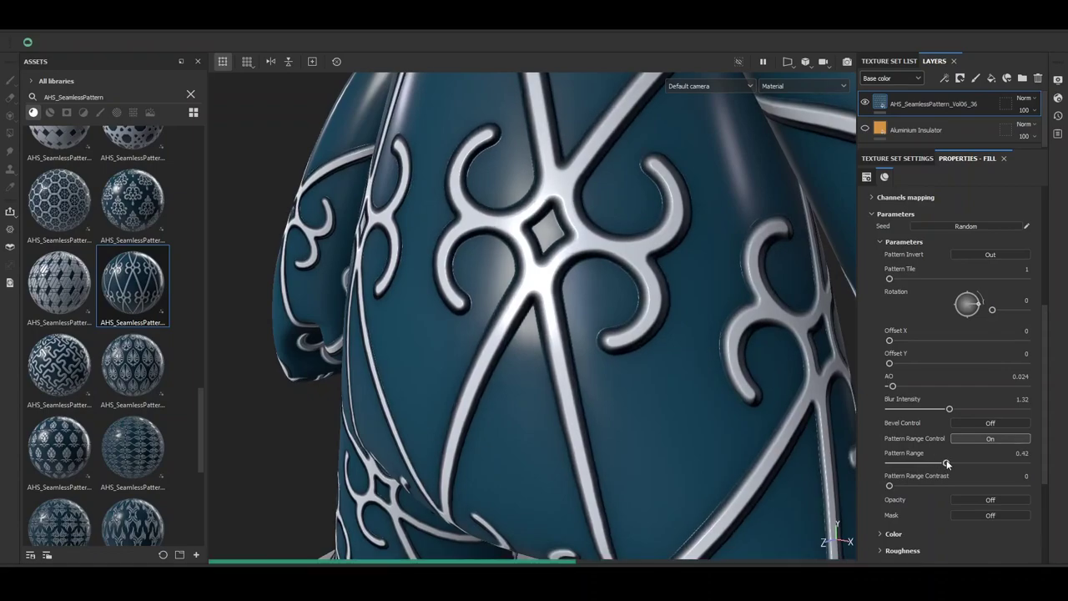
{"action": "left_click", "coordinate": [946, 463]}
{"action": "left_click", "coordinate": [971, 464]}
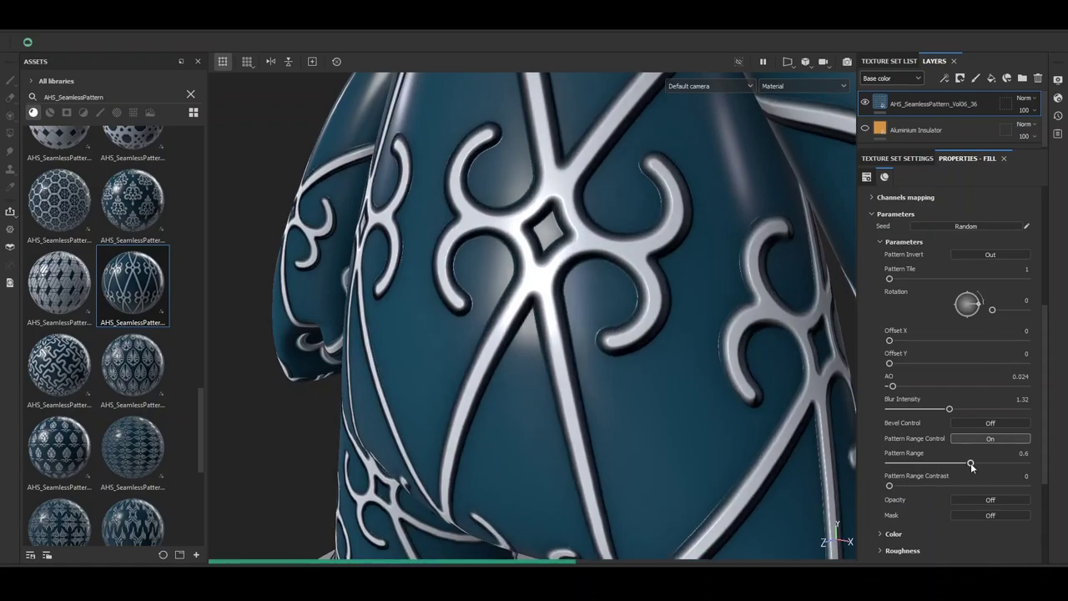
{"action": "left_click", "coordinate": [951, 463]}
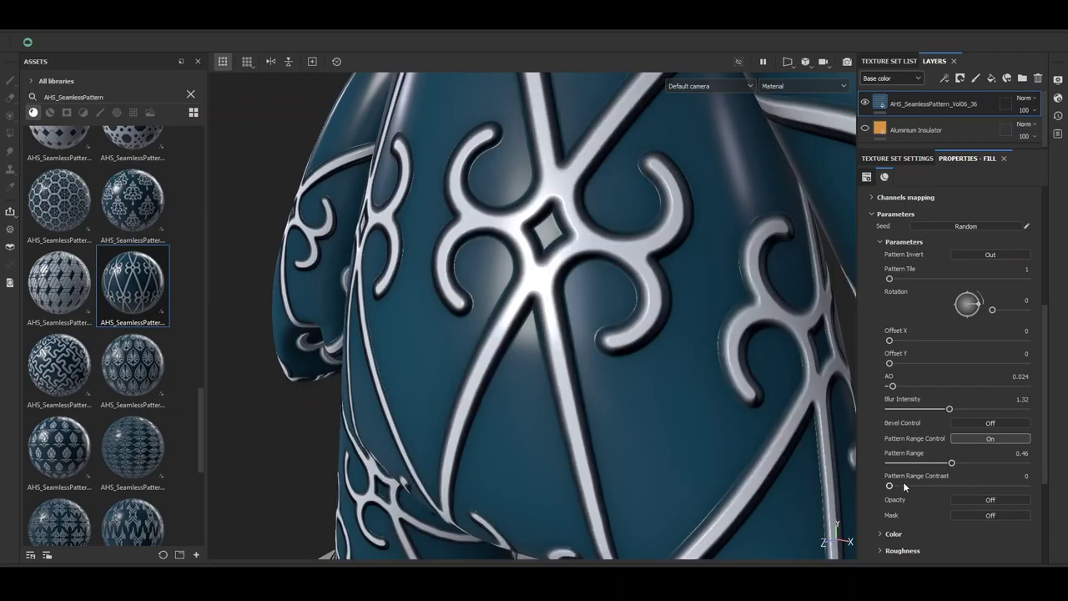
{"action": "left_click", "coordinate": [904, 484]}
{"action": "left_click", "coordinate": [944, 485]}
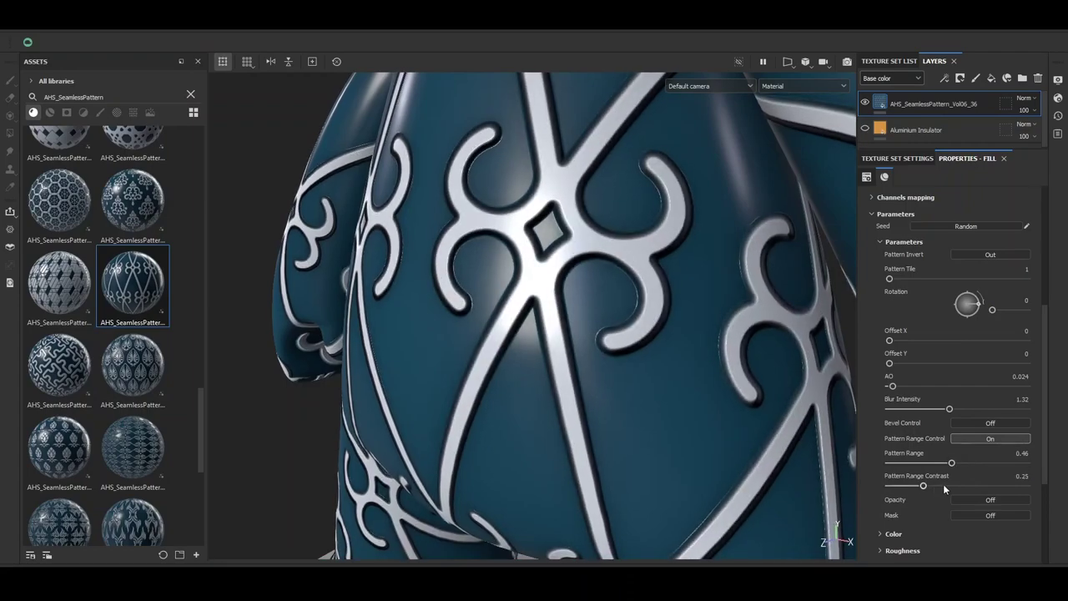
Switch Pattern Range Control off and lower Blur Intensity to about 0.72.
{"action": "left_click", "coordinate": [988, 439]}
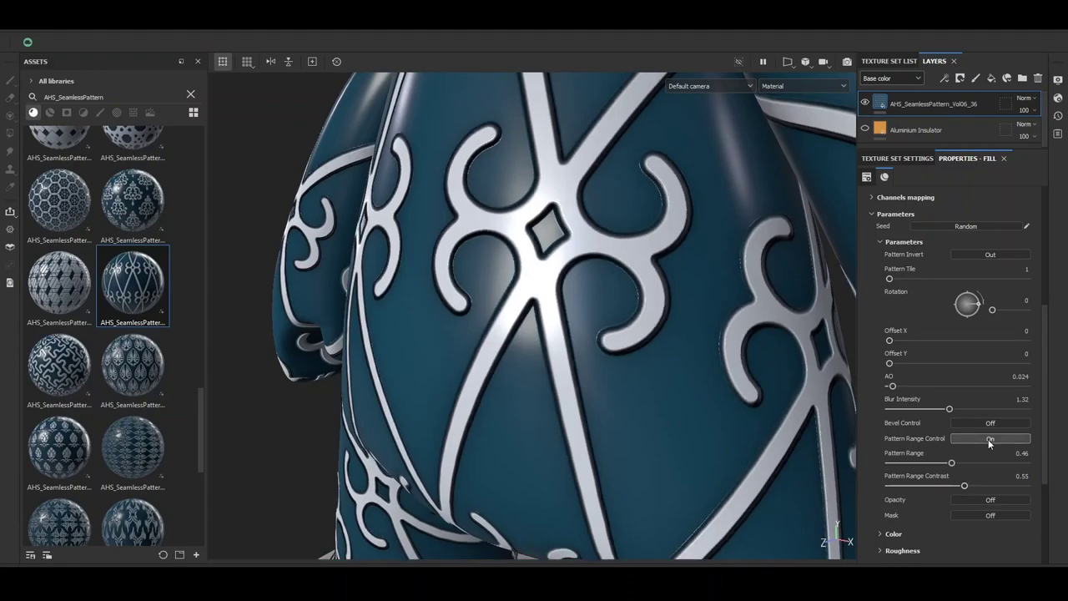
{"action": "left_click", "coordinate": [935, 410]}
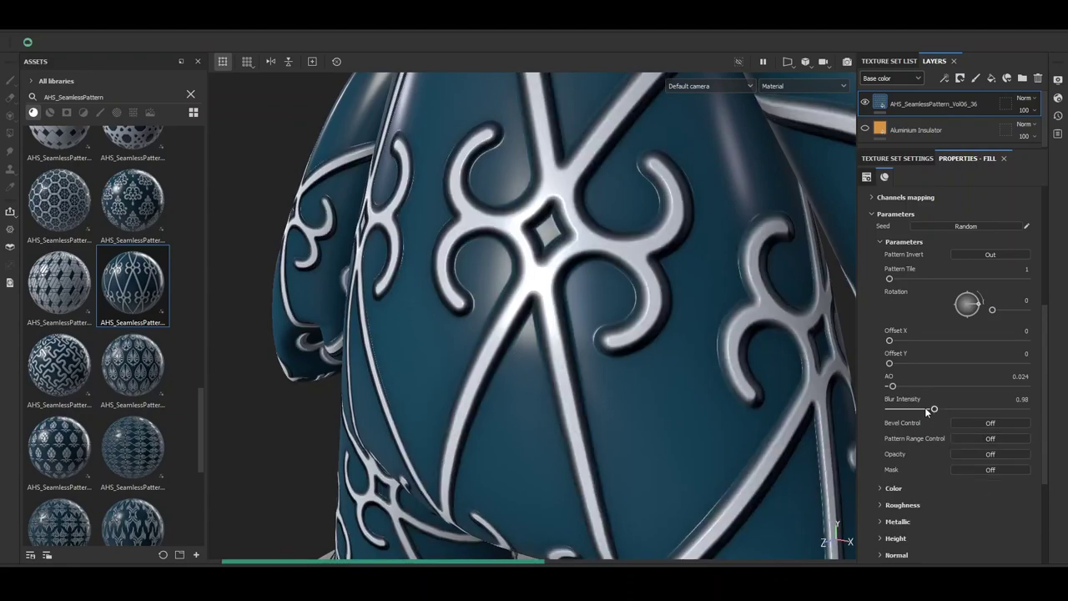
{"action": "left_click", "coordinate": [926, 410]}
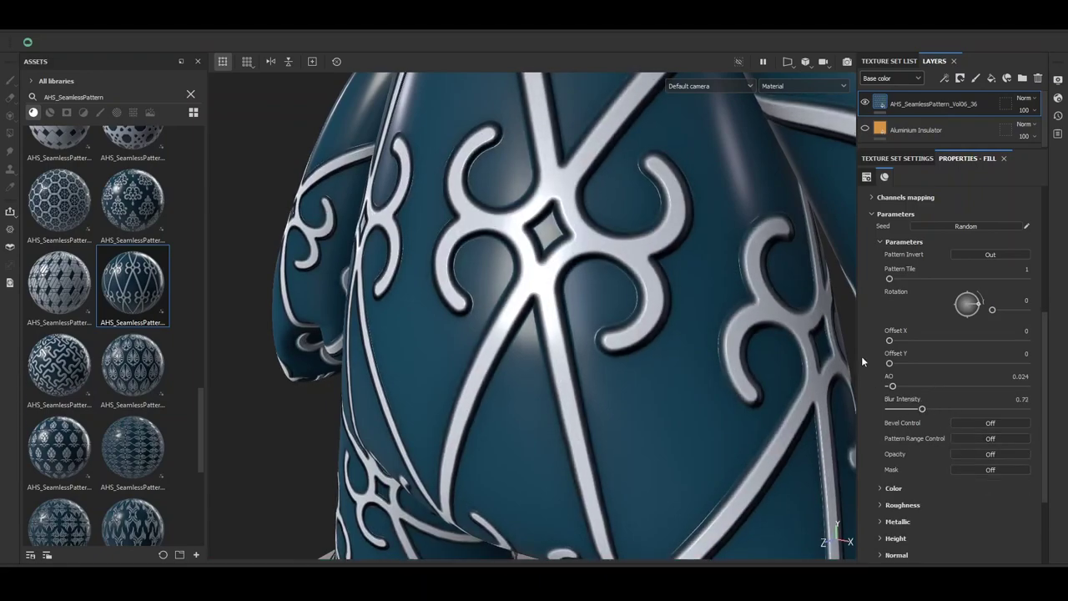
Commit a smaller UV Scale so the pattern tiles tighter.
{"action": "scroll", "coordinate": [862, 355], "scroll_direction": "up", "scroll_amount": 5}
{"action": "type", "text": "5"}
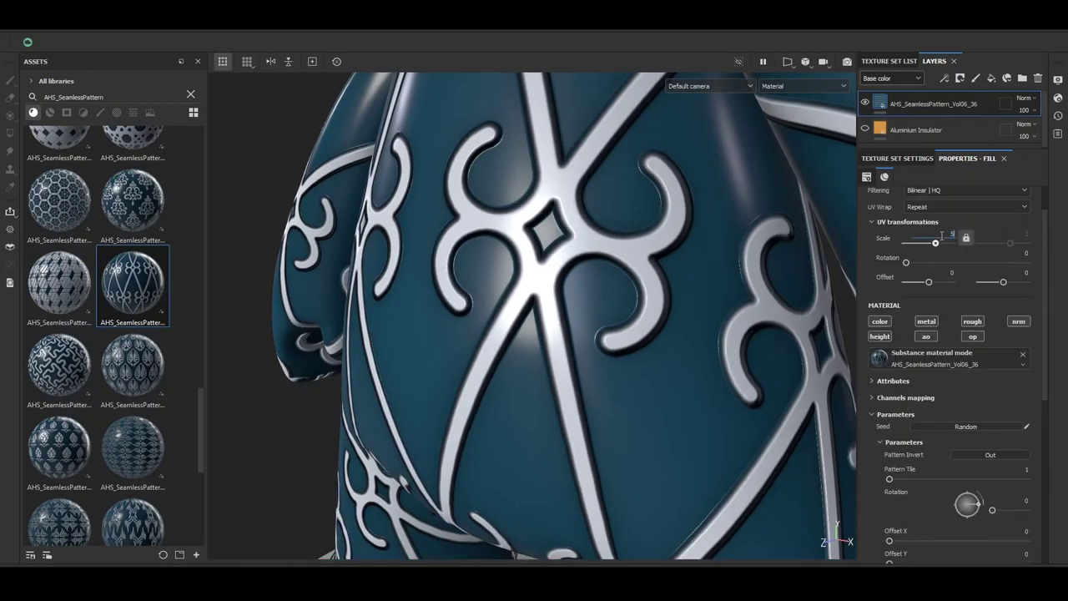
{"action": "key", "text": "Return"}
{"action": "scroll", "coordinate": [872, 475], "scroll_direction": "down", "scroll_amount": 3}
{"action": "scroll", "coordinate": [888, 407], "scroll_direction": "down", "scroll_amount": 3}
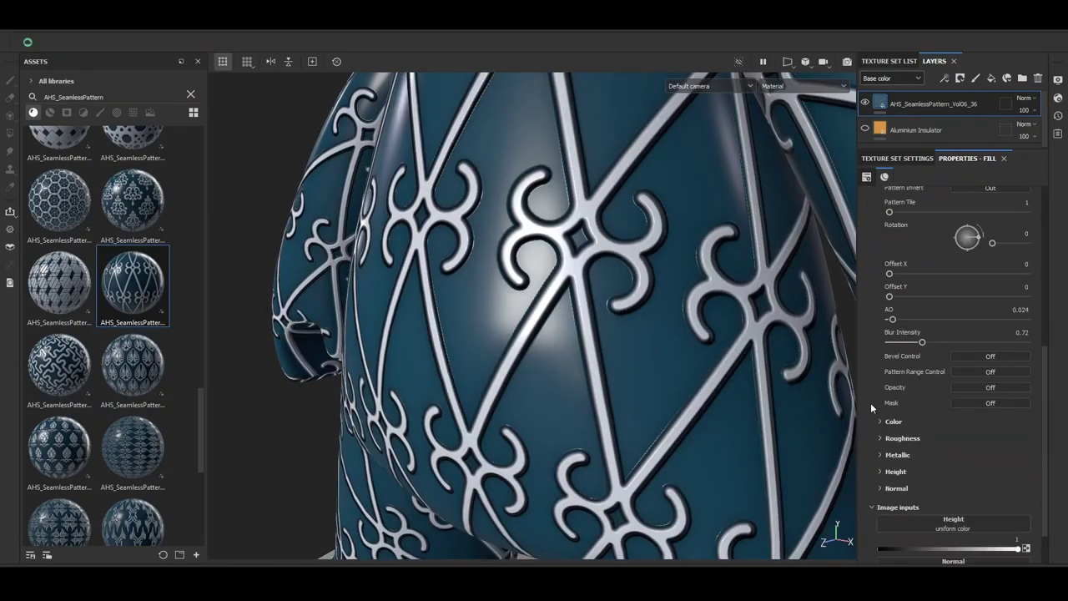
Turn Opacity on to cut the fill into a see-through lattice and inspect it.
{"action": "left_click", "coordinate": [990, 388]}
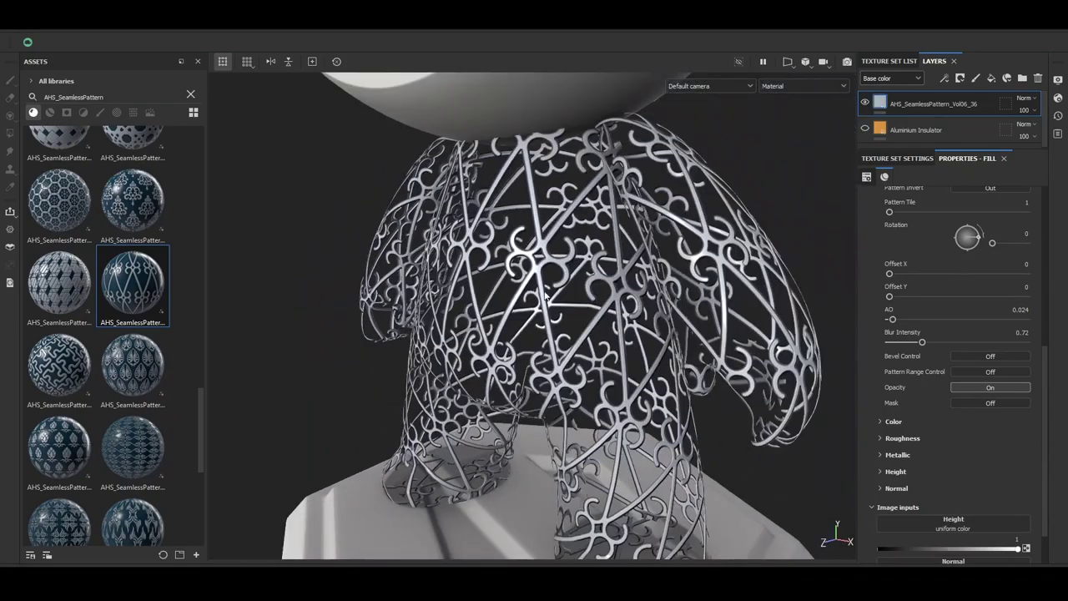
{"action": "mouse_move", "coordinate": [547, 296]}
{"action": "left_mouse_down", "text": "alt"}
{"action": "mouse_move", "coordinate": [552, 333]}
{"action": "mouse_move", "coordinate": [551, 308]}
{"action": "left_mouse_up", "text": "alt"}
{"action": "right_click_drag", "start_coordinate": [551, 309], "coordinate": [539, 245], "text": "alt"}
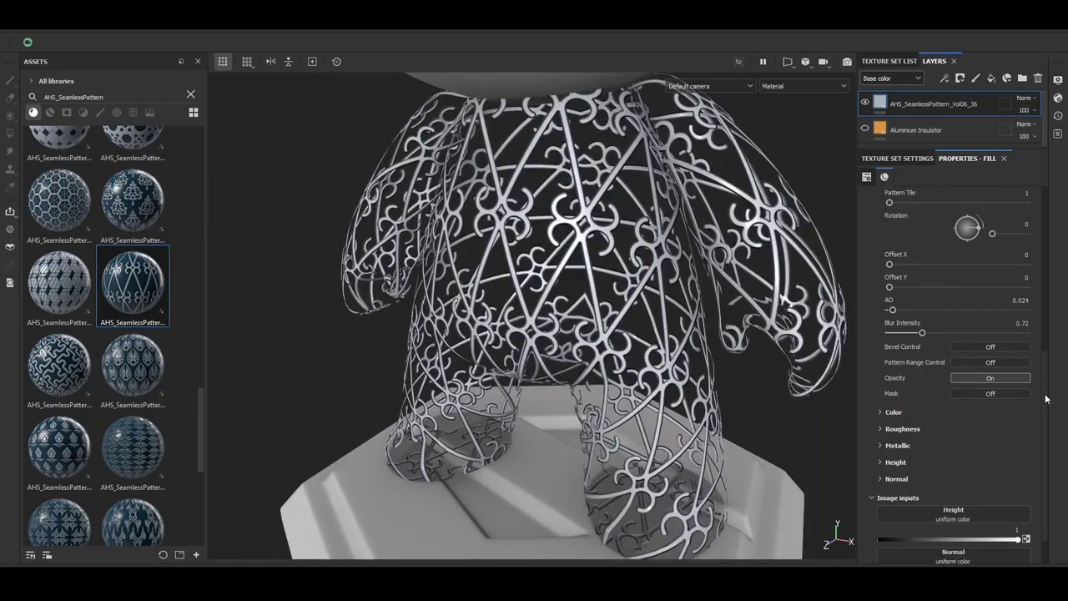
{"action": "scroll", "coordinate": [1007, 409], "scroll_direction": "up", "scroll_amount": 5}
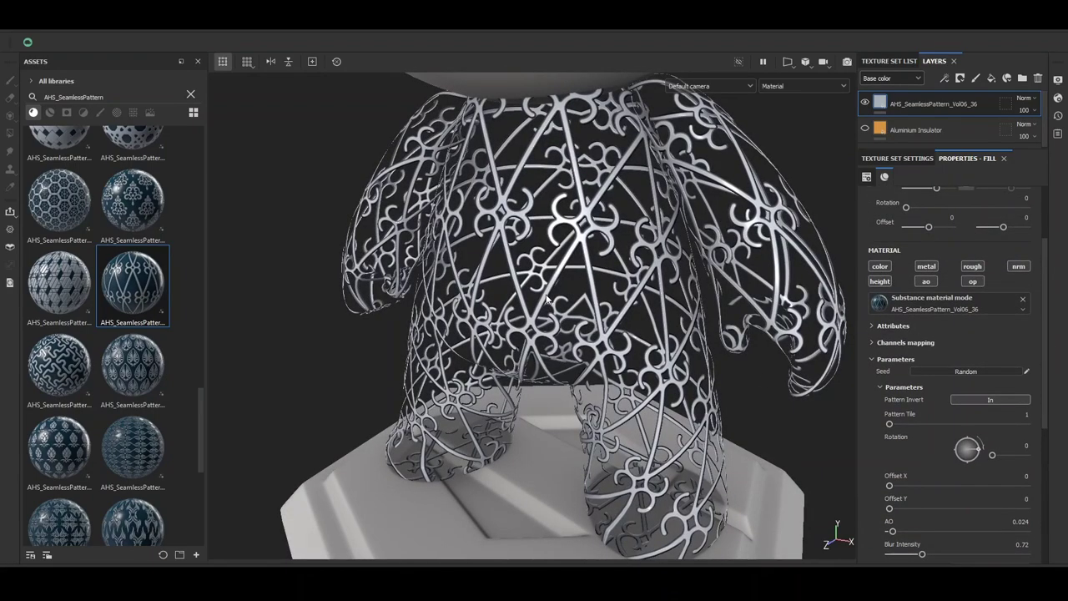
{"action": "mouse_move", "coordinate": [546, 298]}
{"action": "left_mouse_down", "text": "alt"}
{"action": "mouse_move", "coordinate": [583, 260]}
{"action": "mouse_move", "coordinate": [547, 210]}
{"action": "mouse_move", "coordinate": [618, 251]}
{"action": "left_mouse_up", "text": "alt"}
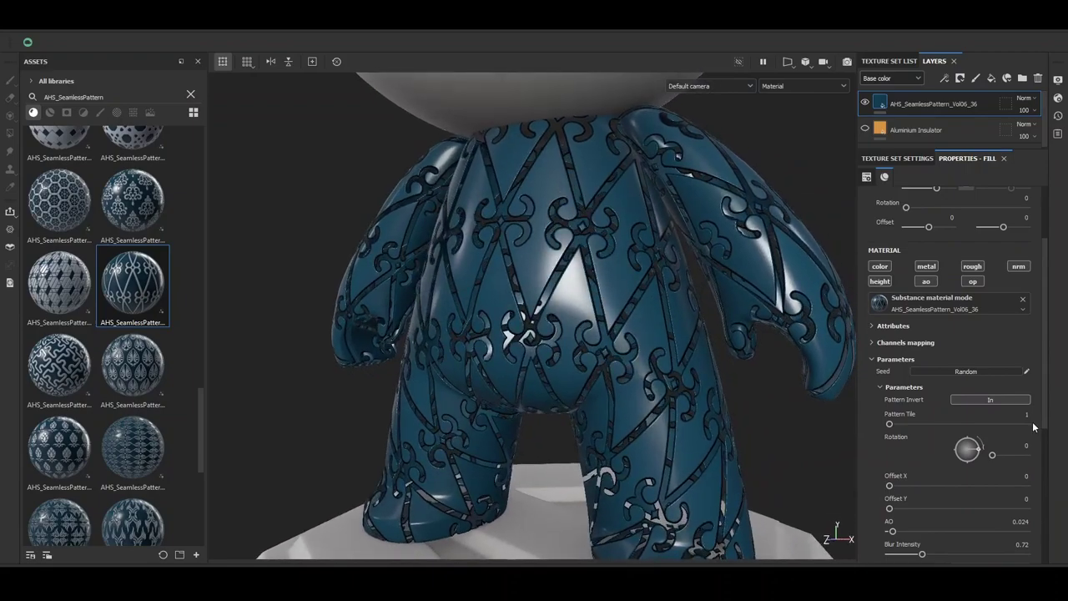
Set Pattern Invert to In and switch Mask on over the gold layer.
{"action": "left_click", "coordinate": [1007, 399]}
{"action": "scroll", "coordinate": [997, 409], "scroll_direction": "down", "scroll_amount": 5}
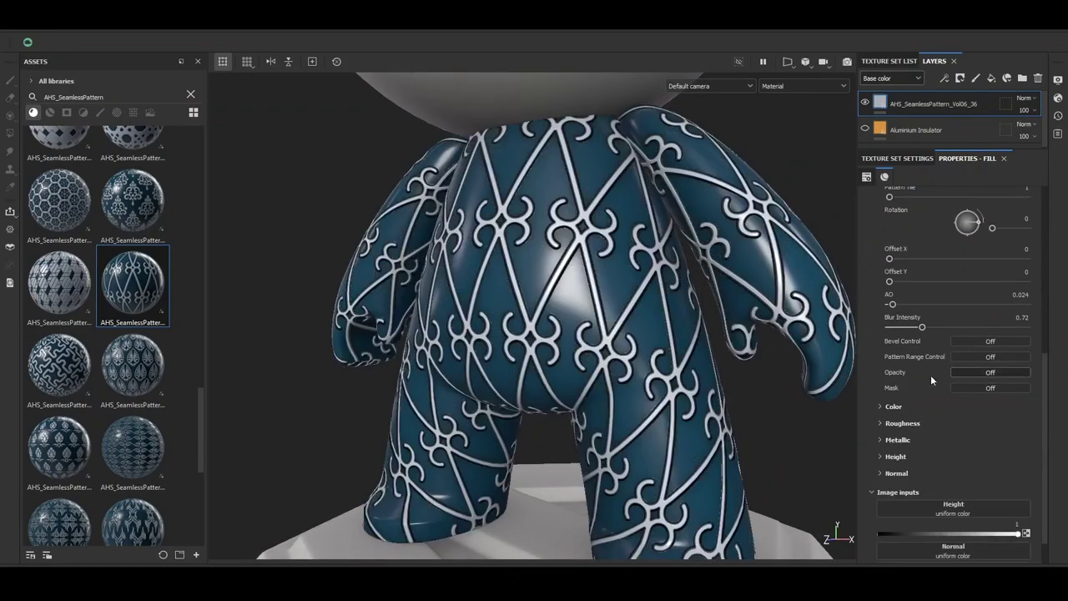
{"action": "mouse_move", "coordinate": [613, 296]}
{"action": "left_mouse_down", "text": "alt"}
{"action": "mouse_move", "coordinate": [584, 285]}
{"action": "mouse_move", "coordinate": [634, 318]}
{"action": "left_mouse_up", "text": "alt"}
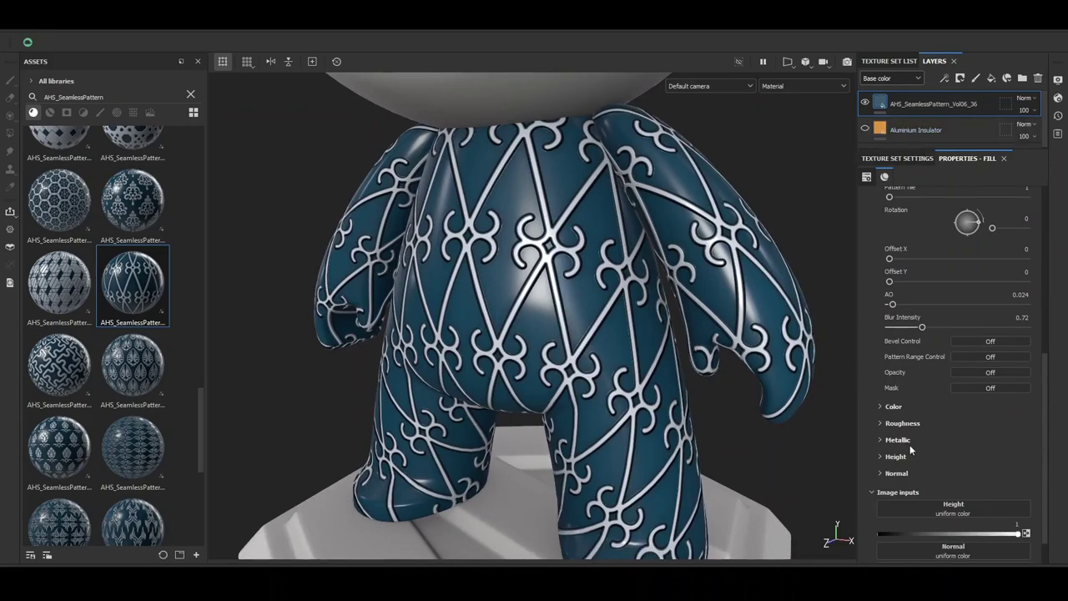
{"action": "left_click", "coordinate": [985, 387]}
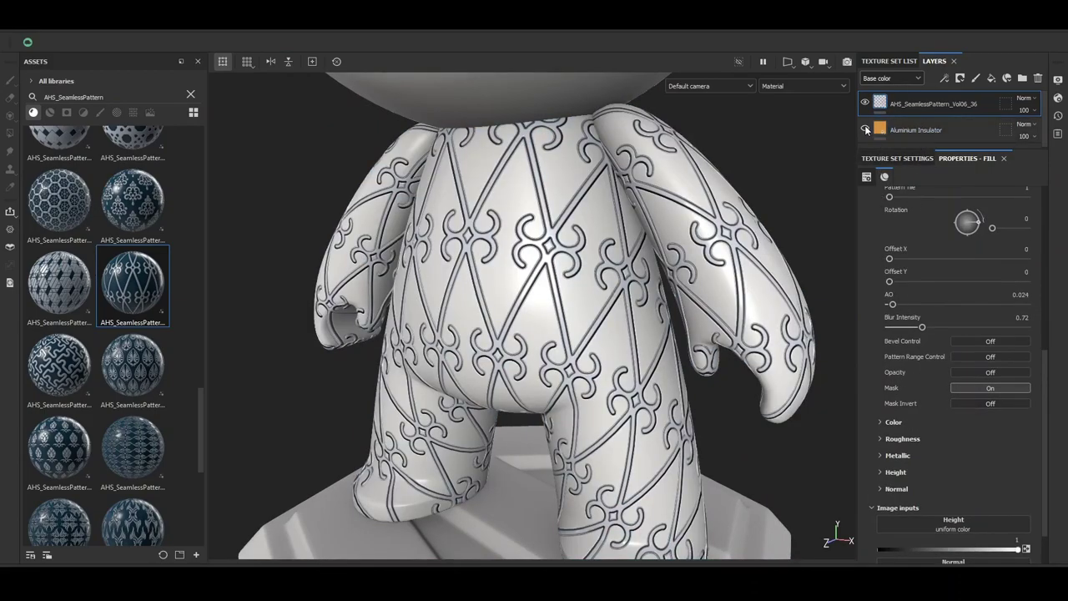
Turn Mask Invert on so gold fills the ornament lines, and inspect the torso close-up.
{"action": "mouse_move", "coordinate": [590, 321]}
{"action": "left_mouse_down", "text": "alt"}
{"action": "mouse_move", "coordinate": [594, 224]}
{"action": "mouse_move", "coordinate": [568, 236]}
{"action": "left_mouse_up", "text": "alt"}
{"action": "scroll", "coordinate": [551, 242], "scroll_direction": "up", "scroll_amount": 5}
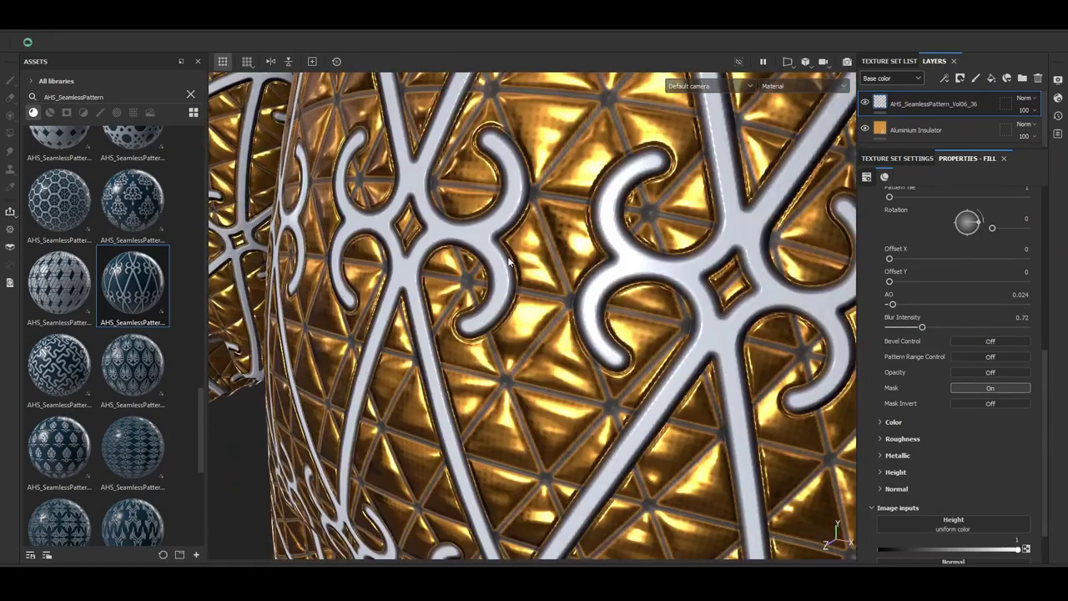
{"action": "scroll", "coordinate": [526, 247], "scroll_direction": "down", "scroll_amount": 4}
{"action": "scroll", "coordinate": [525, 248], "scroll_direction": "down", "scroll_amount": 2}
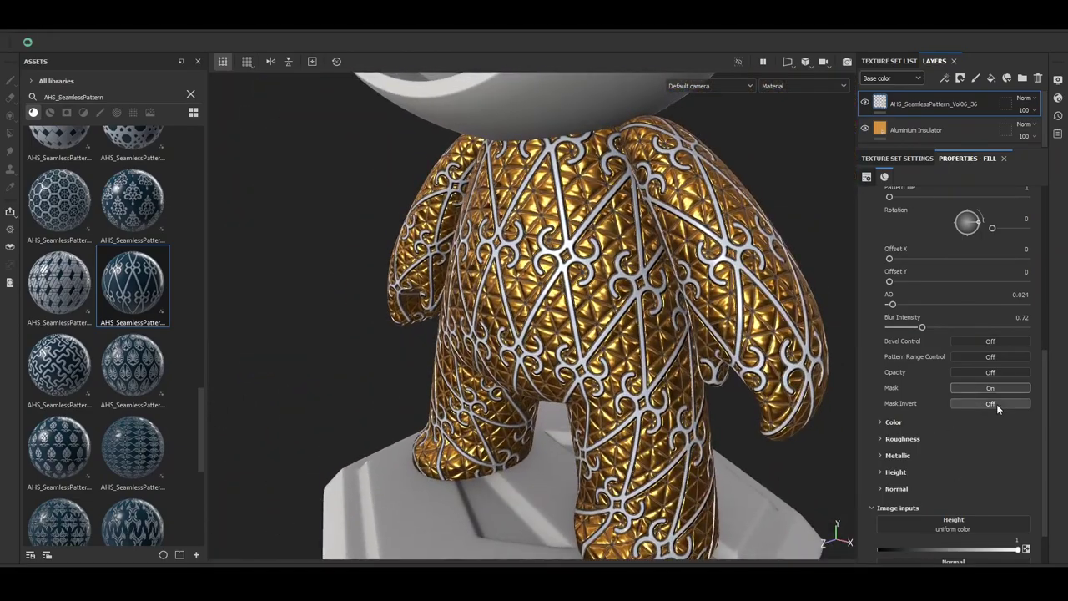
{"action": "left_click", "coordinate": [990, 404]}
{"action": "left_click_drag", "start_coordinate": [535, 266], "coordinate": [578, 224], "text": "alt"}
{"action": "scroll", "coordinate": [551, 250], "scroll_direction": "up", "scroll_amount": 5}
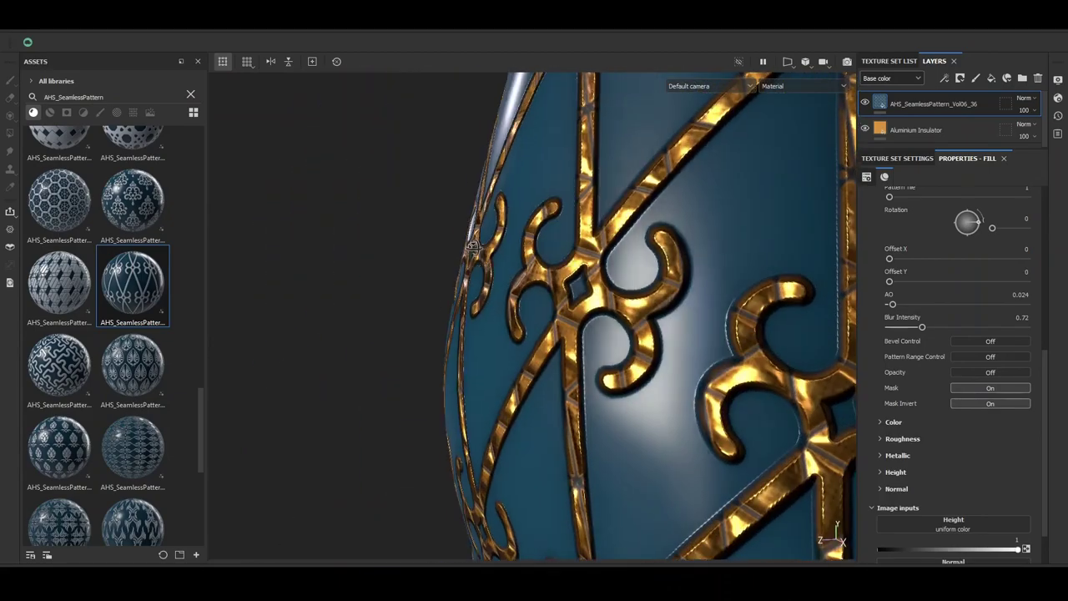
{"action": "scroll", "coordinate": [578, 223], "scroll_direction": "down", "scroll_amount": 3}
{"action": "scroll", "coordinate": [1044, 392], "scroll_direction": "up", "scroll_amount": 3}
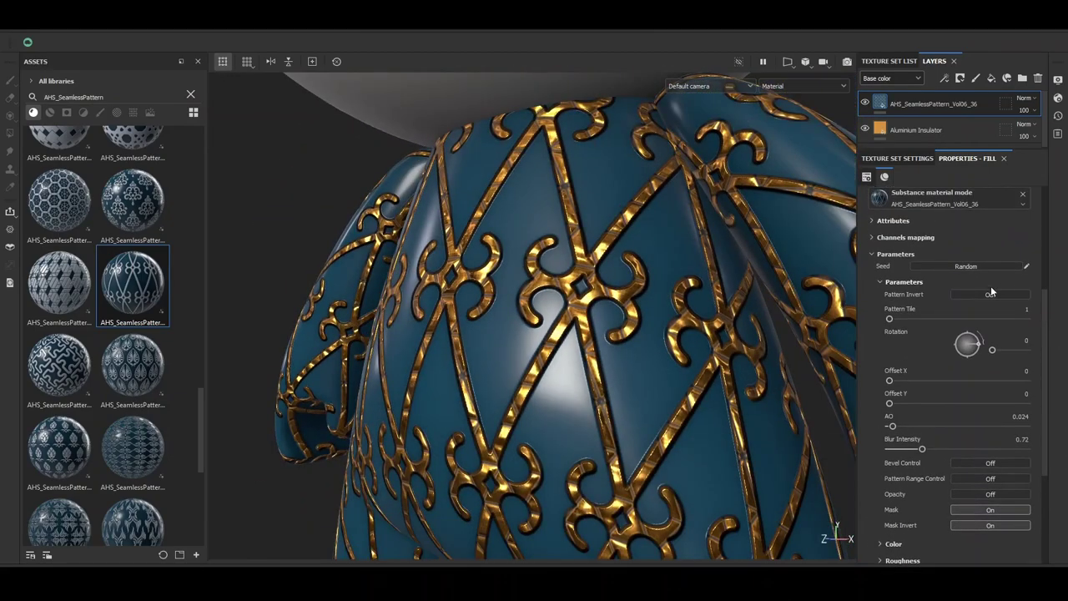
{"action": "scroll", "coordinate": [537, 292], "scroll_direction": "down", "scroll_amount": 2}
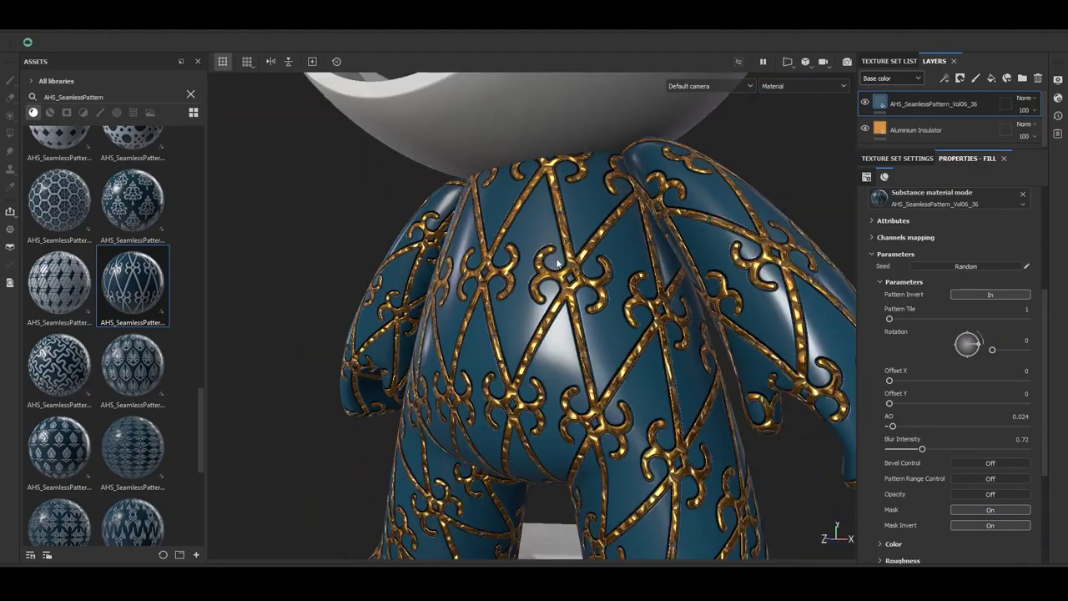
{"action": "scroll", "coordinate": [543, 290], "scroll_direction": "down", "scroll_amount": 2}
{"action": "scroll", "coordinate": [546, 290], "scroll_direction": "up", "scroll_amount": 1}
{"action": "scroll", "coordinate": [535, 290], "scroll_direction": "up", "scroll_amount": 4}
{"action": "left_click_drag", "start_coordinate": [520, 292], "coordinate": [585, 292], "text": "alt"}
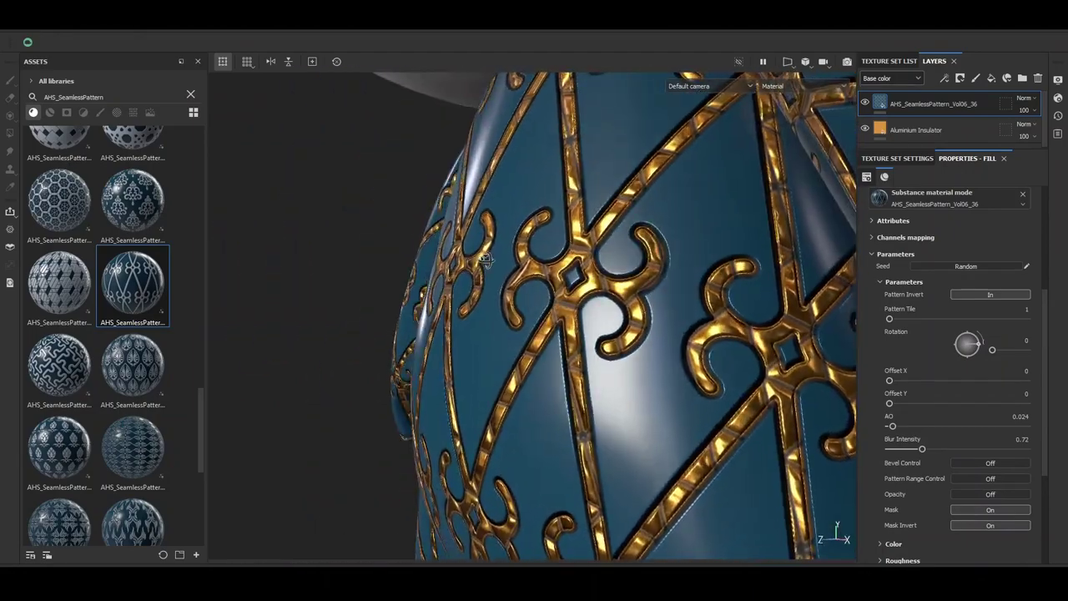
Turn Mask Invert back off, then set the pattern's Mask to Off.
{"action": "left_click", "coordinate": [996, 527]}
{"action": "left_click_drag", "start_coordinate": [484, 288], "coordinate": [536, 290], "text": "alt"}
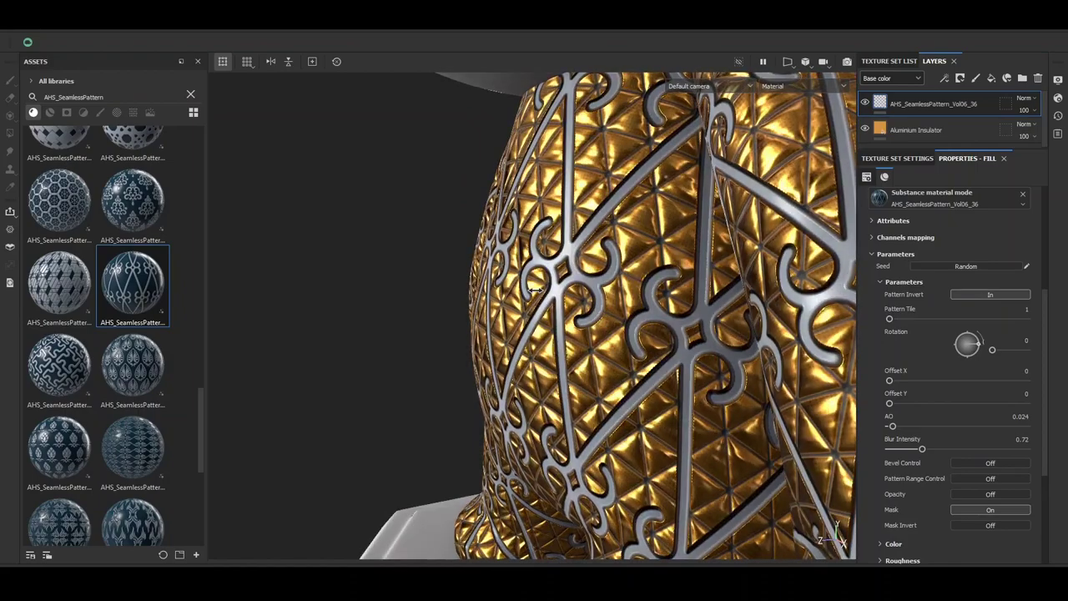
{"action": "left_click", "coordinate": [993, 510]}
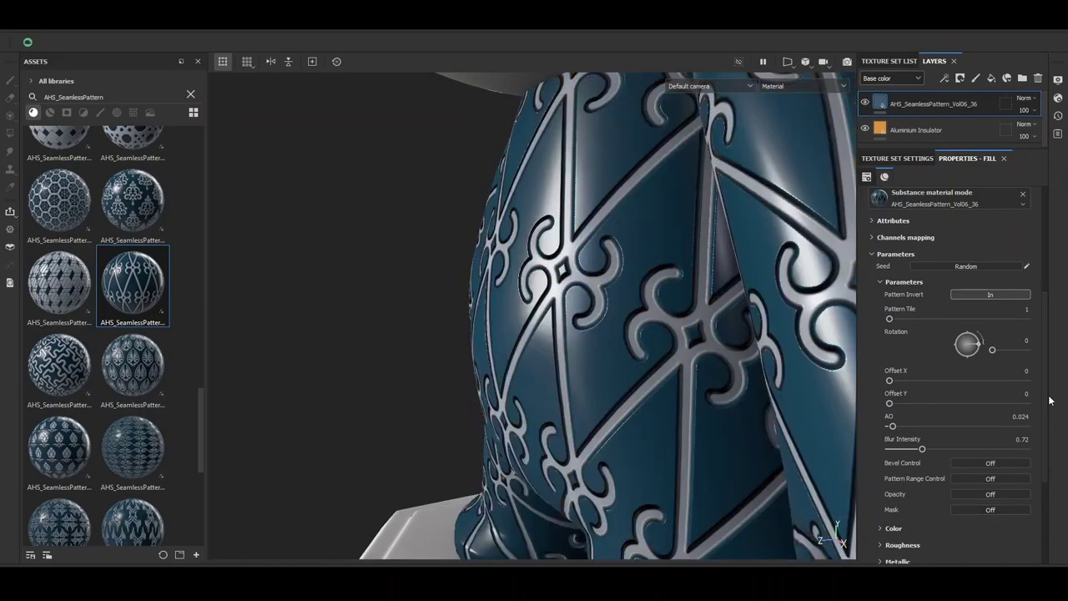
Set Pattern Invert to Out and enable displacement at scale 0.005 with about 25 subdivisions.
{"action": "left_click", "coordinate": [991, 295]}
{"action": "left_click", "coordinate": [1058, 99]}
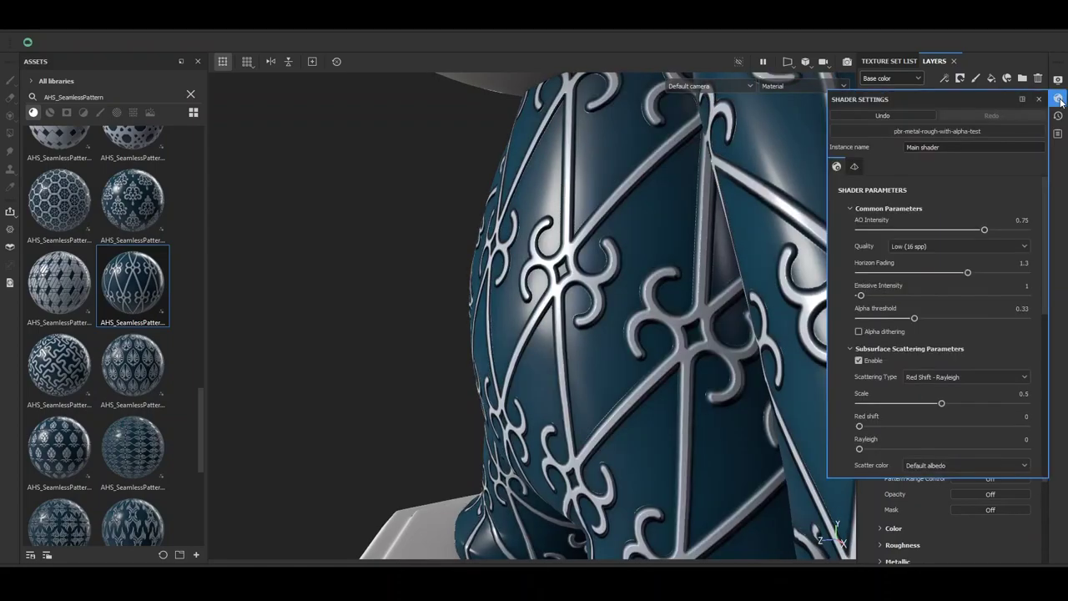
{"action": "left_click_drag", "start_coordinate": [1046, 192], "coordinate": [1060, 338]}
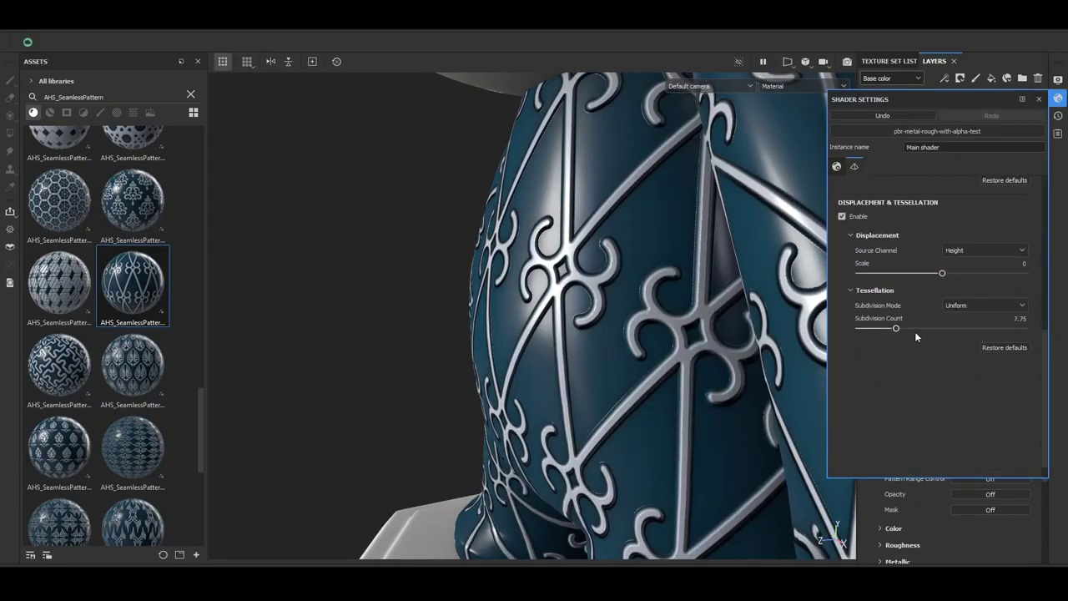
{"action": "left_click", "coordinate": [953, 273]}
{"action": "type", "text": ".005"}
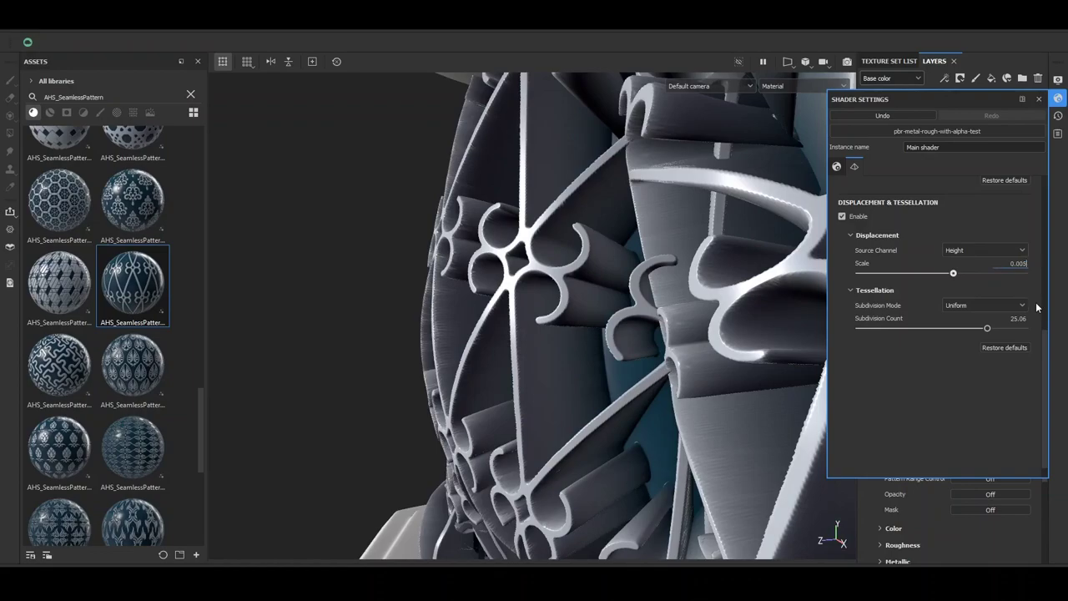
{"action": "key", "text": "Return"}
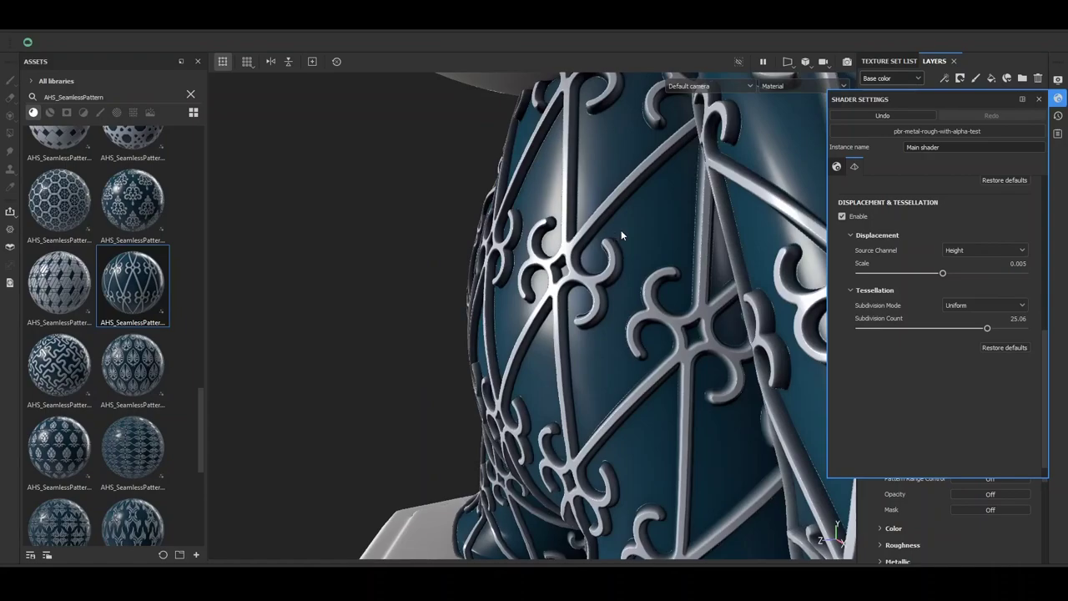
{"action": "left_click", "coordinate": [1039, 99]}
Invert the pattern to compare it on the torso, then set it back to non-inverted.
{"action": "scroll", "coordinate": [515, 248], "scroll_direction": "down", "scroll_amount": 5}
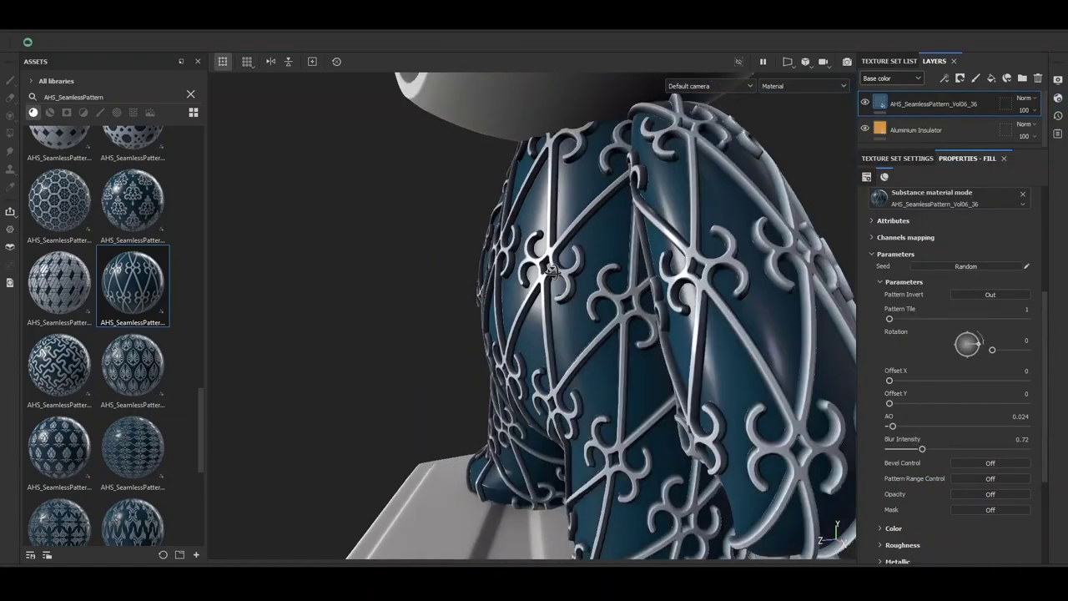
{"action": "mouse_move", "coordinate": [555, 273]}
{"action": "left_mouse_down", "text": "alt"}
{"action": "mouse_move", "coordinate": [731, 268]}
{"action": "mouse_move", "coordinate": [806, 234]}
{"action": "left_mouse_up", "text": "alt"}
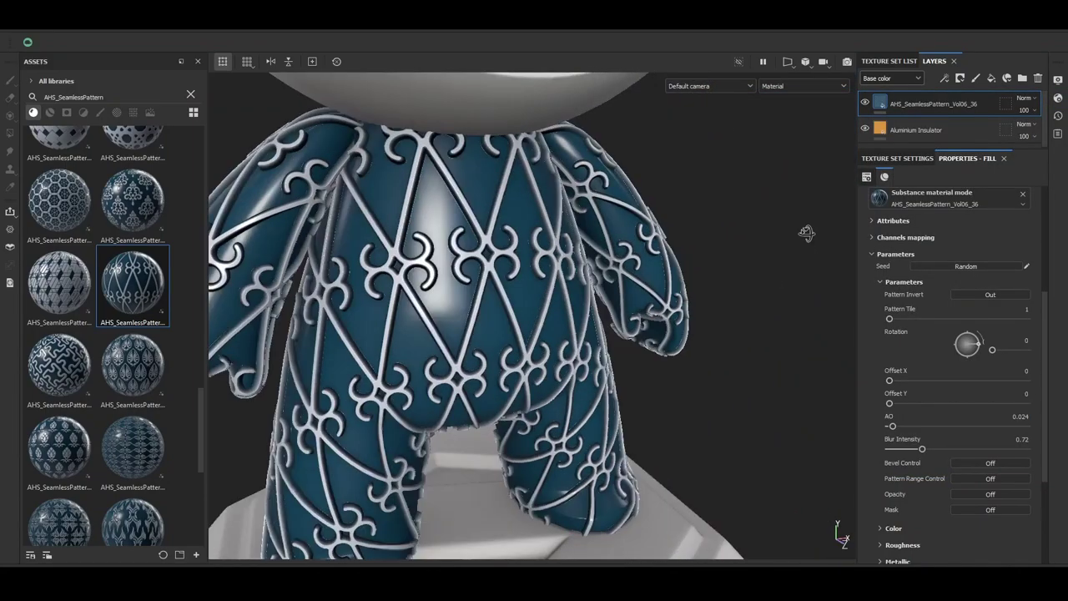
{"action": "scroll", "coordinate": [842, 231], "scroll_direction": "up", "scroll_amount": 4}
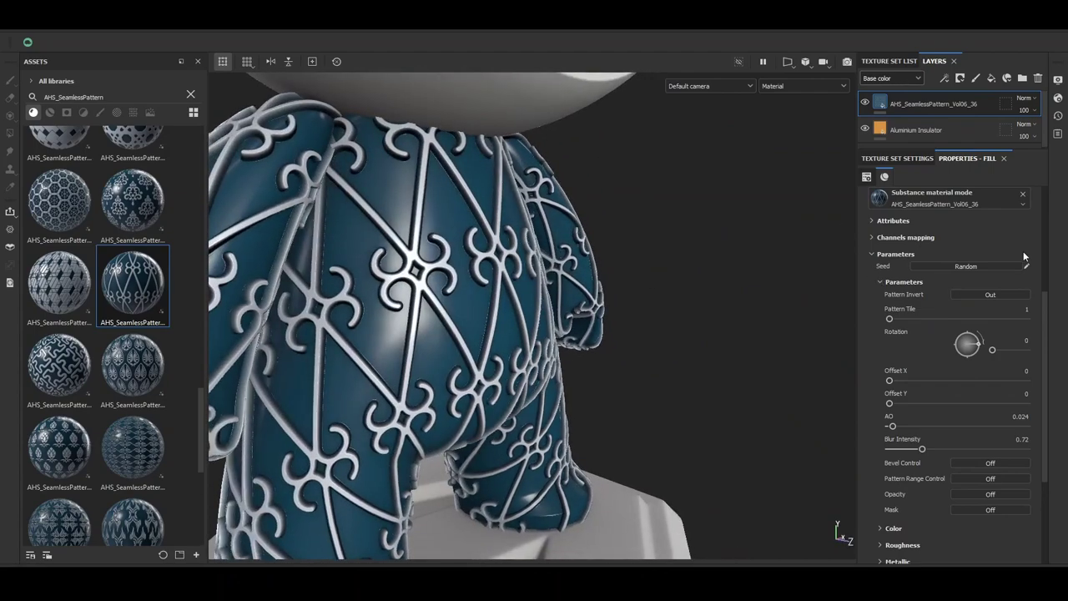
{"action": "scroll", "coordinate": [1048, 296], "scroll_direction": "up", "scroll_amount": 2}
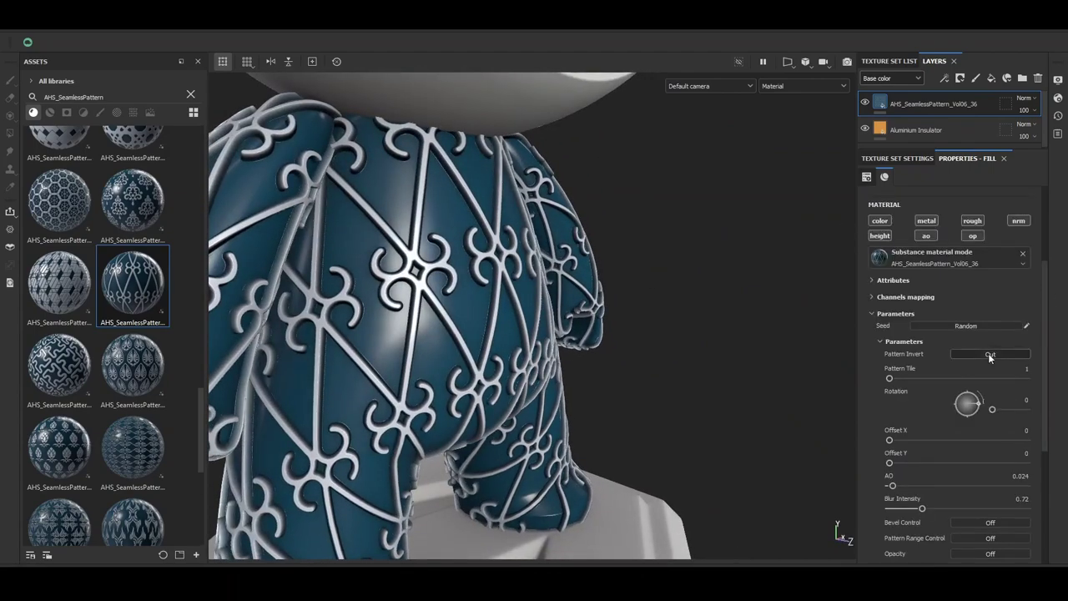
{"action": "left_click", "coordinate": [989, 354]}
{"action": "right_click_drag", "start_coordinate": [426, 217], "coordinate": [425, 286], "text": "alt"}
{"action": "scroll", "coordinate": [426, 285], "scroll_direction": "up", "scroll_amount": 2}
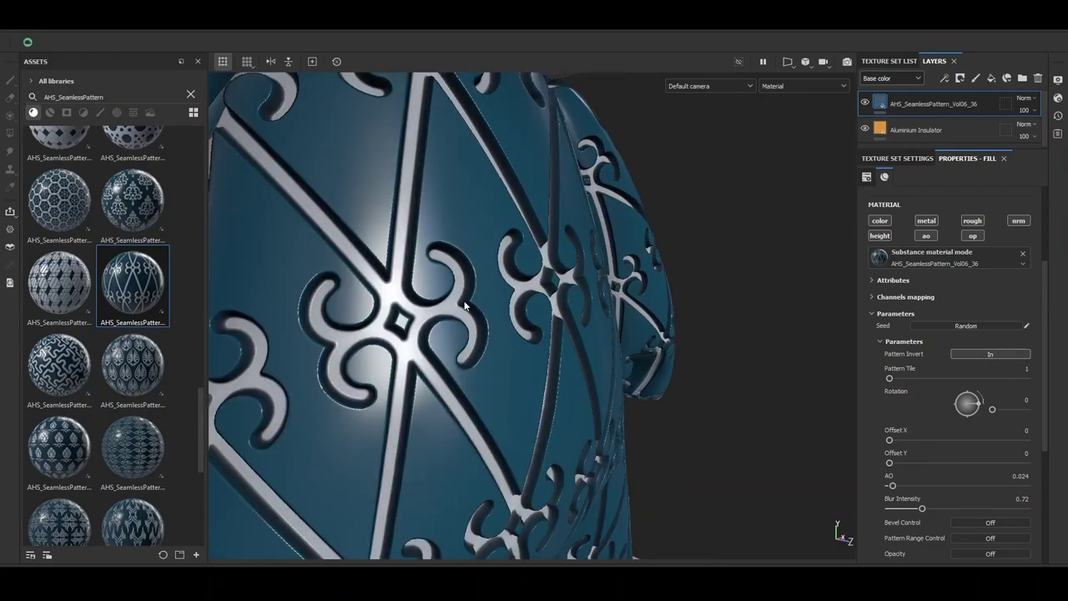
{"action": "scroll", "coordinate": [451, 259], "scroll_direction": "up", "scroll_amount": 1}
{"action": "scroll", "coordinate": [484, 237], "scroll_direction": "up", "scroll_amount": 1}
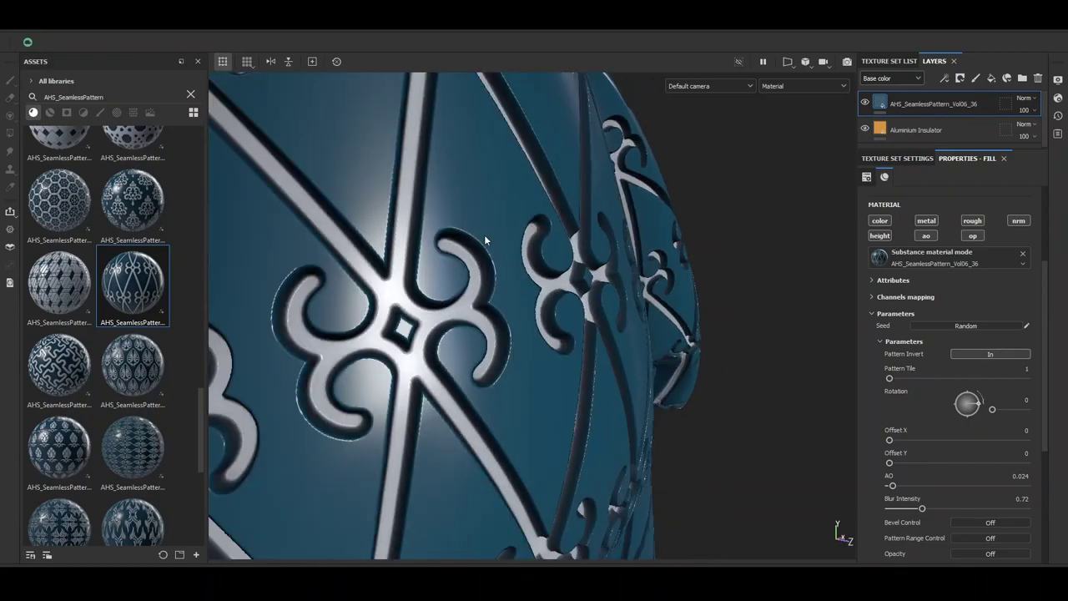
{"action": "scroll", "coordinate": [484, 239], "scroll_direction": "down", "scroll_amount": 1}
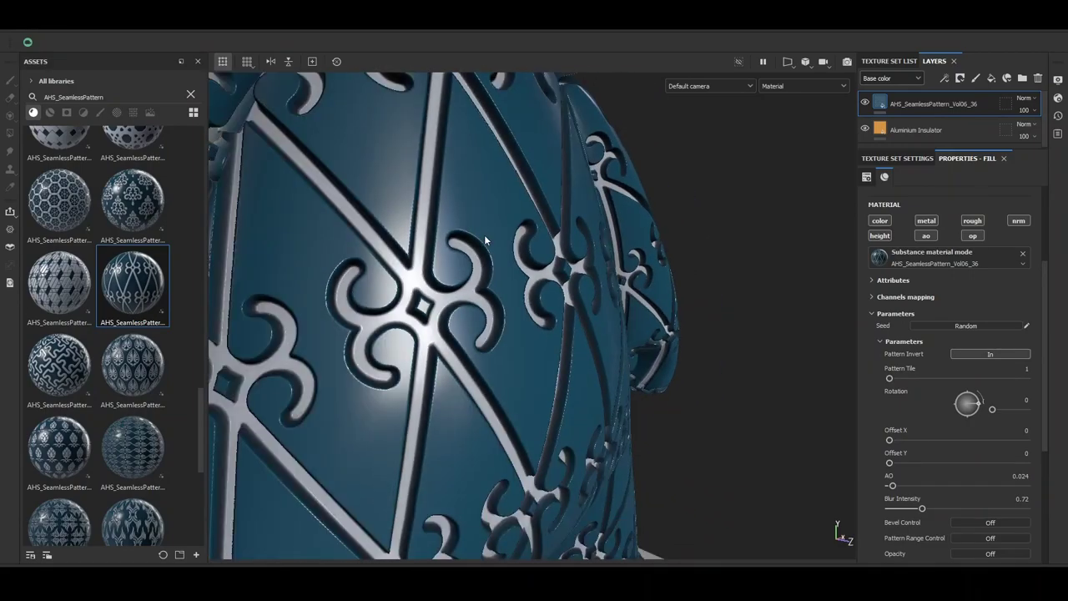
{"action": "scroll", "coordinate": [484, 239], "scroll_direction": "down", "scroll_amount": 1}
{"action": "left_click", "coordinate": [990, 354]}
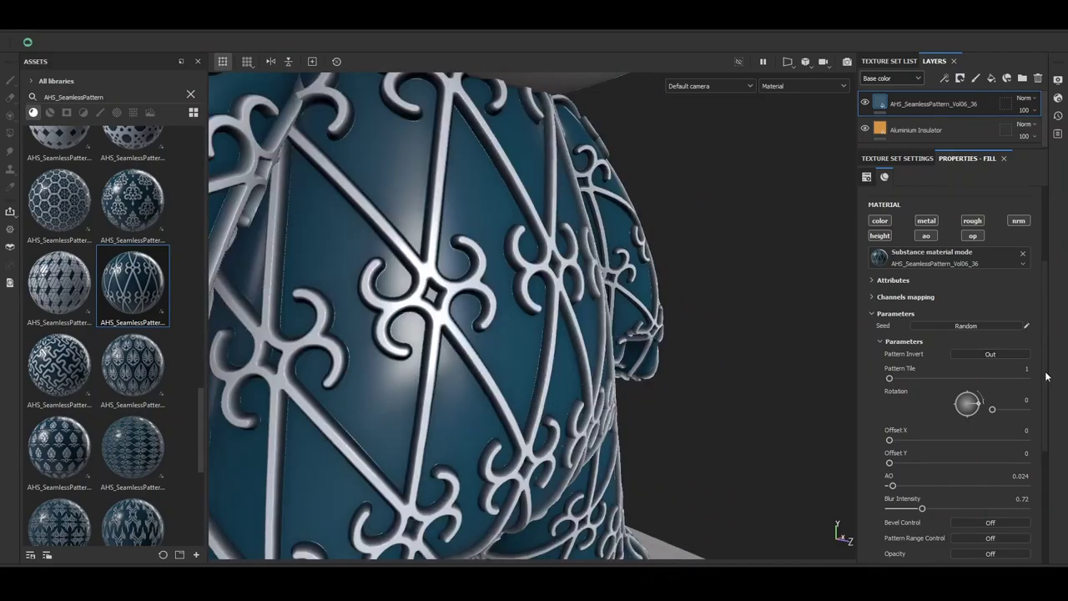
Use the pattern as a mask over gold and inspect the back, legs and base.
{"action": "scroll", "coordinate": [1049, 379], "scroll_direction": "down", "scroll_amount": 2}
{"action": "scroll", "coordinate": [1001, 417], "scroll_direction": "down", "scroll_amount": 1}
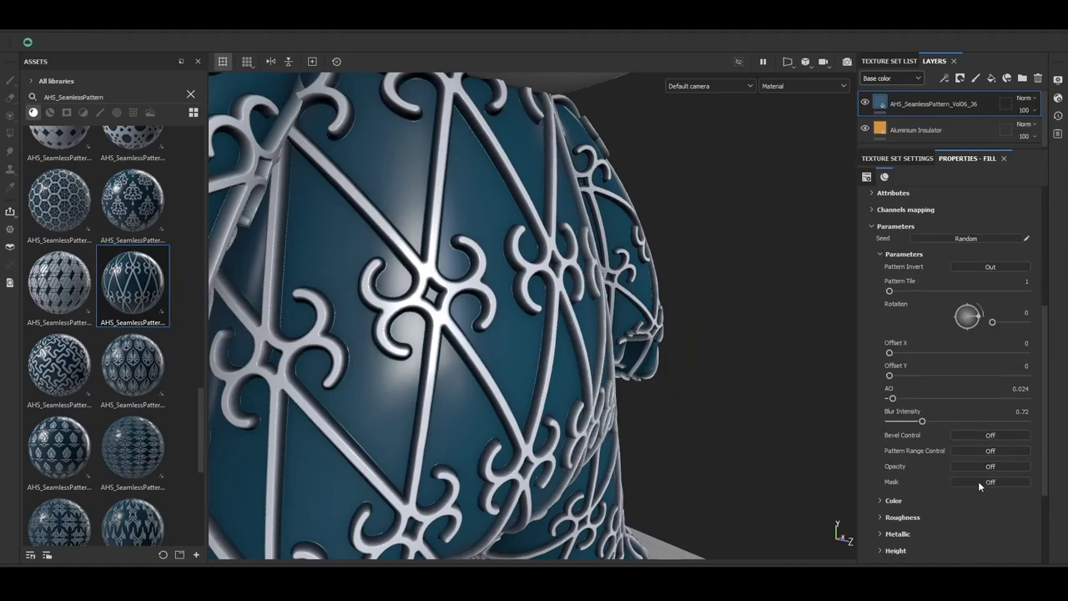
{"action": "left_click", "coordinate": [984, 482]}
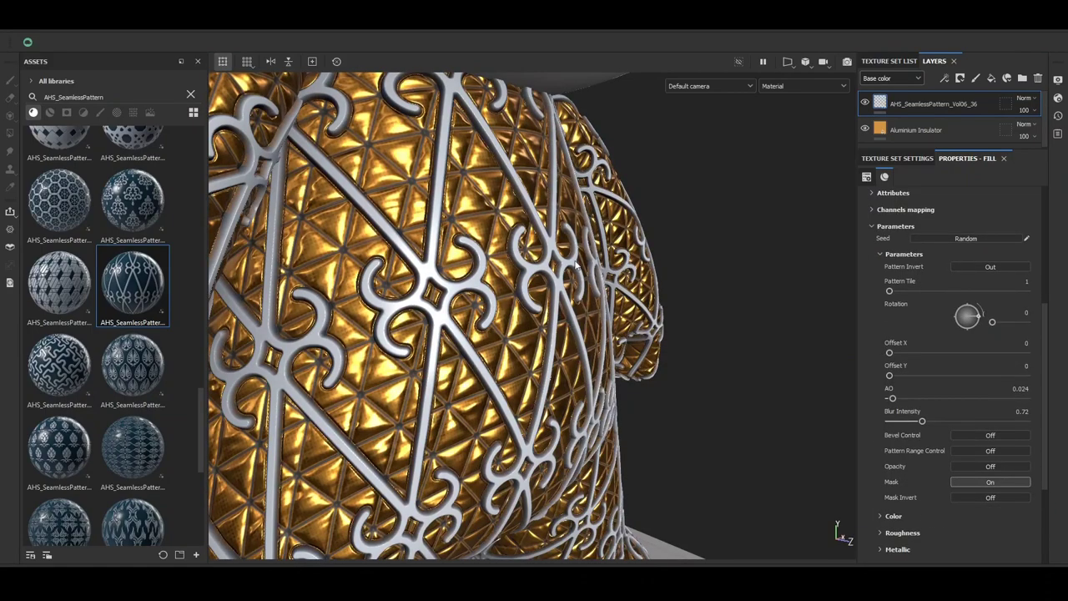
{"action": "scroll", "coordinate": [520, 259], "scroll_direction": "down", "scroll_amount": 3}
{"action": "mouse_move", "coordinate": [424, 248]}
{"action": "left_mouse_down", "text": "alt"}
{"action": "mouse_move", "coordinate": [358, 240]}
{"action": "mouse_move", "coordinate": [392, 234]}
{"action": "left_mouse_up", "text": "alt"}
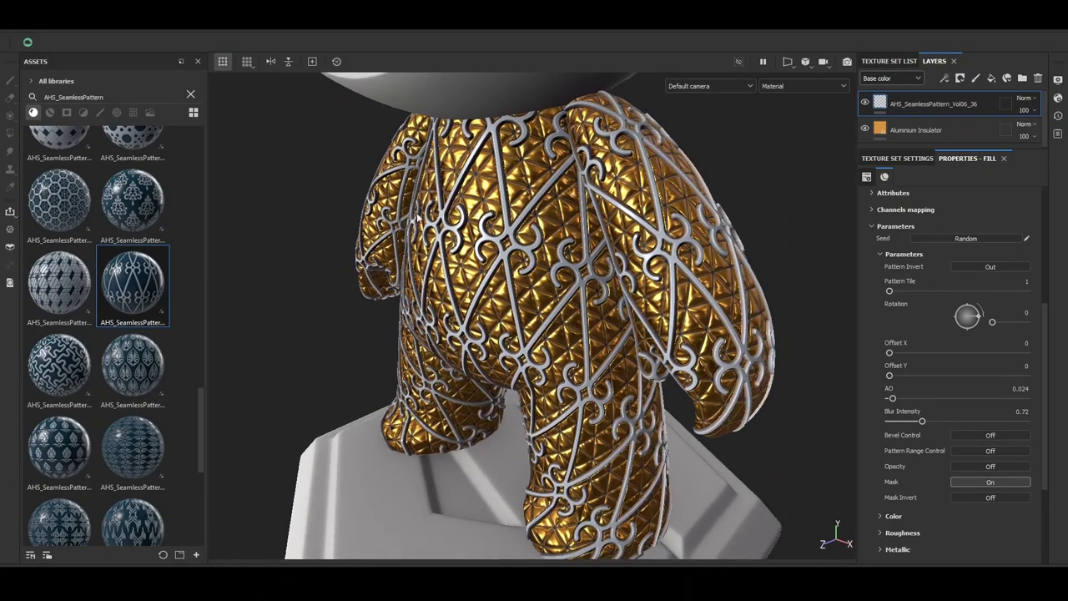
{"action": "scroll", "coordinate": [469, 221], "scroll_direction": "up", "scroll_amount": 3}
{"action": "scroll", "coordinate": [468, 220], "scroll_direction": "up", "scroll_amount": 3}
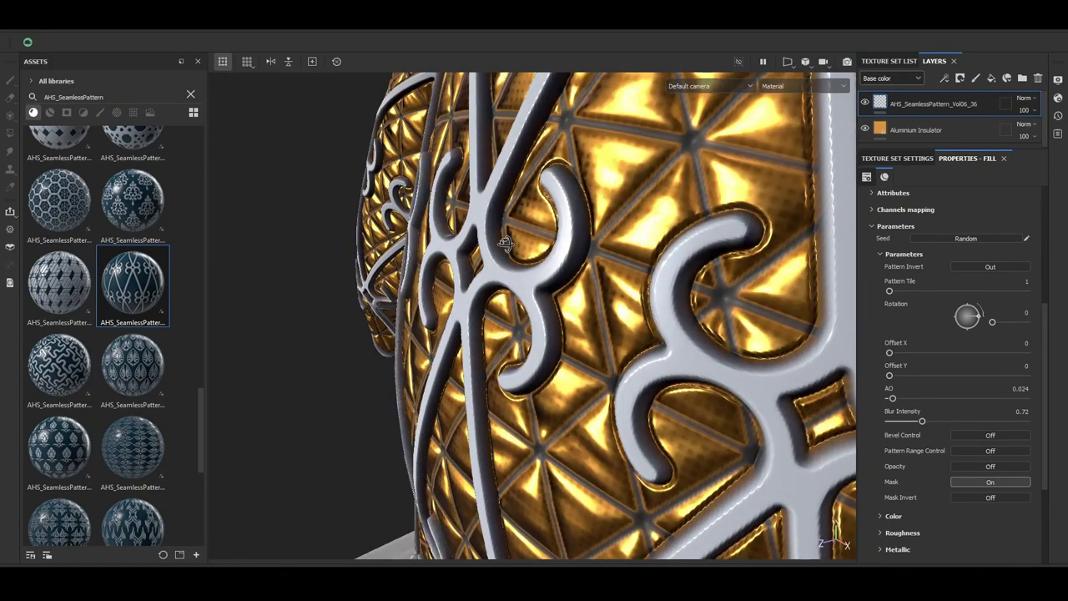
{"action": "scroll", "coordinate": [509, 243], "scroll_direction": "down", "scroll_amount": 2}
{"action": "scroll", "coordinate": [526, 245], "scroll_direction": "down", "scroll_amount": 2}
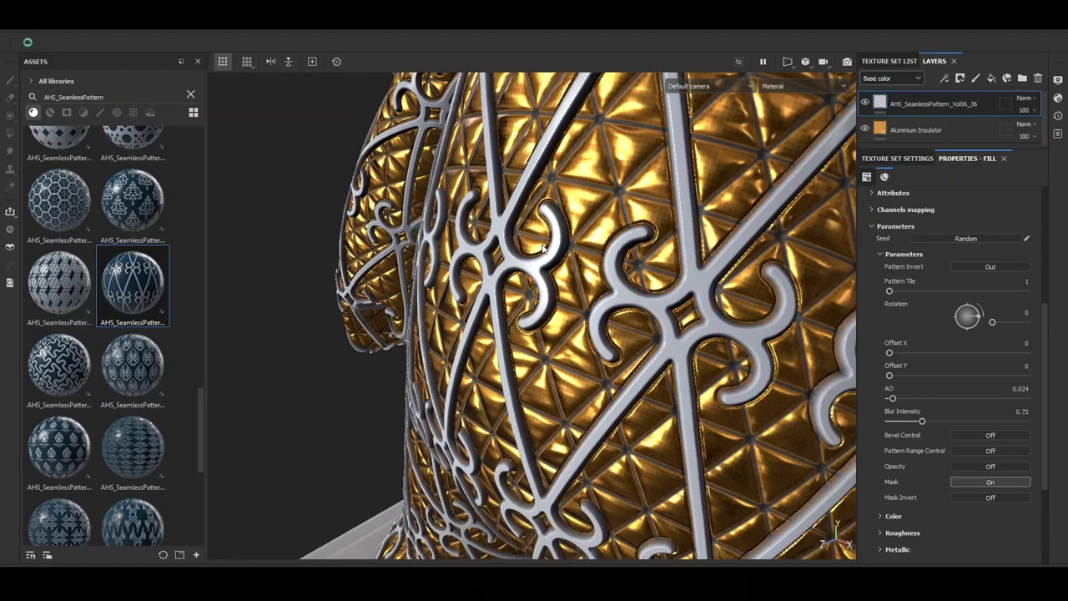
{"action": "scroll", "coordinate": [543, 248], "scroll_direction": "down", "scroll_amount": 3}
{"action": "scroll", "coordinate": [543, 248], "scroll_direction": "down", "scroll_amount": 2}
Check the Displacement & Tessellation shader settings, then switch the pattern's Mask off.
{"action": "left_click", "coordinate": [1058, 98]}
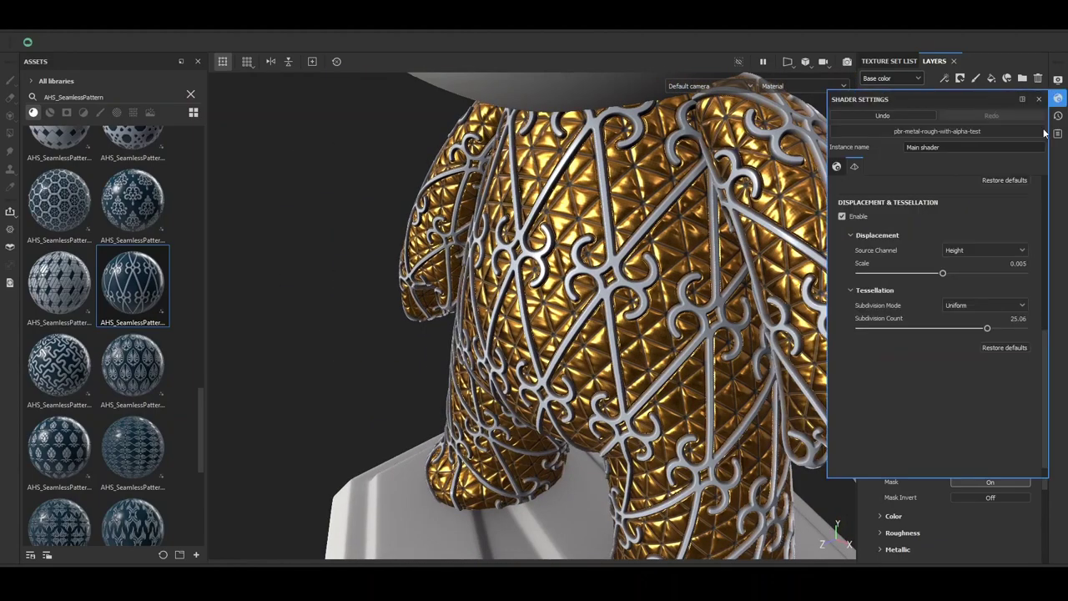
{"action": "left_click", "coordinate": [1026, 181]}
{"action": "left_click", "coordinate": [1058, 98]}
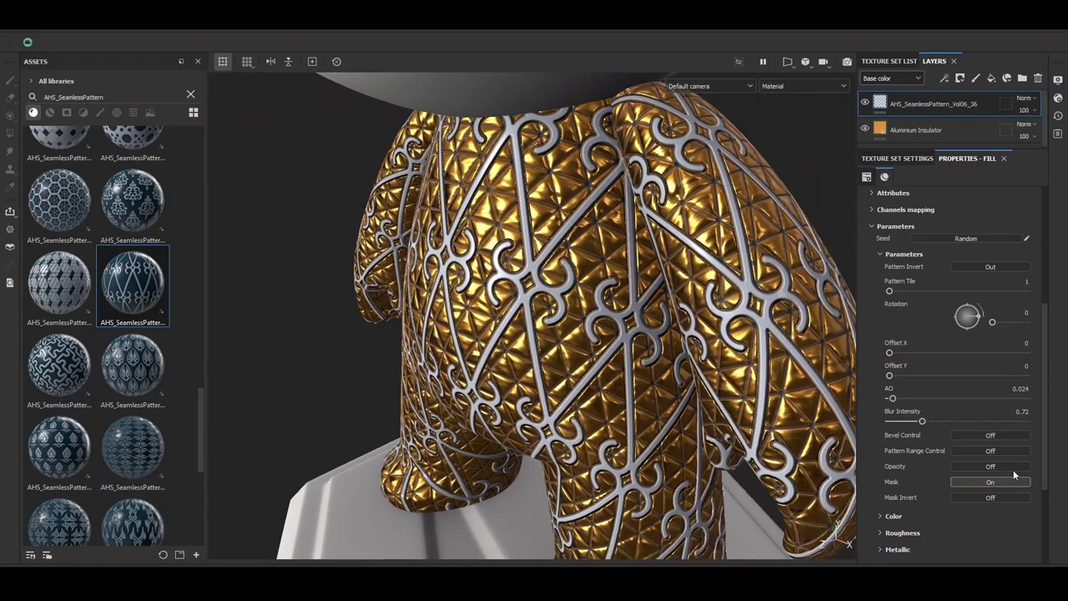
{"action": "left_click", "coordinate": [980, 415]}
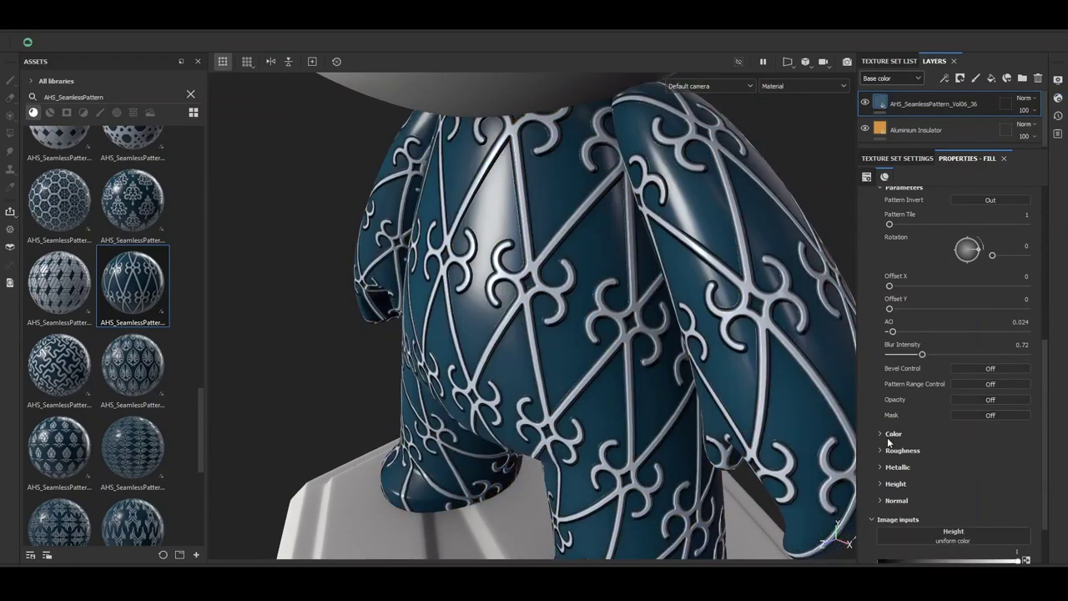
Expand the pattern's Color settings and try a single bright green base colour.
{"action": "scroll", "coordinate": [887, 437], "scroll_direction": "up", "scroll_amount": 3}
{"action": "left_click", "coordinate": [882, 320]}
{"action": "left_click", "coordinate": [892, 337]}
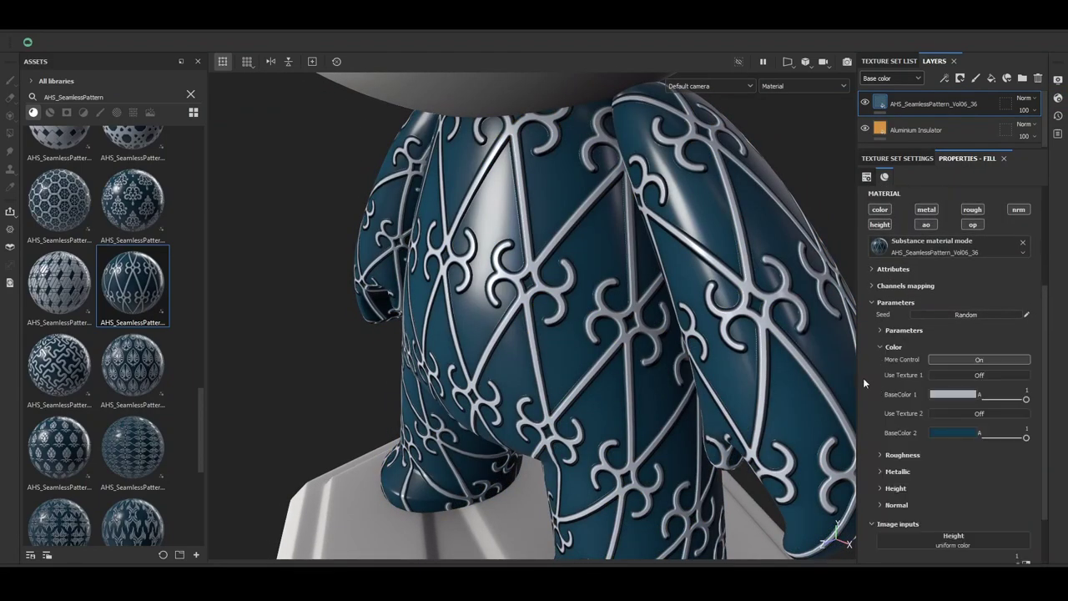
{"action": "left_click", "coordinate": [1001, 359]}
{"action": "left_click", "coordinate": [1004, 361]}
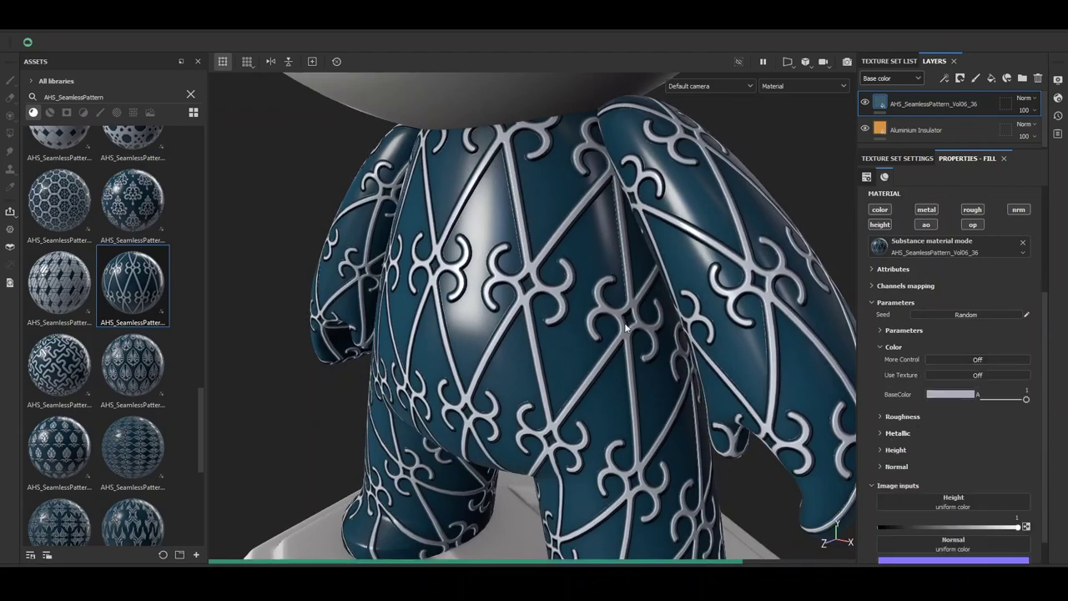
{"action": "left_click", "coordinate": [951, 393]}
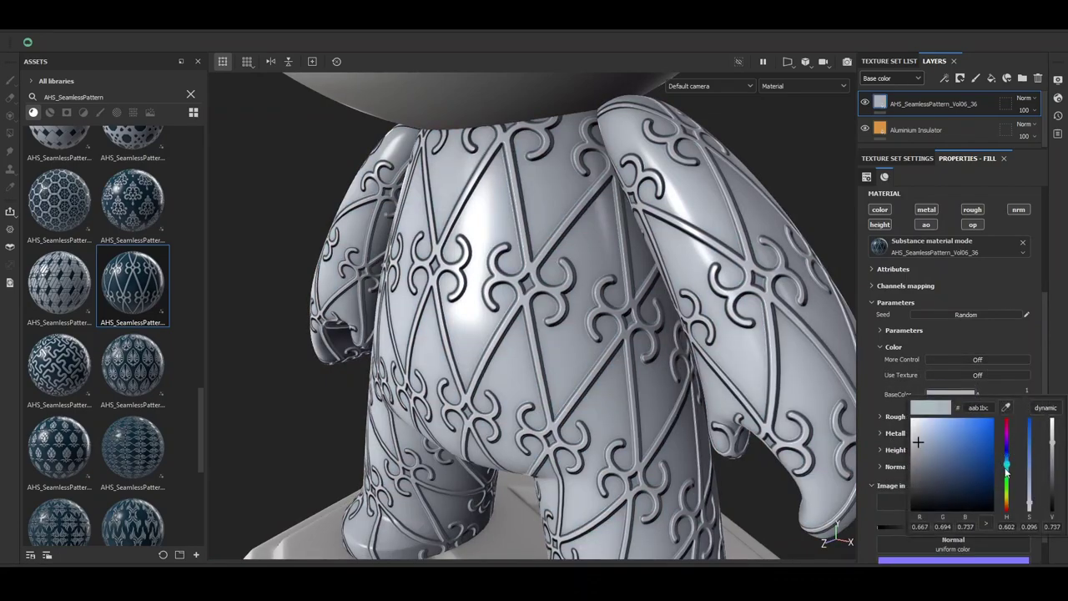
{"action": "left_click_drag", "start_coordinate": [1007, 455], "coordinate": [1006, 477]}
{"action": "left_click_drag", "start_coordinate": [977, 443], "coordinate": [969, 449]}
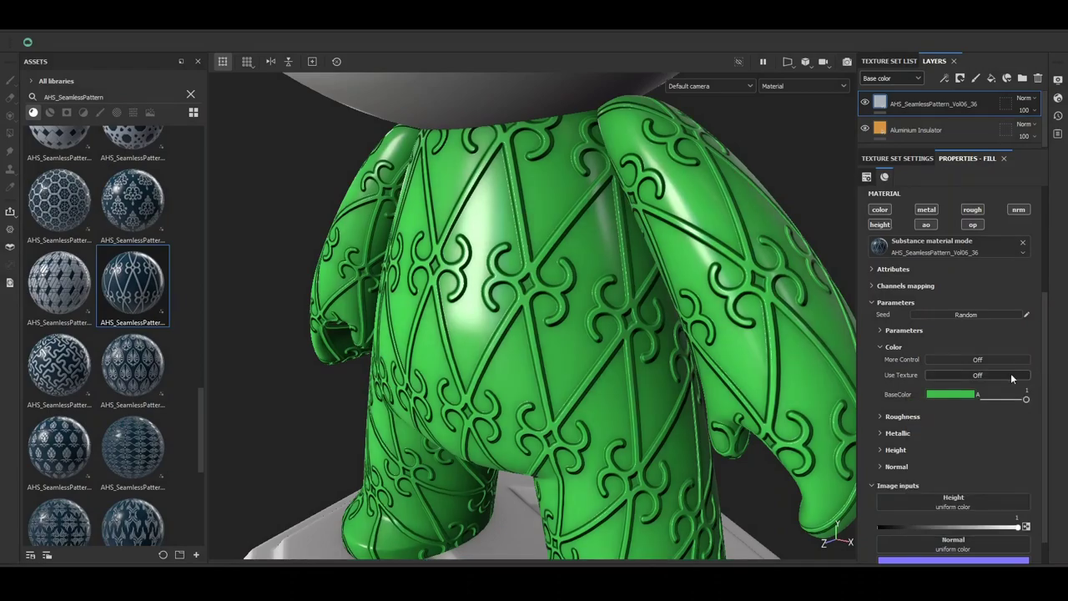
Return to two pattern colours and make BaseColor 1, the filigree lines, green.
{"action": "left_click", "coordinate": [970, 360]}
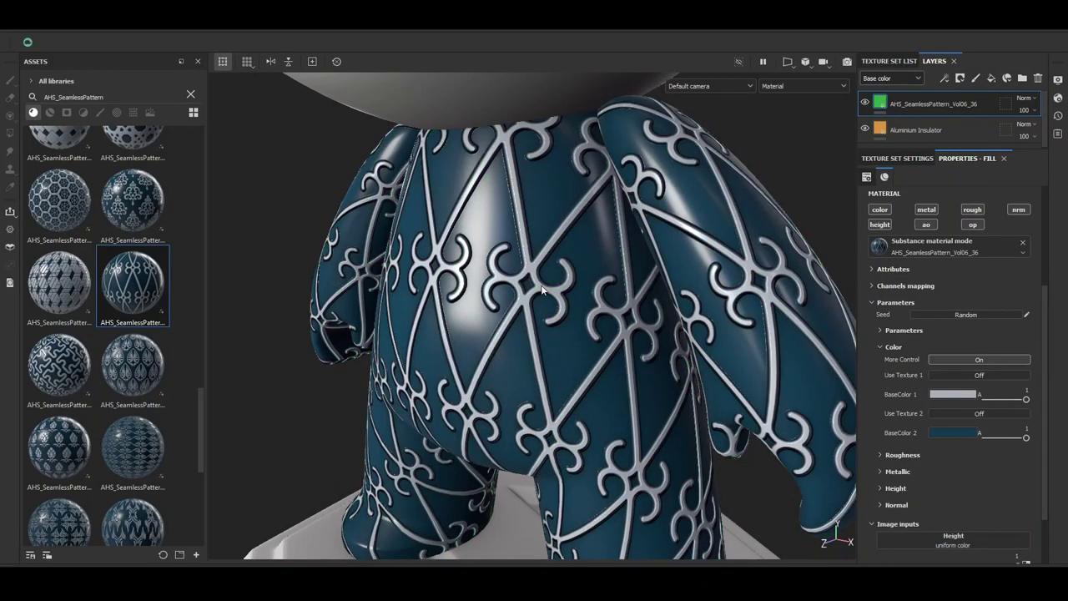
{"action": "left_click", "coordinate": [948, 395]}
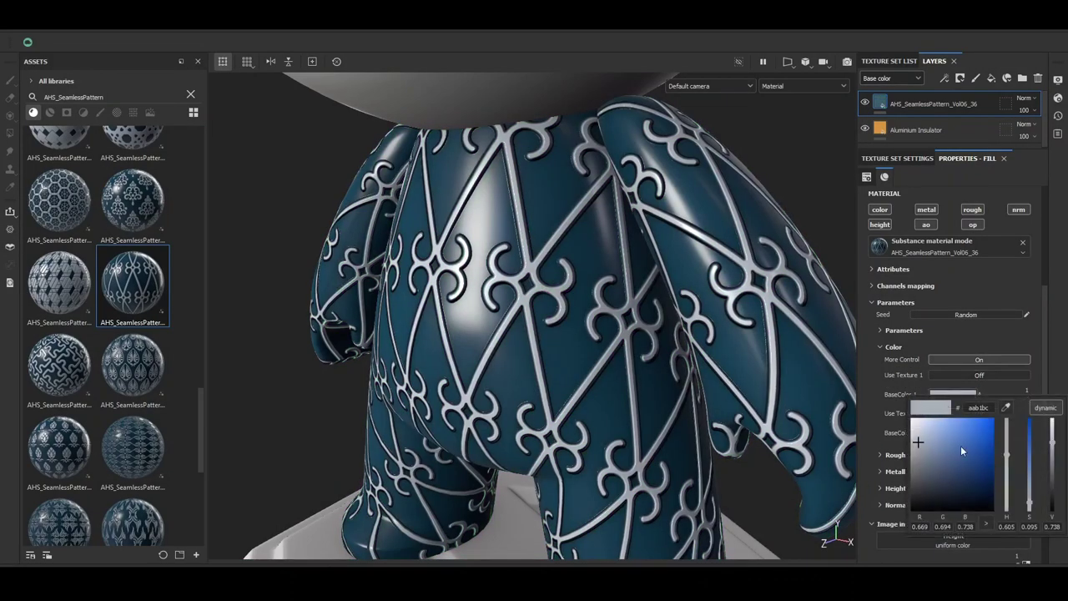
{"action": "left_click", "coordinate": [961, 446]}
{"action": "left_click", "coordinate": [1007, 471]}
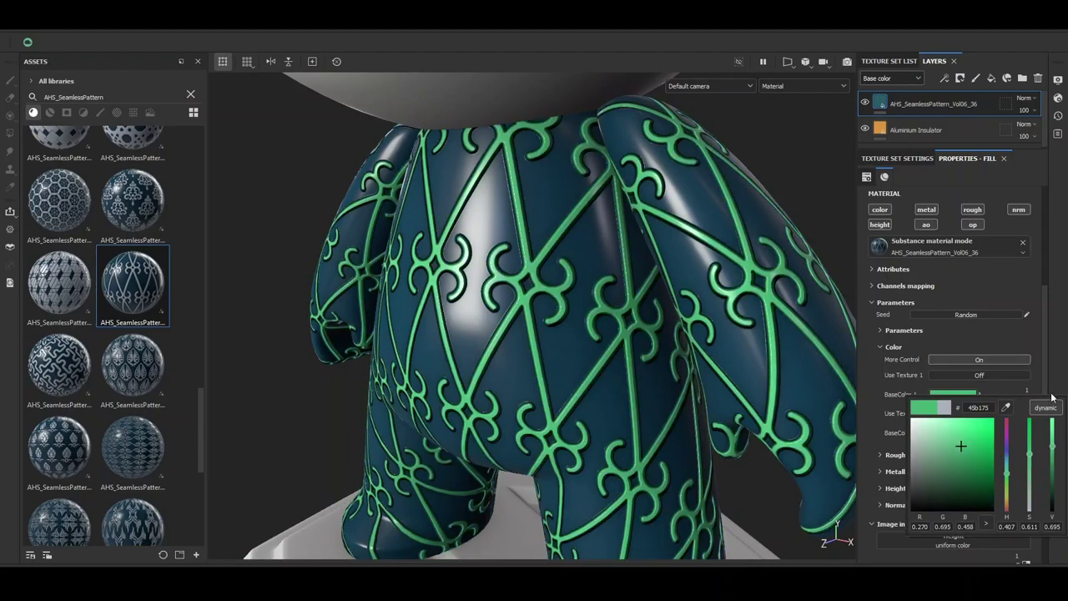
{"action": "left_click", "coordinate": [1015, 386]}
Set BaseColor 2 to deep navy after trying yellow-green, magenta, red and blue.
{"action": "left_click", "coordinate": [931, 431]}
{"action": "left_click", "coordinate": [1008, 526]}
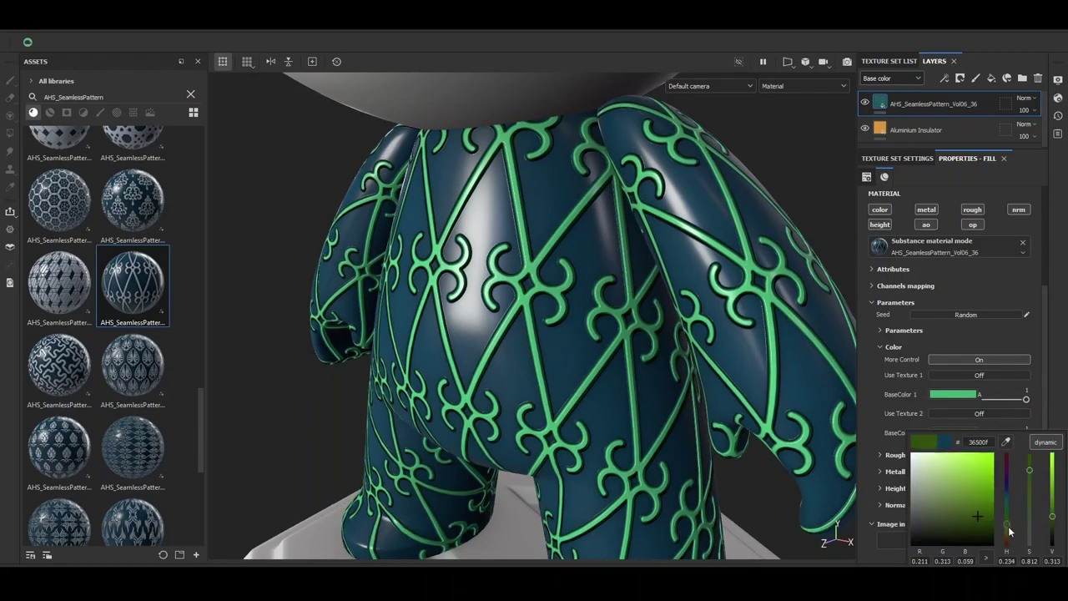
{"action": "left_click", "coordinate": [976, 478]}
{"action": "left_click", "coordinate": [1006, 458]}
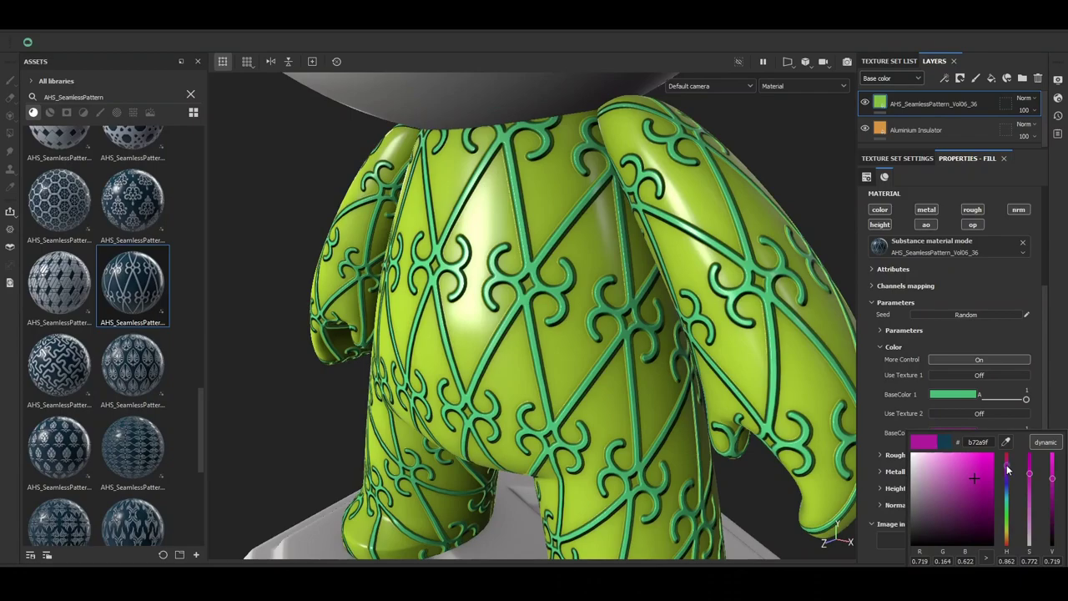
{"action": "left_click", "coordinate": [967, 469]}
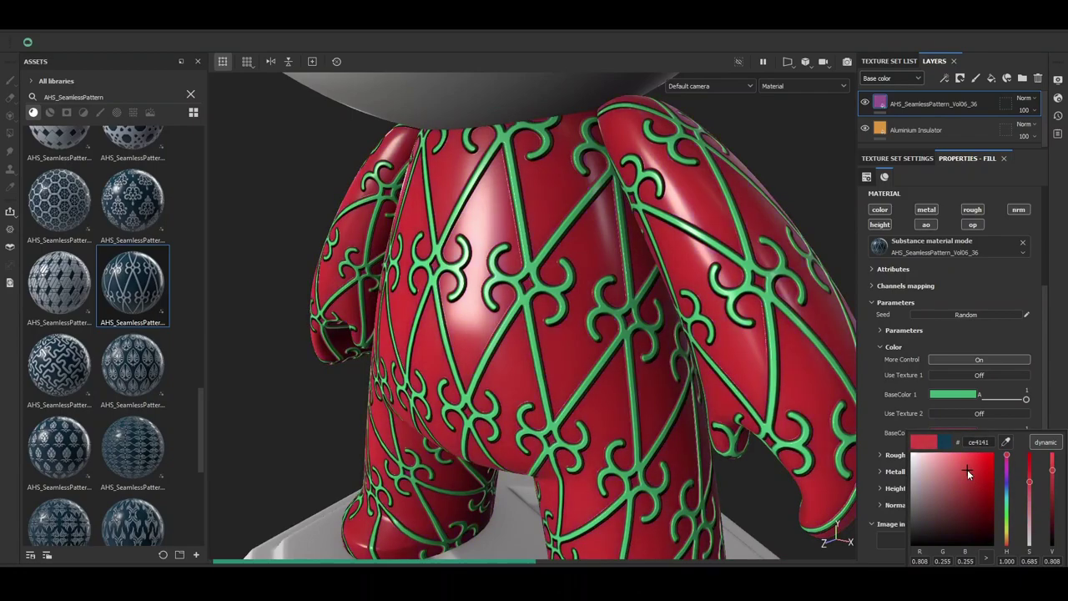
{"action": "left_click", "coordinate": [1008, 493]}
{"action": "left_click", "coordinate": [1008, 489]}
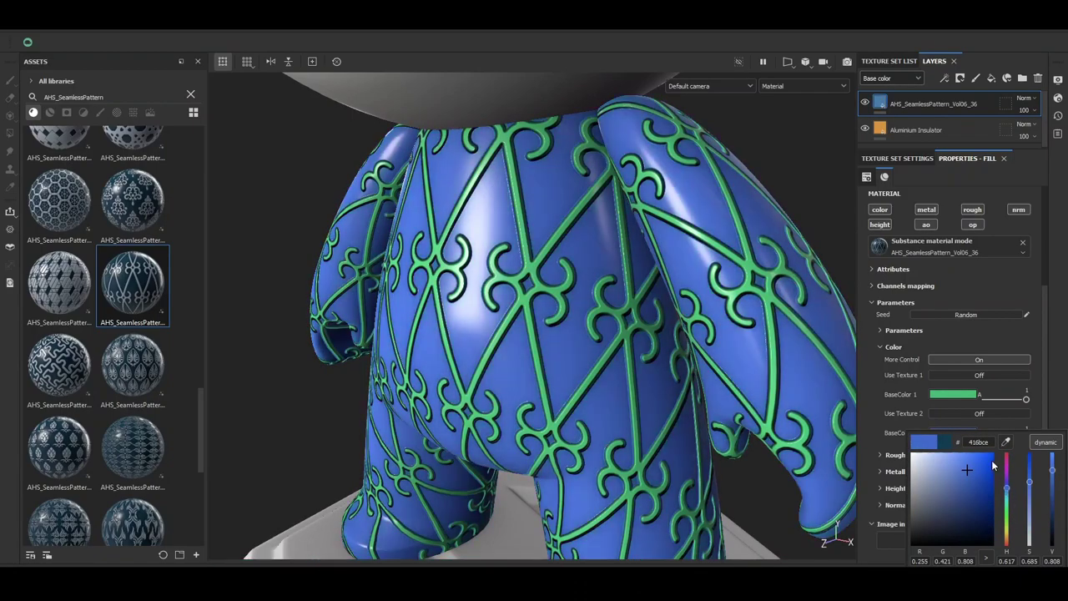
{"action": "left_click", "coordinate": [982, 470]}
{"action": "left_click", "coordinate": [982, 507]}
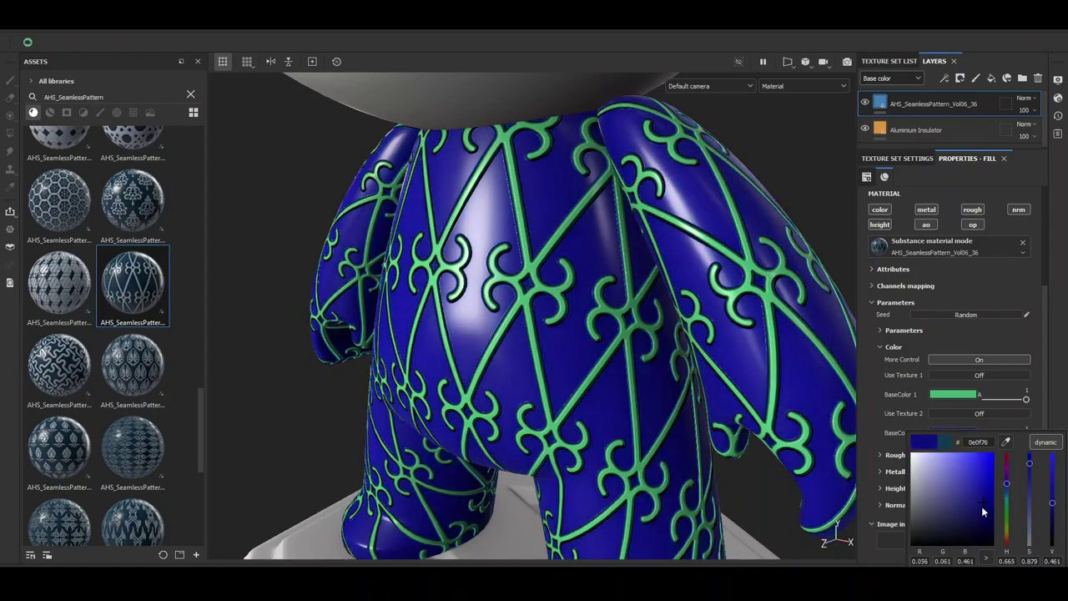
{"action": "left_click", "coordinate": [515, 278]}
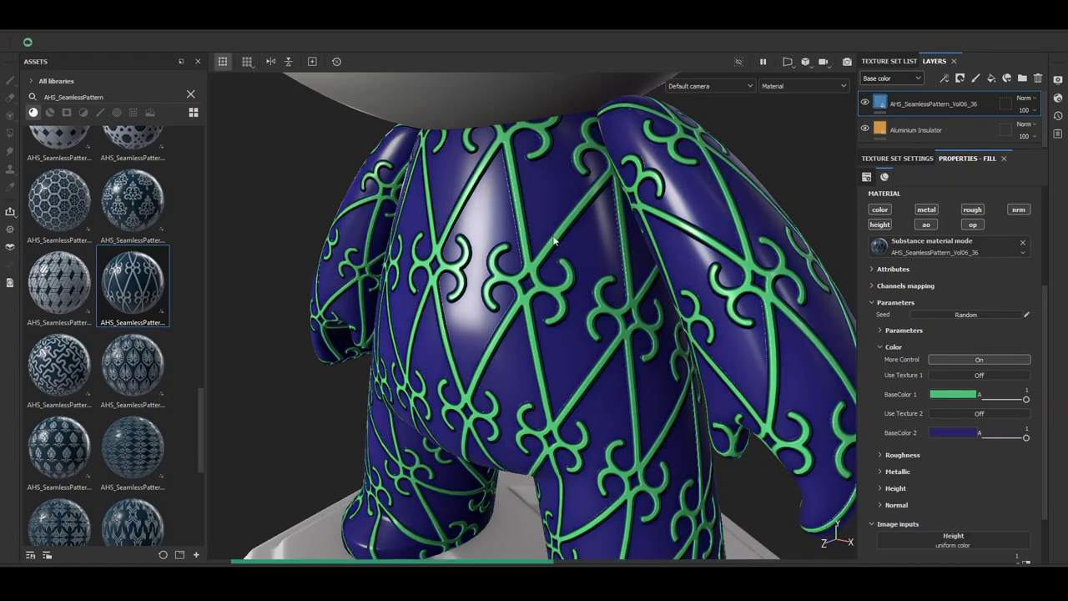
{"action": "scroll", "coordinate": [515, 278], "scroll_direction": "down", "scroll_amount": 5}
{"action": "scroll", "coordinate": [515, 278], "scroll_direction": "up", "scroll_amount": 3}
{"action": "scroll", "coordinate": [891, 396], "scroll_direction": "down", "scroll_amount": 2}
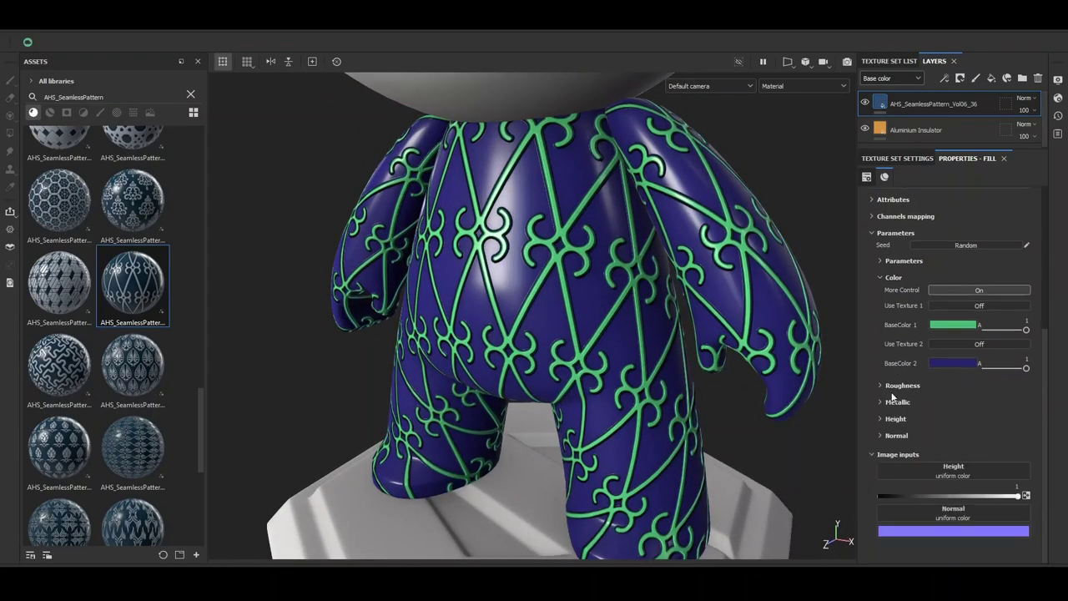
Turn Use Texture 1 on and assign Camo Woodland to BaseColor 1.
{"action": "left_click", "coordinate": [950, 307]}
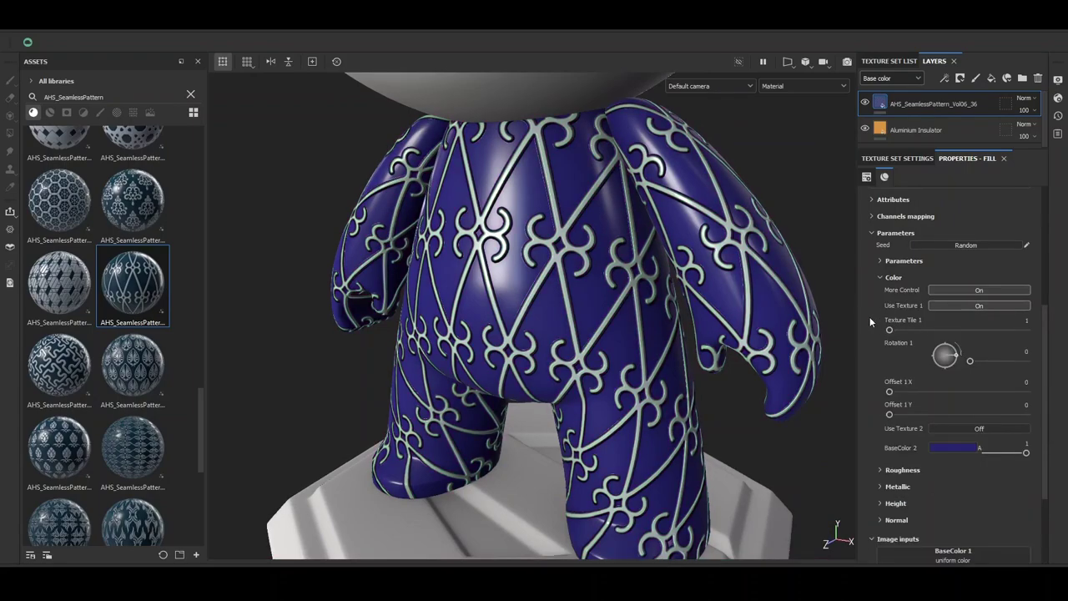
{"action": "scroll", "coordinate": [871, 320], "scroll_direction": "down", "scroll_amount": 3}
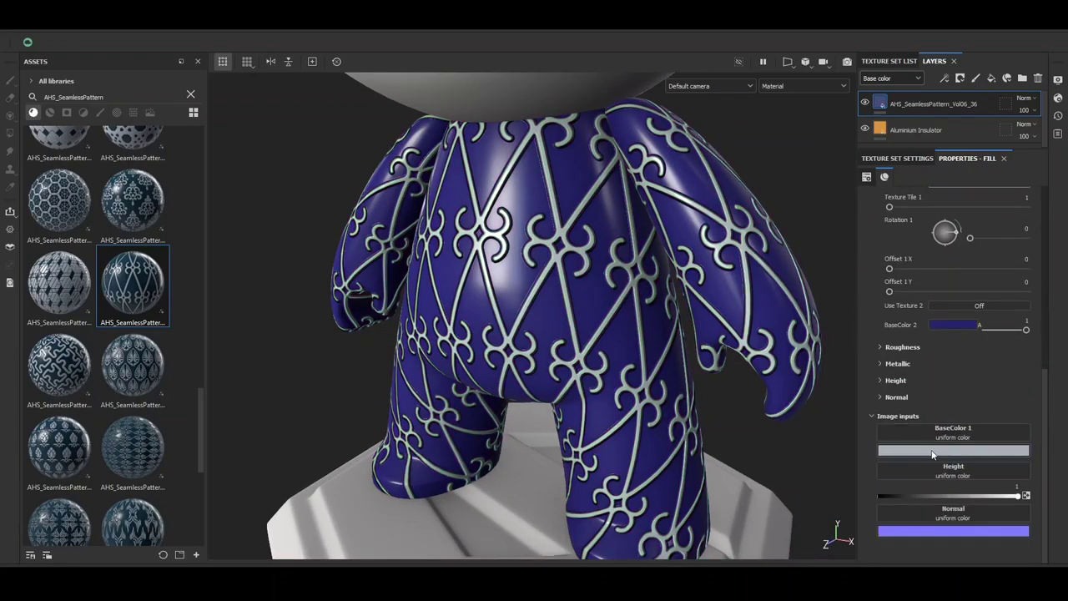
{"action": "left_click", "coordinate": [970, 437]}
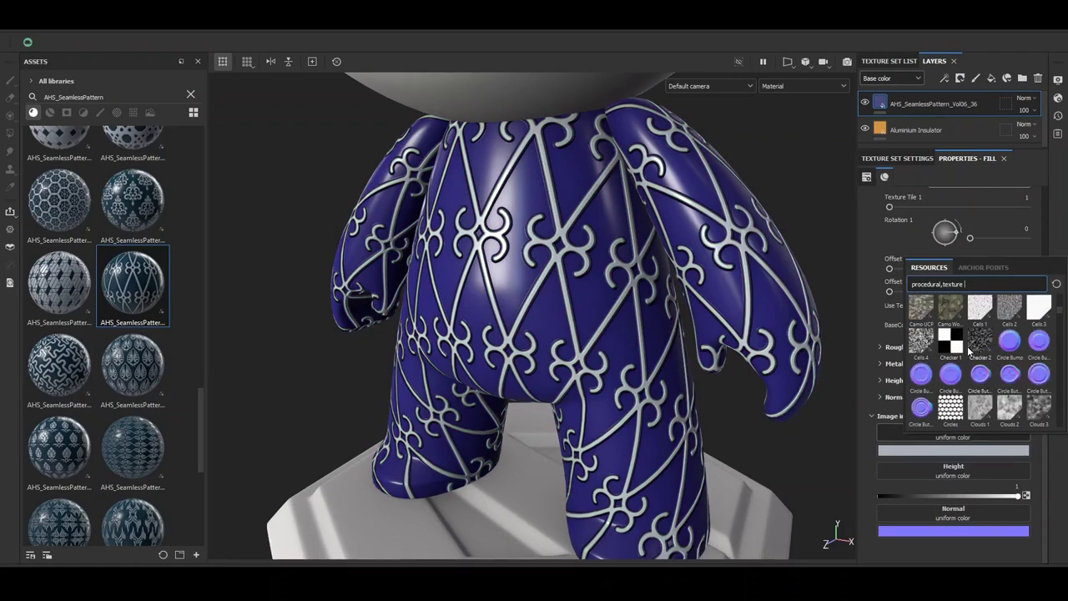
{"action": "scroll", "coordinate": [972, 344], "scroll_direction": "down", "scroll_amount": 3}
{"action": "scroll", "coordinate": [976, 376], "scroll_direction": "down", "scroll_amount": 3}
{"action": "scroll", "coordinate": [976, 379], "scroll_direction": "down", "scroll_amount": 3}
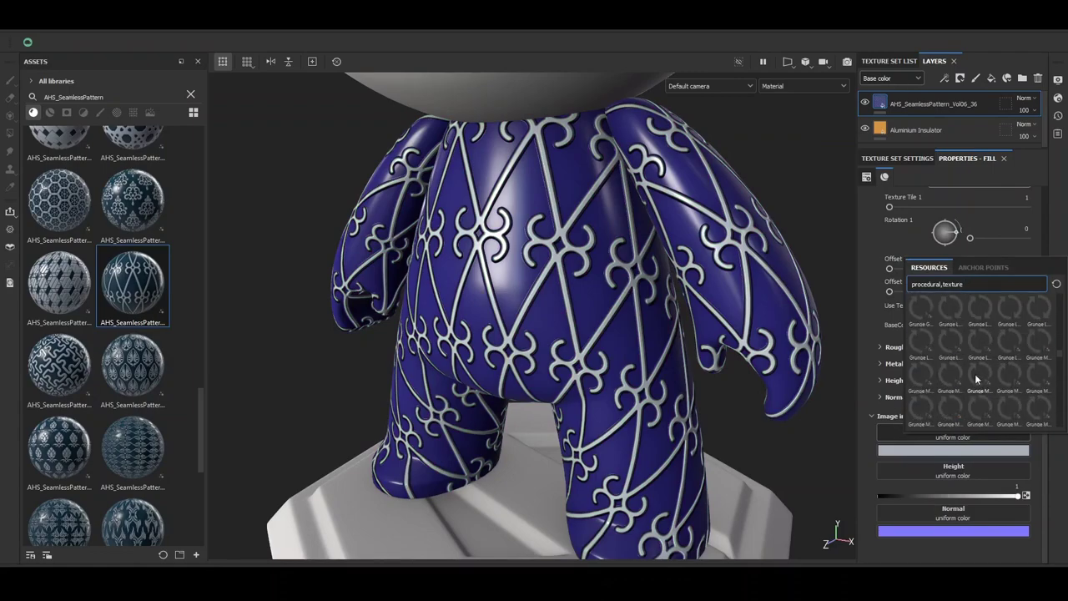
{"action": "scroll", "coordinate": [979, 377], "scroll_direction": "up", "scroll_amount": 3}
{"action": "scroll", "coordinate": [980, 376], "scroll_direction": "up", "scroll_amount": 3}
{"action": "scroll", "coordinate": [982, 380], "scroll_direction": "up", "scroll_amount": 3}
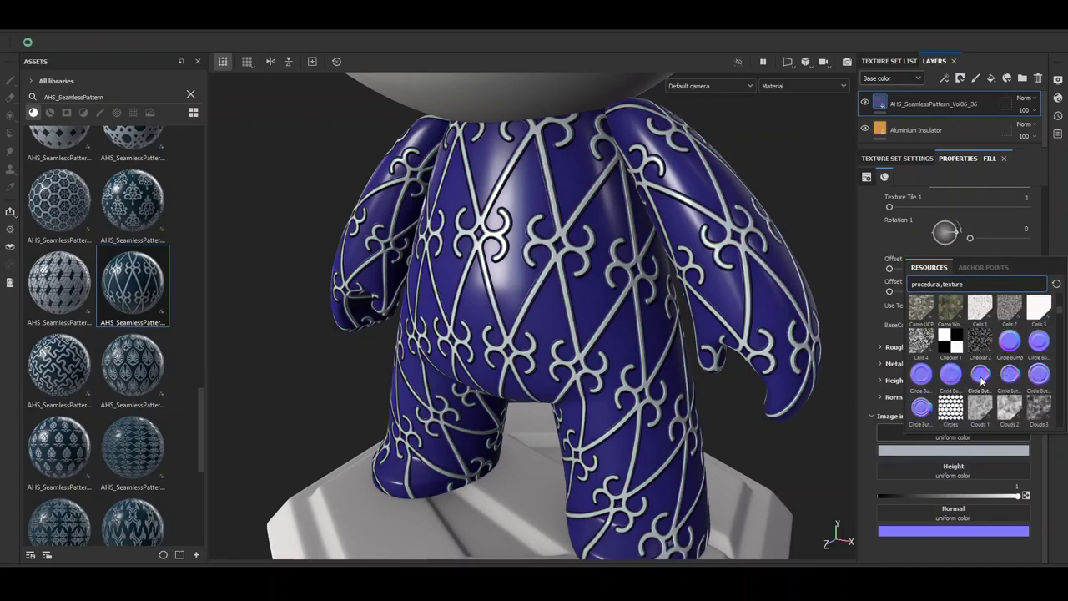
{"action": "left_click", "coordinate": [950, 407]}
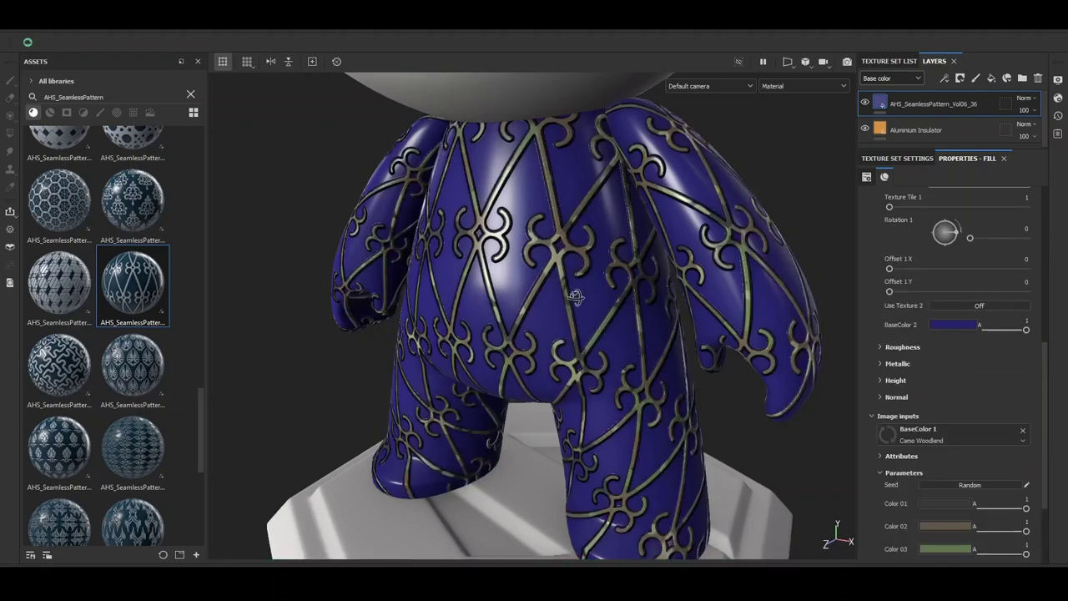
Adjust the camo's Texture Tile 1, Rotation 1 and Offset 1 X.
{"action": "left_click_drag", "start_coordinate": [562, 284], "coordinate": [535, 308], "text": "alt"}
{"action": "scroll", "coordinate": [895, 436], "scroll_direction": "up", "scroll_amount": 3}
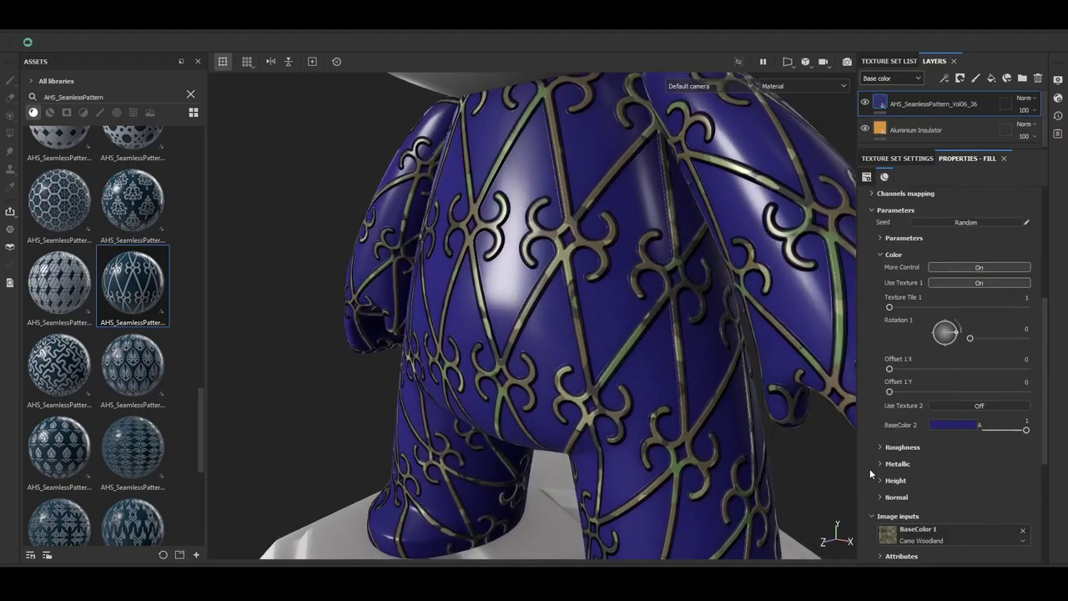
{"action": "scroll", "coordinate": [870, 469], "scroll_direction": "up", "scroll_amount": 2}
{"action": "mouse_move", "coordinate": [914, 405]}
{"action": "left_mouse_down"}
{"action": "mouse_move", "coordinate": [982, 411]}
{"action": "mouse_move", "coordinate": [881, 411]}
{"action": "left_mouse_up"}
{"action": "scroll", "coordinate": [581, 230], "scroll_direction": "up", "scroll_amount": 3}
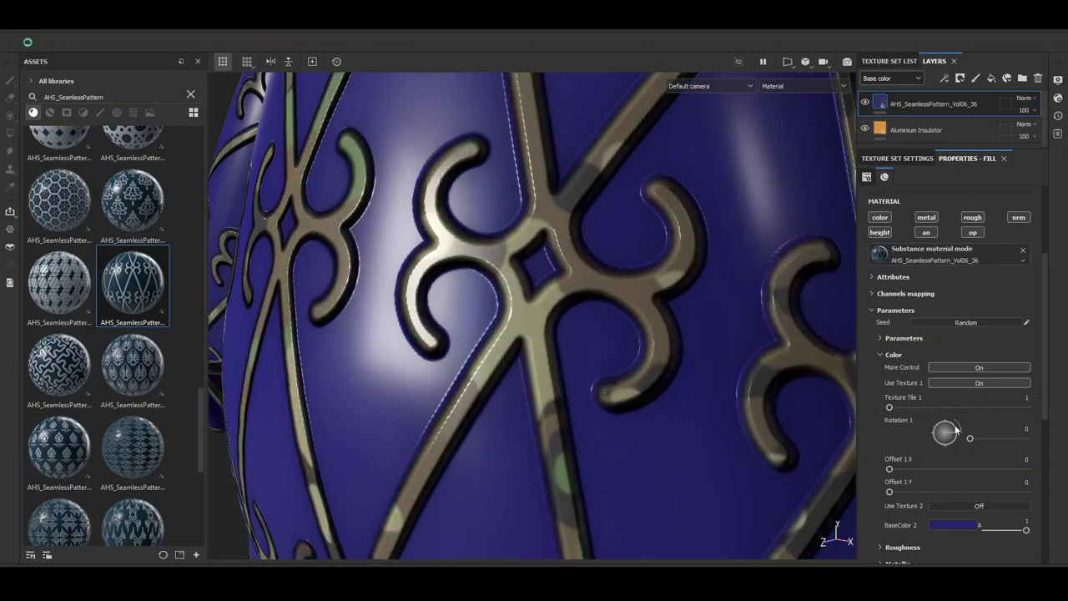
{"action": "mouse_move", "coordinate": [970, 438]}
{"action": "left_mouse_down"}
{"action": "mouse_move", "coordinate": [982, 440]}
{"action": "mouse_move", "coordinate": [957, 441]}
{"action": "left_mouse_up"}
{"action": "scroll", "coordinate": [618, 299], "scroll_direction": "down", "scroll_amount": 3}
{"action": "scroll", "coordinate": [596, 260], "scroll_direction": "down", "scroll_amount": 2}
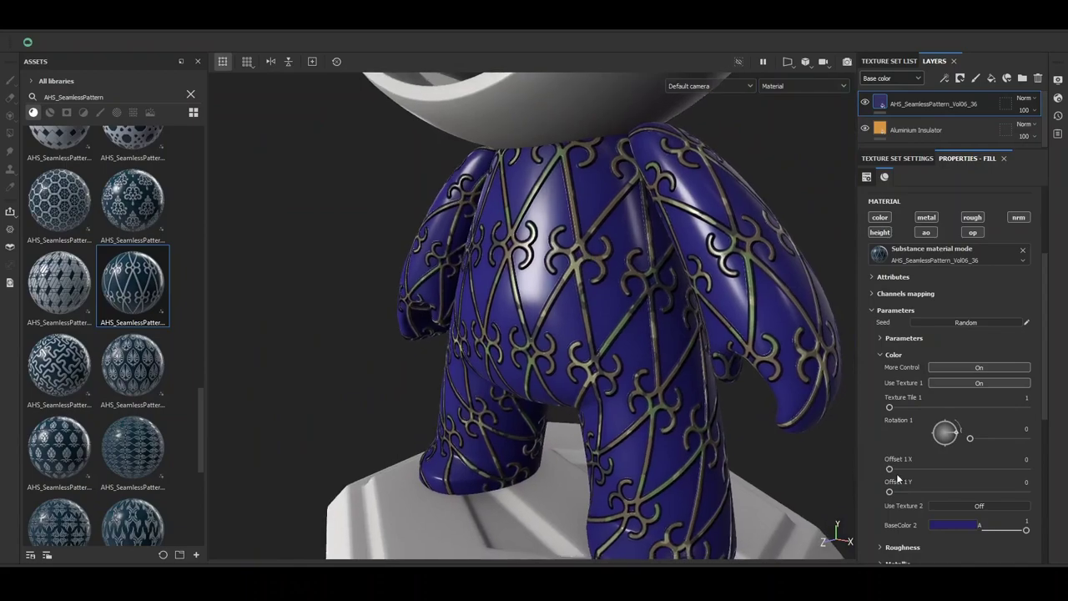
{"action": "mouse_move", "coordinate": [906, 473]}
{"action": "left_mouse_down"}
{"action": "mouse_move", "coordinate": [875, 473]}
{"action": "mouse_move", "coordinate": [871, 488]}
{"action": "left_mouse_up"}
{"action": "scroll", "coordinate": [911, 406], "scroll_direction": "down", "scroll_amount": 3}
{"action": "left_click", "coordinate": [893, 401]}
{"action": "scroll", "coordinate": [863, 403], "scroll_direction": "down", "scroll_amount": 5}
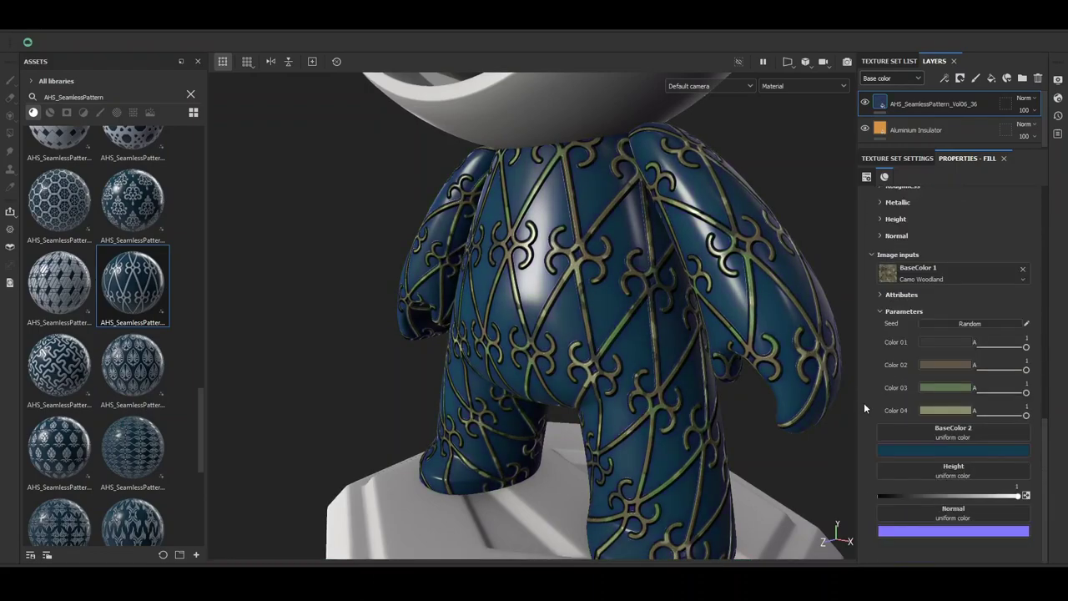
Apply Camo Woodland to BaseColor 2 and set its Color 01 to white.
{"action": "left_click", "coordinate": [967, 434]}
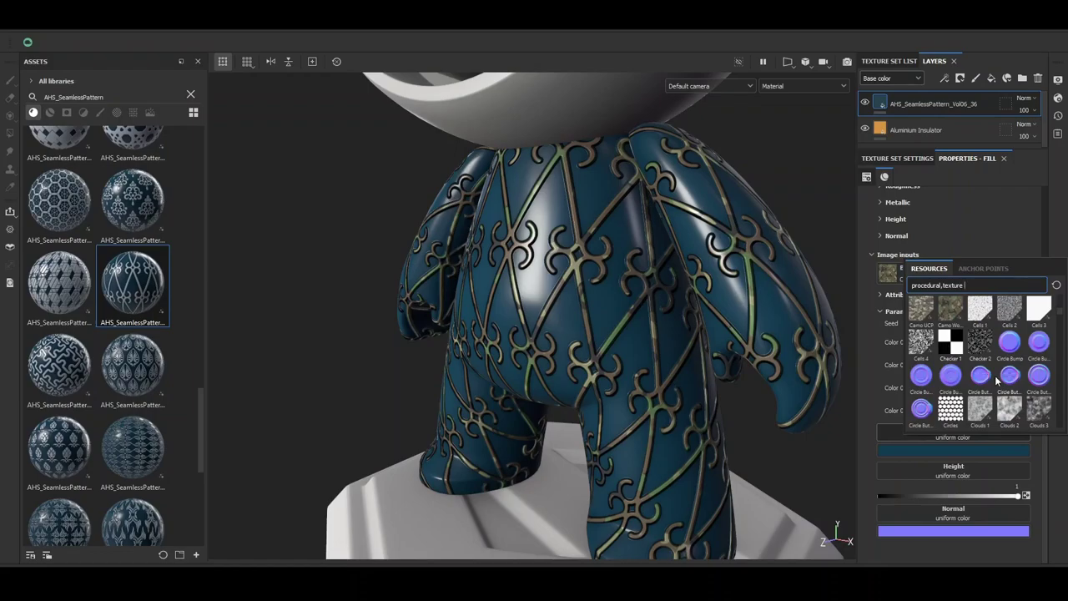
{"action": "left_click", "coordinate": [952, 309]}
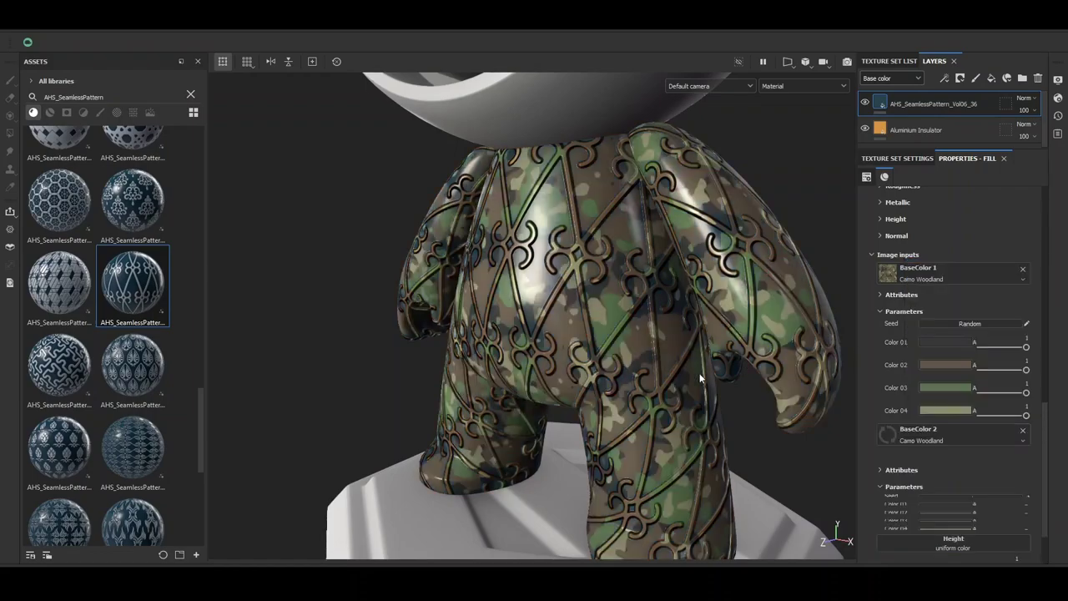
{"action": "left_click", "coordinate": [950, 379]}
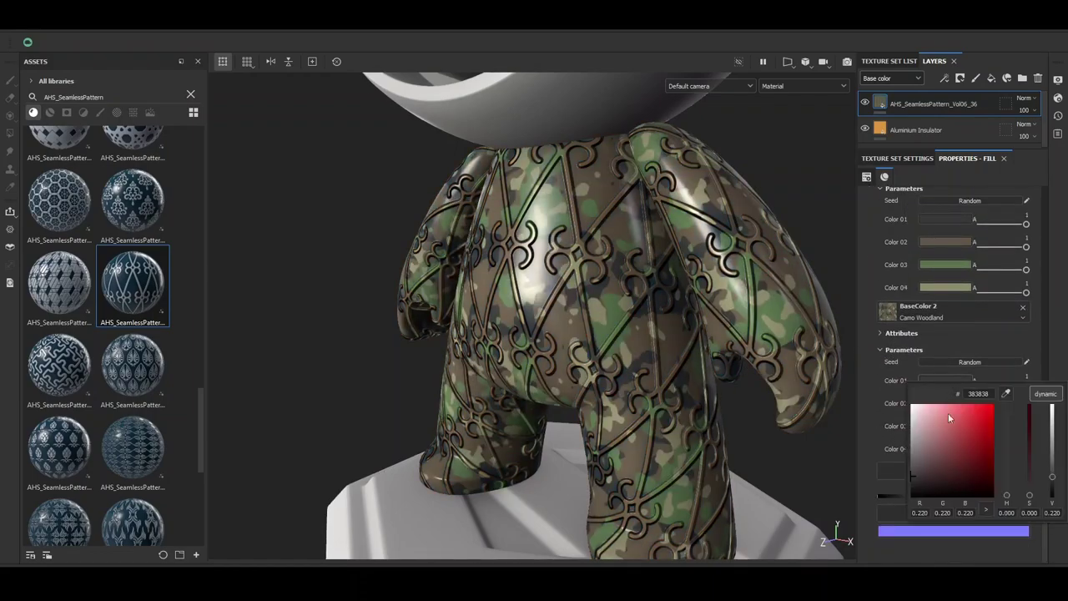
{"action": "left_click", "coordinate": [941, 412]}
{"action": "left_click", "coordinate": [914, 406]}
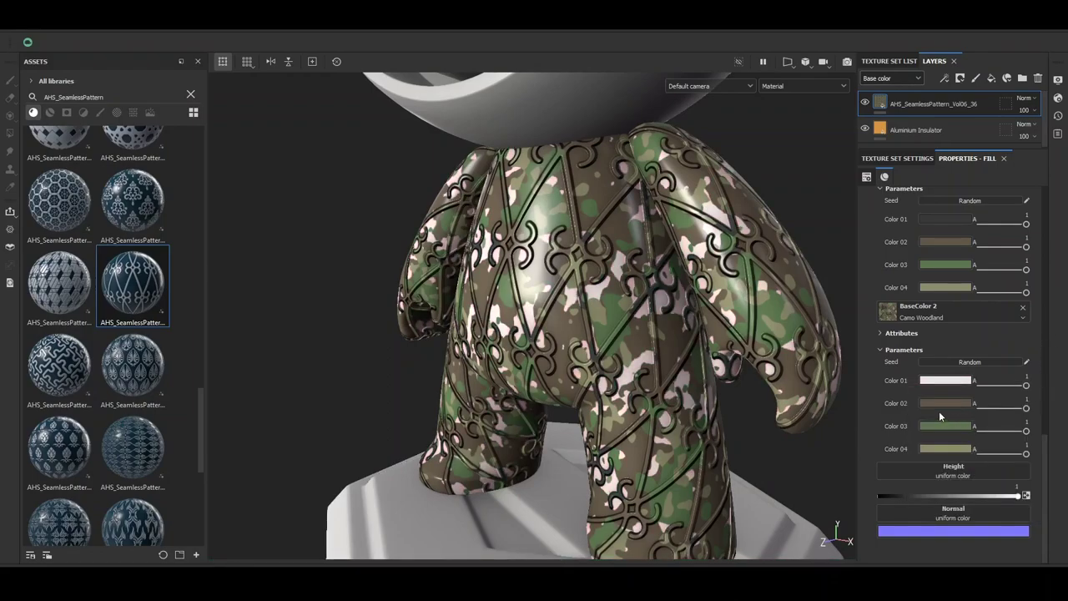
{"action": "left_click_drag", "start_coordinate": [931, 414], "coordinate": [895, 406]}
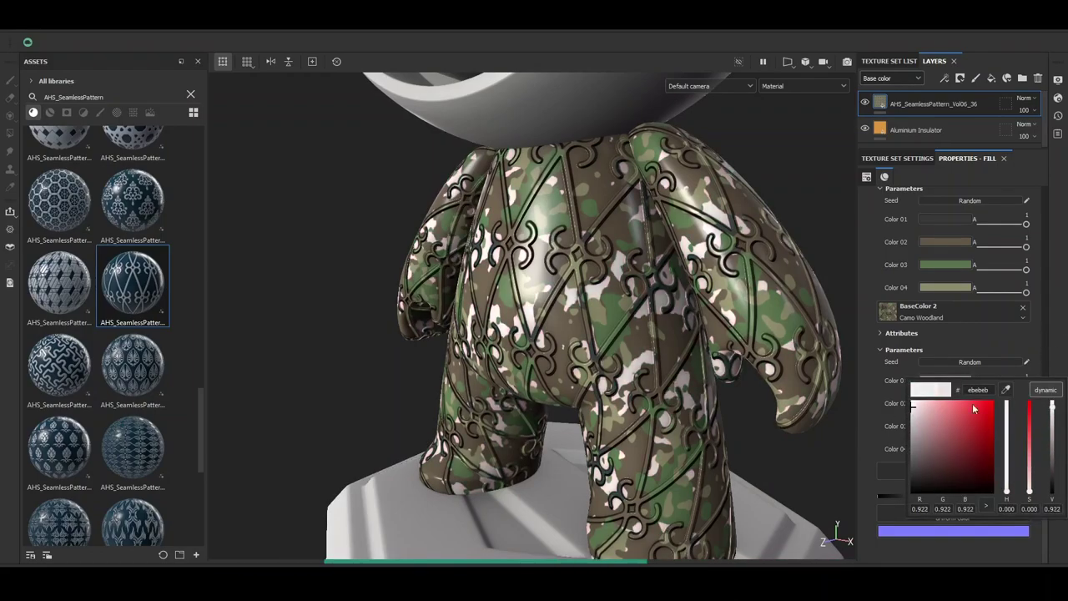
Recolour the second camo's Color 02 pale teal (78a2a5) and Colors 03 and 04 blue.
{"action": "left_click", "coordinate": [946, 402]}
{"action": "left_click_drag", "start_coordinate": [943, 499], "coordinate": [901, 508]}
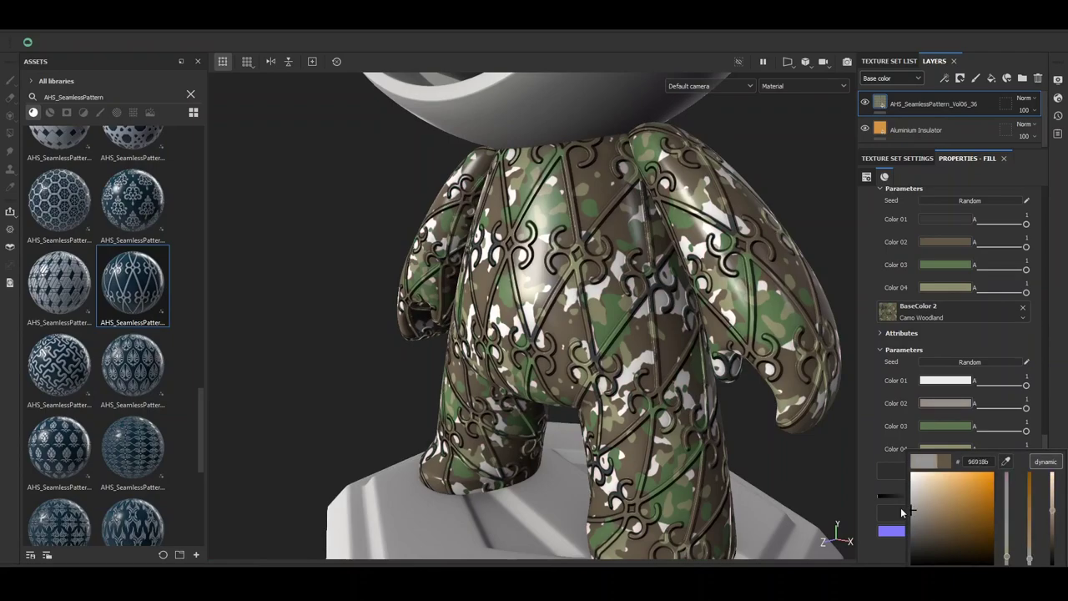
{"action": "left_click", "coordinate": [898, 507]}
{"action": "left_click", "coordinate": [946, 425]}
{"action": "left_click_drag", "start_coordinate": [1006, 511], "coordinate": [1006, 497]}
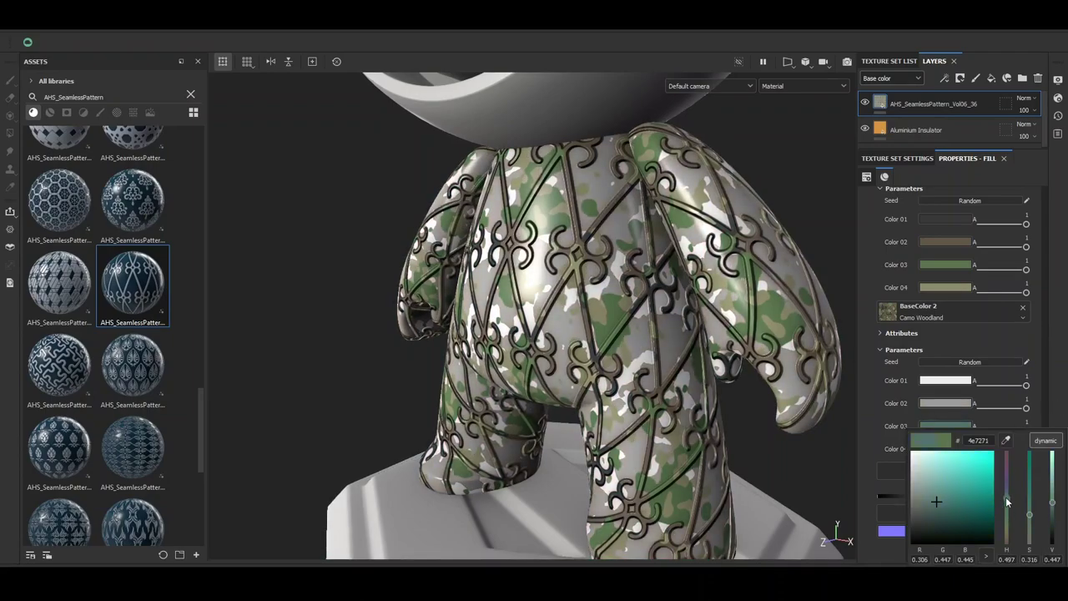
{"action": "left_click", "coordinate": [974, 480]}
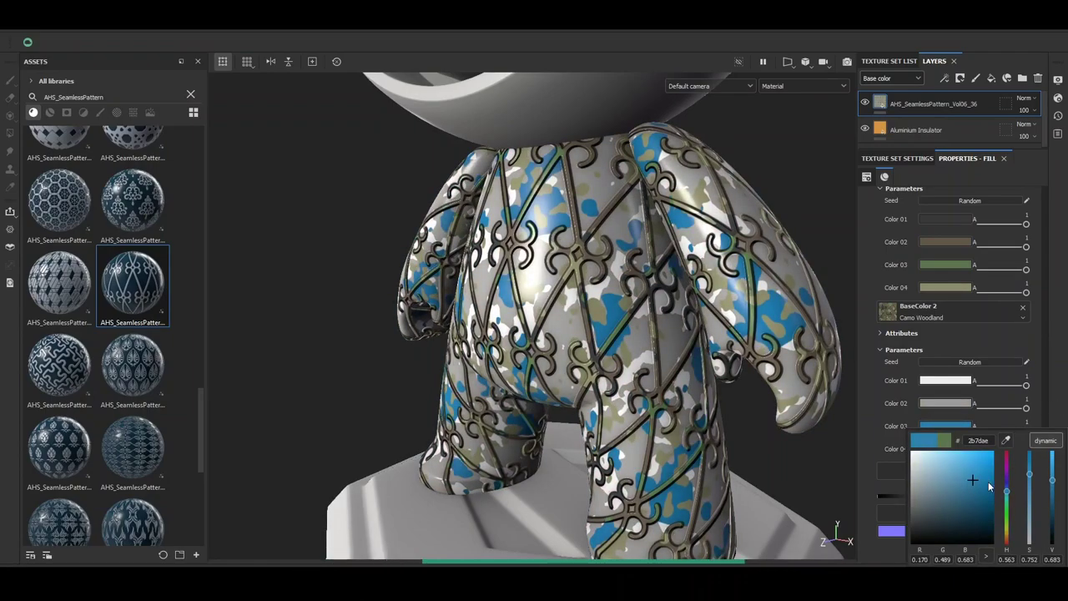
{"action": "left_click", "coordinate": [952, 450]}
{"action": "left_click", "coordinate": [1006, 511]}
{"action": "left_click_drag", "start_coordinate": [981, 512], "coordinate": [985, 489]}
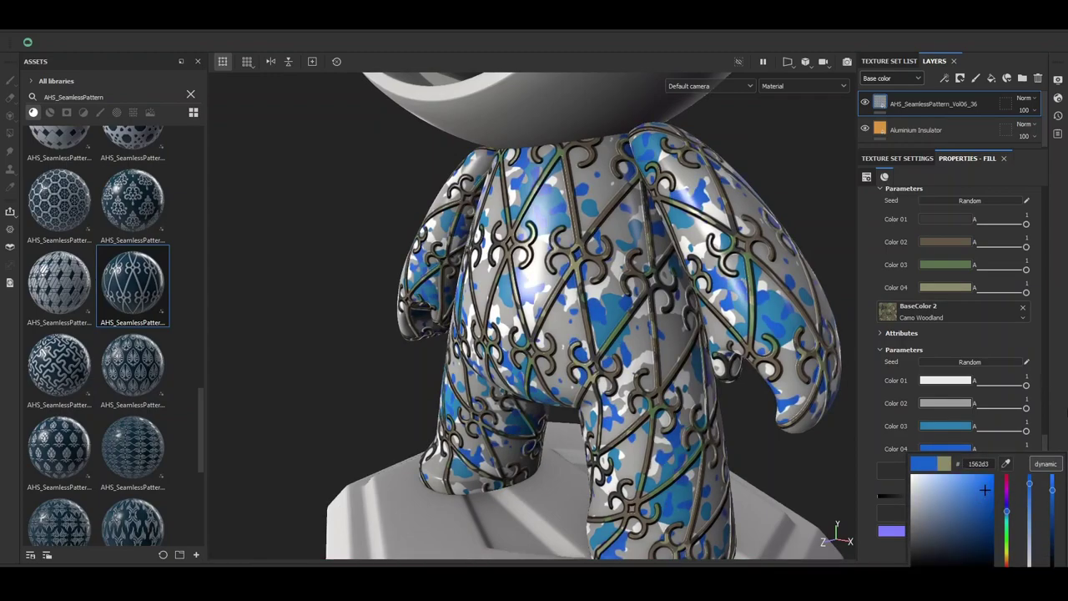
{"action": "left_click", "coordinate": [950, 406]}
{"action": "left_click_drag", "start_coordinate": [1007, 510], "coordinate": [1006, 469]}
{"action": "left_click", "coordinate": [934, 457]}
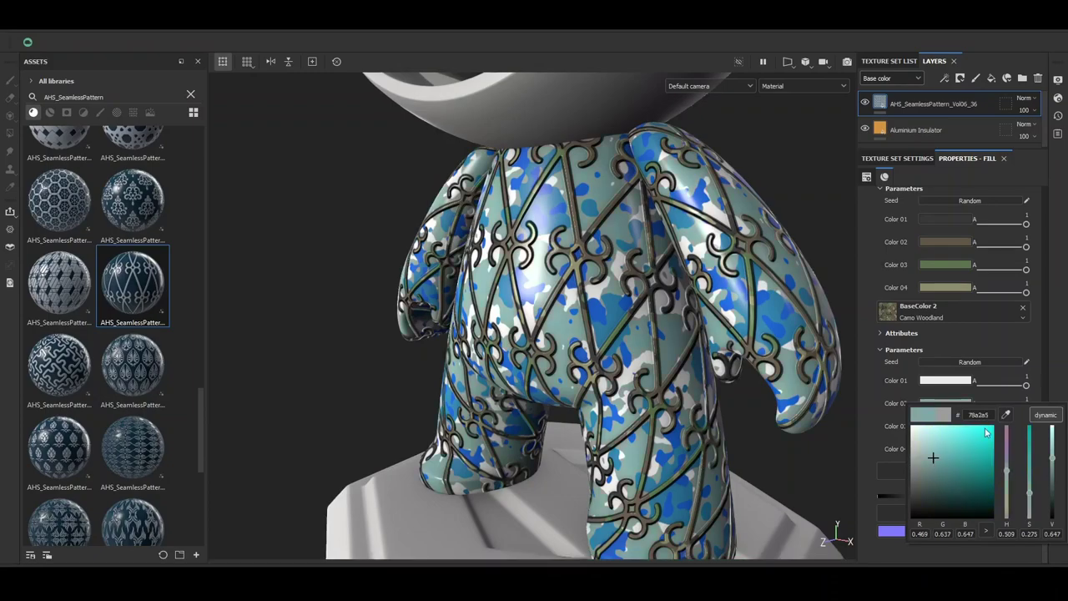
Nudge the second camo texture's Offset 2 X and Y sliders.
{"action": "scroll", "coordinate": [872, 388], "scroll_direction": "up", "scroll_amount": 5}
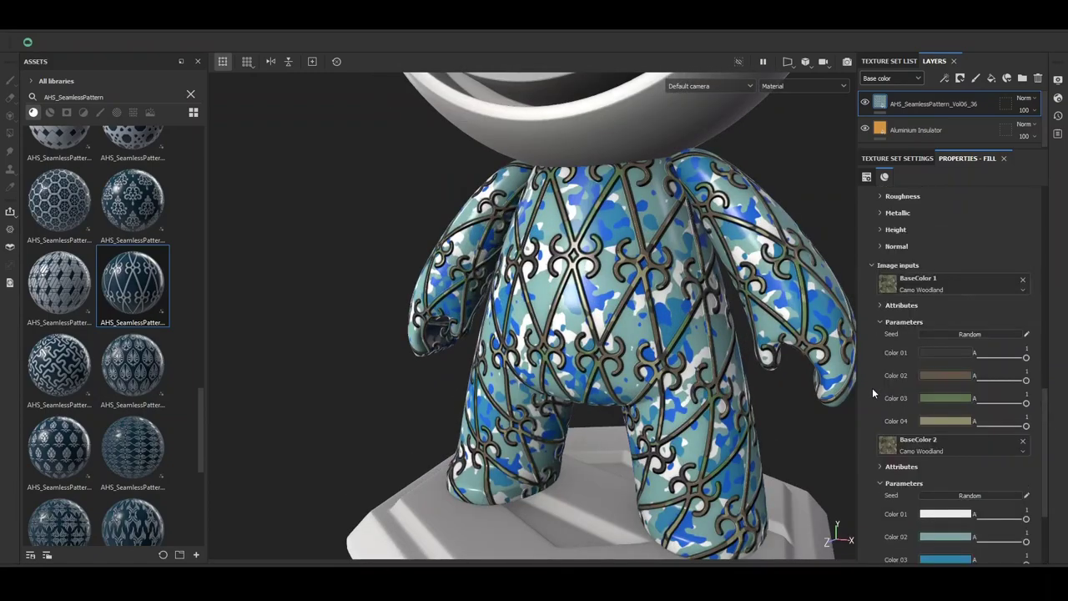
{"action": "scroll", "coordinate": [873, 399], "scroll_direction": "up", "scroll_amount": 3}
{"action": "scroll", "coordinate": [873, 399], "scroll_direction": "up", "scroll_amount": 2}
{"action": "scroll", "coordinate": [737, 345], "scroll_direction": "up", "scroll_amount": 2}
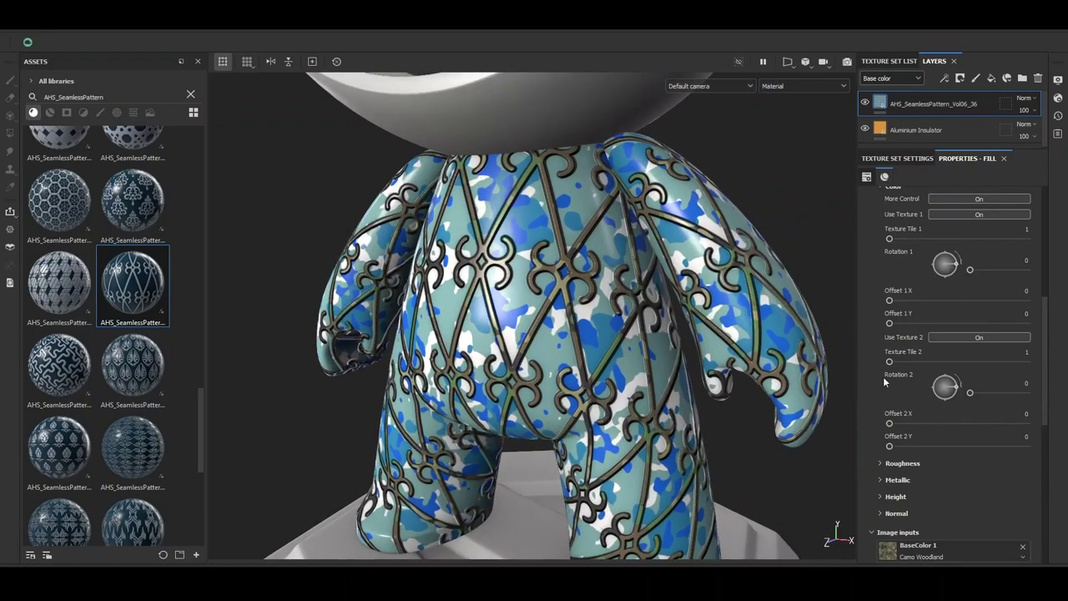
{"action": "mouse_move", "coordinate": [902, 365]}
{"action": "left_mouse_down"}
{"action": "mouse_move", "coordinate": [949, 365]}
{"action": "mouse_move", "coordinate": [876, 362]}
{"action": "left_mouse_up"}
{"action": "mouse_move", "coordinate": [954, 387]}
{"action": "left_mouse_down"}
{"action": "mouse_move", "coordinate": [947, 381]}
{"action": "mouse_move", "coordinate": [1043, 375]}
{"action": "left_mouse_up"}
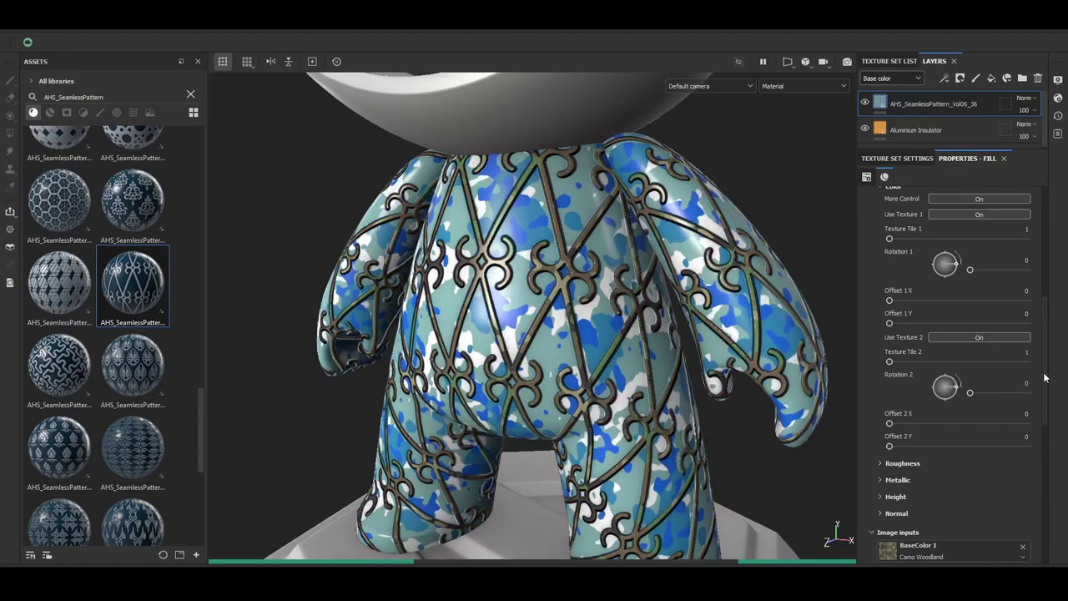
{"action": "scroll", "coordinate": [1041, 287], "scroll_direction": "up", "scroll_amount": 5}
{"action": "scroll", "coordinate": [1042, 286], "scroll_direction": "down", "scroll_amount": 2}
{"action": "scroll", "coordinate": [960, 280], "scroll_direction": "down", "scroll_amount": 2}
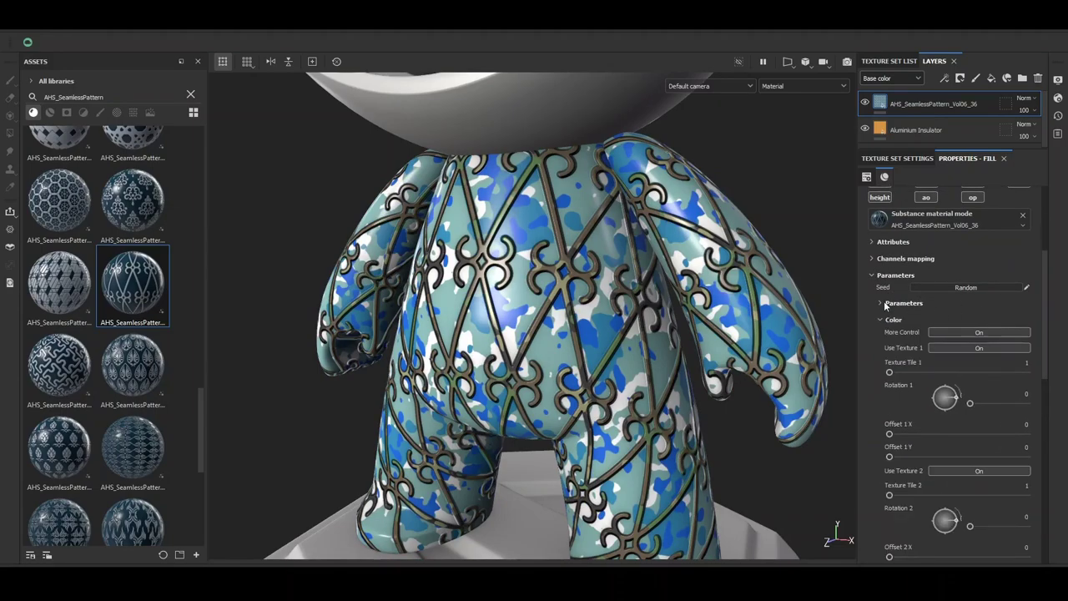
{"action": "left_click_drag", "start_coordinate": [800, 301], "coordinate": [837, 350], "text": "alt"}
{"action": "scroll", "coordinate": [1046, 448], "scroll_direction": "down", "scroll_amount": 5}
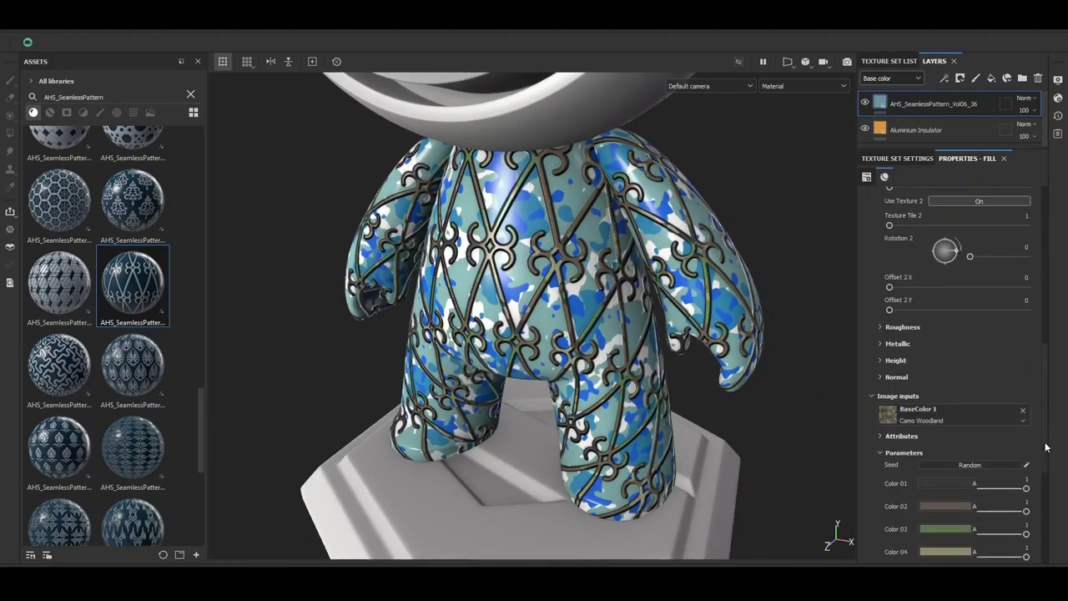
{"action": "scroll", "coordinate": [1046, 449], "scroll_direction": "up", "scroll_amount": 2}
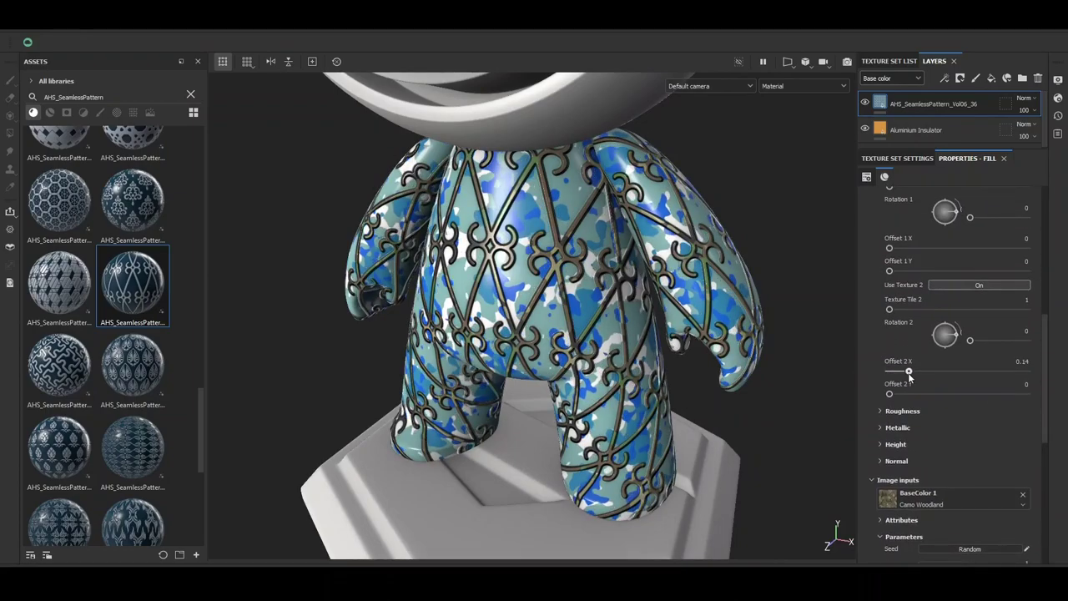
{"action": "left_click_drag", "start_coordinate": [889, 393], "coordinate": [919, 395]}
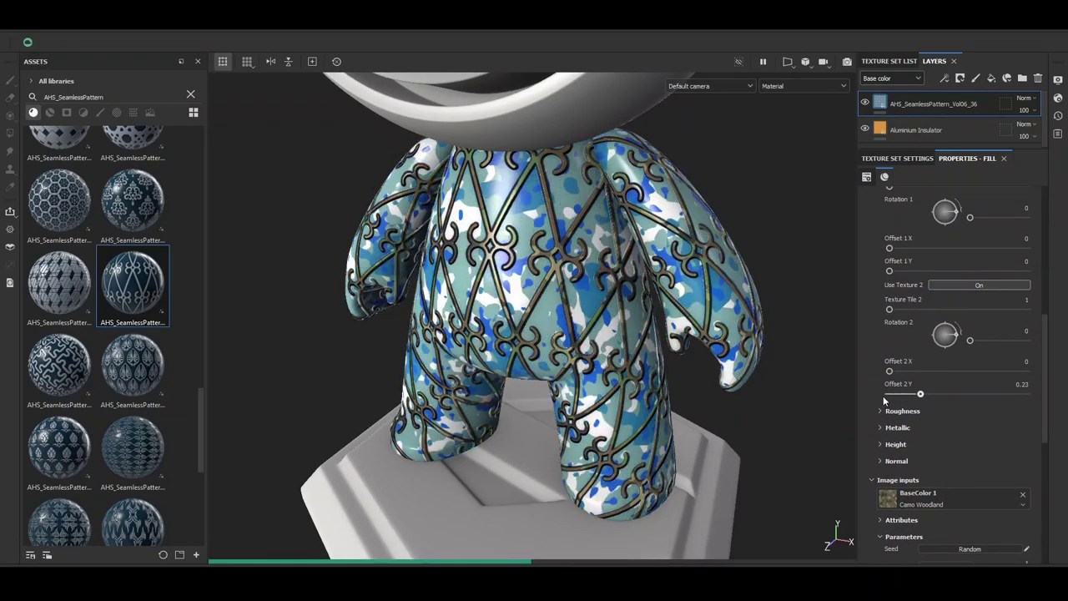
{"action": "scroll", "coordinate": [871, 394], "scroll_direction": "up", "scroll_amount": 2}
Switch Use Texture 2 and Use Texture 1 off, and expand the Roughness section.
{"action": "left_click", "coordinate": [979, 352]}
{"action": "left_click", "coordinate": [969, 228]}
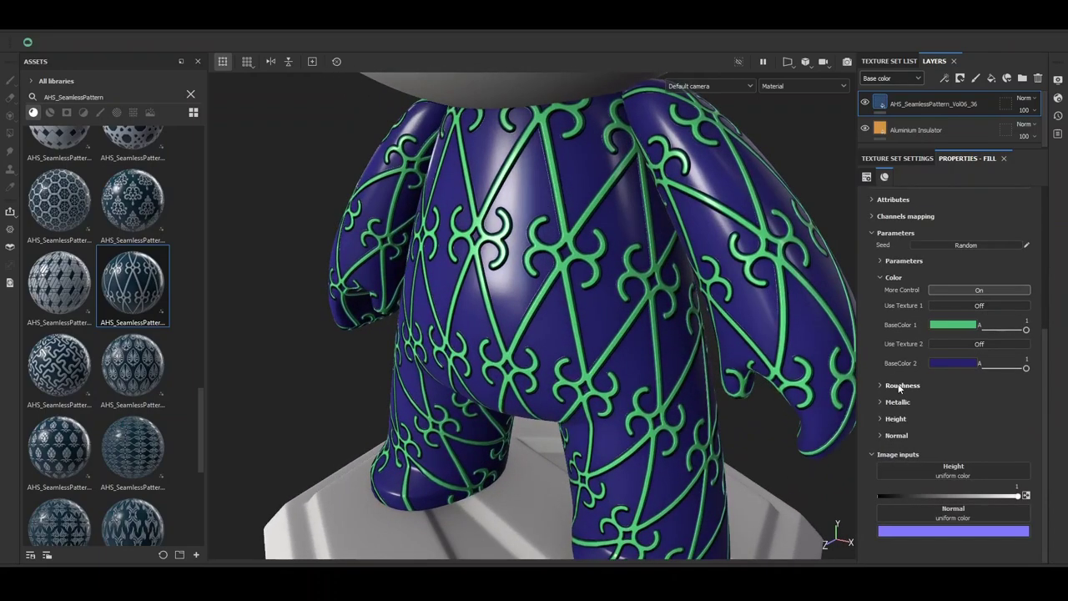
{"action": "left_click", "coordinate": [902, 385]}
Try the single Roughness slider from fully glossy to matte while rotating the lighting.
{"action": "left_click", "coordinate": [925, 437]}
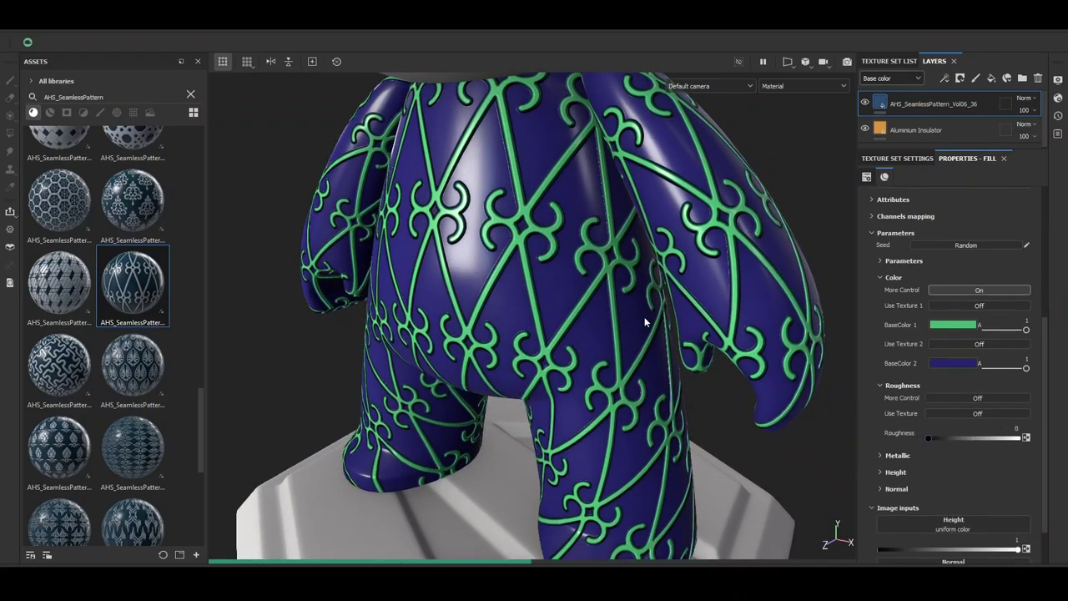
{"action": "left_click_drag", "start_coordinate": [475, 216], "coordinate": [474, 214], "text": "alt"}
{"action": "right_click_drag", "start_coordinate": [474, 214], "coordinate": [484, 216], "text": "shift"}
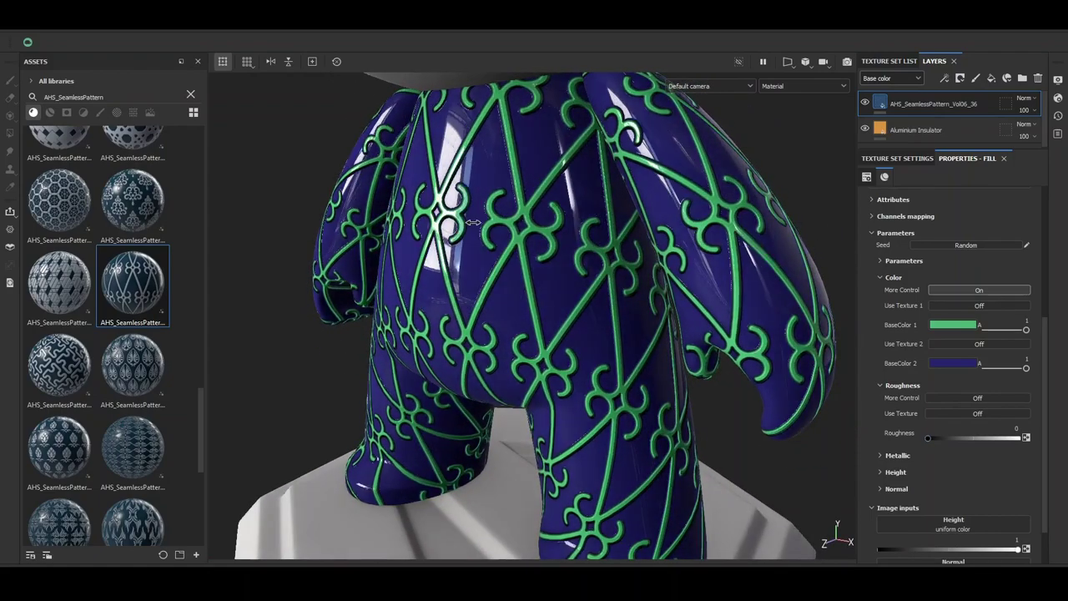
{"action": "left_click", "coordinate": [1008, 440]}
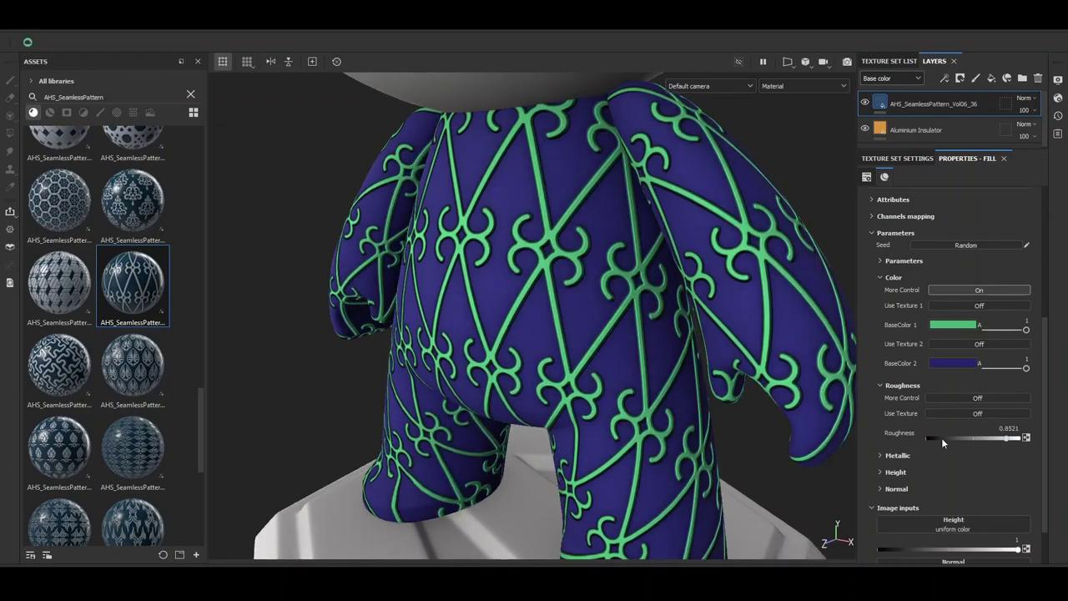
Turn on More Control and set Roughness 1 to 0.1288 and Roughness 2 to 0.0982.
{"action": "left_click", "coordinate": [957, 401]}
{"action": "left_click_drag", "start_coordinate": [710, 376], "coordinate": [529, 319], "text": "alt"}
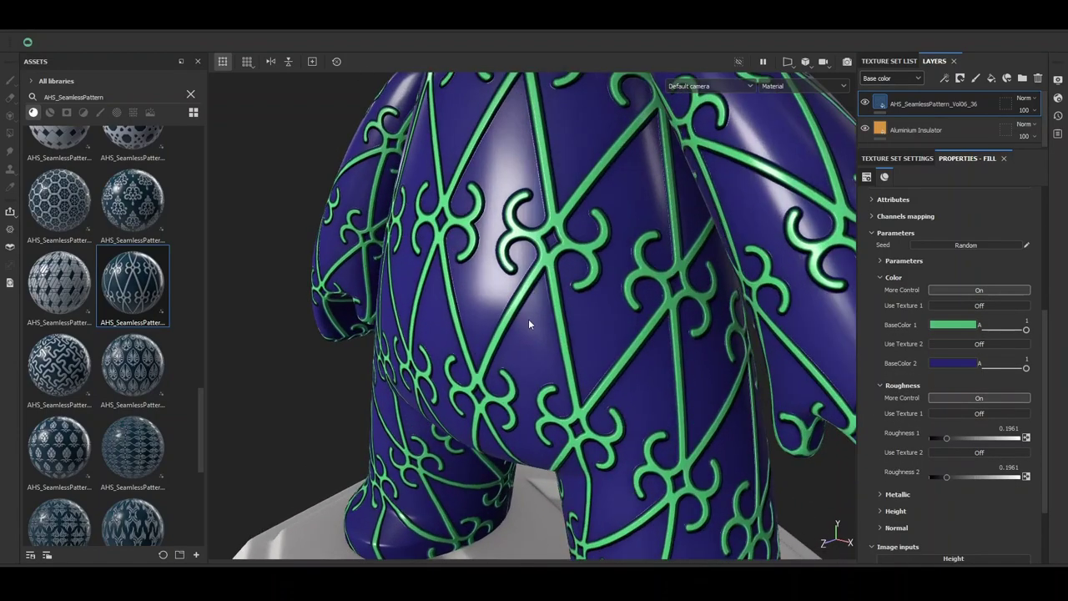
{"action": "left_click_drag", "start_coordinate": [947, 439], "coordinate": [912, 439]}
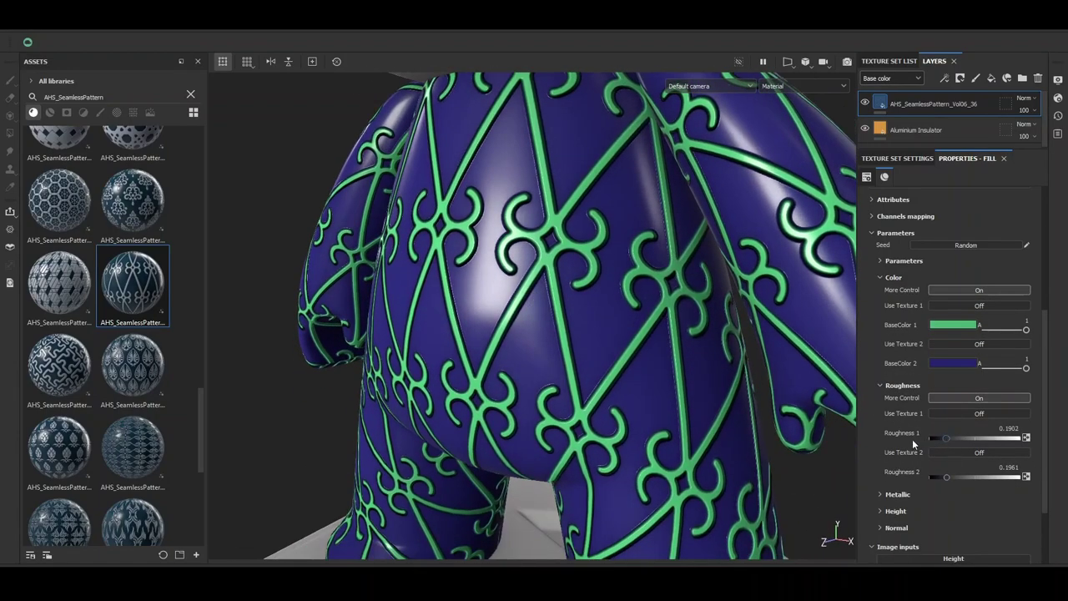
{"action": "left_click", "coordinate": [988, 477]}
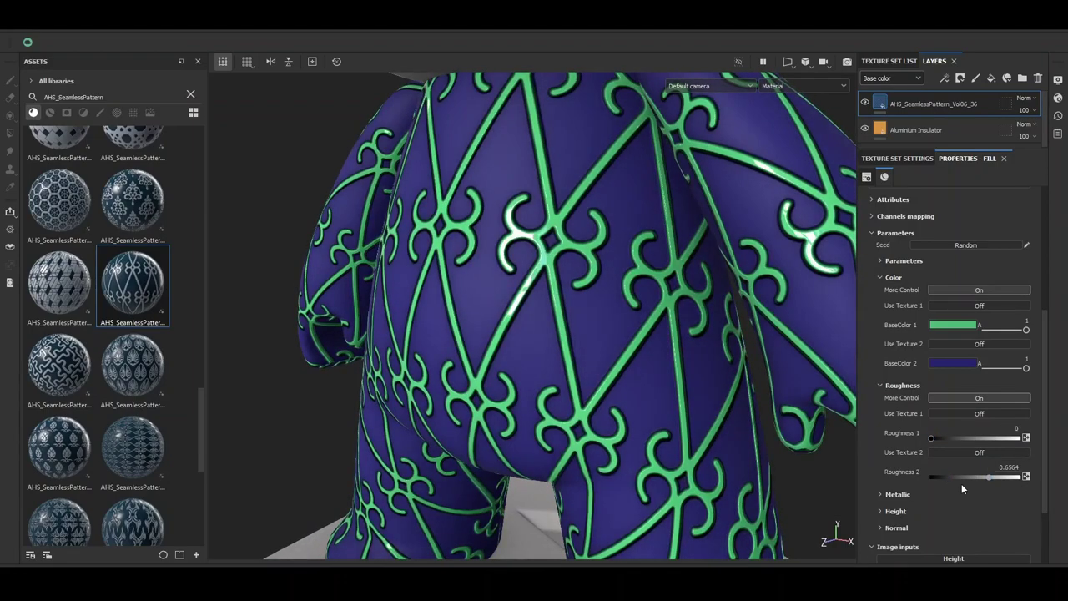
{"action": "left_click", "coordinate": [938, 477]}
{"action": "left_click", "coordinate": [997, 439]}
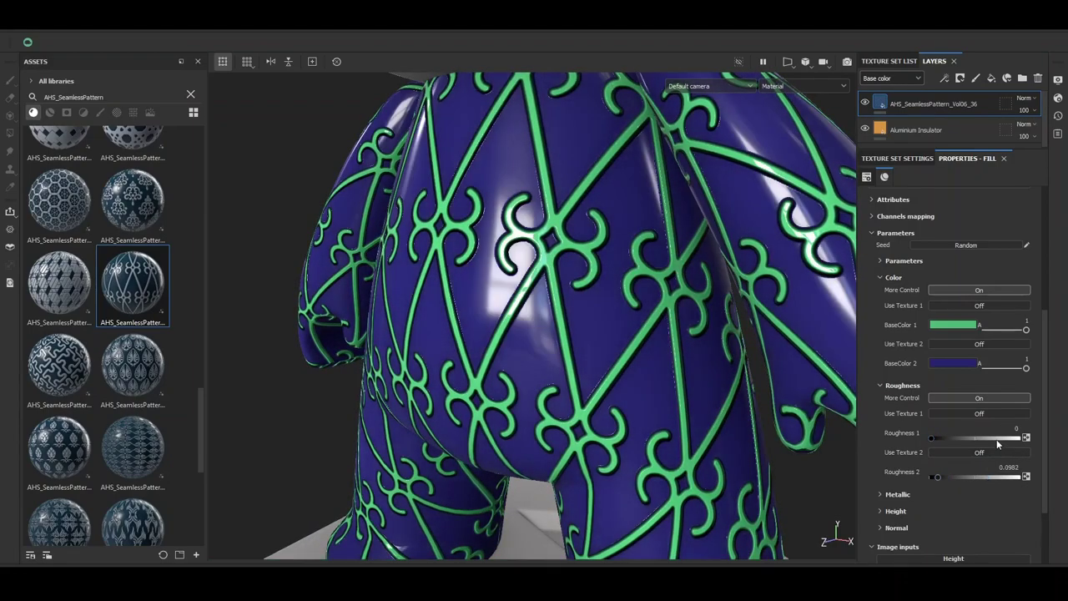
{"action": "right_click_drag", "start_coordinate": [547, 241], "coordinate": [855, 378], "text": "shift"}
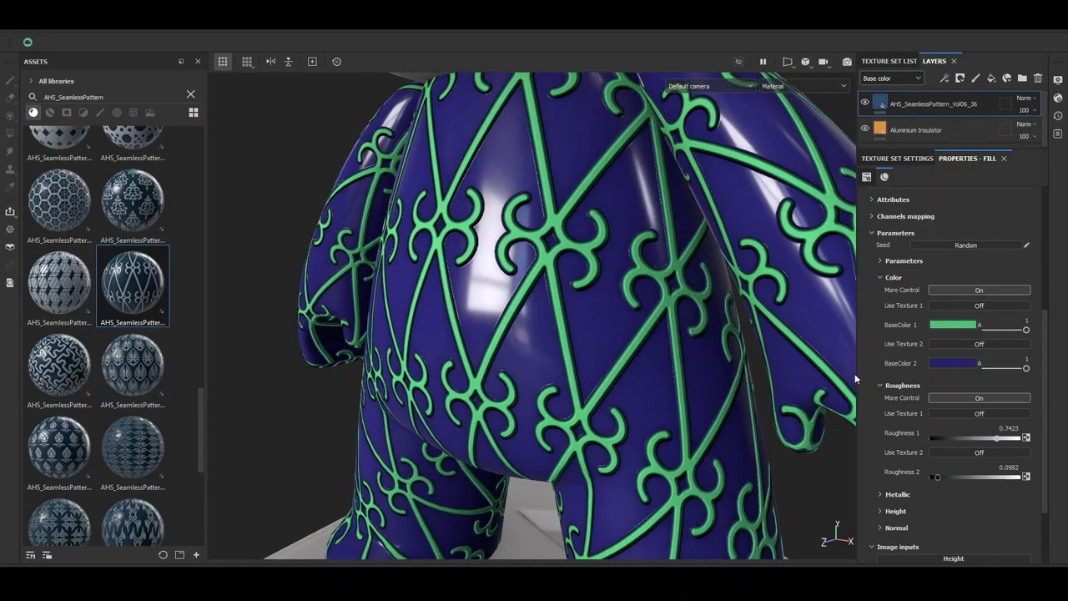
{"action": "left_click", "coordinate": [941, 437]}
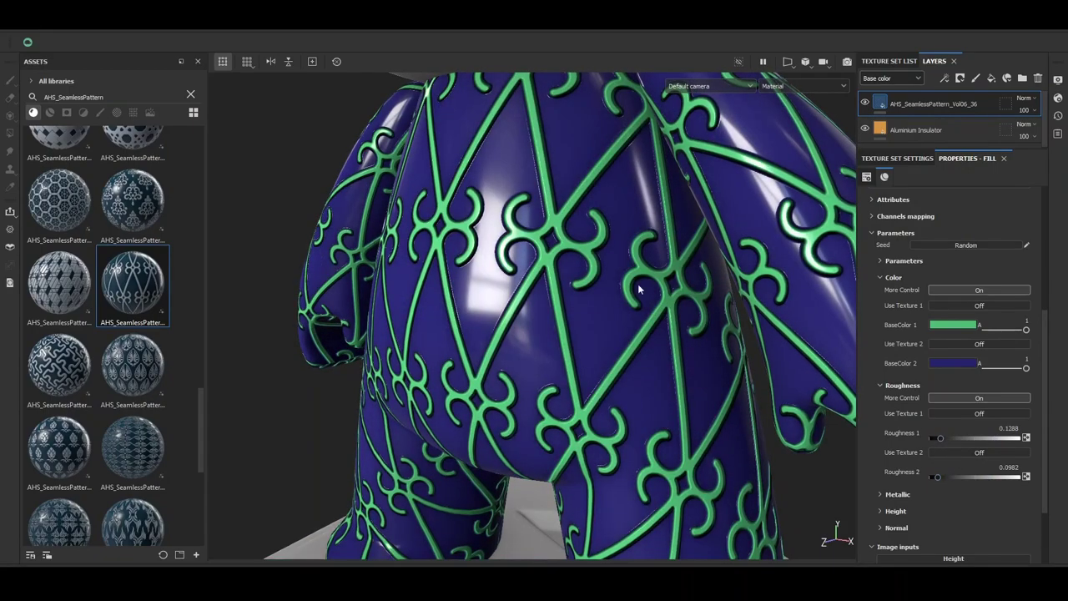
Drive Roughness 1 from the Grunge Wipe grainy texture.
{"action": "left_click", "coordinate": [955, 414]}
{"action": "scroll", "coordinate": [956, 425], "scroll_direction": "down", "scroll_amount": 5}
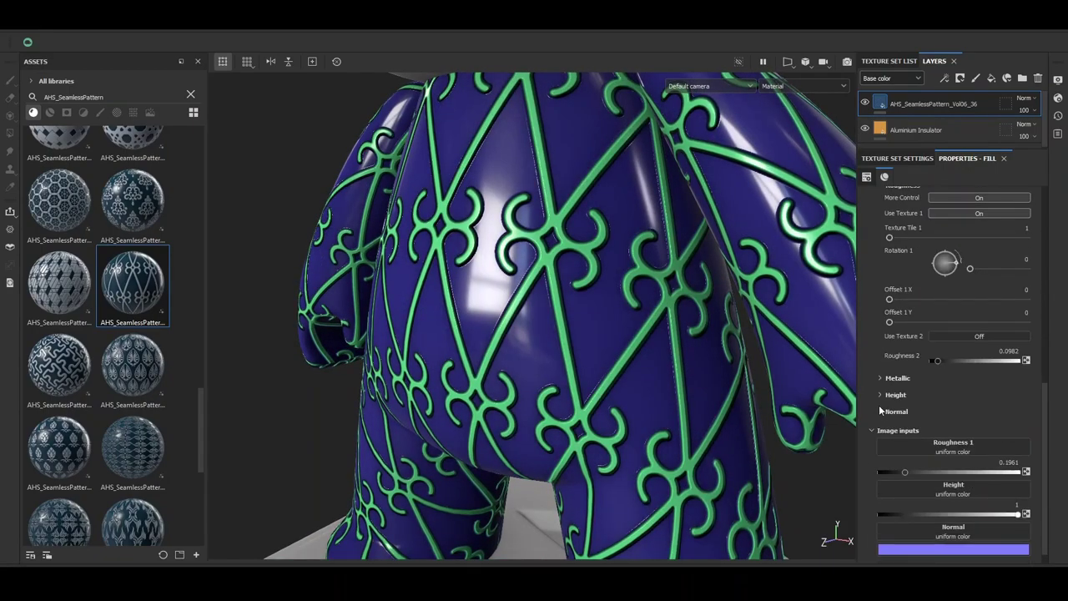
{"action": "left_click", "coordinate": [956, 440]}
{"action": "scroll", "coordinate": [941, 429], "scroll_direction": "down", "scroll_amount": 5}
{"action": "scroll", "coordinate": [995, 367], "scroll_direction": "down", "scroll_amount": 3}
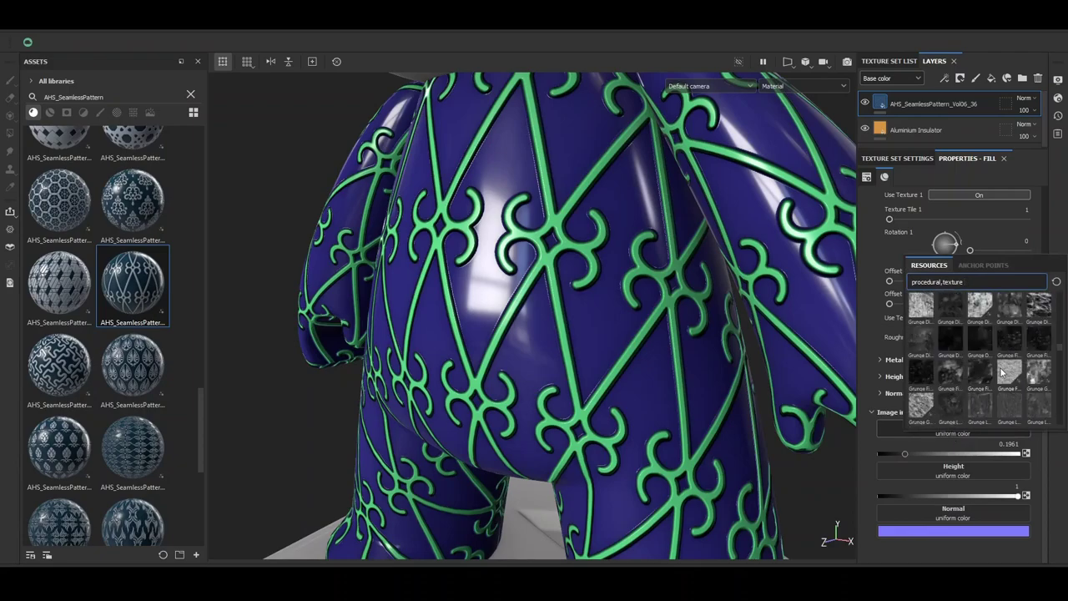
{"action": "scroll", "coordinate": [1004, 372], "scroll_direction": "down", "scroll_amount": 3}
{"action": "scroll", "coordinate": [1006, 388], "scroll_direction": "down", "scroll_amount": 3}
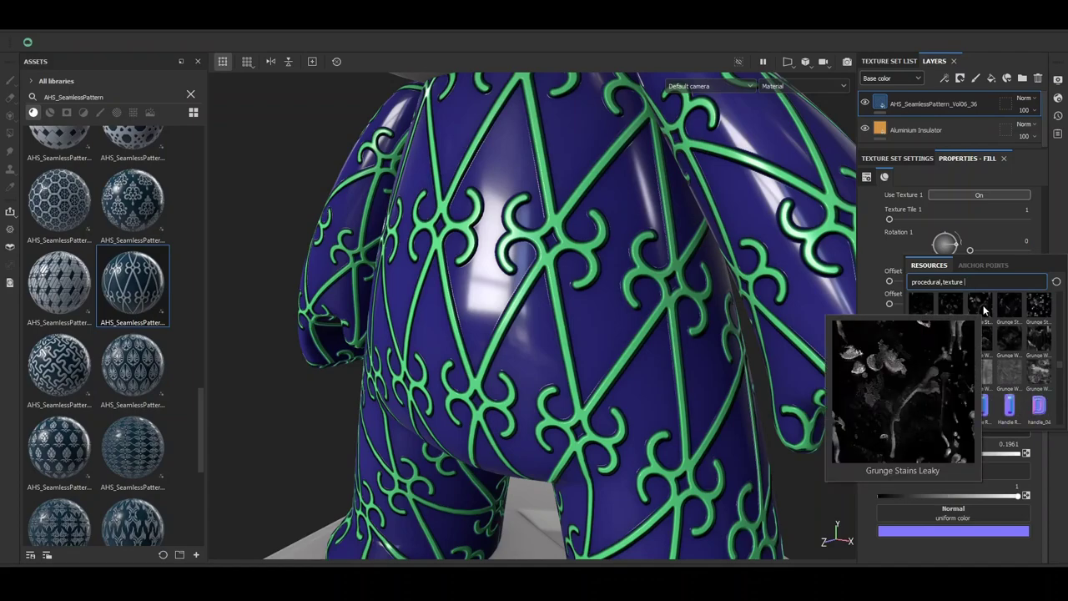
{"action": "left_click", "coordinate": [982, 369]}
Assign Gaussian Spots 1 from Resources as the Roughness 2 texture.
{"action": "right_click_drag", "start_coordinate": [602, 290], "coordinate": [524, 255], "text": "alt"}
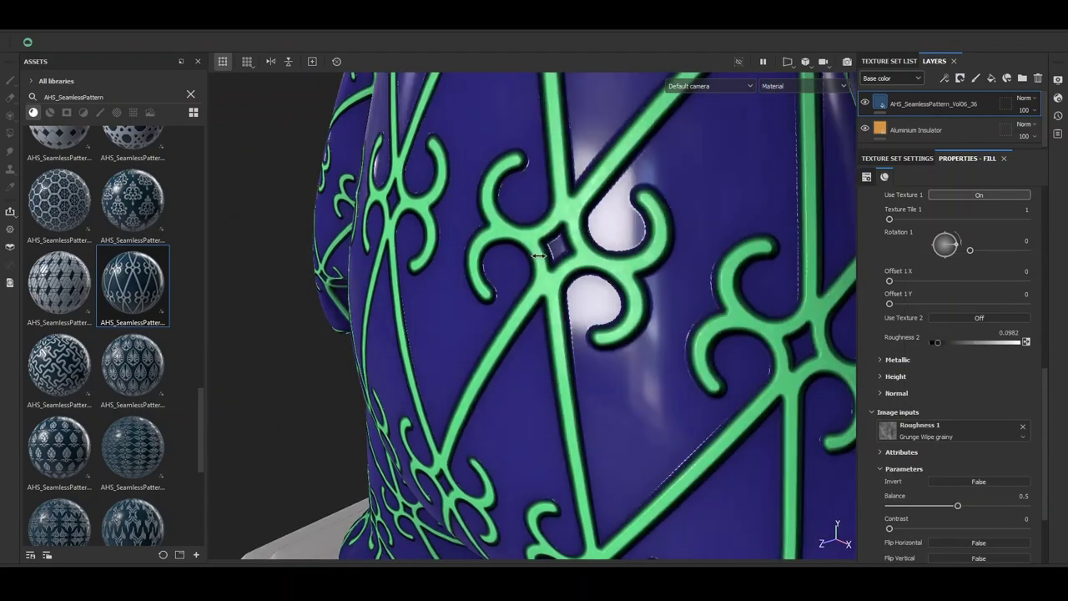
{"action": "scroll", "coordinate": [879, 408], "scroll_direction": "up", "scroll_amount": 3}
{"action": "scroll", "coordinate": [879, 408], "scroll_direction": "up", "scroll_amount": 3}
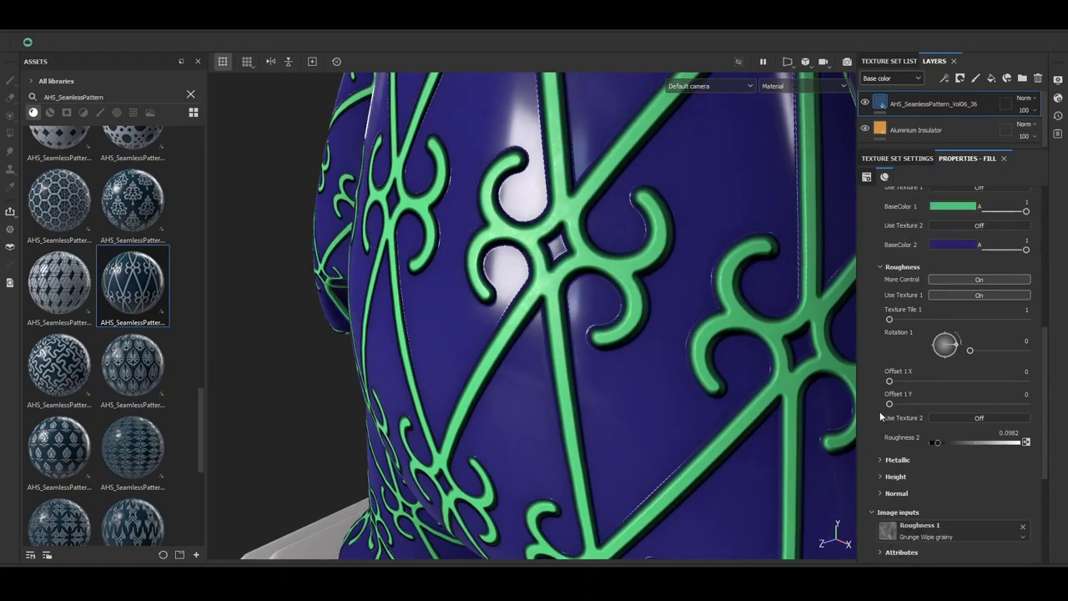
{"action": "scroll", "coordinate": [880, 411], "scroll_direction": "up", "scroll_amount": 3}
{"action": "scroll", "coordinate": [880, 410], "scroll_direction": "down", "scroll_amount": 3}
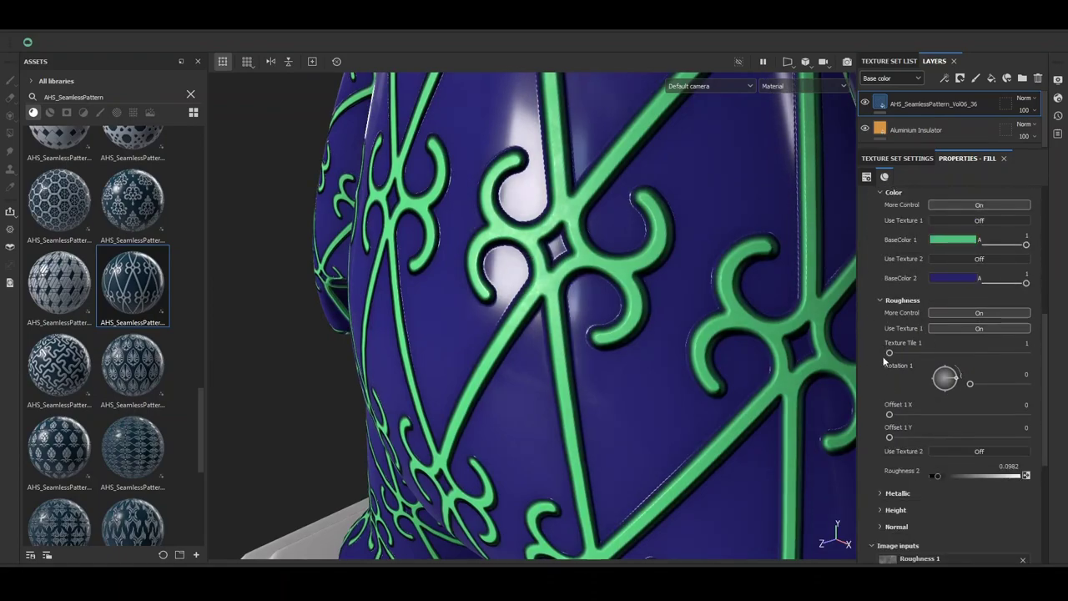
{"action": "scroll", "coordinate": [884, 360], "scroll_direction": "down", "scroll_amount": 1}
{"action": "scroll", "coordinate": [881, 414], "scroll_direction": "down", "scroll_amount": 4}
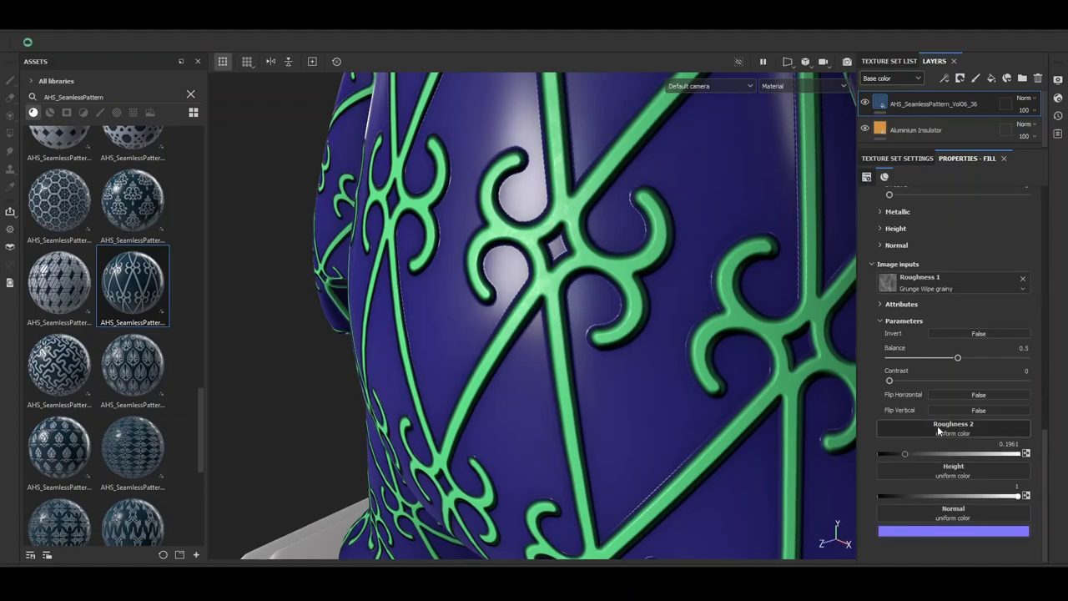
{"action": "left_click", "coordinate": [938, 427]}
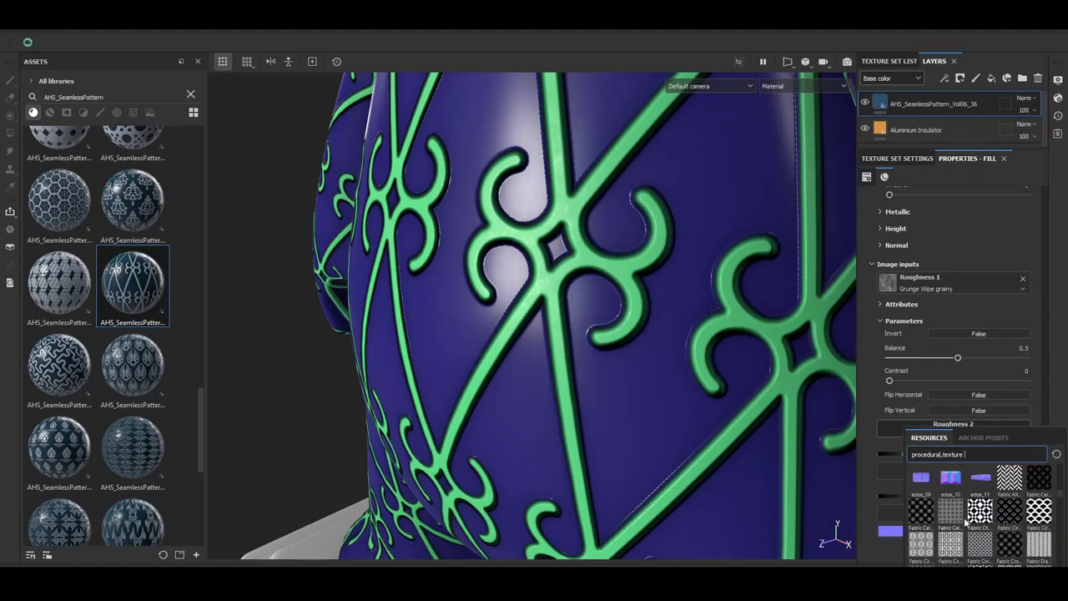
{"action": "scroll", "coordinate": [966, 522], "scroll_direction": "down", "scroll_amount": 2}
{"action": "scroll", "coordinate": [995, 531], "scroll_direction": "down", "scroll_amount": 2}
{"action": "mouse_move", "coordinate": [981, 511]}
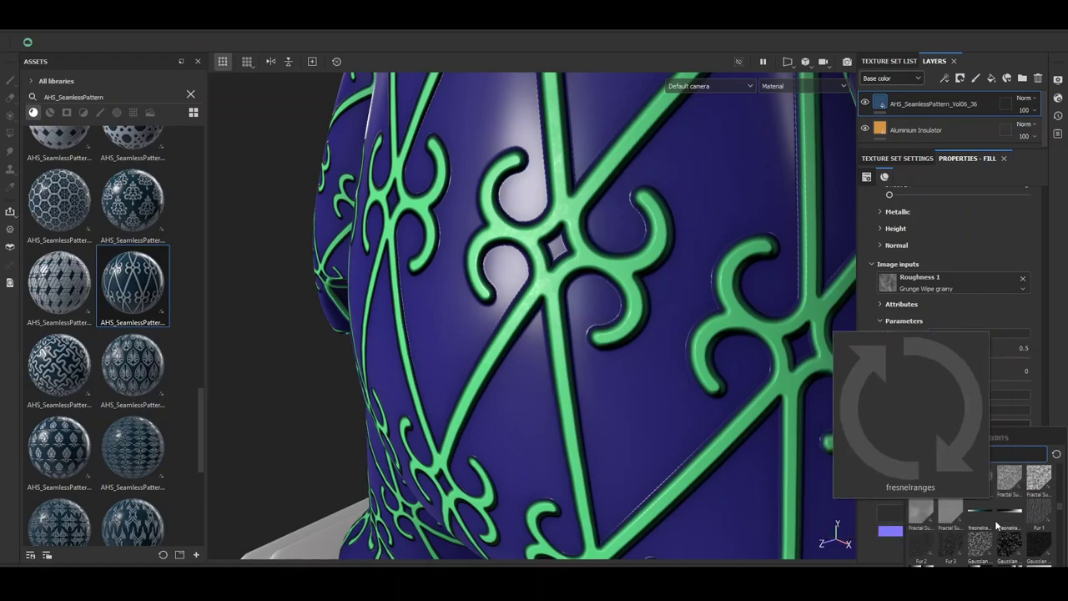
{"action": "left_click", "coordinate": [1016, 541]}
Reopen the Resources picker for the Roughness 2 slot to choose a replacement.
{"action": "left_click_drag", "start_coordinate": [584, 250], "coordinate": [535, 243], "text": "alt"}
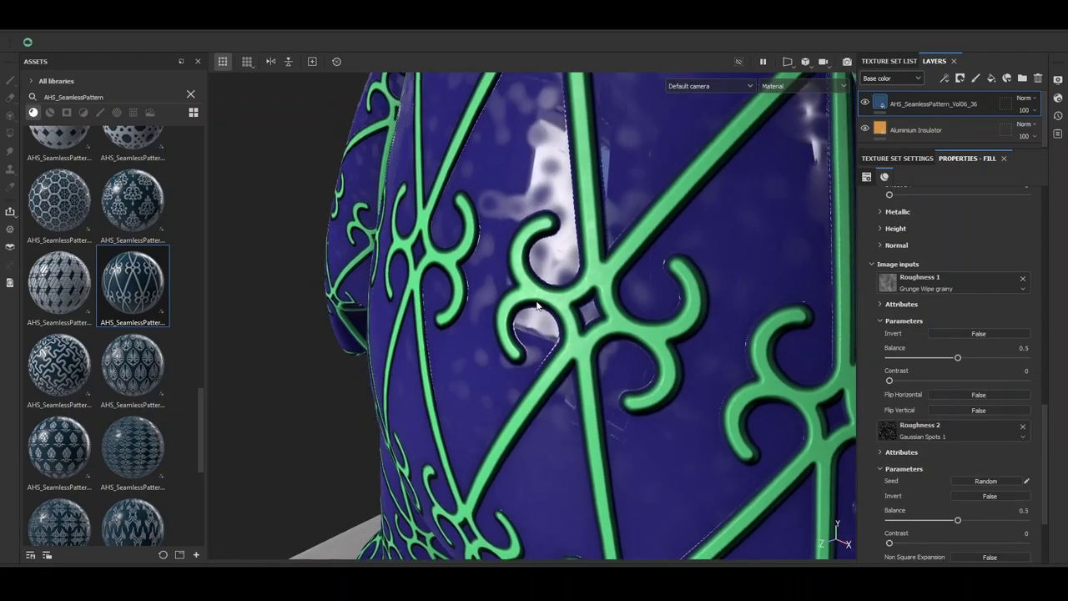
{"action": "scroll", "coordinate": [951, 376], "scroll_direction": "down", "scroll_amount": 2}
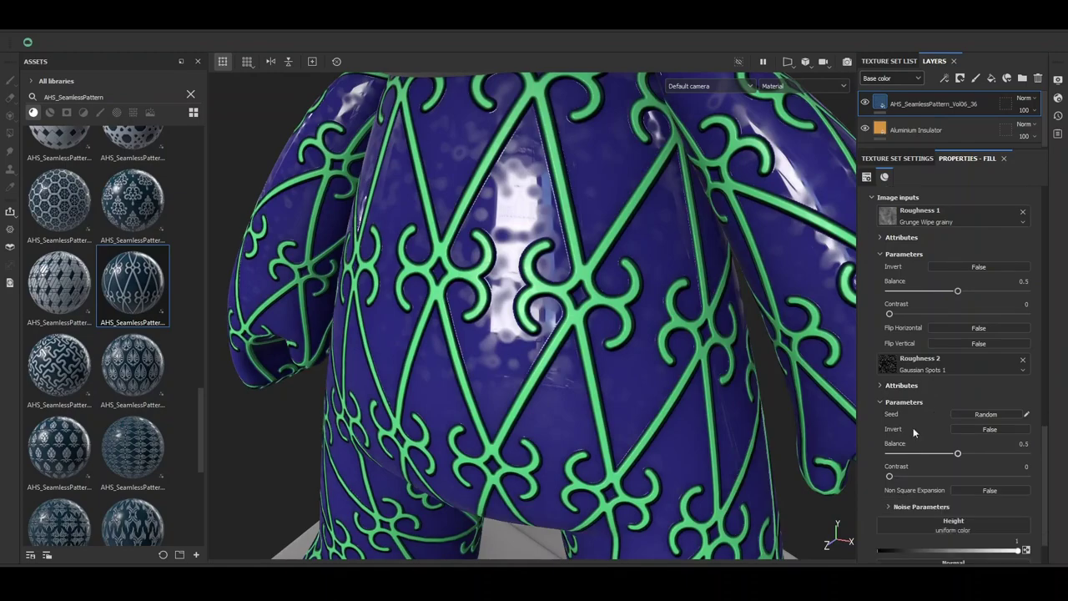
{"action": "left_click", "coordinate": [887, 364]}
{"action": "scroll", "coordinate": [989, 478], "scroll_direction": "up", "scroll_amount": 3}
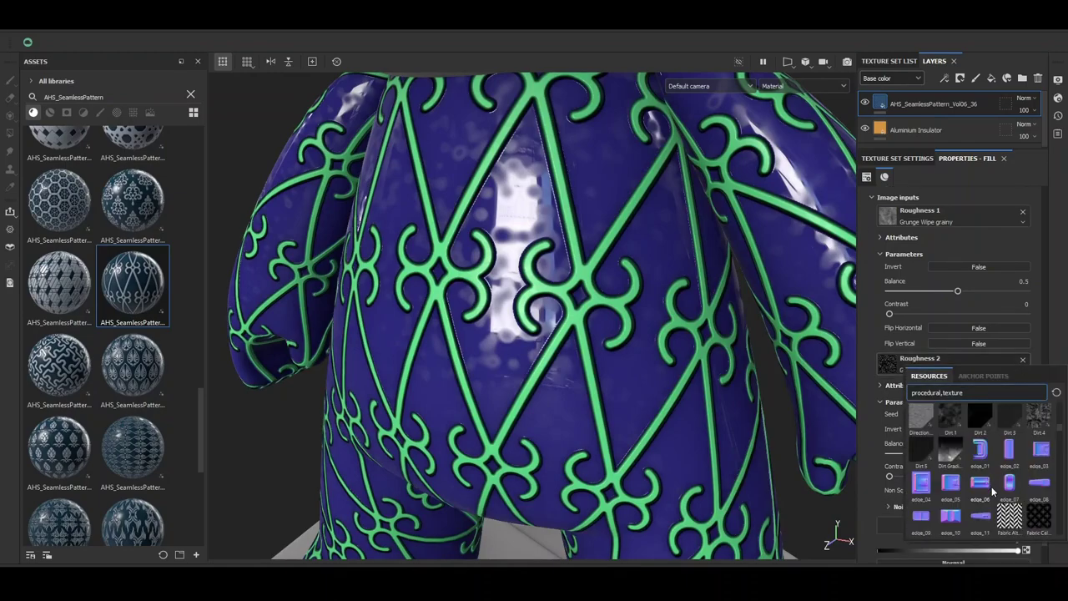
{"action": "scroll", "coordinate": [987, 489], "scroll_direction": "up", "scroll_amount": 3}
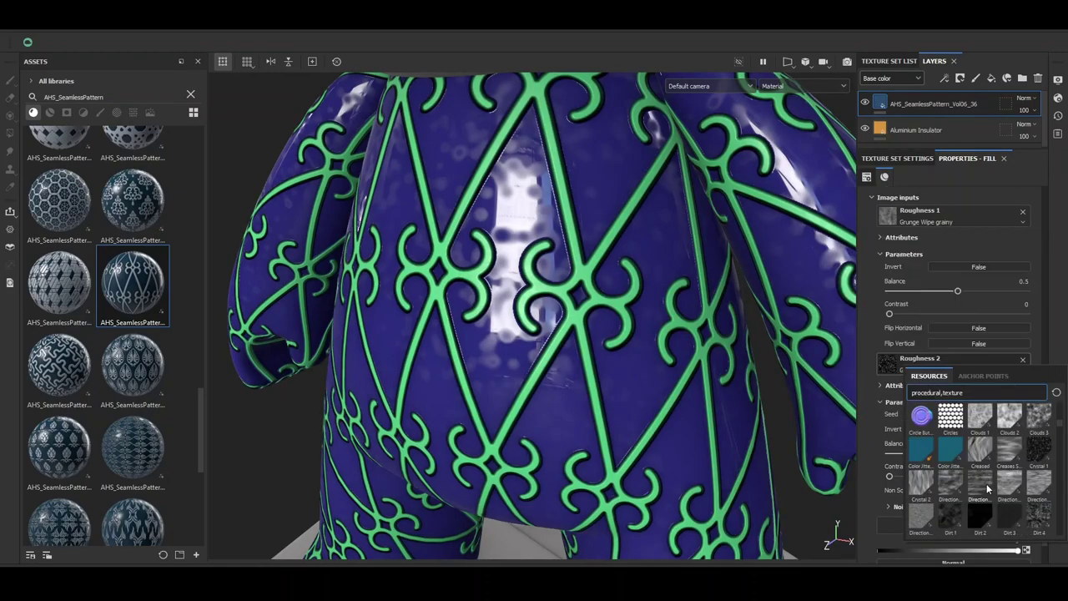
Swap Roughness 2 to Creases Soft and raise Texture Tile 2 for denser tiling.
{"action": "left_click", "coordinate": [1014, 455]}
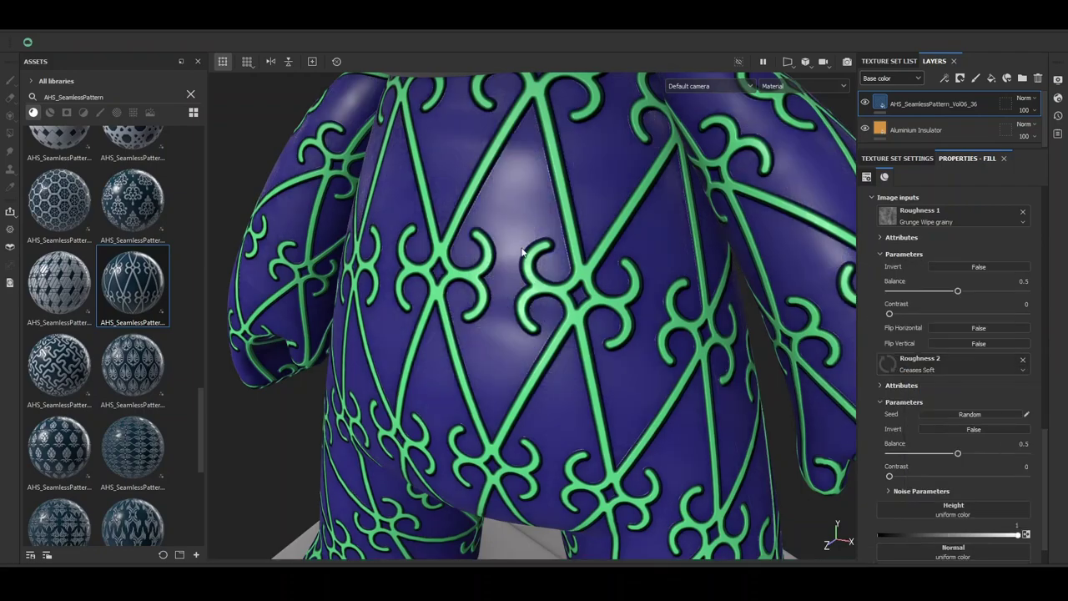
{"action": "scroll", "coordinate": [875, 482], "scroll_direction": "up", "scroll_amount": 3}
{"action": "scroll", "coordinate": [875, 483], "scroll_direction": "up", "scroll_amount": 4}
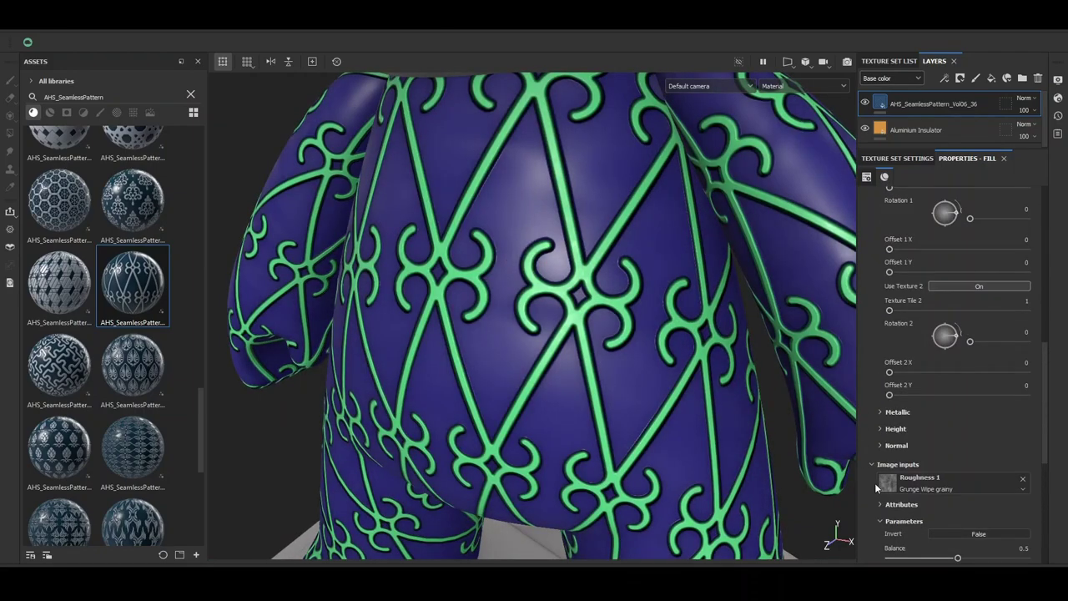
{"action": "scroll", "coordinate": [875, 483], "scroll_direction": "up", "scroll_amount": 3}
{"action": "left_click_drag", "start_coordinate": [907, 377], "coordinate": [968, 377]}
{"action": "scroll", "coordinate": [546, 265], "scroll_direction": "down", "scroll_amount": 3}
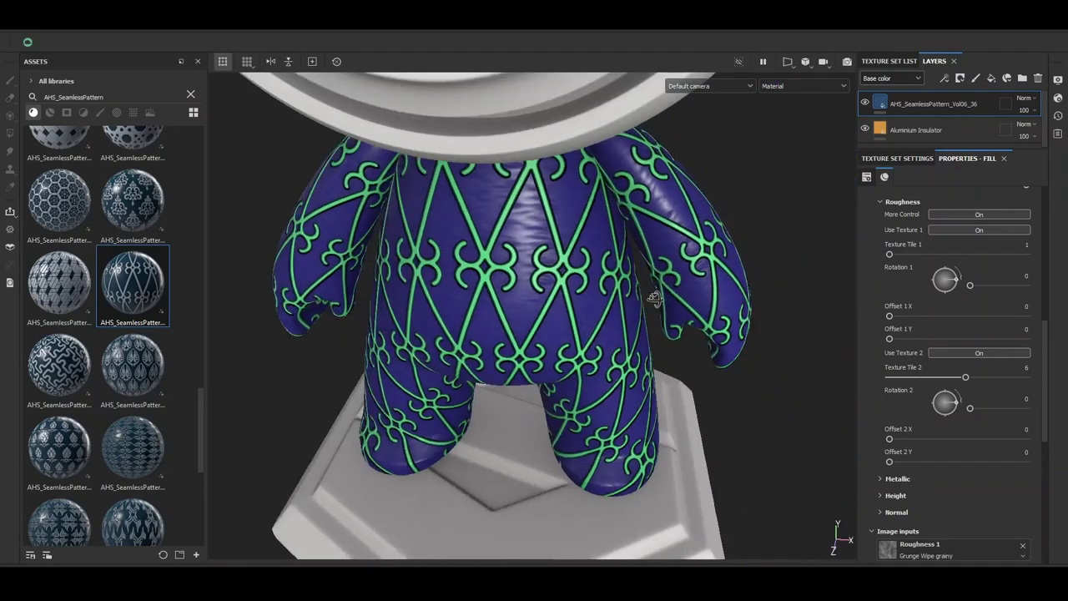
{"action": "scroll", "coordinate": [547, 265], "scroll_direction": "up", "scroll_amount": 2}
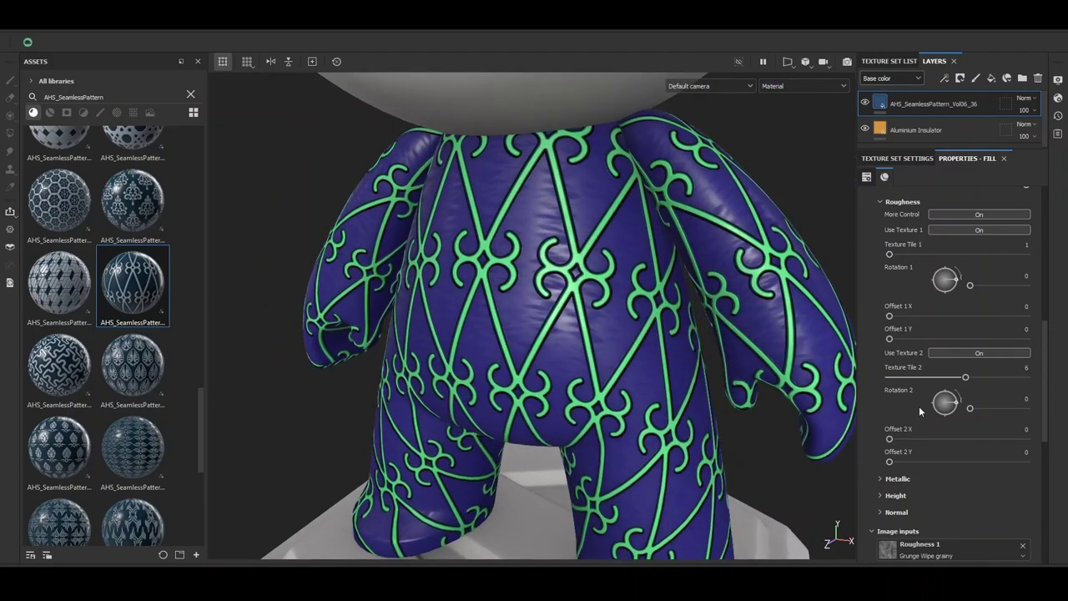
Turn off both roughness textures and More Control, leaving one Roughness of 0.1065.
{"action": "left_click", "coordinate": [961, 353]}
{"action": "left_click", "coordinate": [950, 232]}
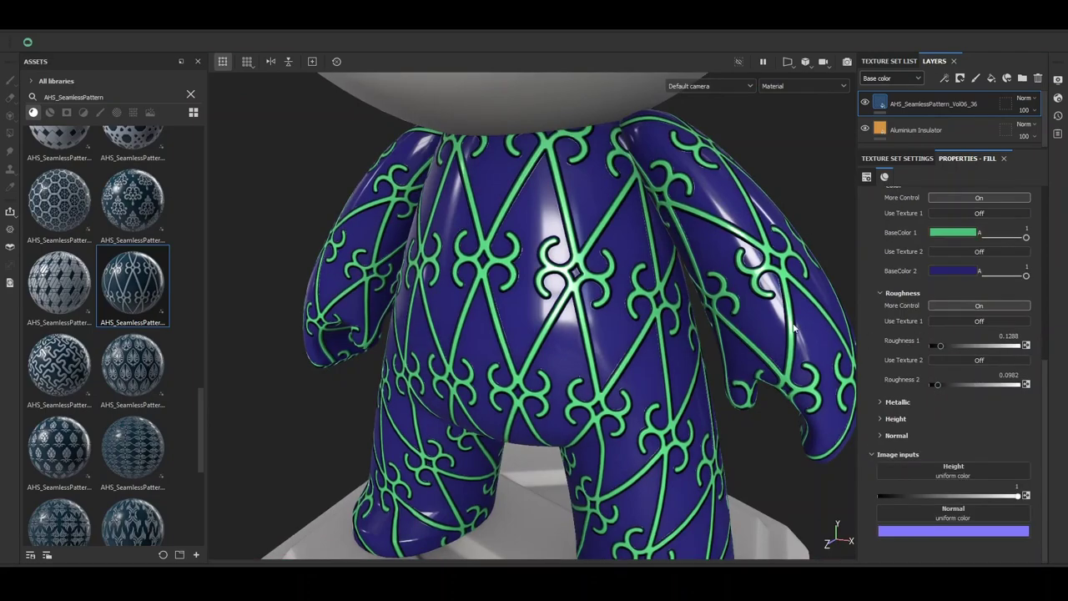
{"action": "left_click_drag", "start_coordinate": [793, 328], "coordinate": [904, 371], "text": "alt"}
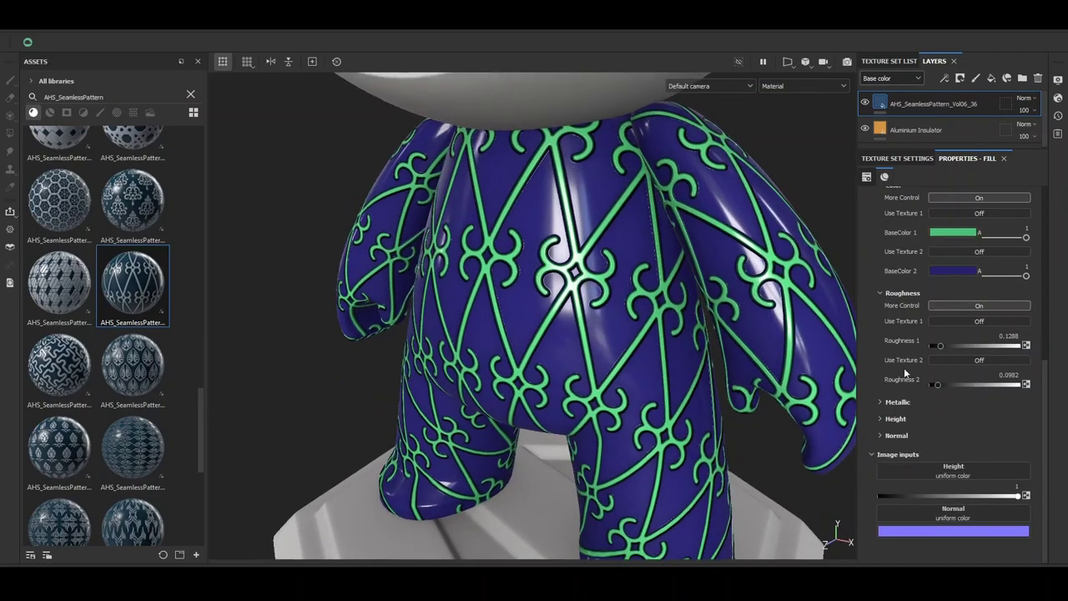
{"action": "left_click", "coordinate": [960, 306]}
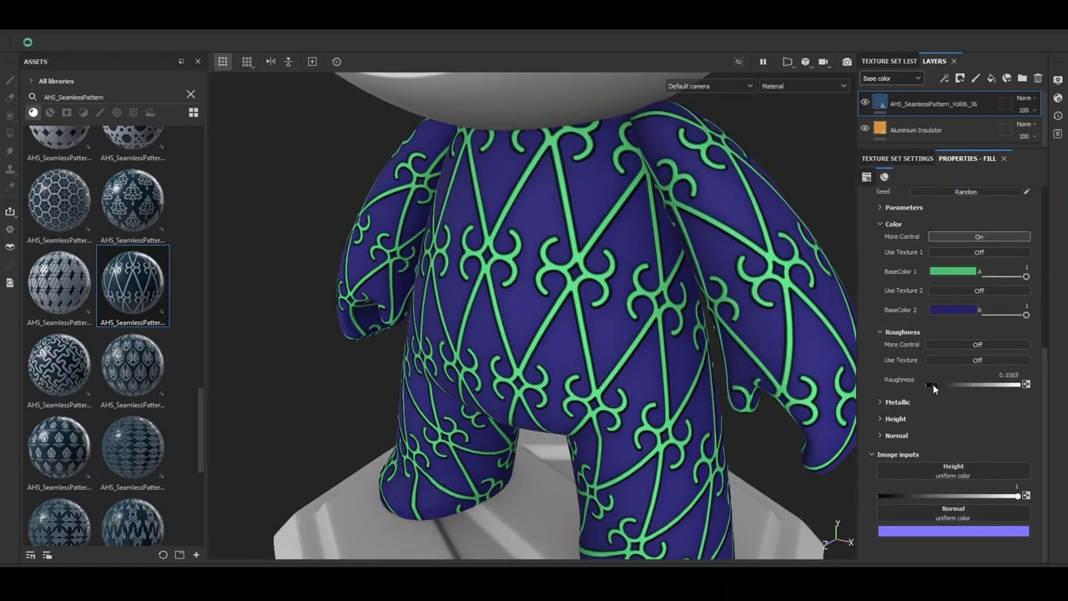
Expand Metallic and try values up to about 0.76, settling near 0.12.
{"action": "left_click", "coordinate": [880, 333]}
{"action": "left_click", "coordinate": [883, 381]}
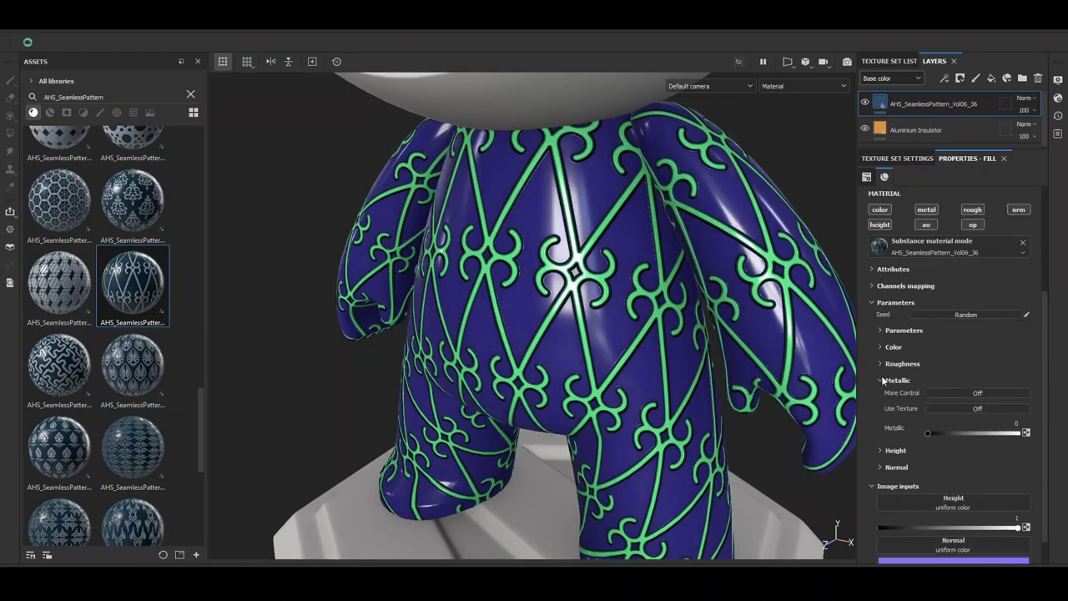
{"action": "scroll", "coordinate": [901, 393], "scroll_direction": "down", "scroll_amount": 1}
{"action": "left_click_drag", "start_coordinate": [974, 407], "coordinate": [997, 401]}
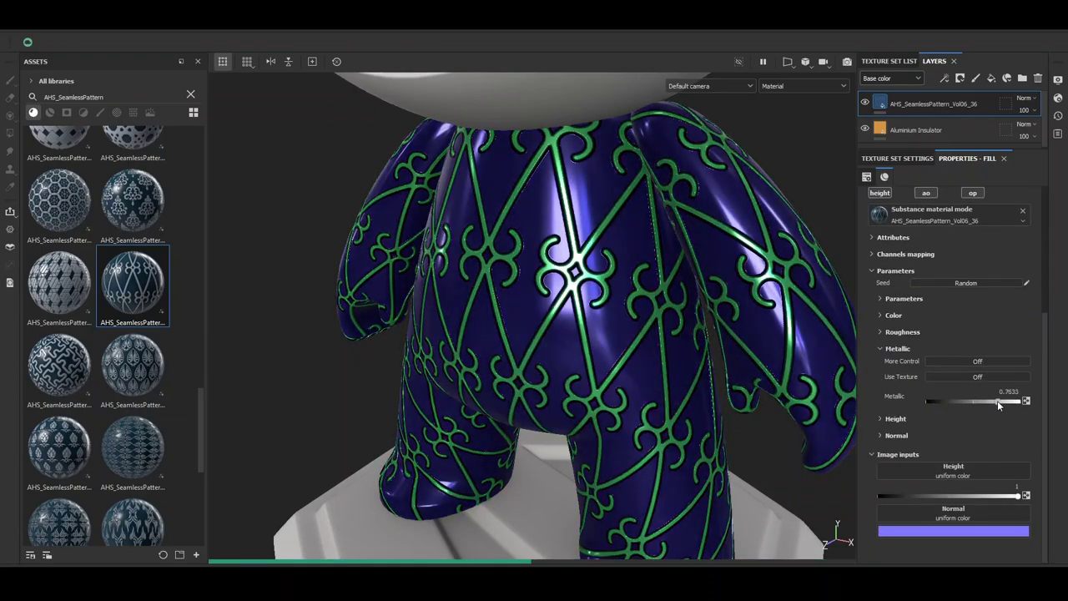
{"action": "mouse_move", "coordinate": [635, 267]}
{"action": "left_mouse_down", "text": "alt"}
{"action": "mouse_move", "coordinate": [562, 209]}
{"action": "mouse_move", "coordinate": [852, 359]}
{"action": "left_mouse_up", "text": "alt"}
{"action": "left_click", "coordinate": [937, 401]}
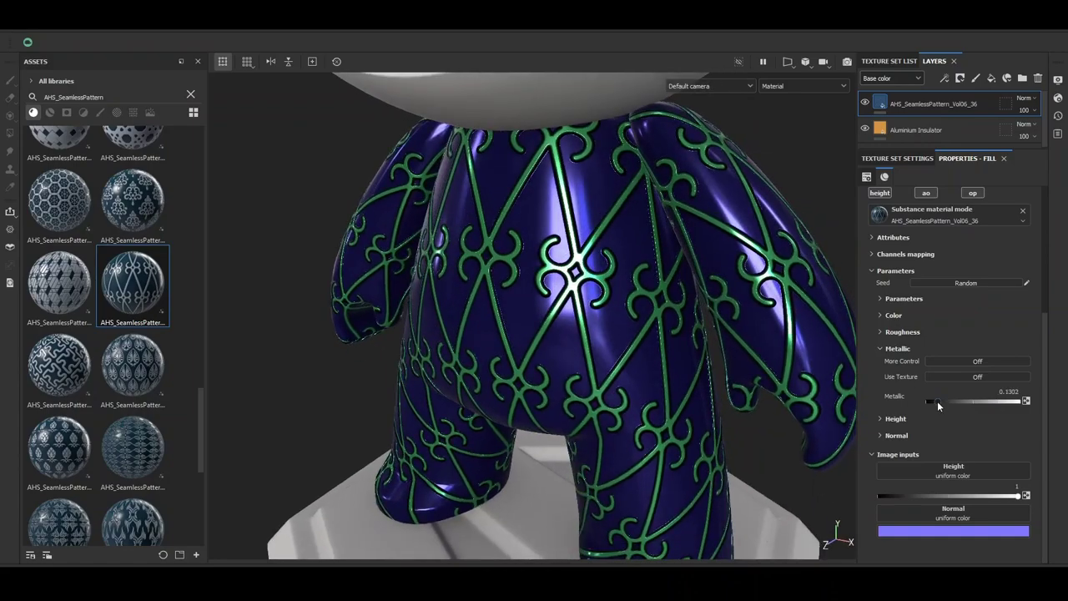
Test Metallic 1 and 2 under More Control (0.8221, 0.1902, 0.1595, 0.8160), then turn More Control off.
{"action": "left_click", "coordinate": [972, 362]}
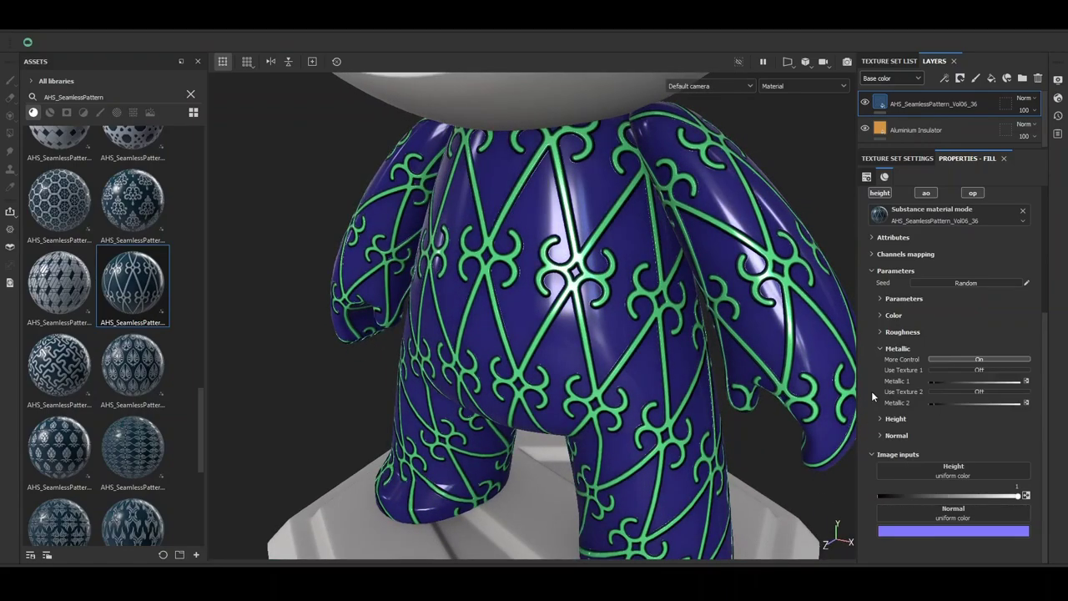
{"action": "scroll", "coordinate": [871, 384], "scroll_direction": "down", "scroll_amount": 2}
{"action": "left_click_drag", "start_coordinate": [814, 381], "coordinate": [966, 375], "text": "alt"}
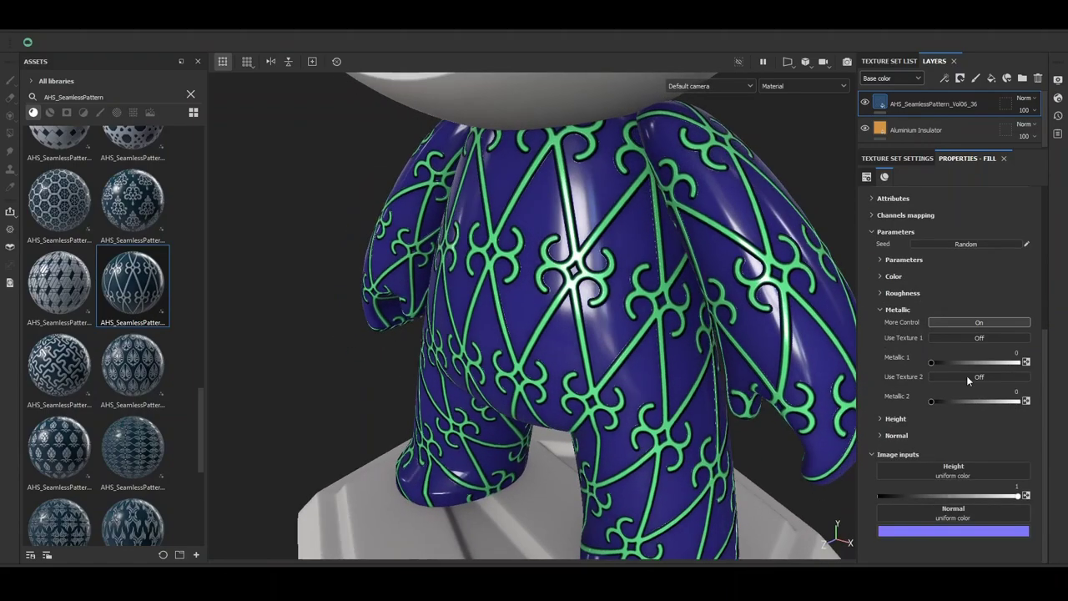
{"action": "left_click", "coordinate": [1005, 362]}
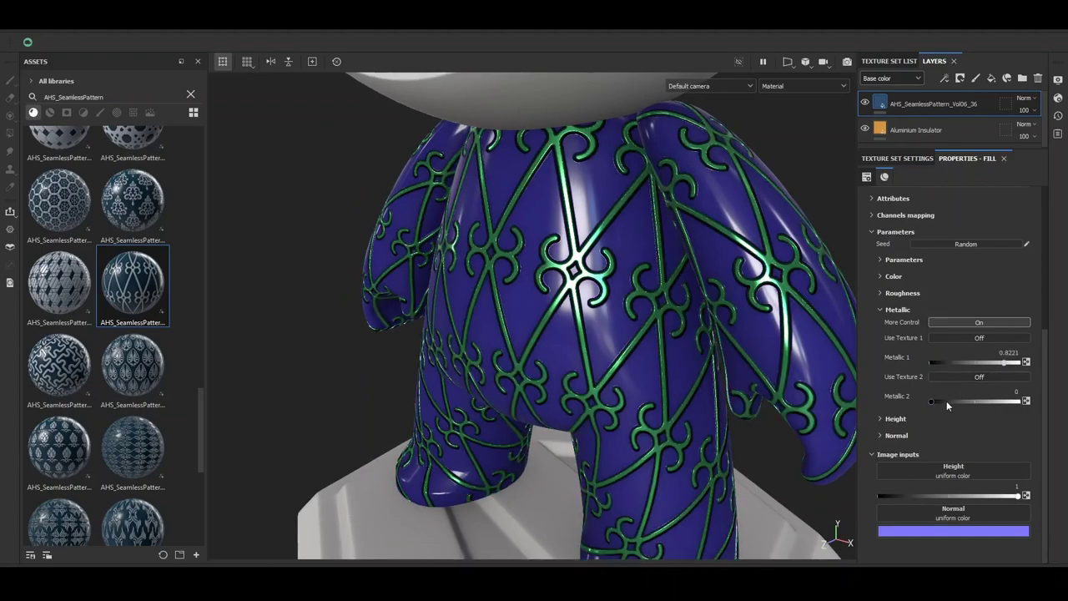
{"action": "left_click", "coordinate": [947, 402]}
{"action": "left_click", "coordinate": [943, 363]}
{"action": "left_click", "coordinate": [1003, 401]}
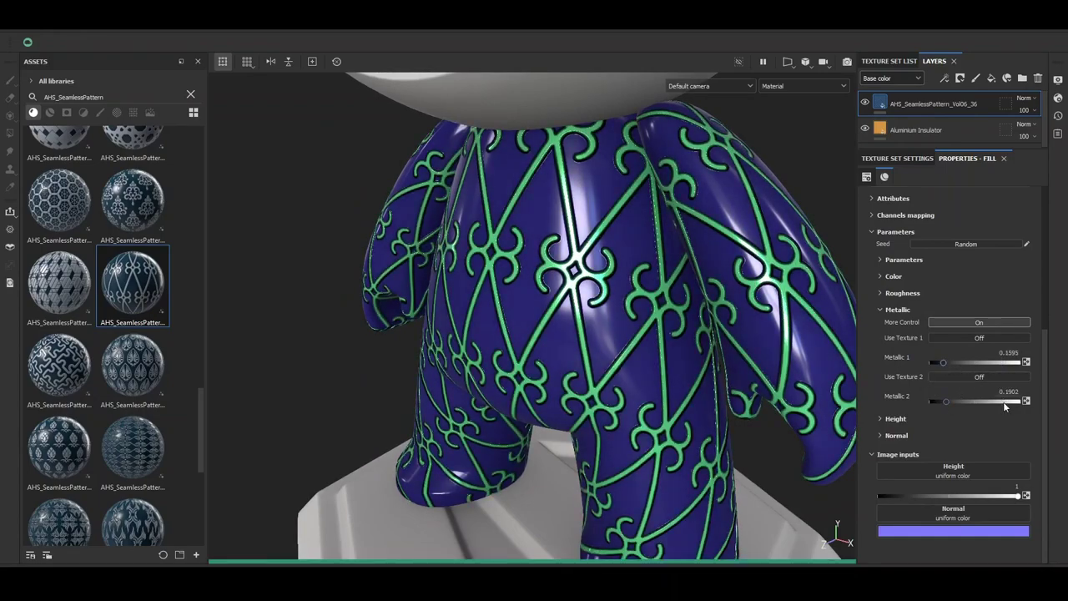
{"action": "left_click_drag", "start_coordinate": [766, 332], "coordinate": [876, 337], "text": "alt"}
{"action": "left_click", "coordinate": [979, 322]}
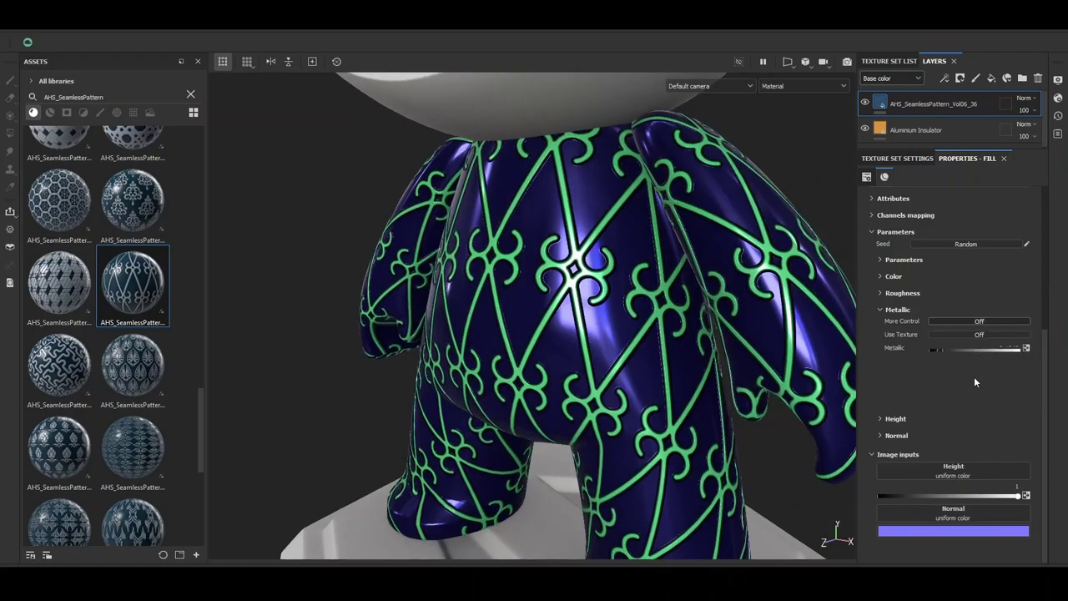
Expand Height, lower Height Range to 0.4 and frame the whole character.
{"action": "left_click", "coordinate": [880, 350]}
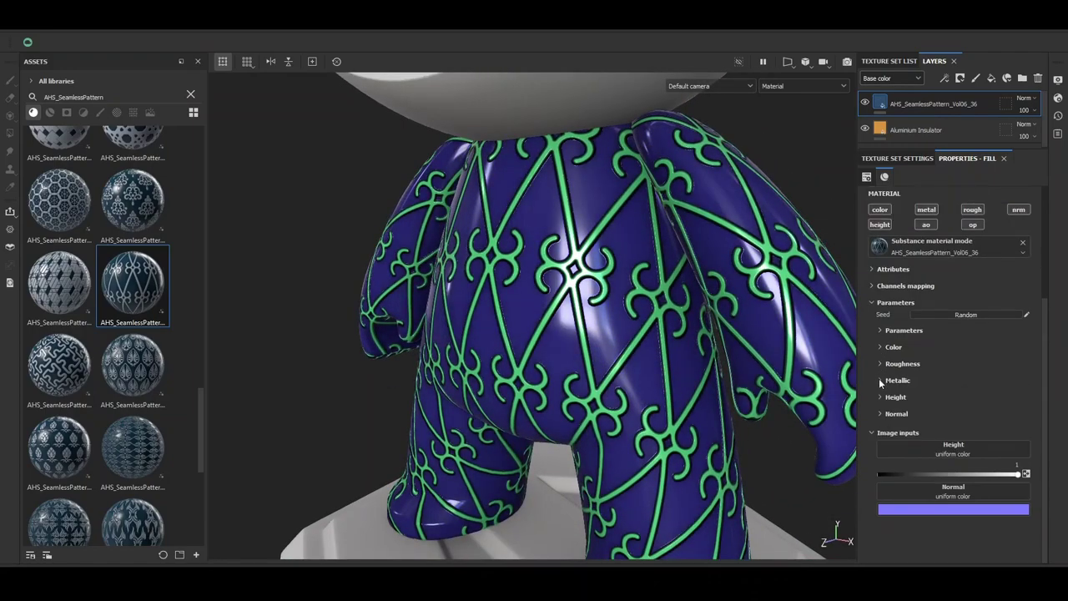
{"action": "left_click", "coordinate": [883, 397]}
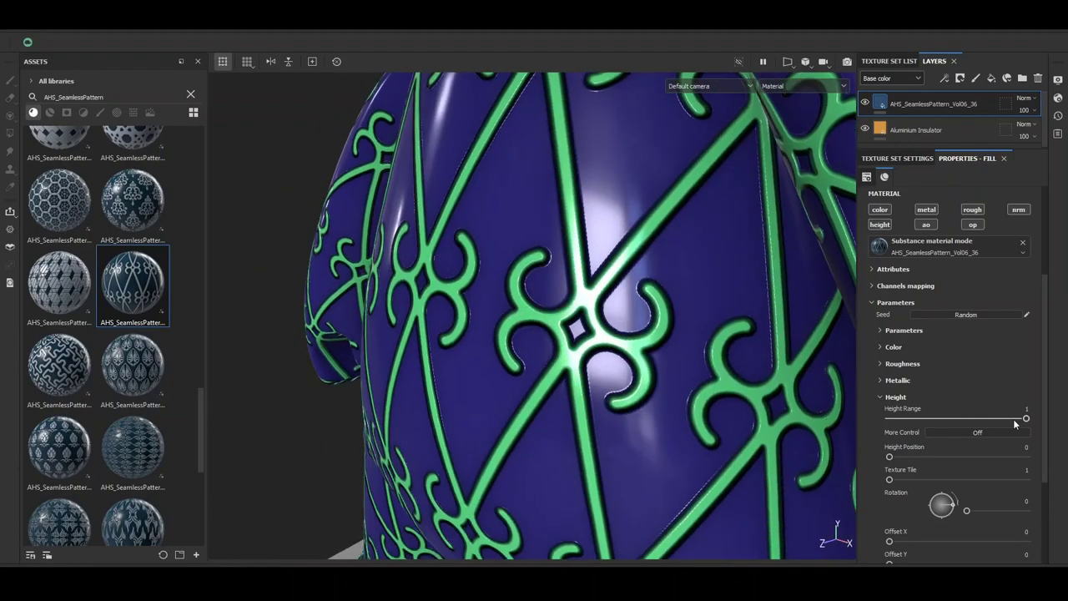
{"action": "left_click_drag", "start_coordinate": [982, 419], "coordinate": [885, 421]}
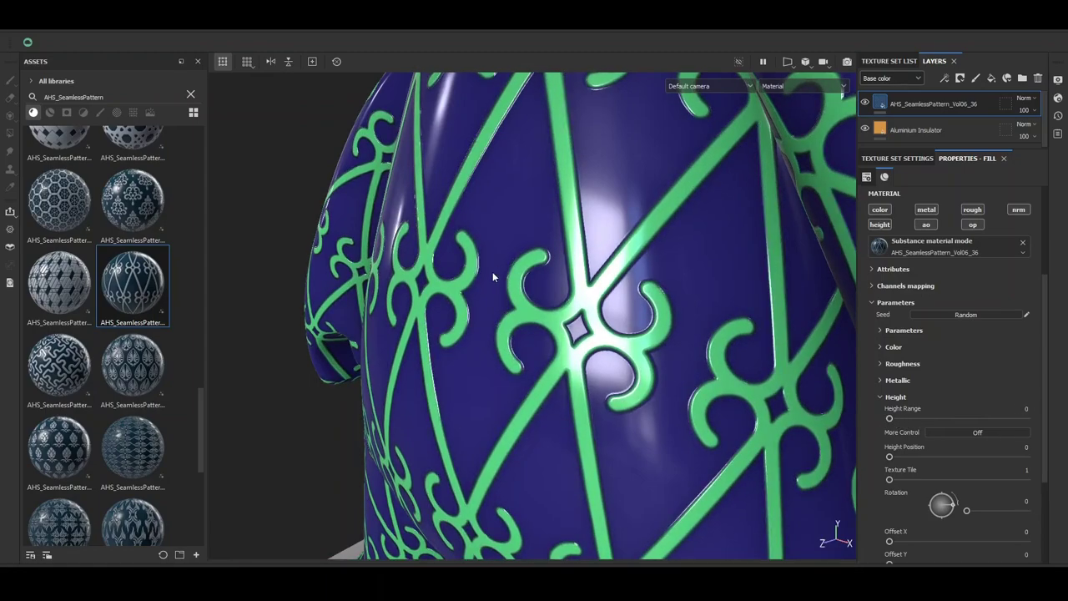
{"action": "key", "text": "f"}
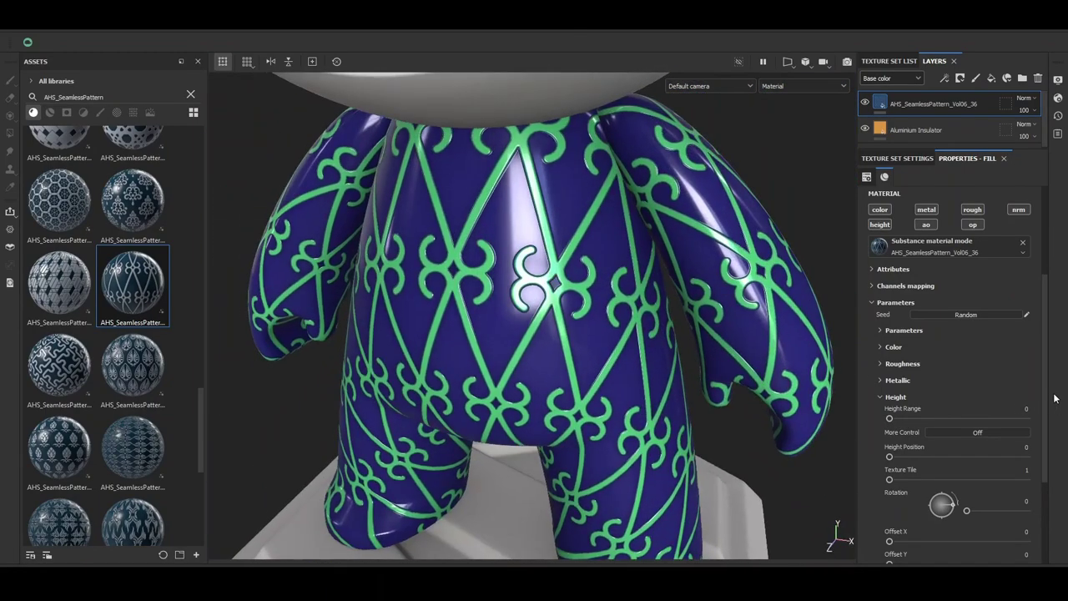
{"action": "scroll", "coordinate": [1054, 399], "scroll_direction": "up", "scroll_amount": 3}
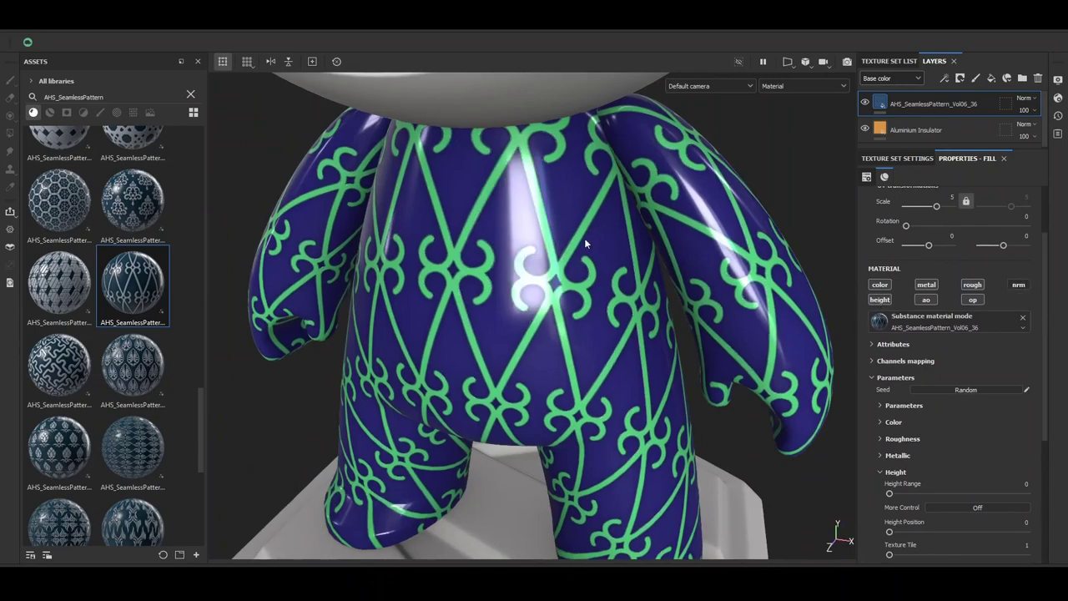
{"action": "mouse_move", "coordinate": [585, 238]}
{"action": "left_mouse_down", "text": "alt"}
{"action": "mouse_move", "coordinate": [535, 262]}
{"action": "mouse_move", "coordinate": [585, 267]}
{"action": "left_mouse_up", "text": "alt"}
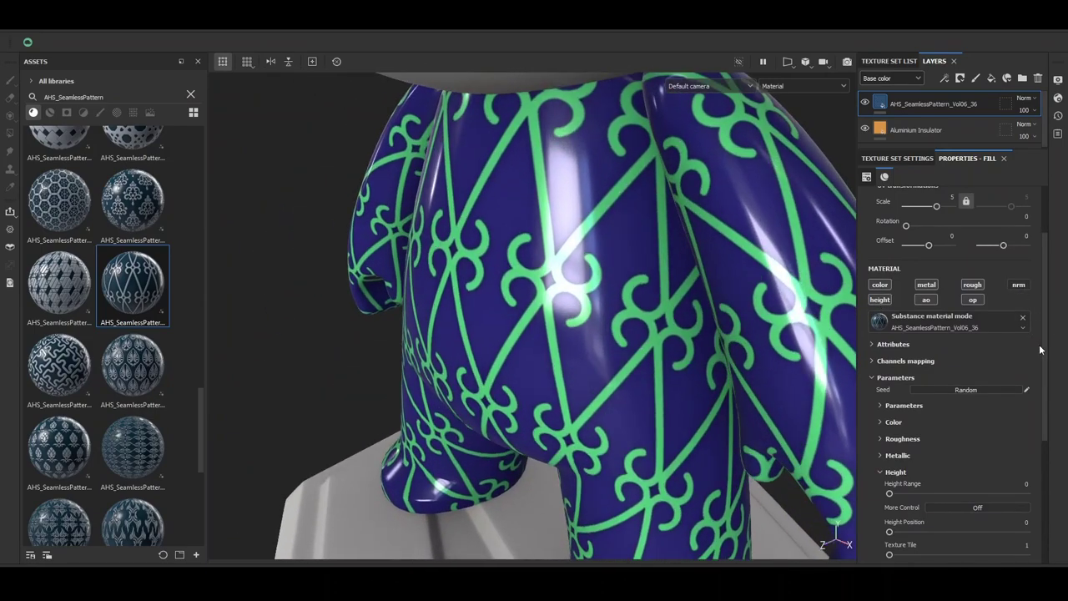
Toggle the height channel, set Height Range to 1, and test More Control before switching it off.
{"action": "left_click", "coordinate": [881, 300]}
{"action": "left_click", "coordinate": [880, 300]}
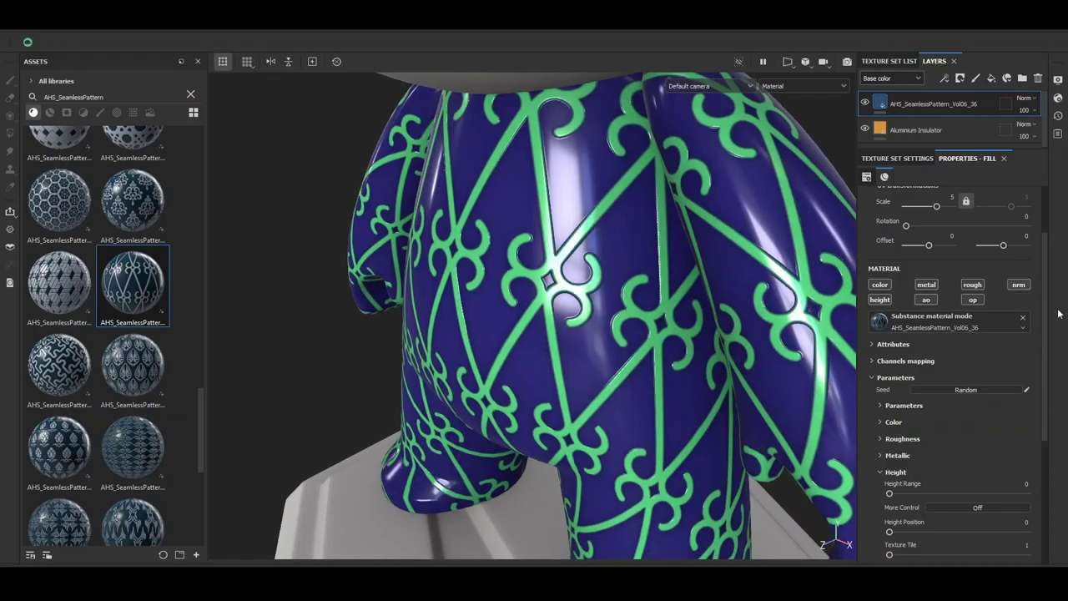
{"action": "scroll", "coordinate": [932, 341], "scroll_direction": "down", "scroll_amount": 3}
{"action": "left_click_drag", "start_coordinate": [991, 344], "coordinate": [1028, 339]}
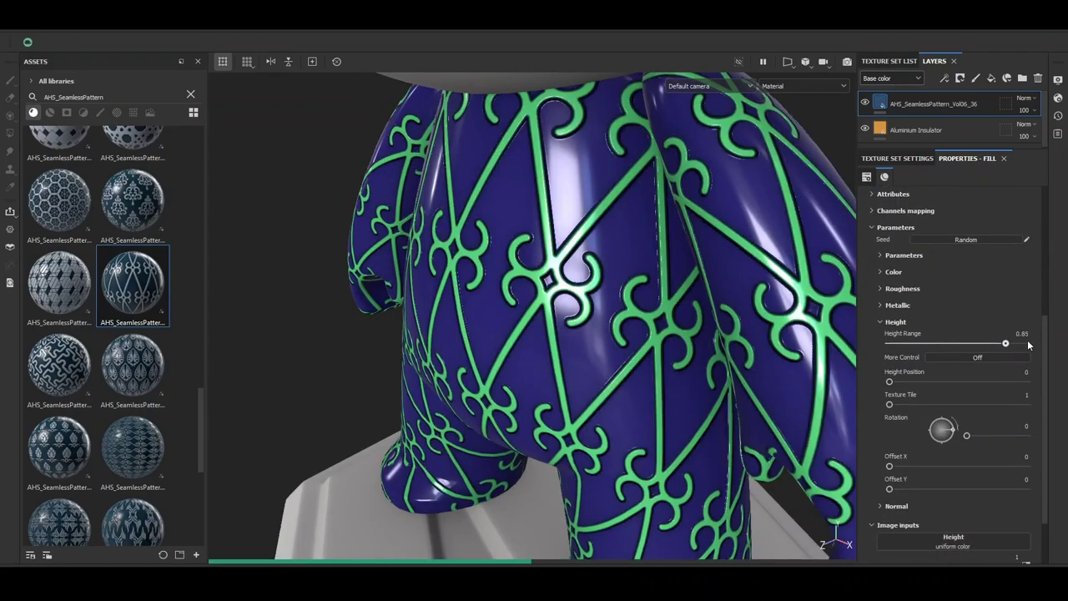
{"action": "left_click_drag", "start_coordinate": [634, 275], "coordinate": [663, 288], "text": "alt"}
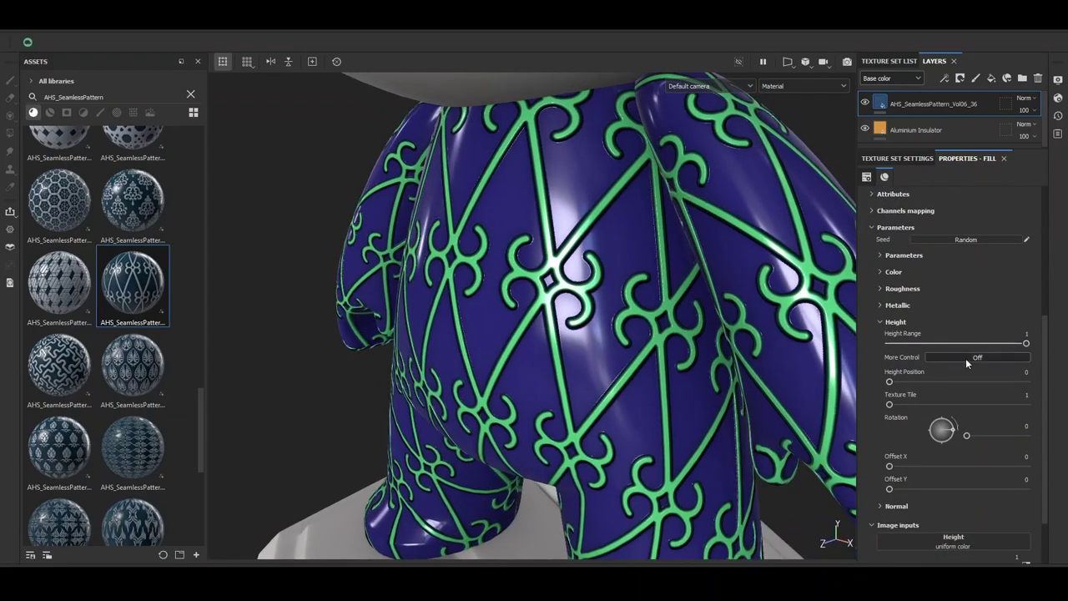
{"action": "left_click", "coordinate": [968, 358]}
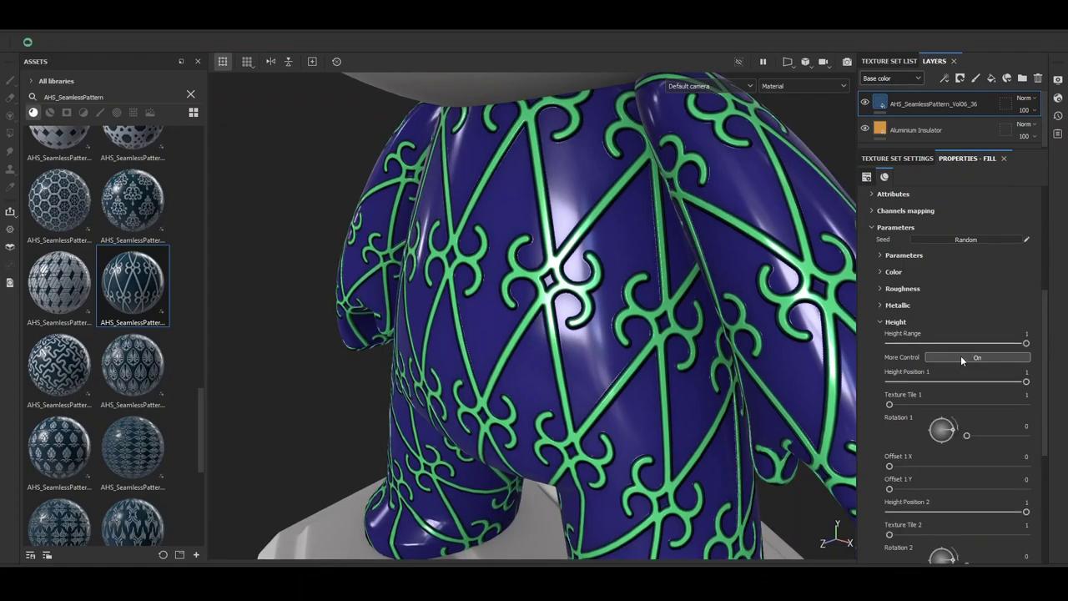
{"action": "scroll", "coordinate": [958, 376], "scroll_direction": "down", "scroll_amount": 5}
{"action": "scroll", "coordinate": [966, 401], "scroll_direction": "up", "scroll_amount": 4}
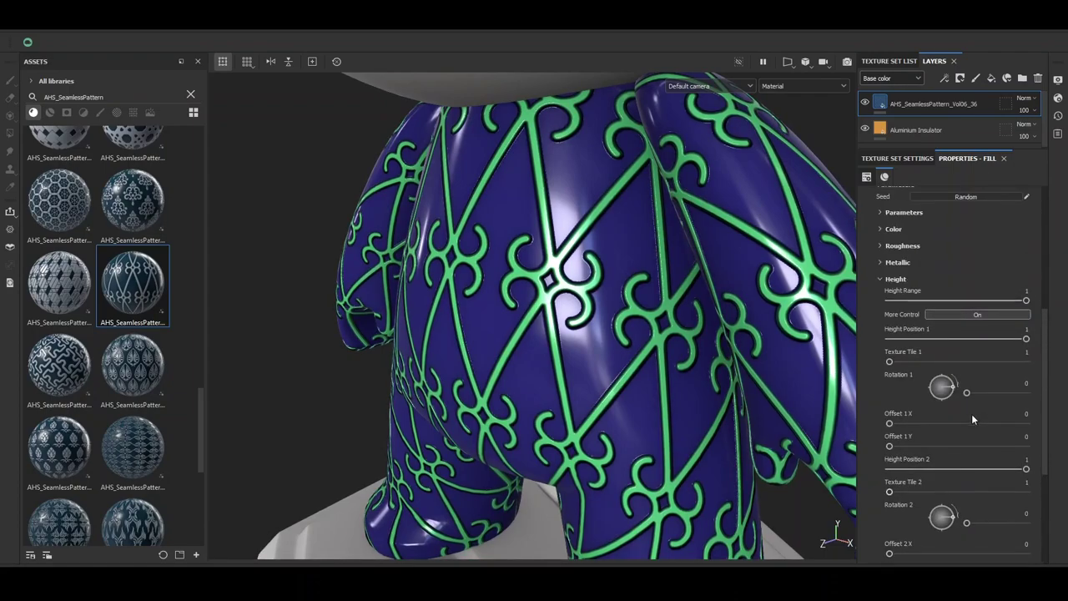
{"action": "left_click", "coordinate": [972, 316]}
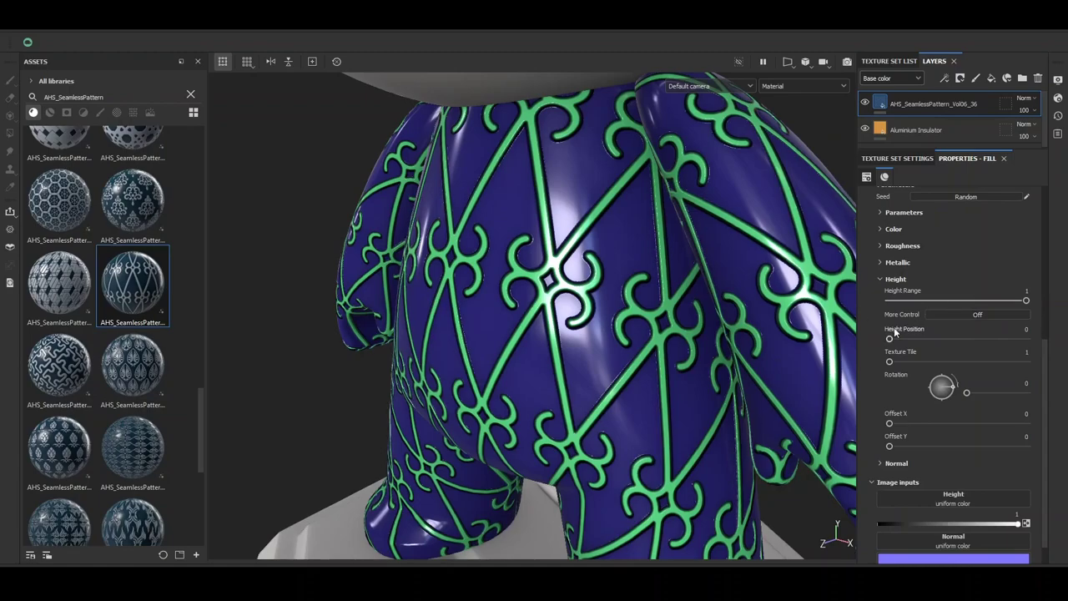
Enable Height More Control and use Fabric Alternate V as the Height 2 texture.
{"action": "scroll", "coordinate": [894, 327], "scroll_direction": "down", "scroll_amount": 1}
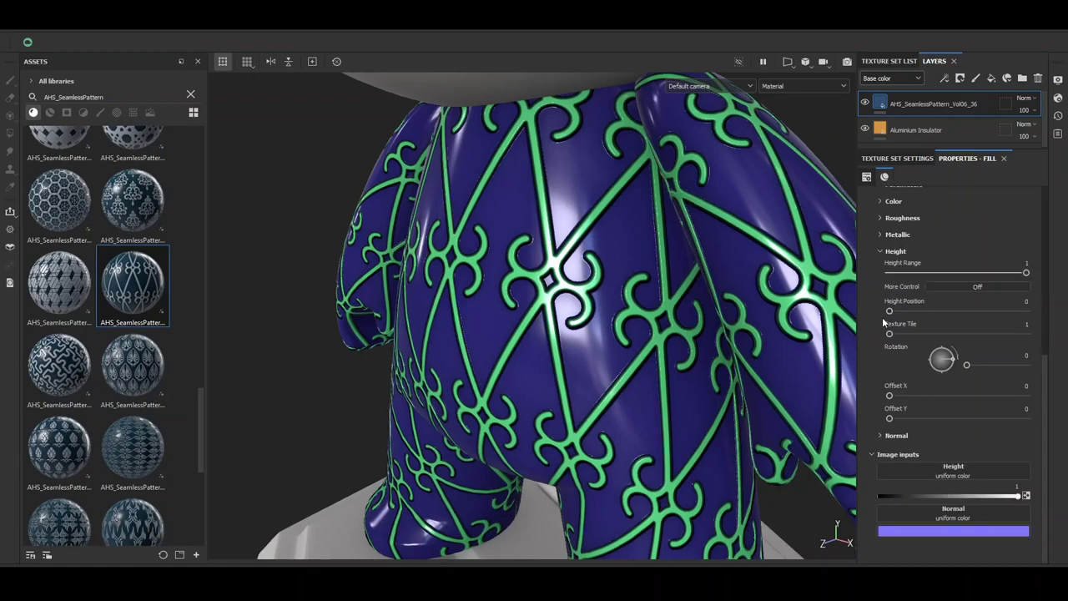
{"action": "left_click", "coordinate": [965, 286]}
{"action": "scroll", "coordinate": [927, 392], "scroll_direction": "down", "scroll_amount": 3}
{"action": "left_click", "coordinate": [954, 469]}
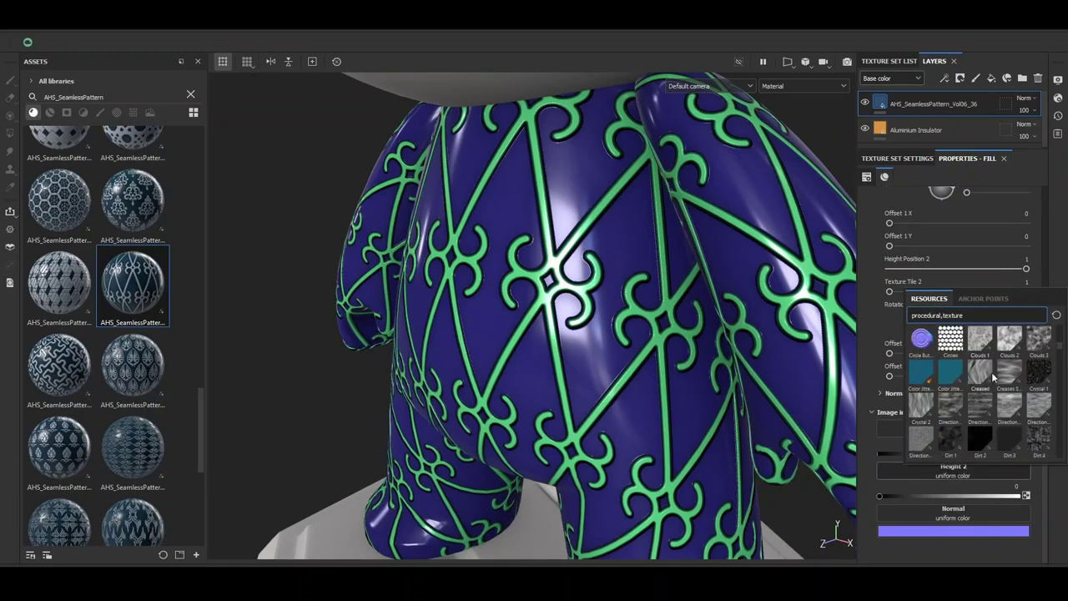
{"action": "scroll", "coordinate": [994, 378], "scroll_direction": "down", "scroll_amount": 3}
{"action": "scroll", "coordinate": [995, 376], "scroll_direction": "down", "scroll_amount": 3}
{"action": "left_click", "coordinate": [1031, 402]}
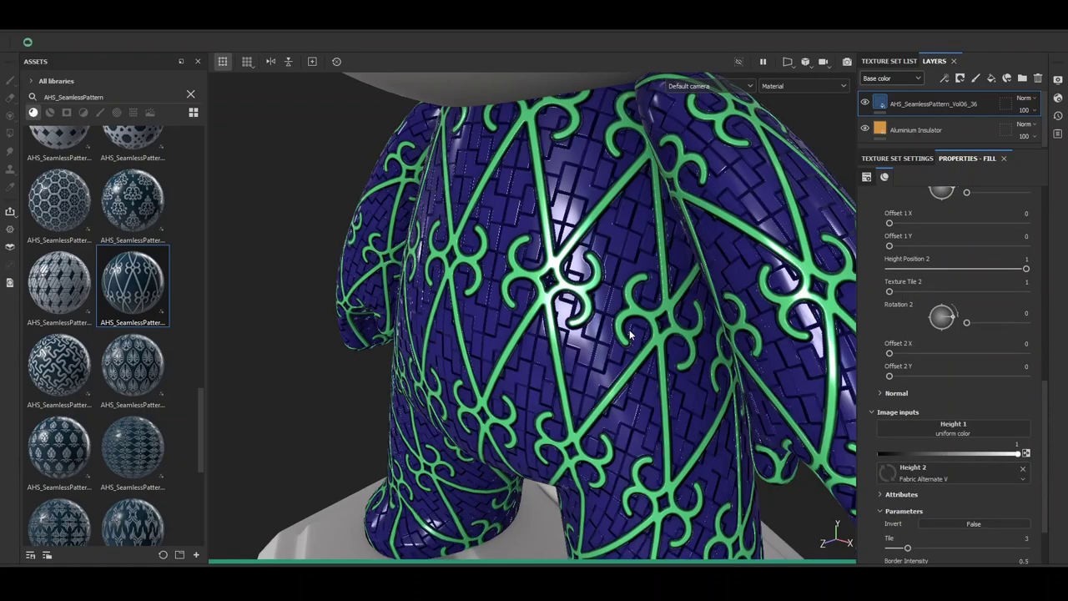
Swap the Height 2 texture to Fabric Circle Half.
{"action": "left_click", "coordinate": [923, 477]}
{"action": "scroll", "coordinate": [993, 393], "scroll_direction": "down", "scroll_amount": 2}
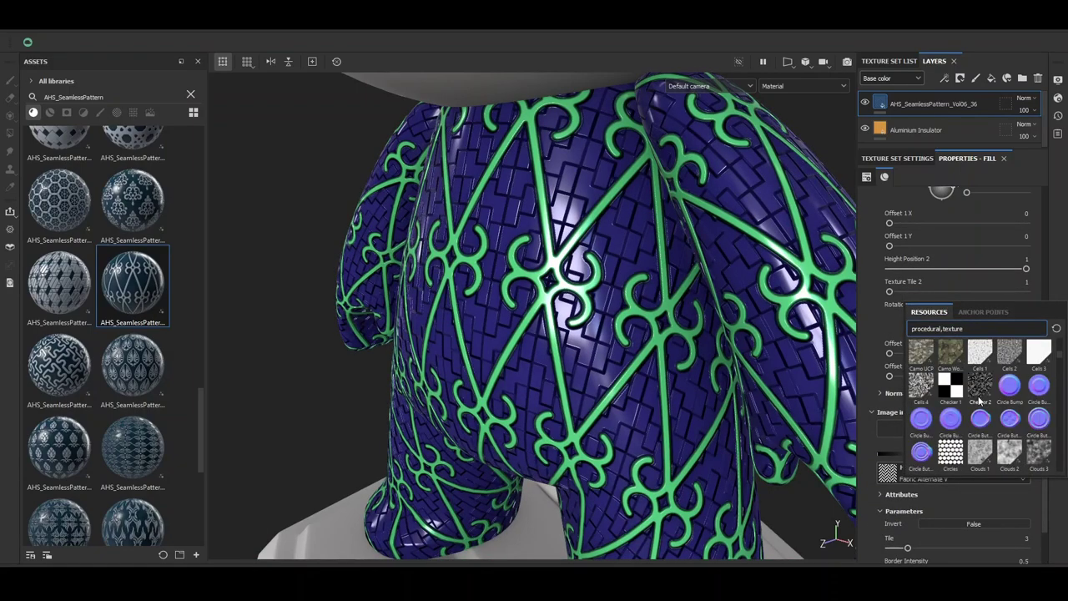
{"action": "scroll", "coordinate": [999, 399], "scroll_direction": "down", "scroll_amount": 2}
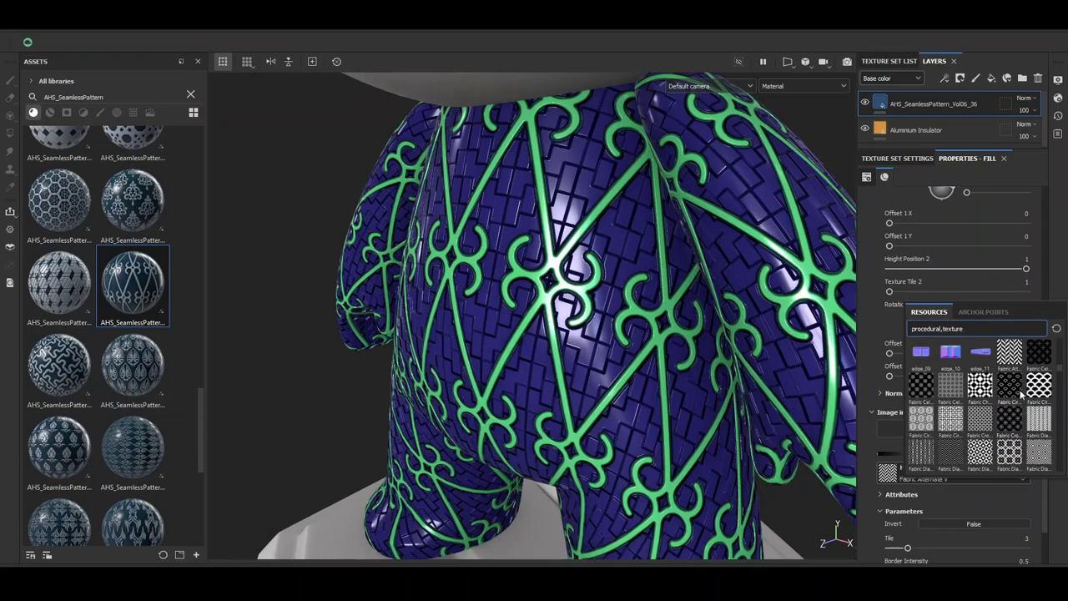
{"action": "left_click", "coordinate": [1021, 392]}
{"action": "scroll", "coordinate": [1039, 387], "scroll_direction": "up", "scroll_amount": 3}
{"action": "scroll", "coordinate": [1039, 386], "scroll_direction": "up", "scroll_amount": 3}
{"action": "scroll", "coordinate": [1042, 350], "scroll_direction": "up", "scroll_amount": 2}
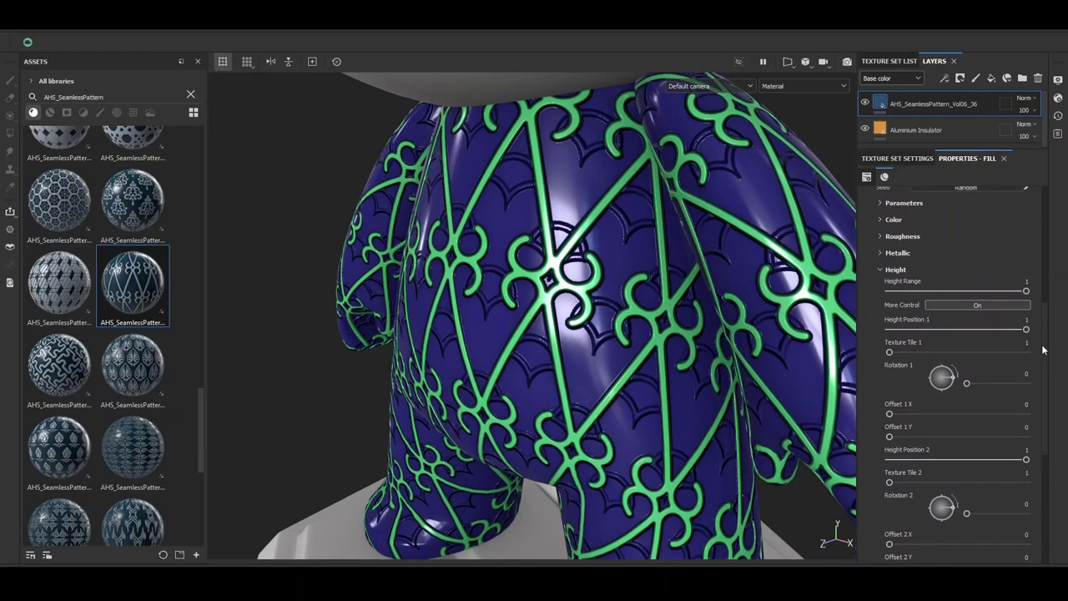
{"action": "scroll", "coordinate": [1043, 347], "scroll_direction": "up", "scroll_amount": 1}
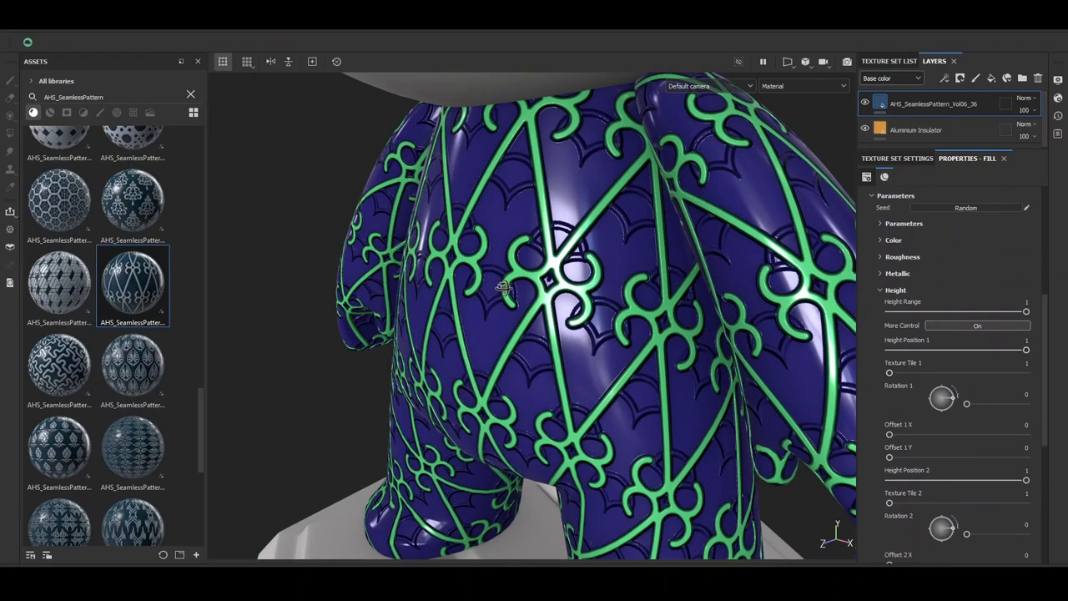
{"action": "mouse_move", "coordinate": [503, 286]}
{"action": "left_mouse_down", "text": "alt"}
{"action": "mouse_move", "coordinate": [990, 363]}
{"action": "mouse_move", "coordinate": [947, 350]}
{"action": "left_mouse_up", "text": "alt"}
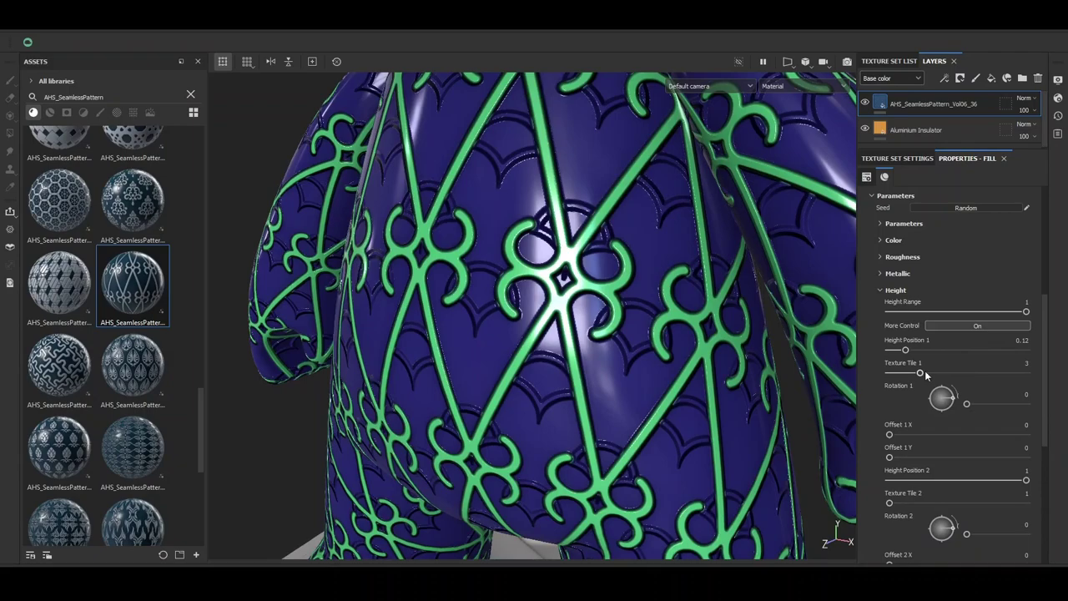
Increase the first height pattern's tiling and lower the second height position to 0.5.
{"action": "mouse_move", "coordinate": [925, 371]}
{"action": "left_mouse_down"}
{"action": "mouse_move", "coordinate": [961, 374]}
{"action": "mouse_move", "coordinate": [884, 372]}
{"action": "left_mouse_up"}
{"action": "scroll", "coordinate": [999, 423], "scroll_direction": "down", "scroll_amount": 2}
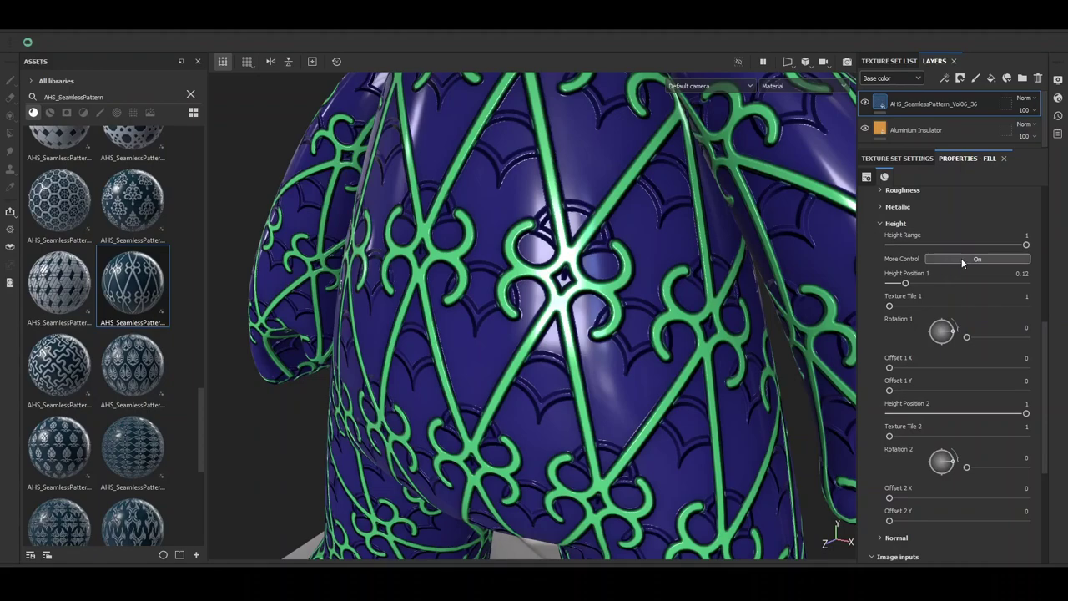
{"action": "scroll", "coordinate": [926, 338], "scroll_direction": "down", "scroll_amount": 2}
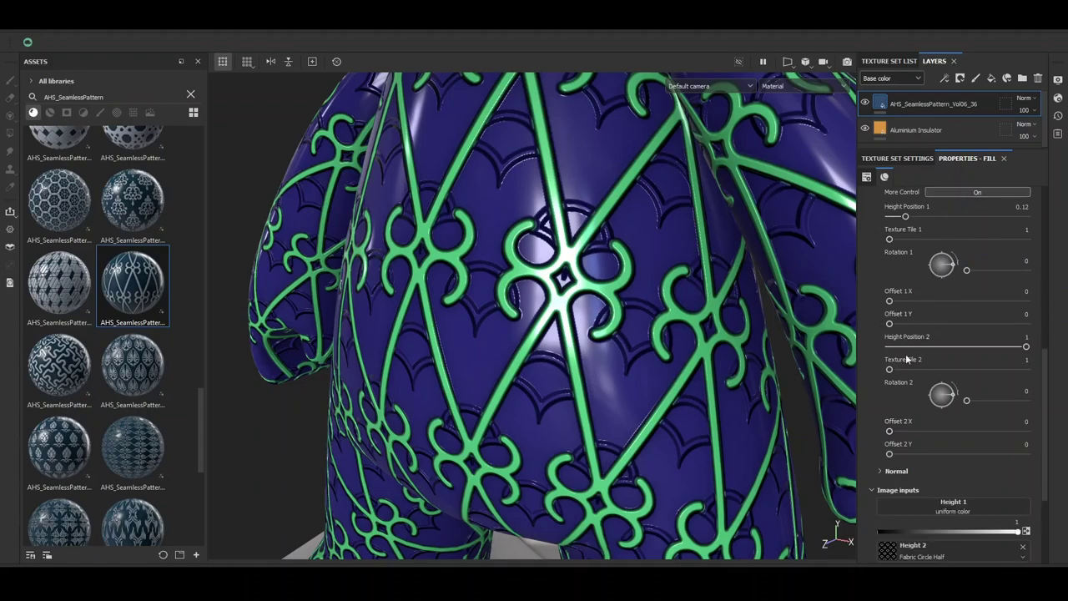
{"action": "left_click_drag", "start_coordinate": [968, 346], "coordinate": [958, 346]}
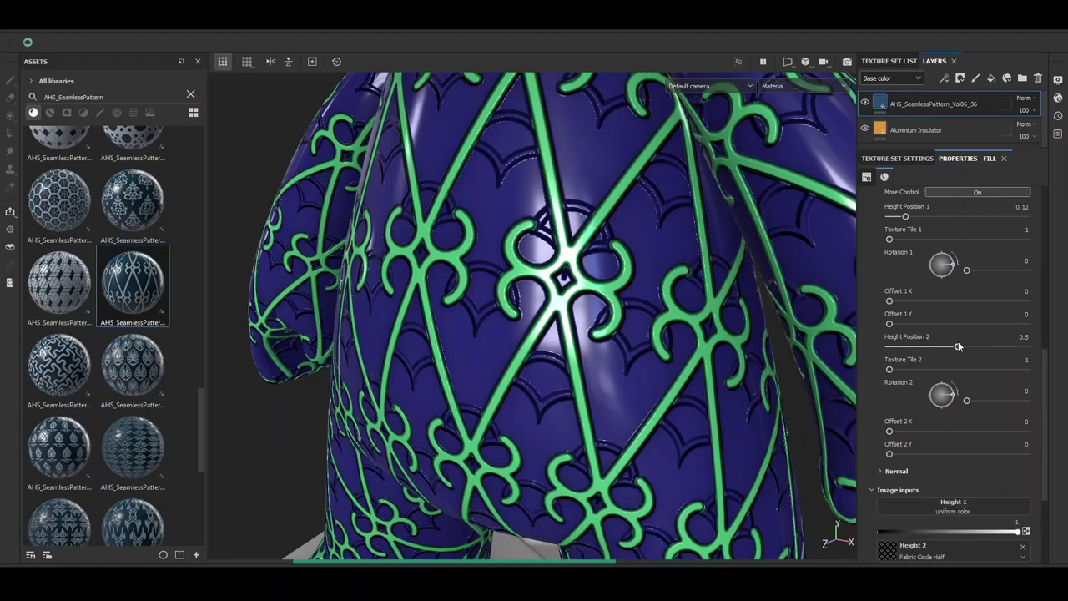
{"action": "scroll", "coordinate": [940, 435], "scroll_direction": "up", "scroll_amount": 2}
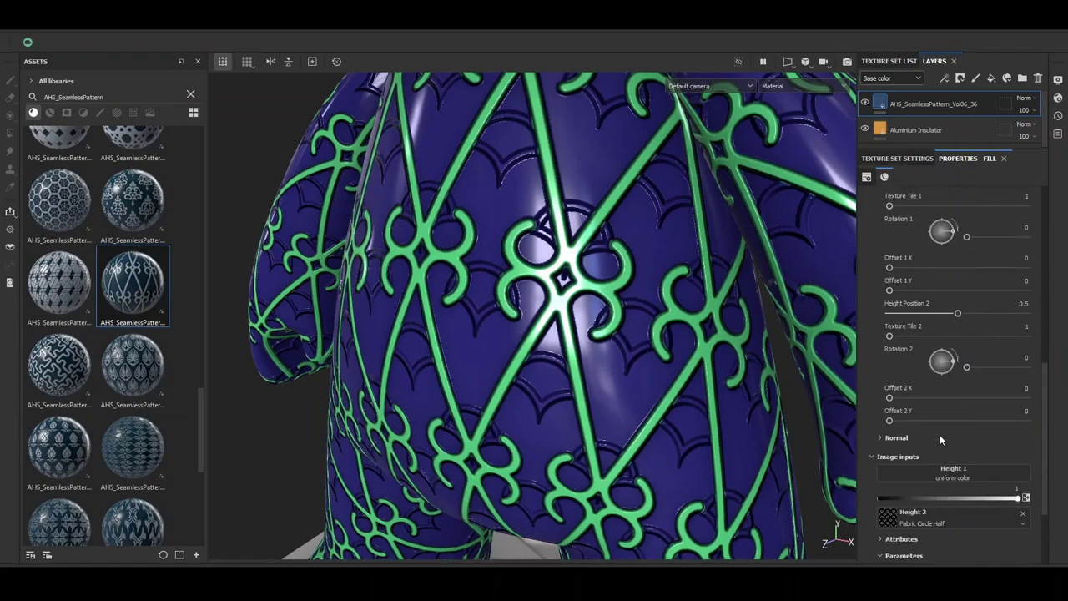
{"action": "scroll", "coordinate": [940, 435], "scroll_direction": "up", "scroll_amount": 1}
Set Height Range to 0.45, try second height positions 0.93 and 0.15, then disable More Control.
{"action": "left_click_drag", "start_coordinate": [1026, 278], "coordinate": [962, 278]}
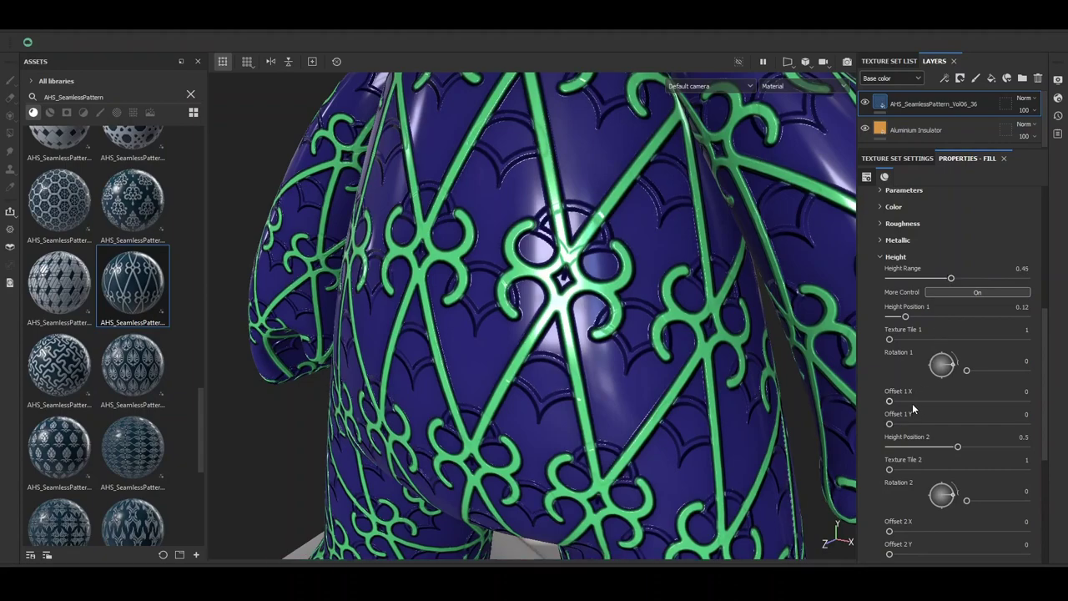
{"action": "scroll", "coordinate": [921, 374], "scroll_direction": "down", "scroll_amount": 2}
{"action": "left_click", "coordinate": [957, 380]}
{"action": "left_click_drag", "start_coordinate": [977, 379], "coordinate": [1001, 380]}
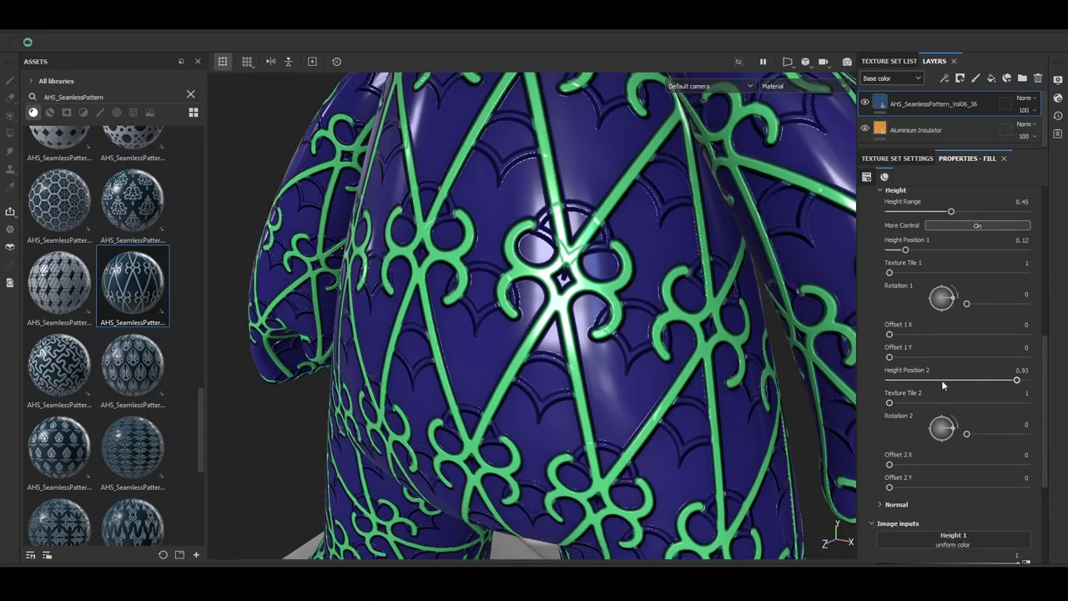
{"action": "left_click", "coordinate": [909, 382]}
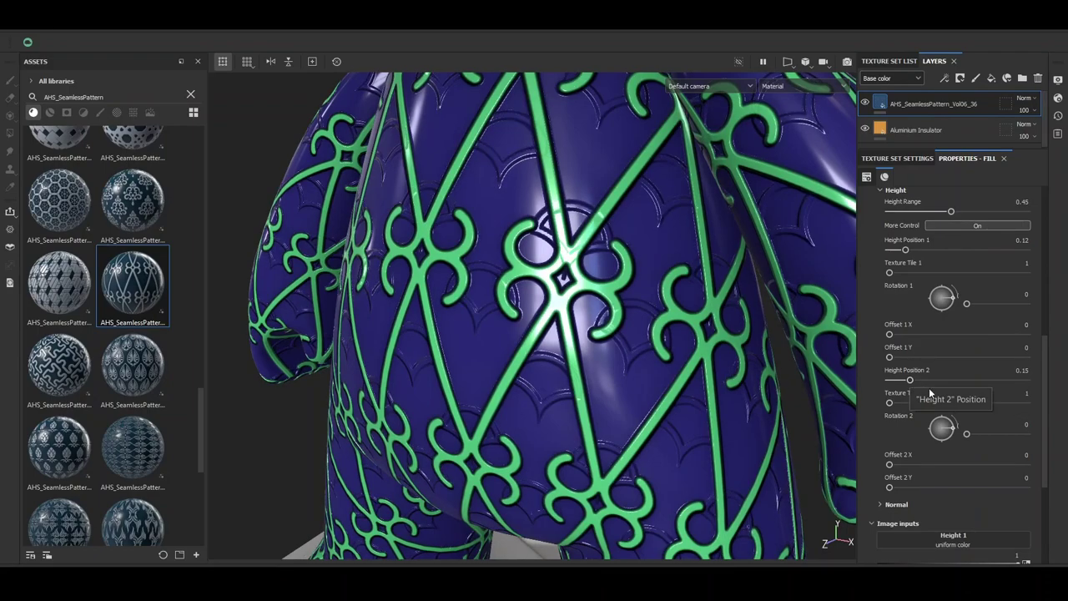
{"action": "scroll", "coordinate": [902, 438], "scroll_direction": "up", "scroll_amount": 1}
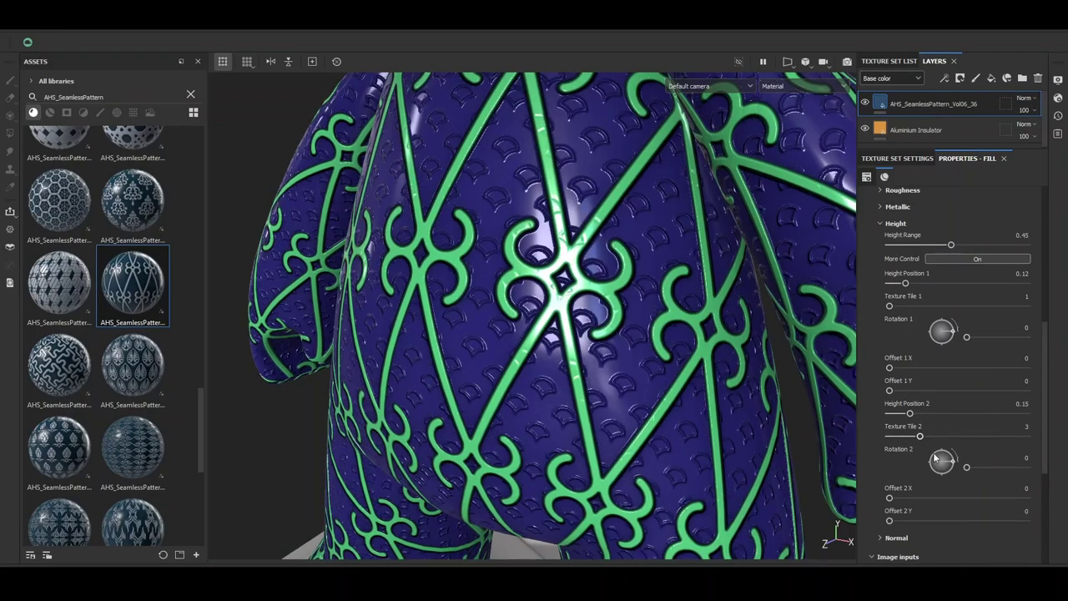
{"action": "scroll", "coordinate": [938, 453], "scroll_direction": "up", "scroll_amount": 2}
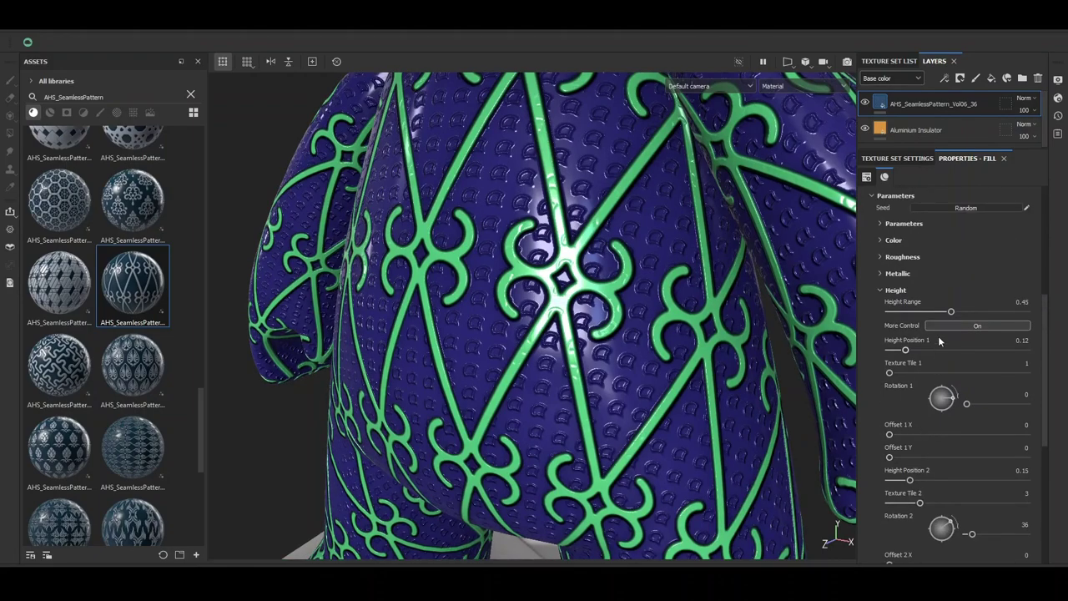
{"action": "left_click", "coordinate": [960, 326]}
{"action": "scroll", "coordinate": [867, 371], "scroll_direction": "down", "scroll_amount": 1}
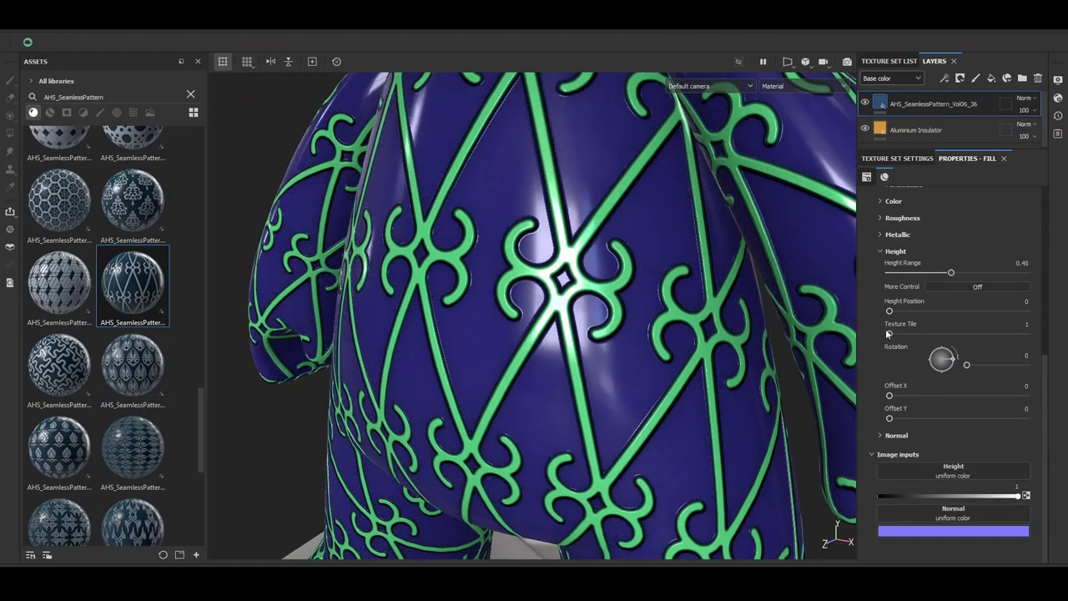
Set Normal Format to DirectX and test Normal Intensity higher and lower, returning it to 1.
{"action": "left_click", "coordinate": [880, 251]}
{"action": "left_click", "coordinate": [881, 413]}
{"action": "scroll", "coordinate": [964, 314], "scroll_direction": "down", "scroll_amount": 2}
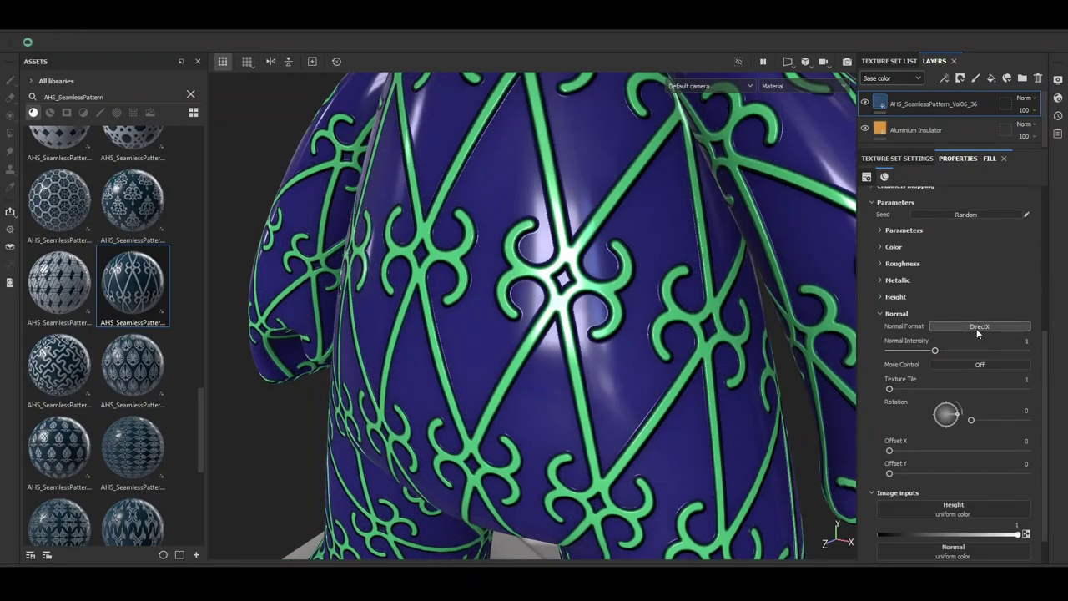
{"action": "left_click", "coordinate": [976, 328]}
{"action": "left_click_drag", "start_coordinate": [935, 350], "coordinate": [989, 352]}
{"action": "left_click_drag", "start_coordinate": [651, 271], "coordinate": [762, 321], "text": "alt"}
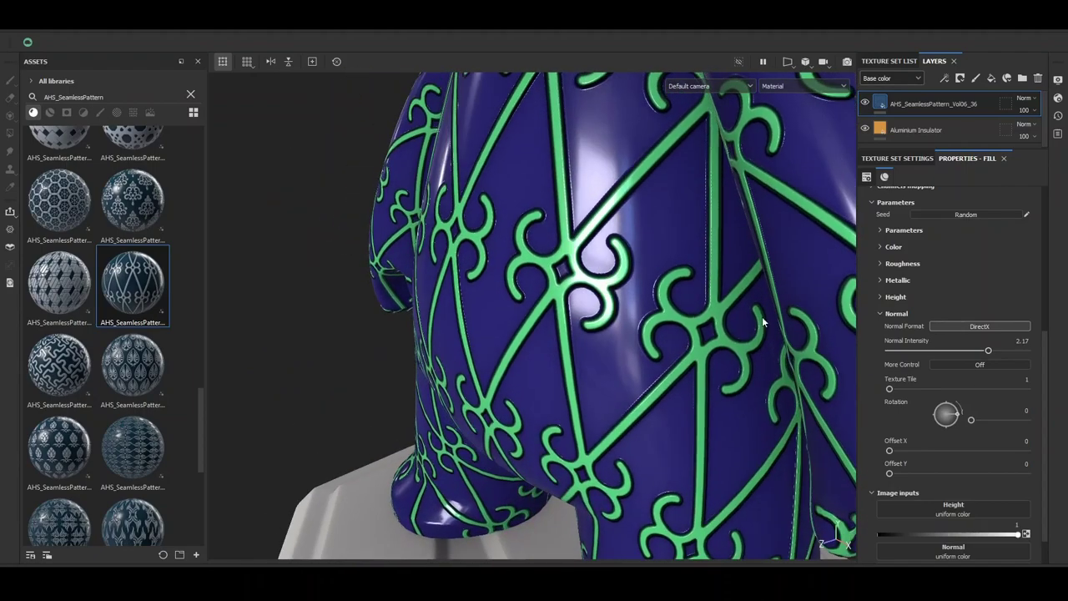
{"action": "left_click", "coordinate": [915, 349]}
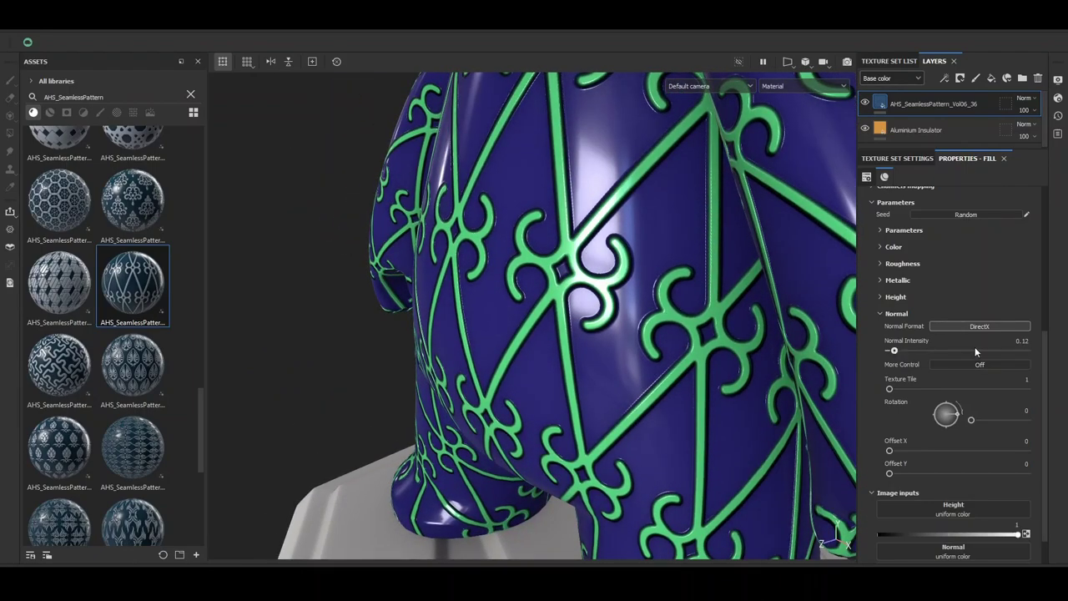
{"action": "left_click", "coordinate": [935, 351]}
Turn on the extra normal More Control options.
{"action": "left_click_drag", "start_coordinate": [601, 288], "coordinate": [664, 292], "text": "alt"}
{"action": "scroll", "coordinate": [886, 343], "scroll_direction": "down", "scroll_amount": 1}
{"action": "left_click", "coordinate": [952, 326]}
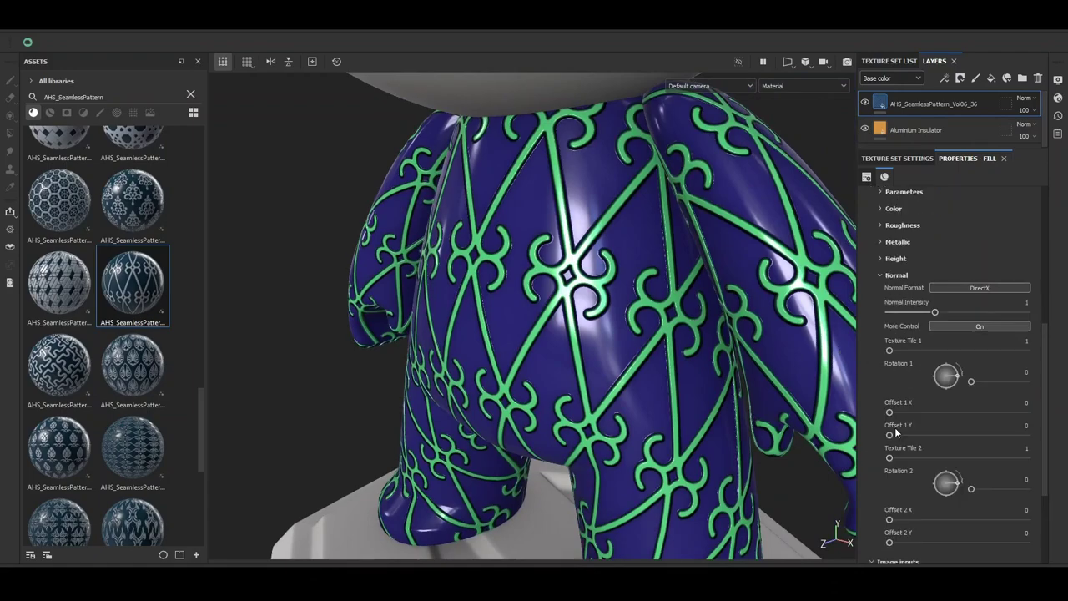
{"action": "scroll", "coordinate": [918, 401], "scroll_direction": "down", "scroll_amount": 4}
{"action": "scroll", "coordinate": [989, 343], "scroll_direction": "up", "scroll_amount": 4}
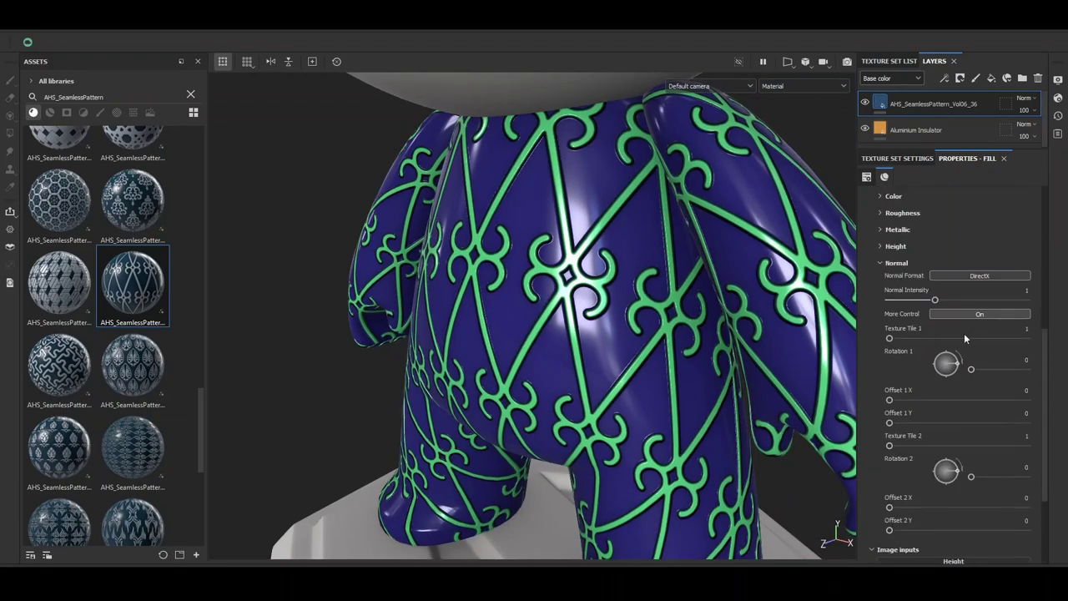
{"action": "scroll", "coordinate": [965, 338], "scroll_direction": "up", "scroll_amount": 5}
{"action": "mouse_move", "coordinate": [551, 317]}
{"action": "left_mouse_down", "text": "alt"}
{"action": "mouse_move", "coordinate": [591, 326]}
{"action": "mouse_move", "coordinate": [521, 274]}
{"action": "mouse_move", "coordinate": [777, 291]}
{"action": "left_mouse_up", "text": "alt"}
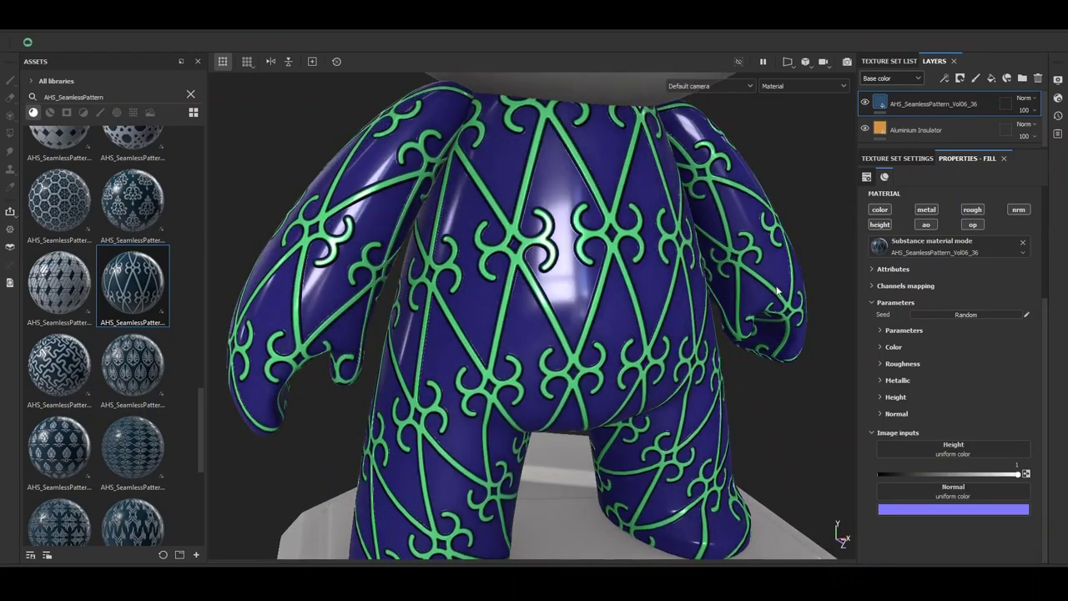
Enlarge the layer stack panel and scroll through the assets for seamless patterns.
{"action": "left_click_drag", "start_coordinate": [922, 151], "coordinate": [894, 218]}
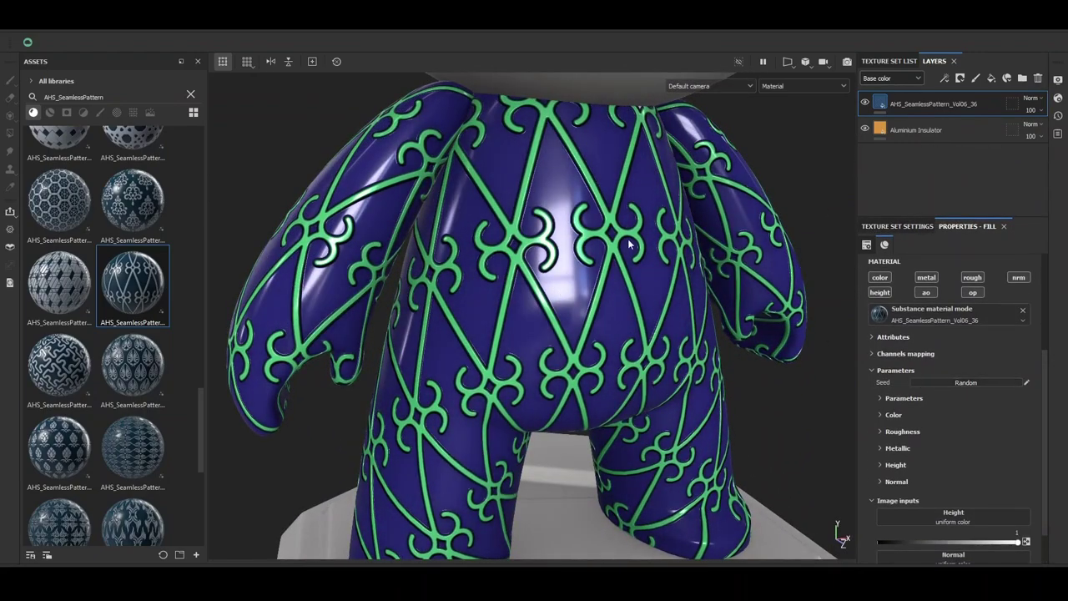
{"action": "scroll", "coordinate": [174, 270], "scroll_direction": "down", "scroll_amount": 1}
{"action": "scroll", "coordinate": [174, 269], "scroll_direction": "down", "scroll_amount": 1}
{"action": "scroll", "coordinate": [173, 266], "scroll_direction": "down", "scroll_amount": 1}
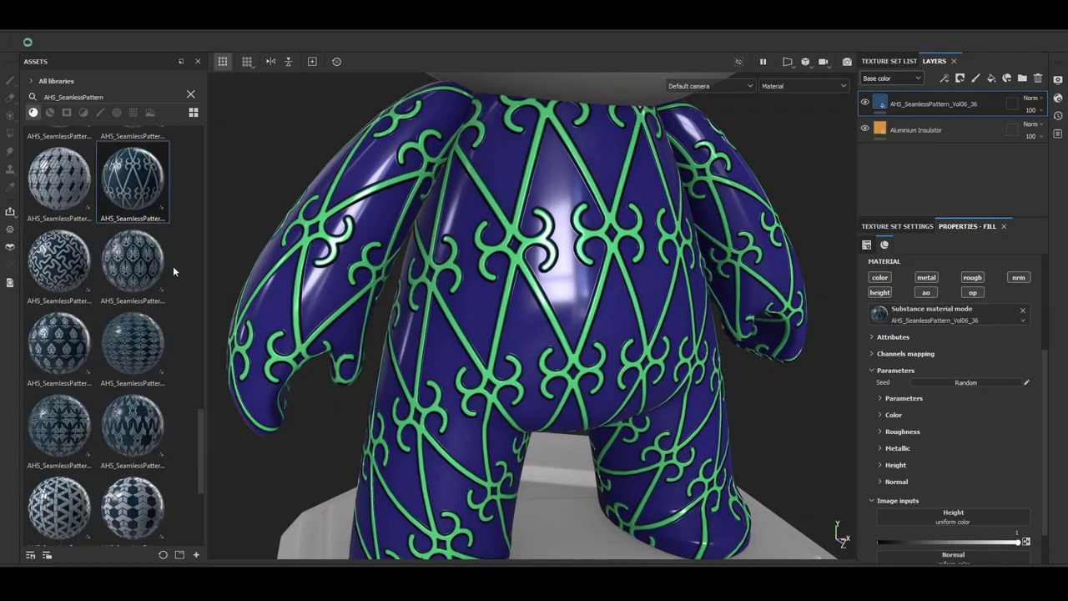
{"action": "mouse_move", "coordinate": [201, 451]}
{"action": "left_mouse_down"}
{"action": "mouse_move", "coordinate": [194, 164]}
{"action": "mouse_move", "coordinate": [198, 269]}
{"action": "mouse_move", "coordinate": [173, 358]}
{"action": "mouse_move", "coordinate": [207, 439]}
{"action": "mouse_move", "coordinate": [195, 499]}
{"action": "left_mouse_up"}
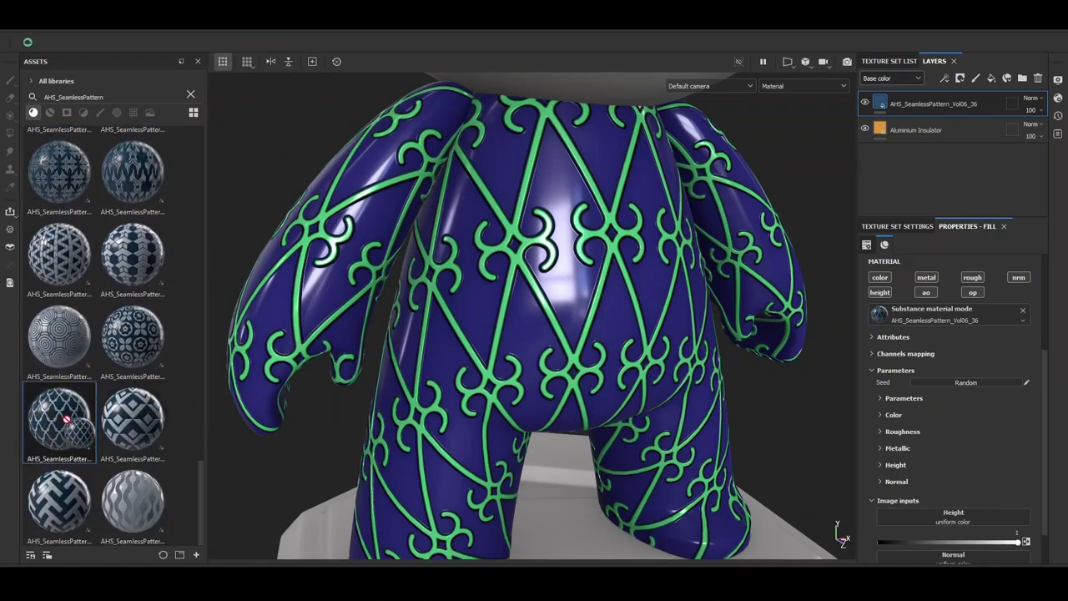
Add AHS_SeamlessPattern_Vol06_47 to the layer stack and delete the old Vol06_36 layer.
{"action": "left_click_drag", "start_coordinate": [67, 413], "coordinate": [422, 313]}
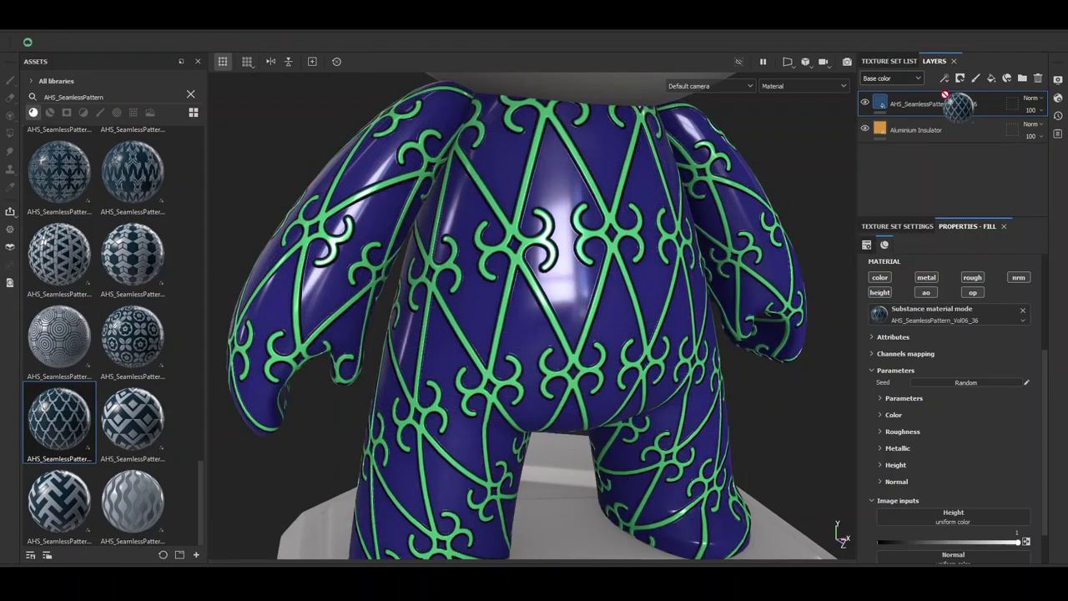
{"action": "left_click_drag", "start_coordinate": [96, 414], "coordinate": [943, 118]}
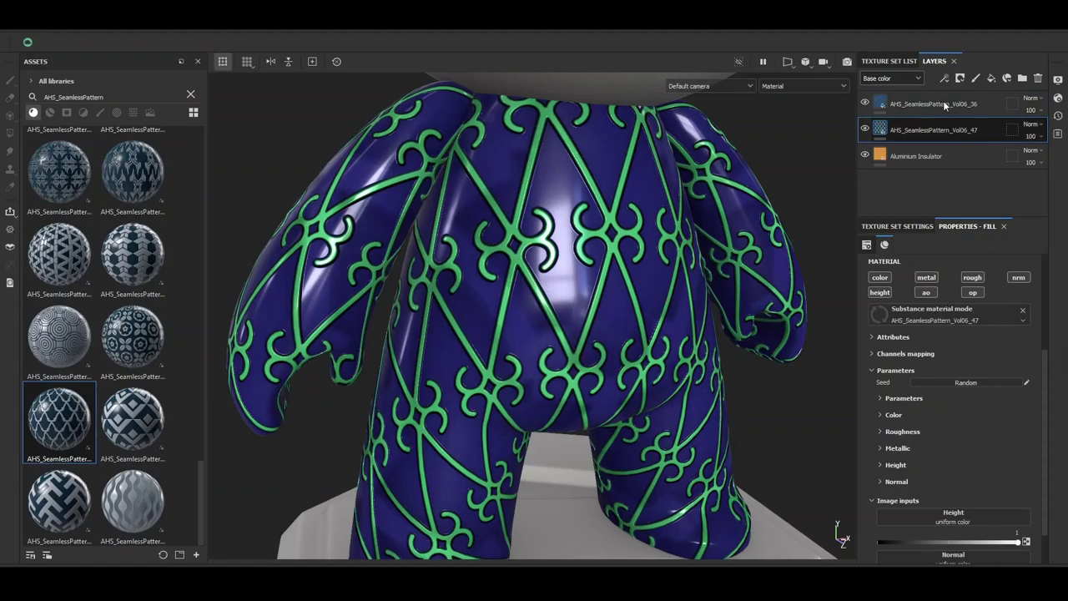
{"action": "left_click", "coordinate": [934, 104]}
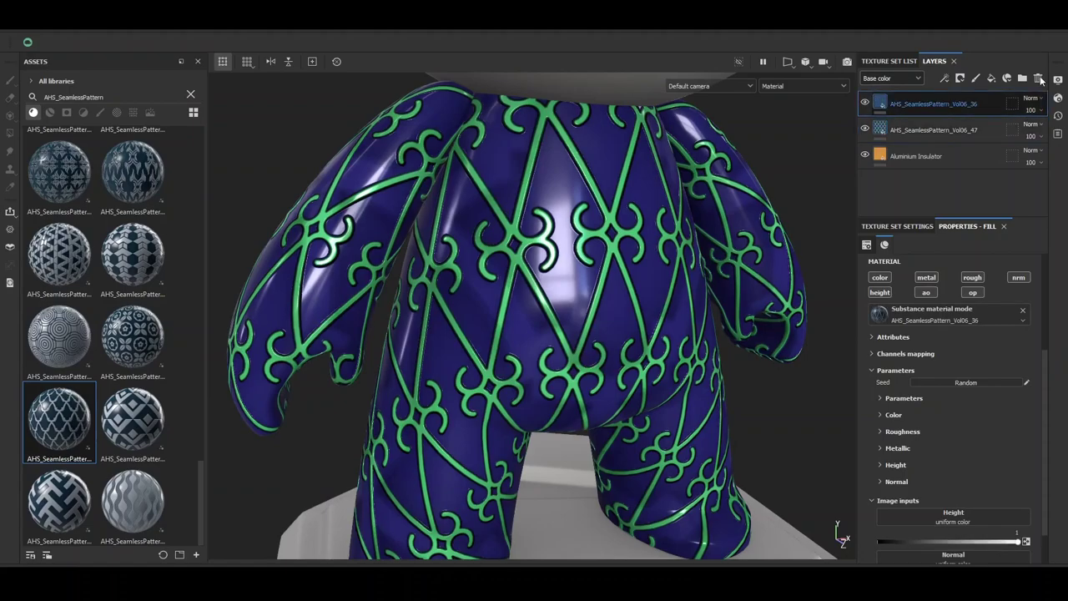
{"action": "key", "text": "Delete"}
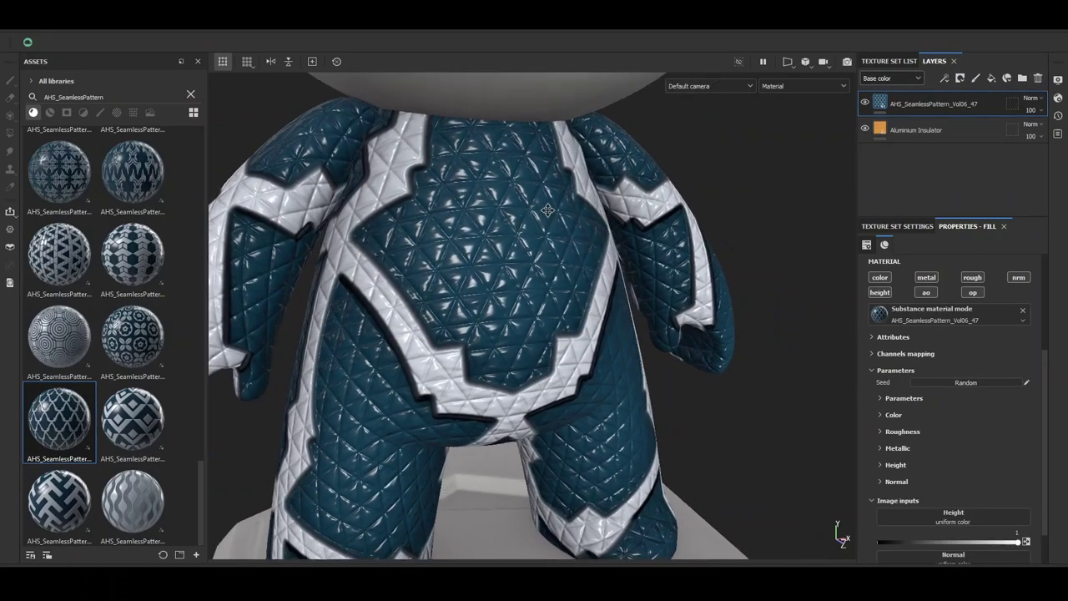
Preview the Normal and Height channels on the model, then return to Base color.
{"action": "left_click_drag", "start_coordinate": [653, 216], "coordinate": [507, 230], "text": "alt"}
{"action": "scroll", "coordinate": [506, 229], "scroll_direction": "up", "scroll_amount": 2}
{"action": "left_click", "coordinate": [892, 77]}
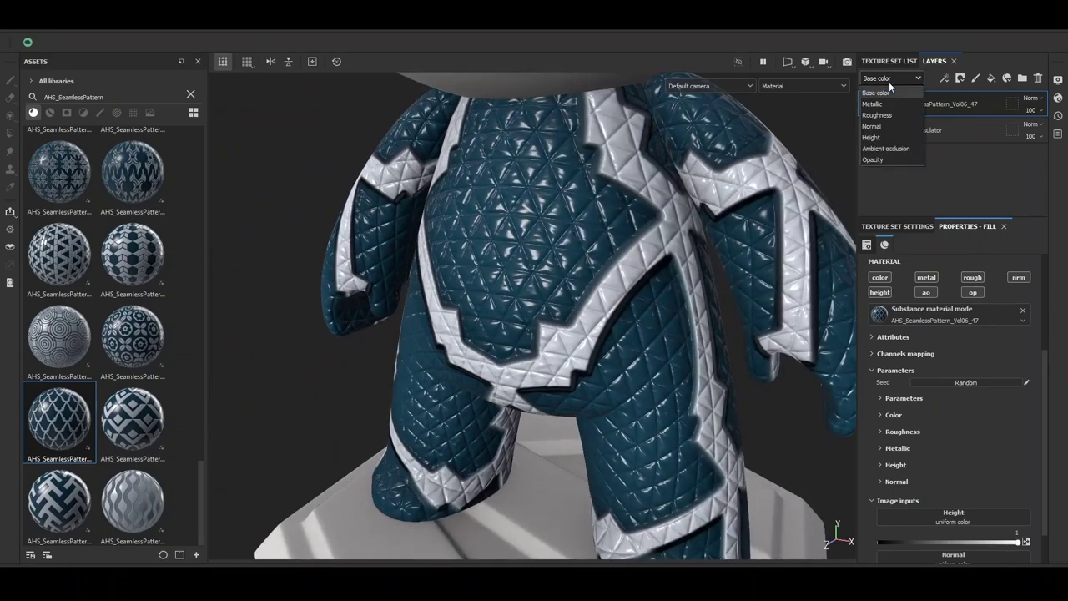
{"action": "left_click", "coordinate": [891, 131]}
{"action": "left_click", "coordinate": [1035, 98]}
{"action": "left_click", "coordinate": [892, 77]}
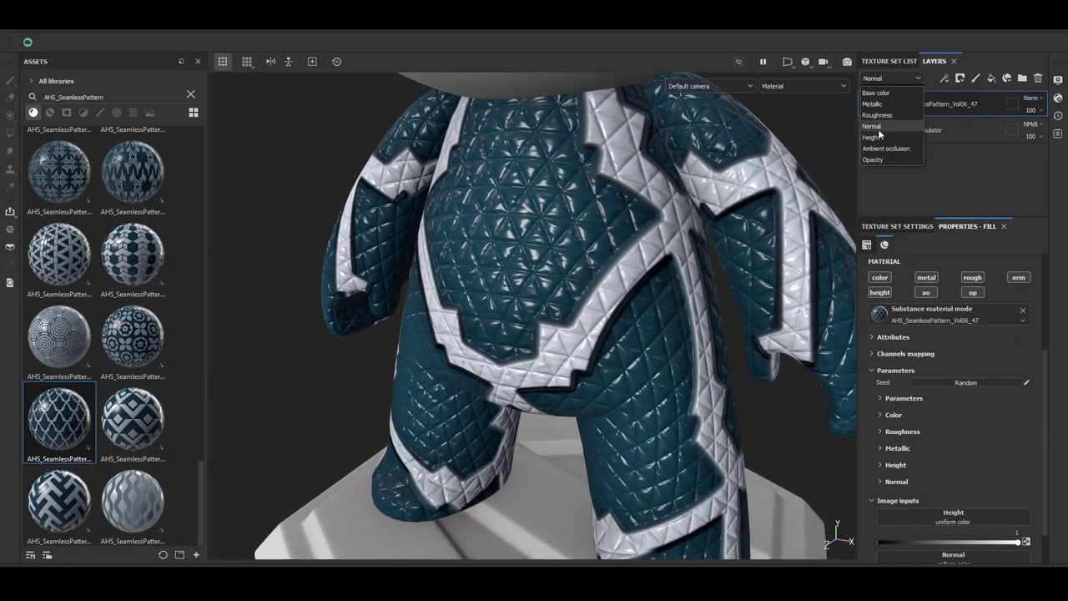
{"action": "left_click", "coordinate": [891, 99]}
{"action": "left_click", "coordinate": [1034, 100]}
{"action": "left_click", "coordinate": [1000, 127]}
{"action": "left_click", "coordinate": [891, 77]}
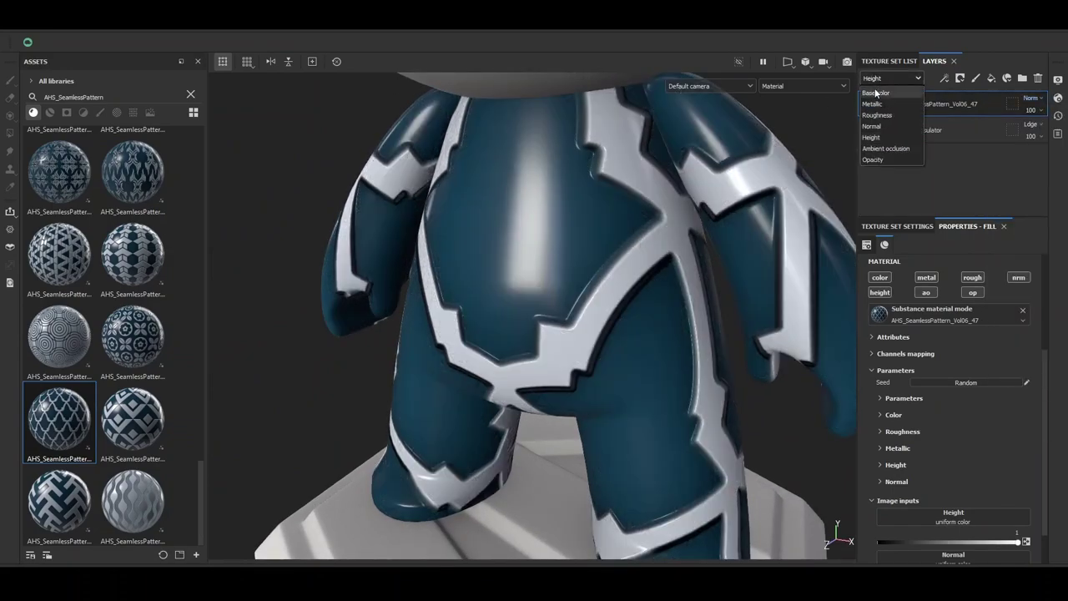
{"action": "left_click", "coordinate": [891, 89]}
In Channels mapping, set Mask to the pattern's 'mask' output, then show the pattern's Parameters.
{"action": "left_click_drag", "start_coordinate": [911, 219], "coordinate": [912, 158]}
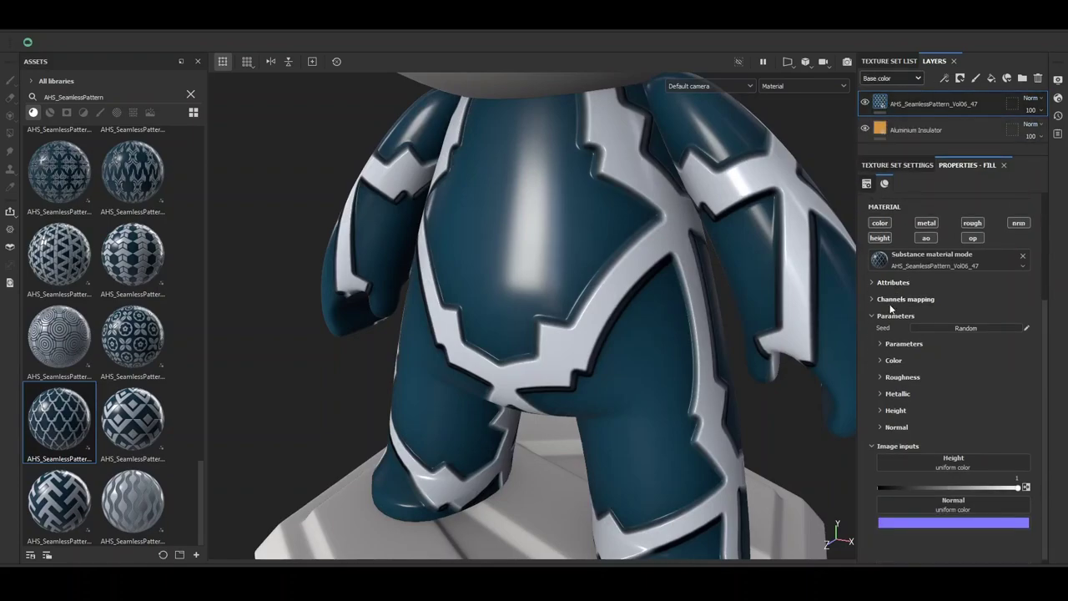
{"action": "left_click", "coordinate": [893, 299]}
{"action": "left_click", "coordinate": [931, 434]}
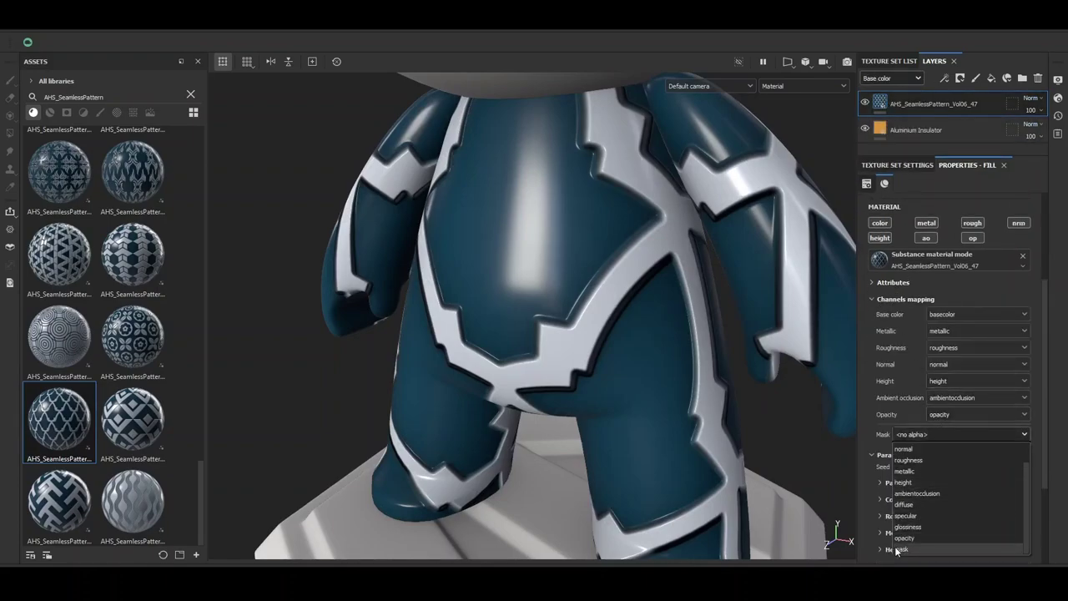
{"action": "left_click", "coordinate": [897, 546]}
{"action": "left_click", "coordinate": [880, 300]}
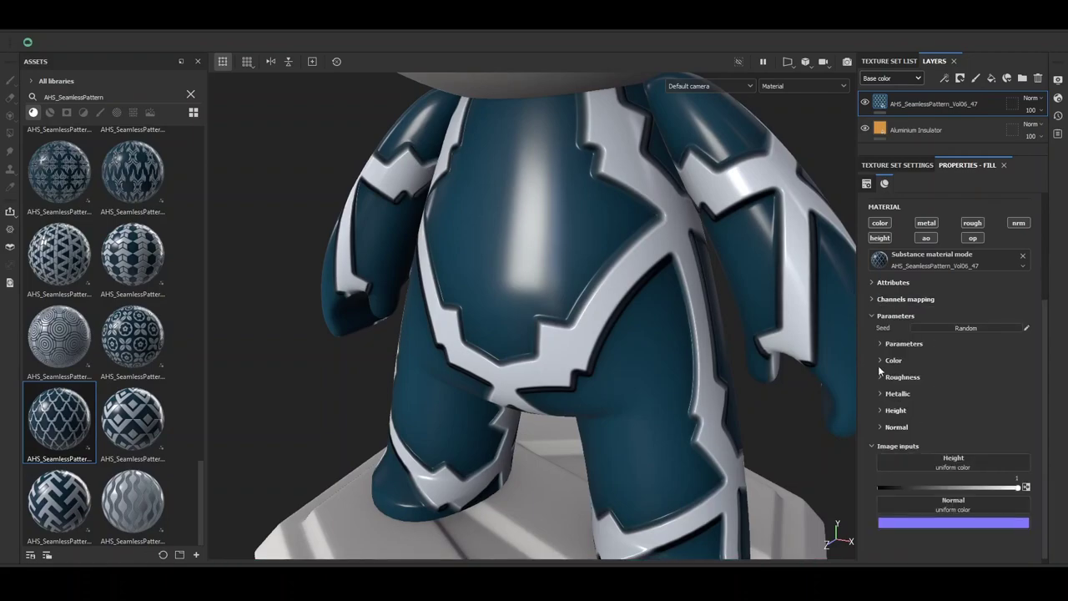
{"action": "left_click", "coordinate": [902, 343]}
{"action": "scroll", "coordinate": [935, 268], "scroll_direction": "up", "scroll_amount": 2}
Set the pattern's tiling scale to 3 after trying 5.
{"action": "type", "text": "5"}
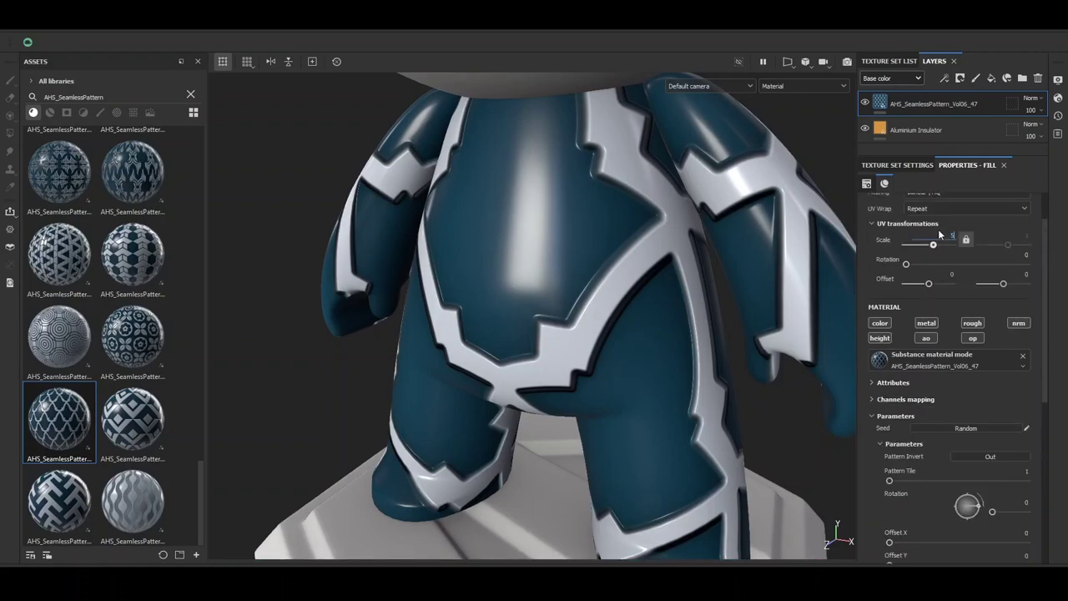
{"action": "key", "text": "Return"}
{"action": "scroll", "coordinate": [496, 236], "scroll_direction": "down", "scroll_amount": 3}
{"action": "scroll", "coordinate": [497, 236], "scroll_direction": "up", "scroll_amount": 3}
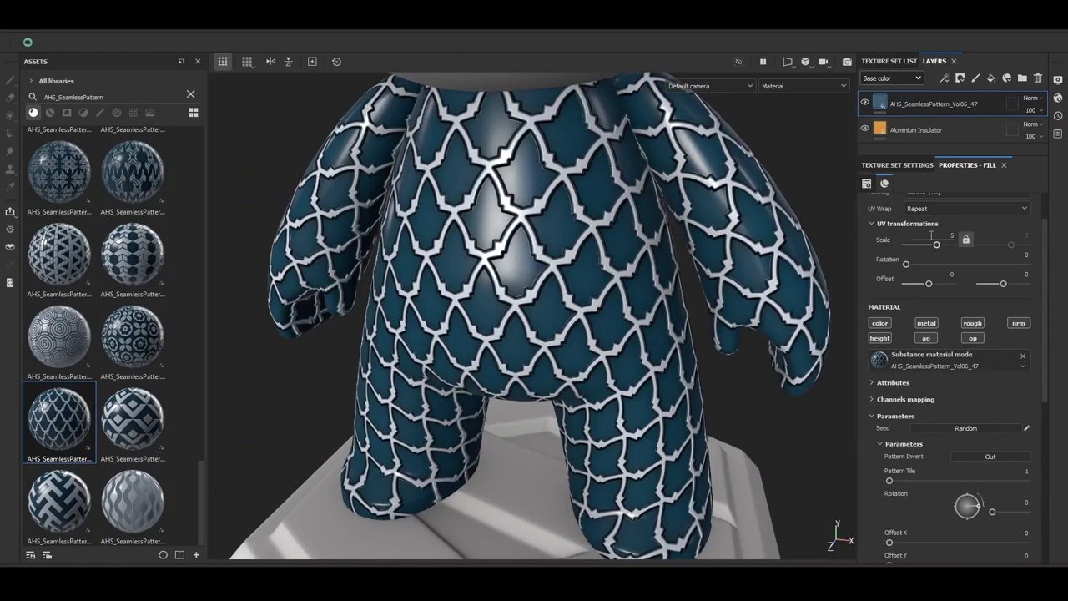
{"action": "left_click_drag", "start_coordinate": [936, 244], "coordinate": [936, 244]}
{"action": "type", "text": "3"}
{"action": "key", "text": "Return"}
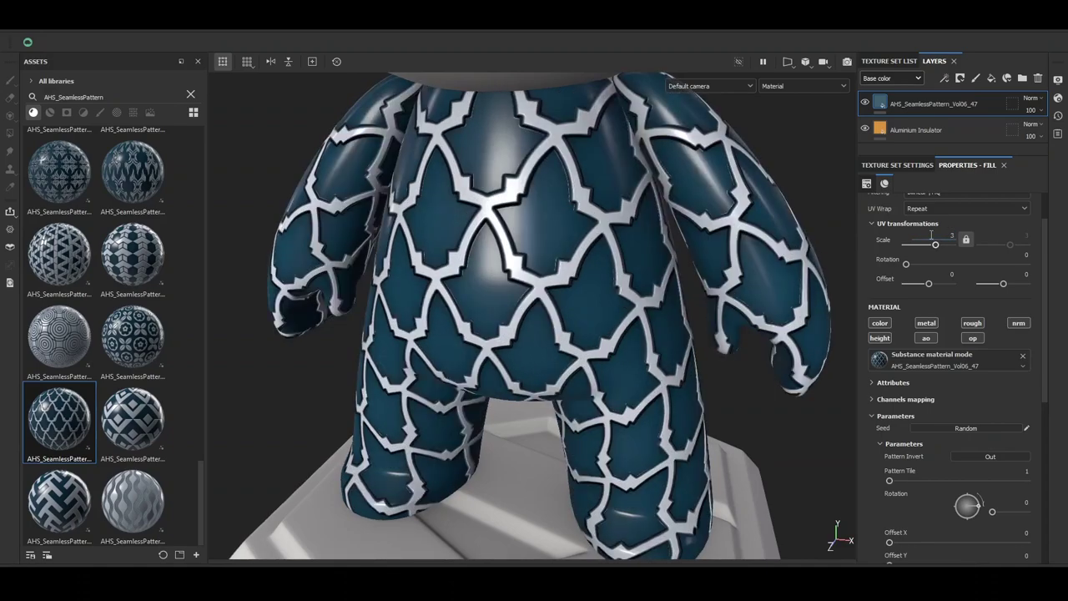
Raise Blur Intensity to about 1.13, enable Pattern Range Control at 0.05, and set AO to 0.028.
{"action": "scroll", "coordinate": [883, 382], "scroll_direction": "down", "scroll_amount": 4}
{"action": "left_click", "coordinate": [918, 477]}
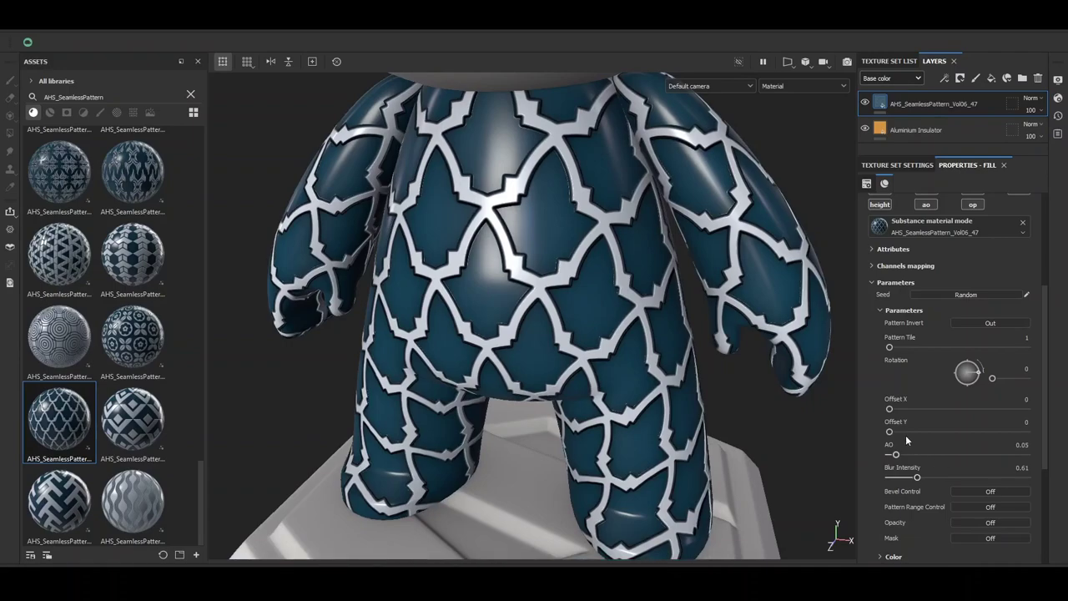
{"action": "scroll", "coordinate": [906, 435], "scroll_direction": "down", "scroll_amount": 2}
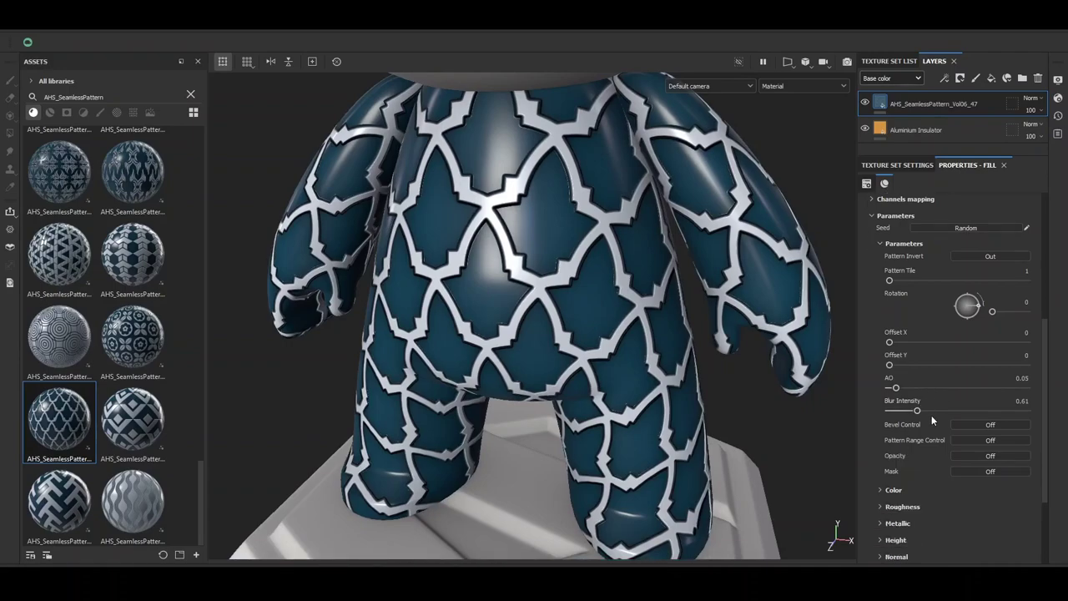
{"action": "left_click", "coordinate": [970, 439]}
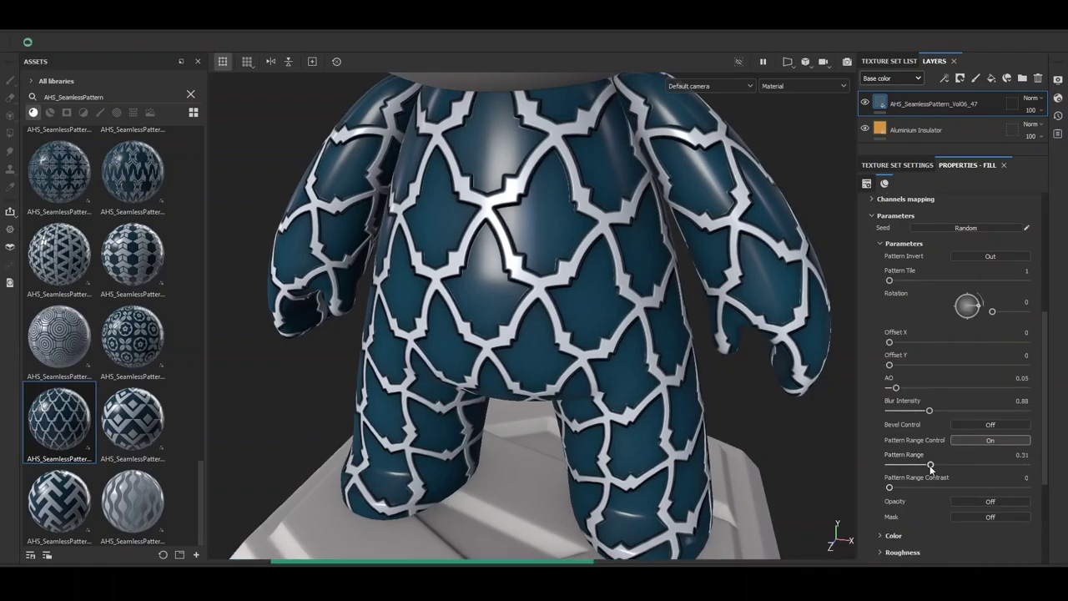
{"action": "left_click", "coordinate": [929, 465]}
{"action": "left_click", "coordinate": [910, 465]}
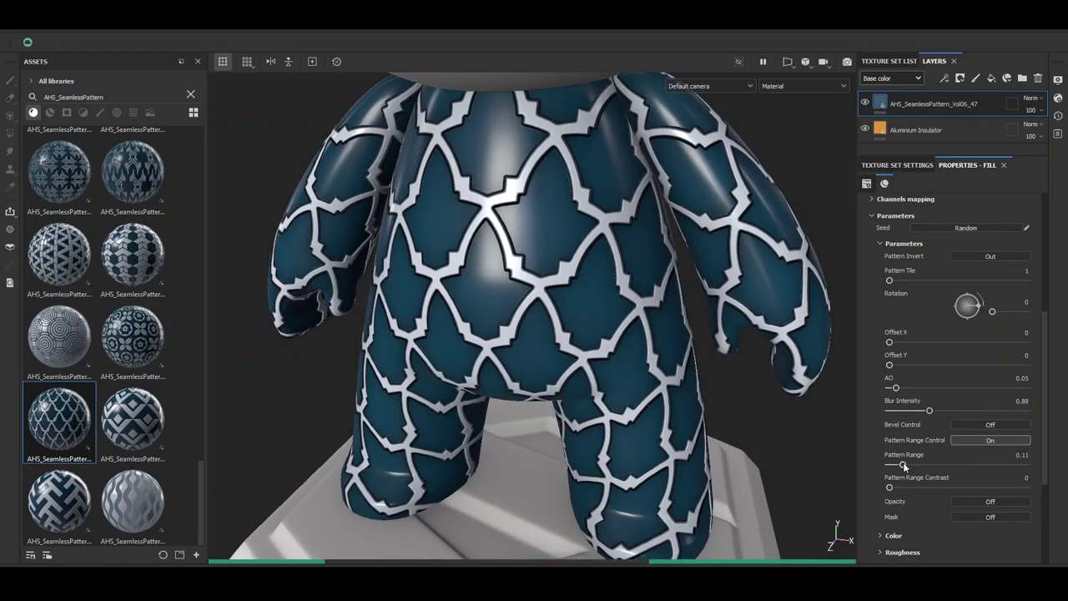
{"action": "left_click", "coordinate": [940, 410]}
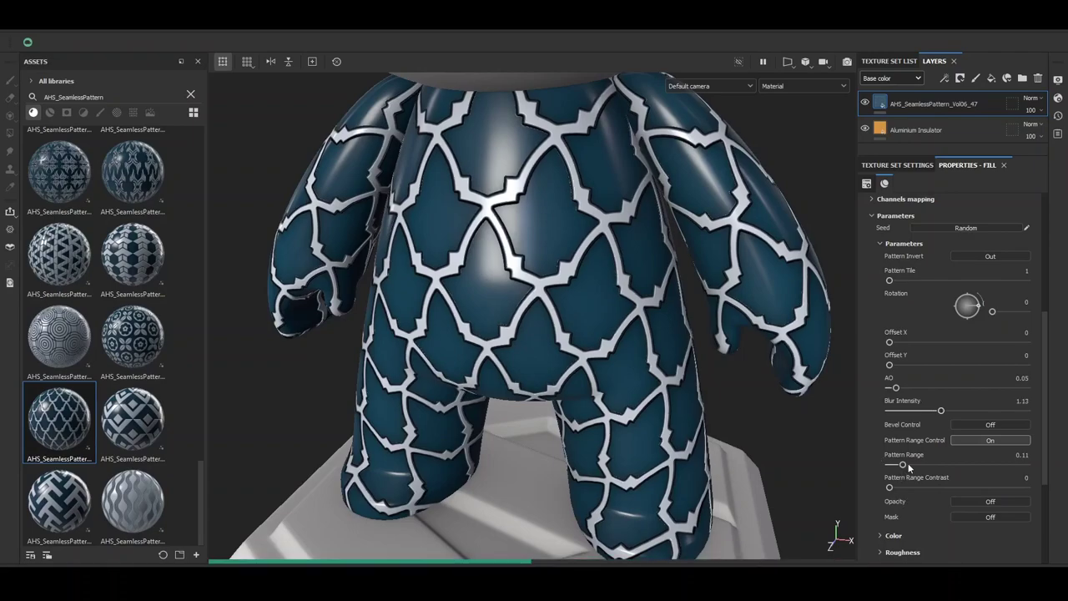
{"action": "left_click_drag", "start_coordinate": [900, 464], "coordinate": [898, 464]}
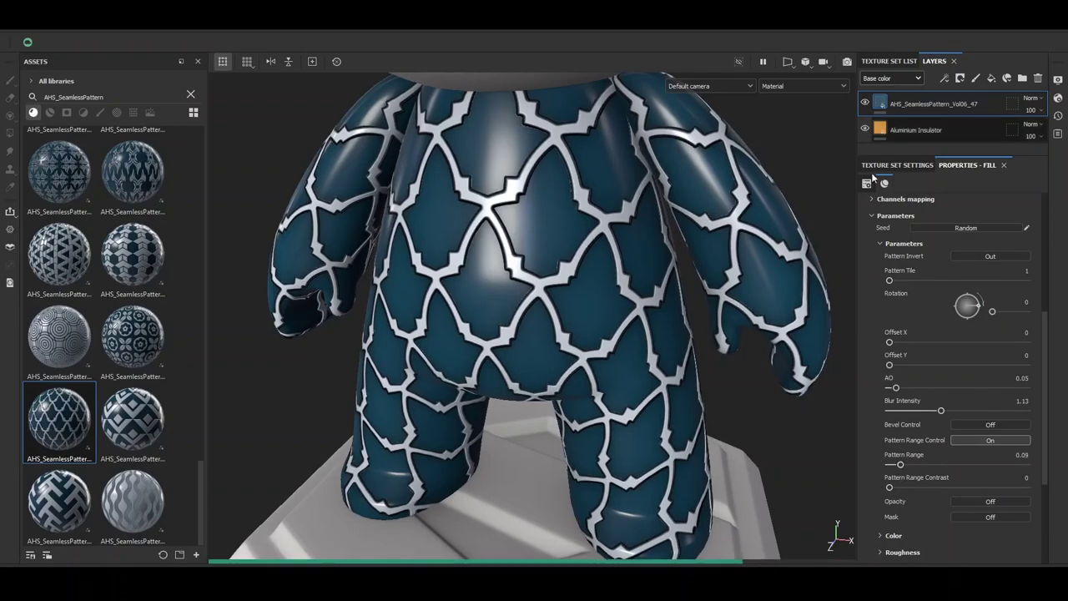
{"action": "left_click", "coordinate": [894, 465]}
{"action": "mouse_move", "coordinate": [574, 297]}
{"action": "left_mouse_down", "text": "alt"}
{"action": "mouse_move", "coordinate": [567, 269]}
{"action": "mouse_move", "coordinate": [869, 453]}
{"action": "left_mouse_up", "text": "alt"}
{"action": "scroll", "coordinate": [878, 462], "scroll_direction": "up", "scroll_amount": 2}
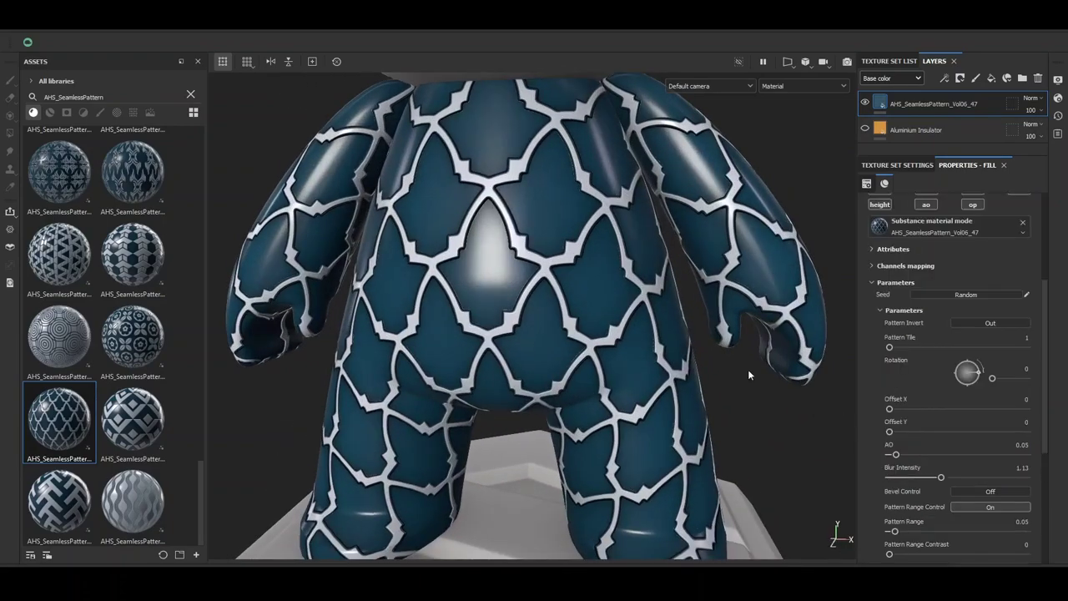
{"action": "left_click_drag", "start_coordinate": [748, 369], "coordinate": [994, 423], "text": "alt"}
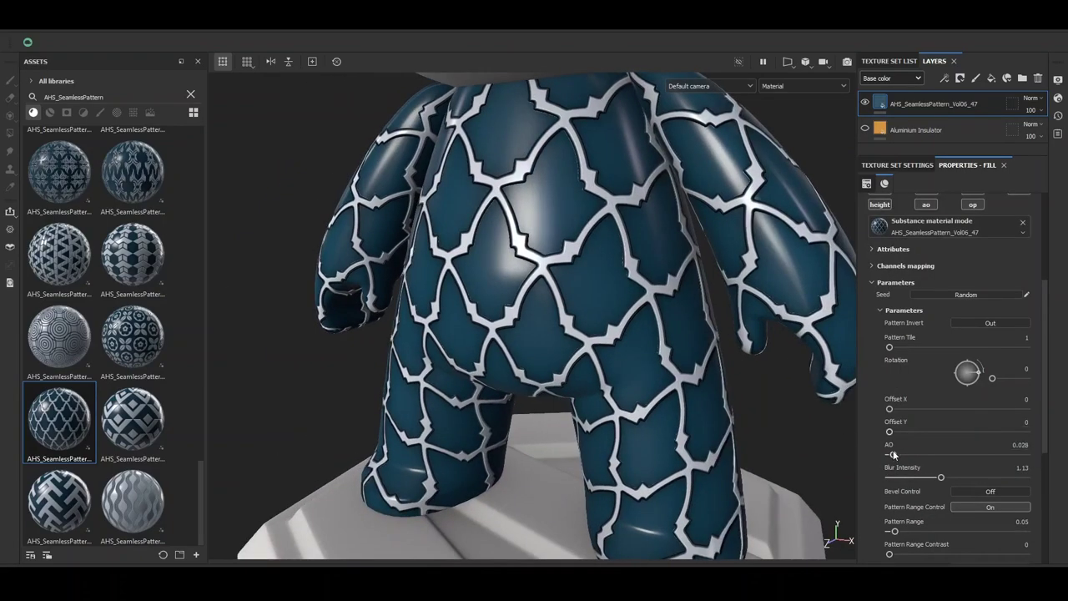
Drop the Opacity cutout and turn the pattern's Mask on, so gold shows inside the tiles.
{"action": "left_click_drag", "start_coordinate": [567, 256], "coordinate": [601, 242], "text": "alt"}
{"action": "scroll", "coordinate": [878, 352], "scroll_direction": "down", "scroll_amount": 5}
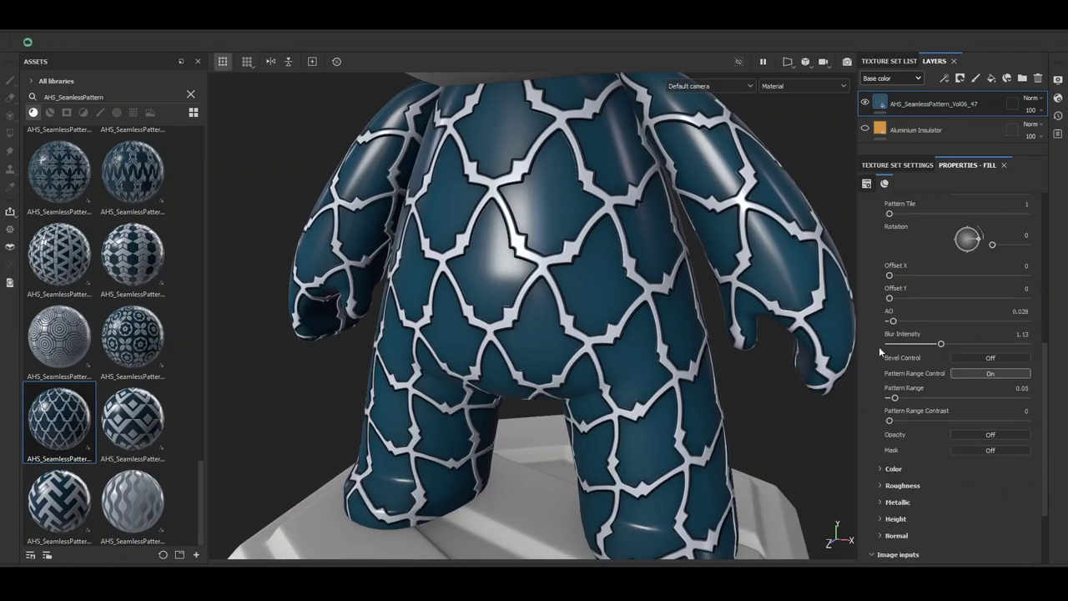
{"action": "left_click", "coordinate": [980, 399]}
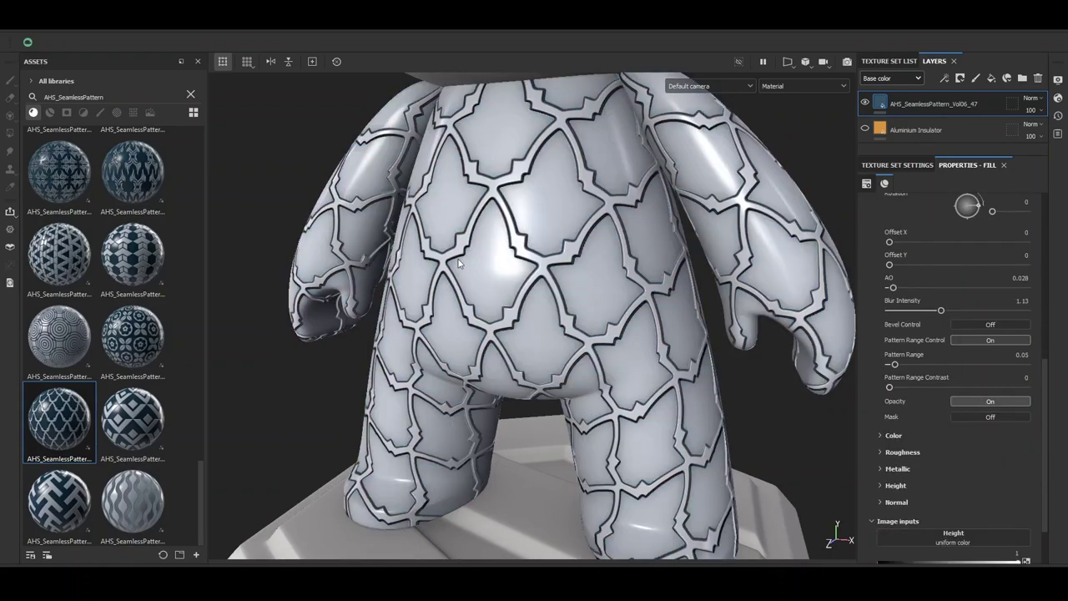
{"action": "left_click_drag", "start_coordinate": [482, 263], "coordinate": [841, 388], "text": "alt"}
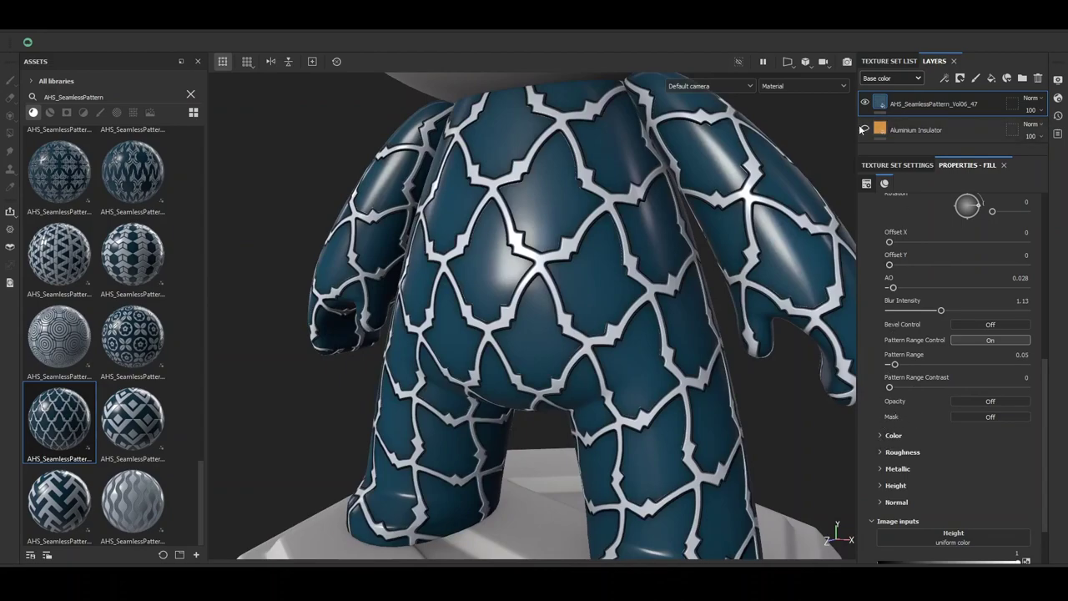
{"action": "left_click", "coordinate": [990, 417]}
{"action": "mouse_move", "coordinate": [486, 299]}
{"action": "left_mouse_down", "text": "alt"}
{"action": "mouse_move", "coordinate": [529, 229]}
{"action": "mouse_move", "coordinate": [690, 362]}
{"action": "left_mouse_up", "text": "alt"}
{"action": "scroll", "coordinate": [878, 429], "scroll_direction": "down", "scroll_amount": 1}
{"action": "left_click_drag", "start_coordinate": [851, 434], "coordinate": [847, 459], "text": "alt"}
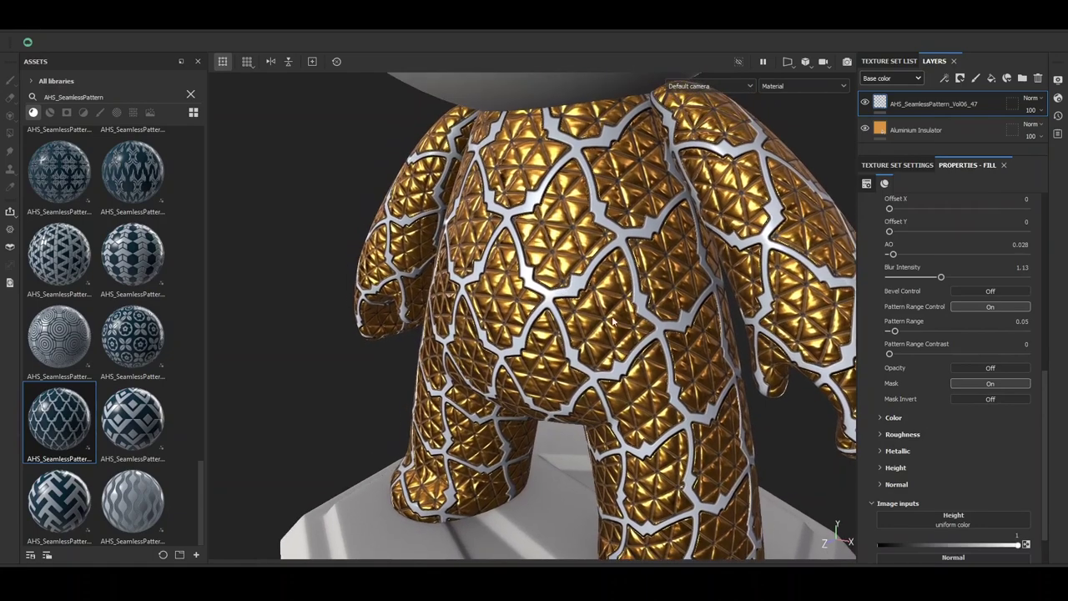
{"action": "left_click", "coordinate": [861, 418]}
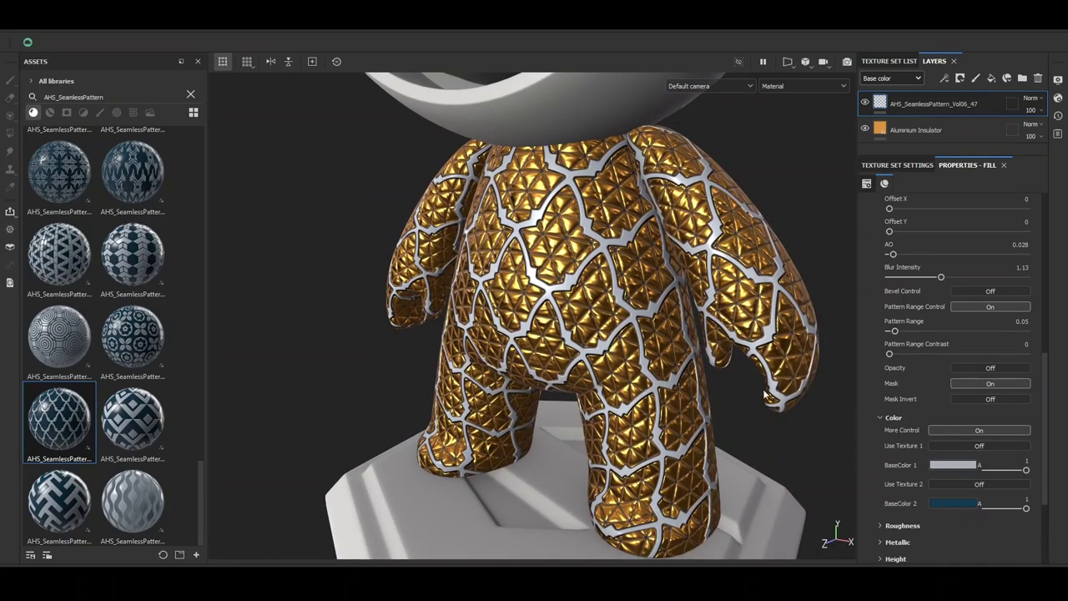
{"action": "left_click_drag", "start_coordinate": [200, 477], "coordinate": [206, 240]}
{"action": "scroll", "coordinate": [900, 399], "scroll_direction": "down", "scroll_amount": 2}
{"action": "scroll", "coordinate": [899, 399], "scroll_direction": "down", "scroll_amount": 2}
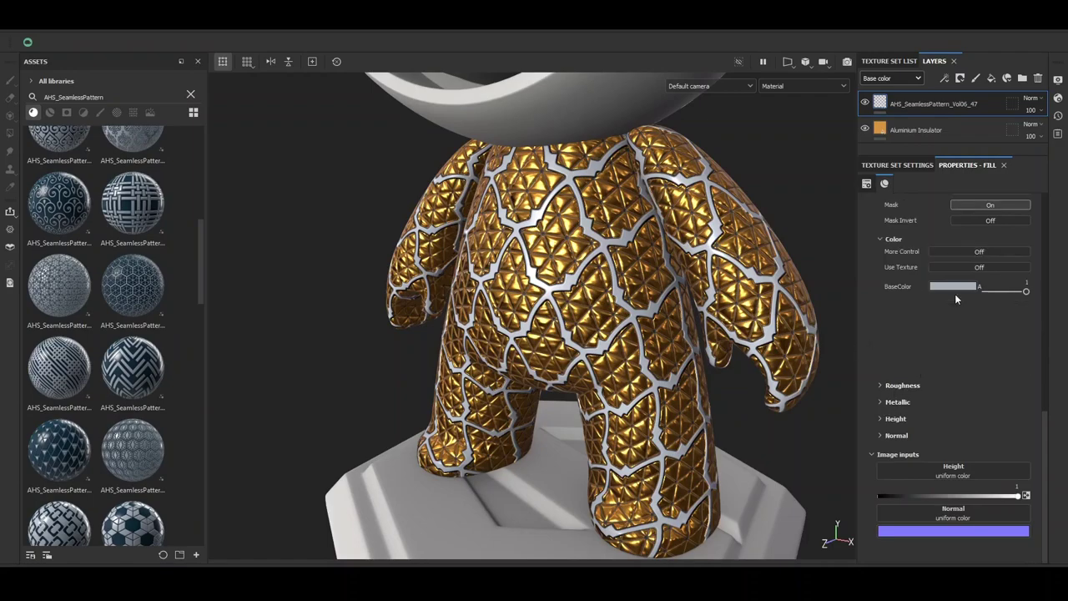
Give the pattern lines a single black base color and roughness of about 0.14.
{"action": "left_click", "coordinate": [960, 291]}
{"action": "left_click", "coordinate": [963, 366]}
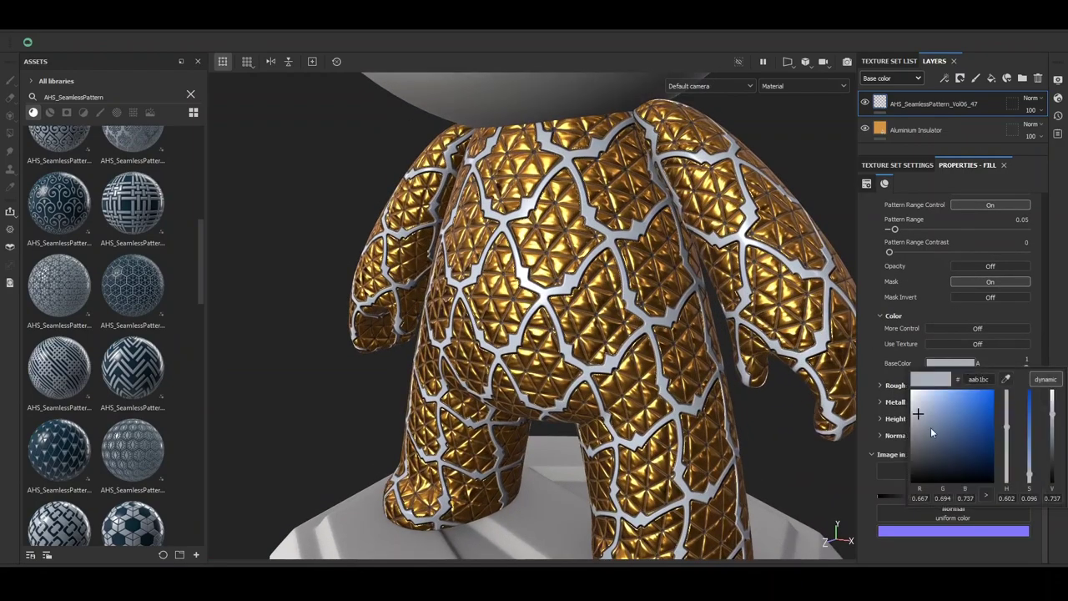
{"action": "left_click_drag", "start_coordinate": [934, 432], "coordinate": [907, 477]}
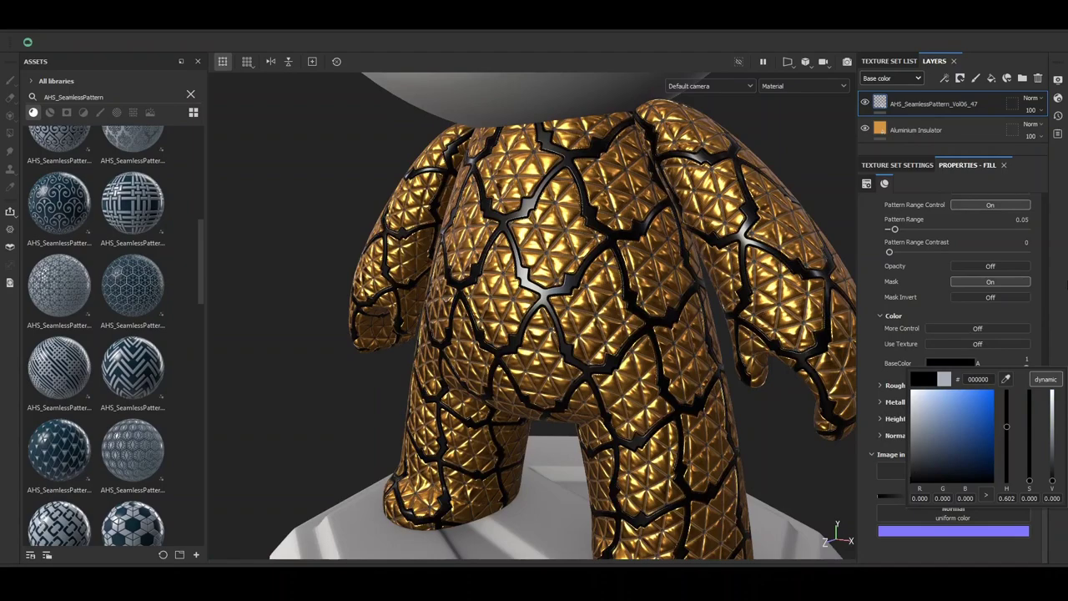
{"action": "left_click", "coordinate": [883, 386]}
{"action": "left_click", "coordinate": [882, 386]}
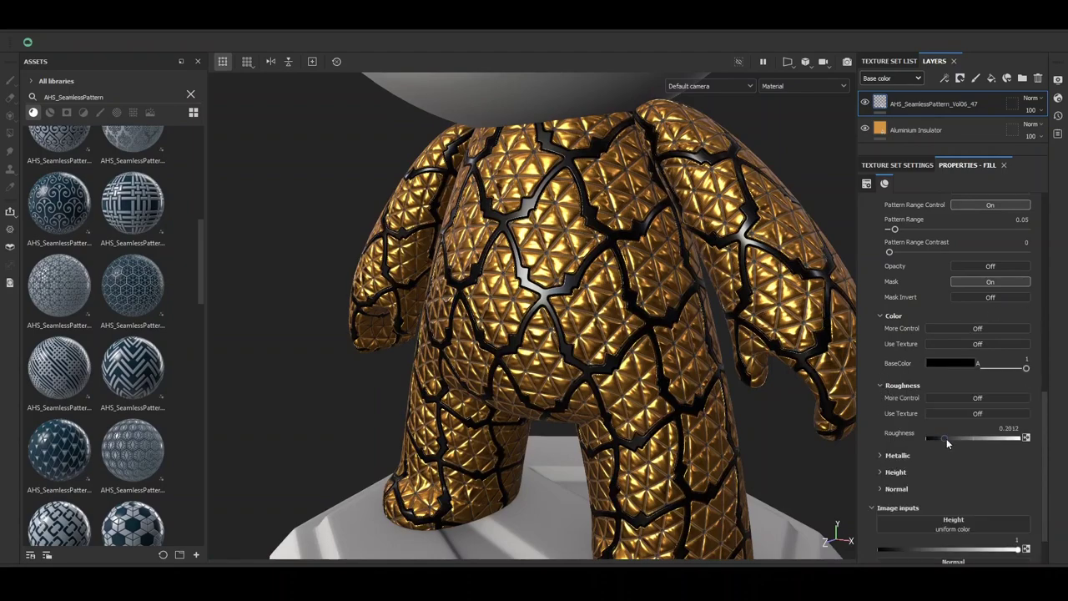
{"action": "left_click_drag", "start_coordinate": [947, 439], "coordinate": [938, 439]}
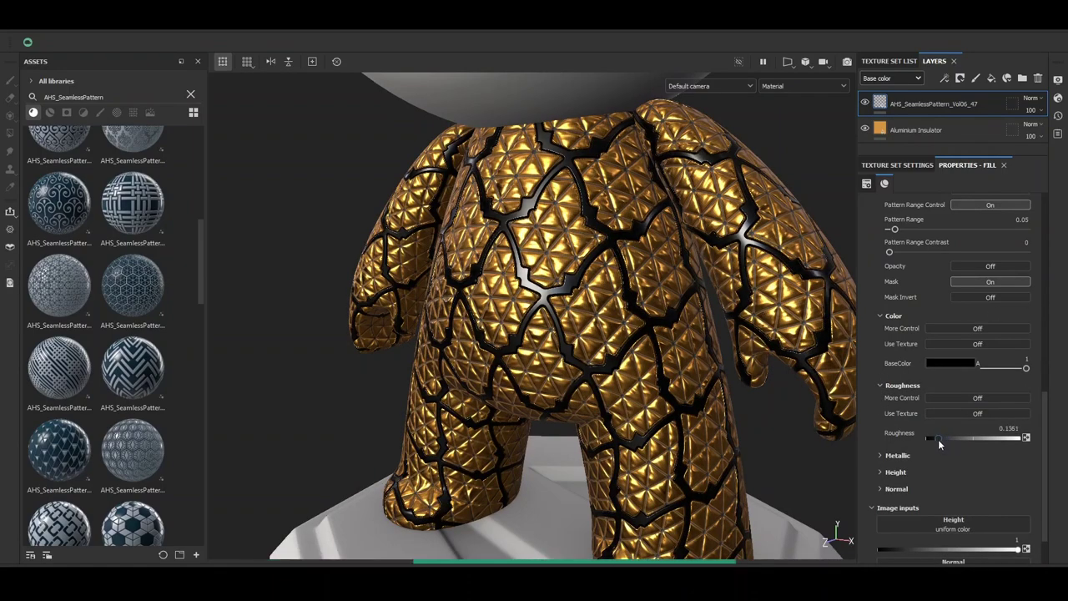
{"action": "left_click", "coordinate": [884, 387]}
Set the grooves' Metallic to 0.3136 after trying about 0.92.
{"action": "left_click", "coordinate": [893, 402]}
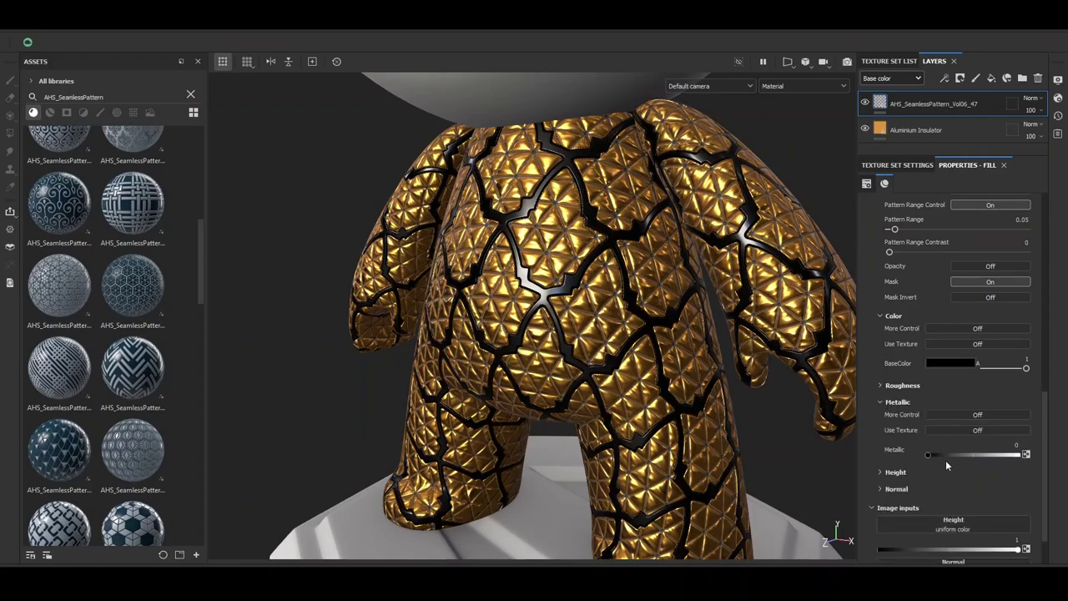
{"action": "left_click", "coordinate": [1001, 455]}
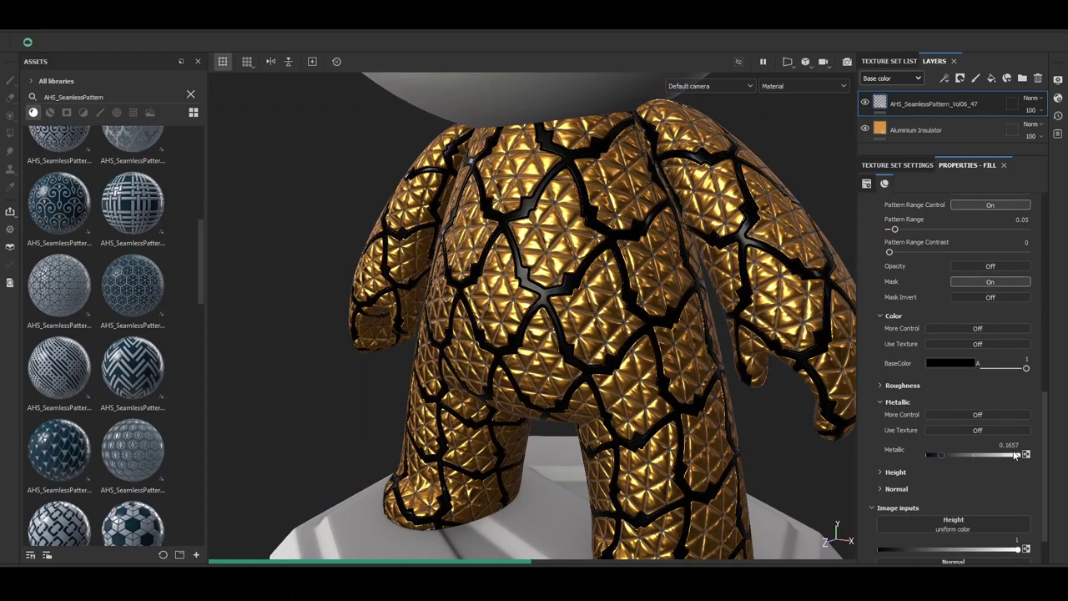
{"action": "left_click_drag", "start_coordinate": [1002, 455], "coordinate": [1014, 455]}
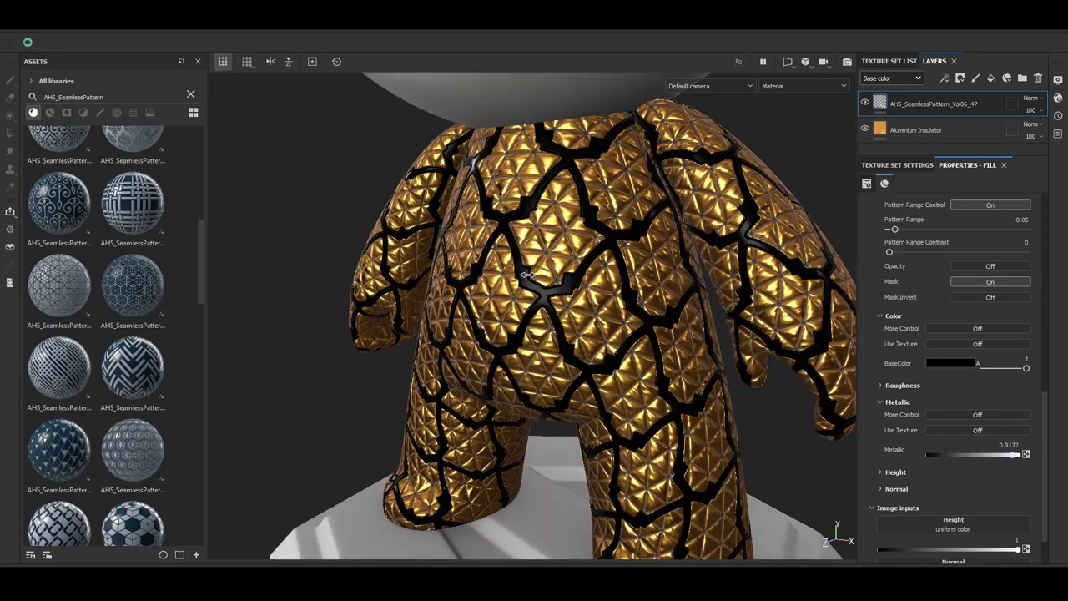
{"action": "scroll", "coordinate": [568, 269], "scroll_direction": "up", "scroll_amount": 5}
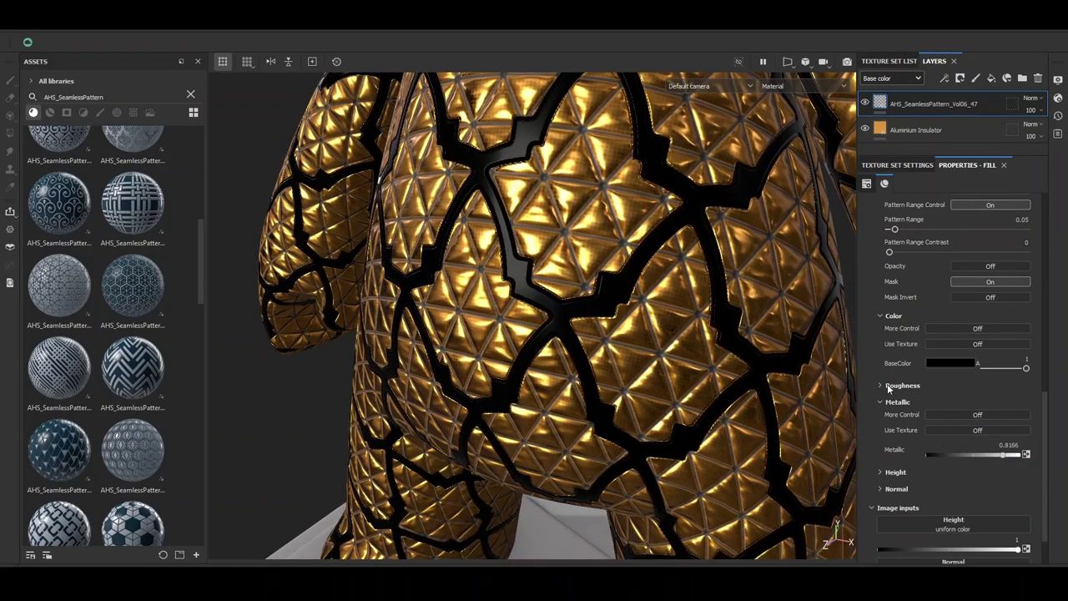
{"action": "left_click", "coordinate": [888, 386]}
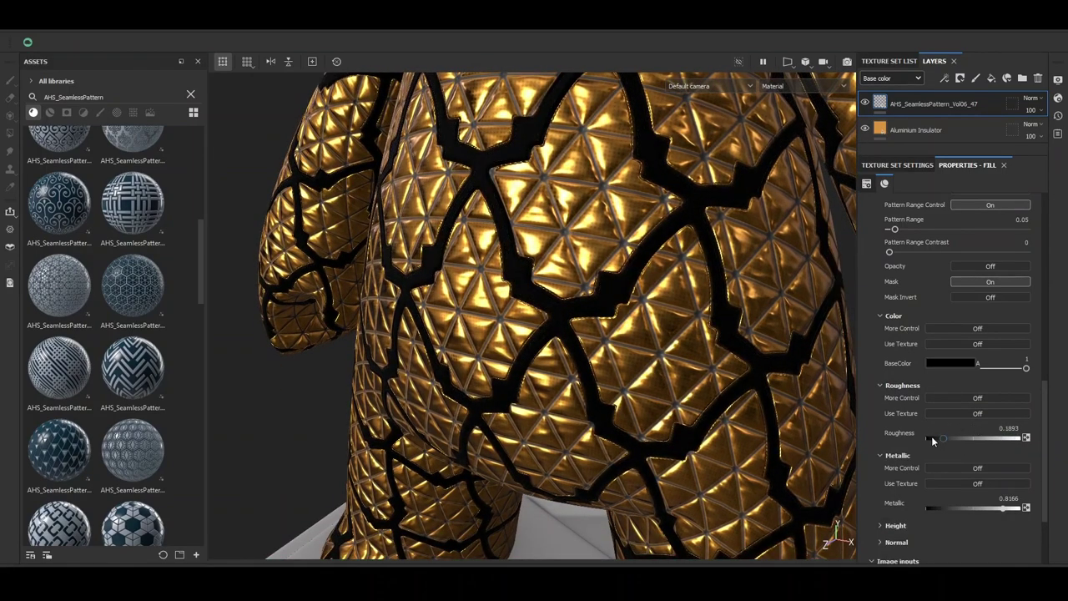
{"action": "left_click", "coordinate": [899, 385]}
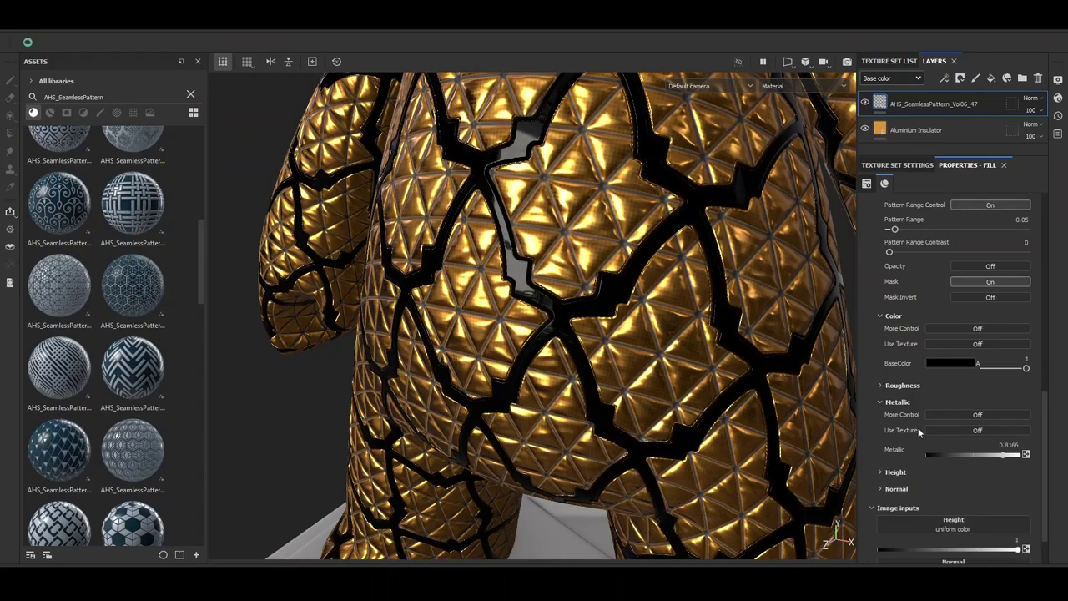
{"action": "left_click_drag", "start_coordinate": [990, 456], "coordinate": [955, 455]}
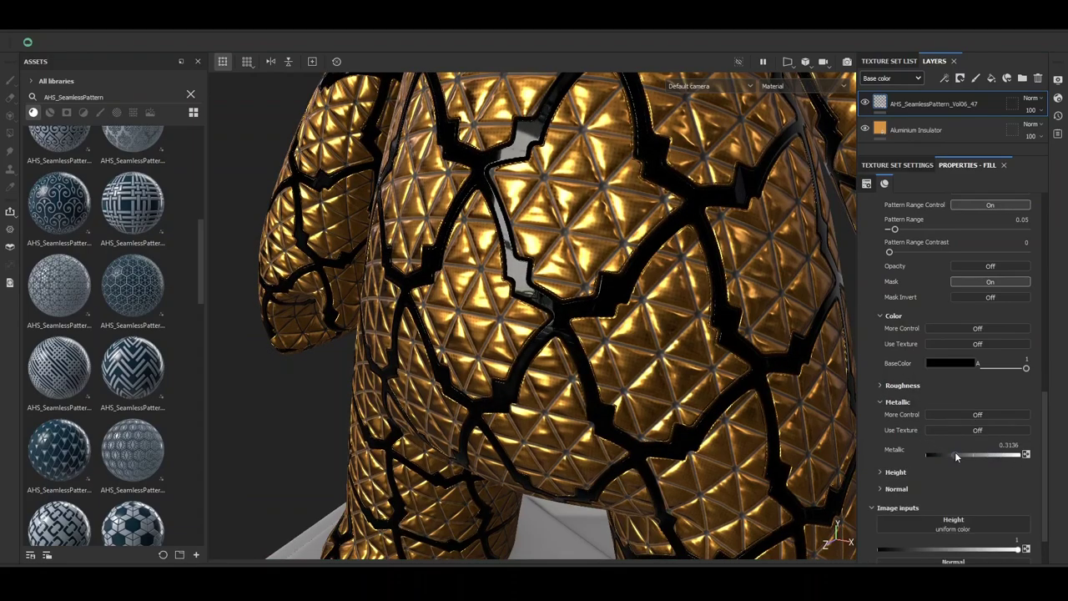
{"action": "scroll", "coordinate": [495, 198], "scroll_direction": "down", "scroll_amount": 5}
{"action": "left_click_drag", "start_coordinate": [495, 198], "coordinate": [512, 269], "text": "alt"}
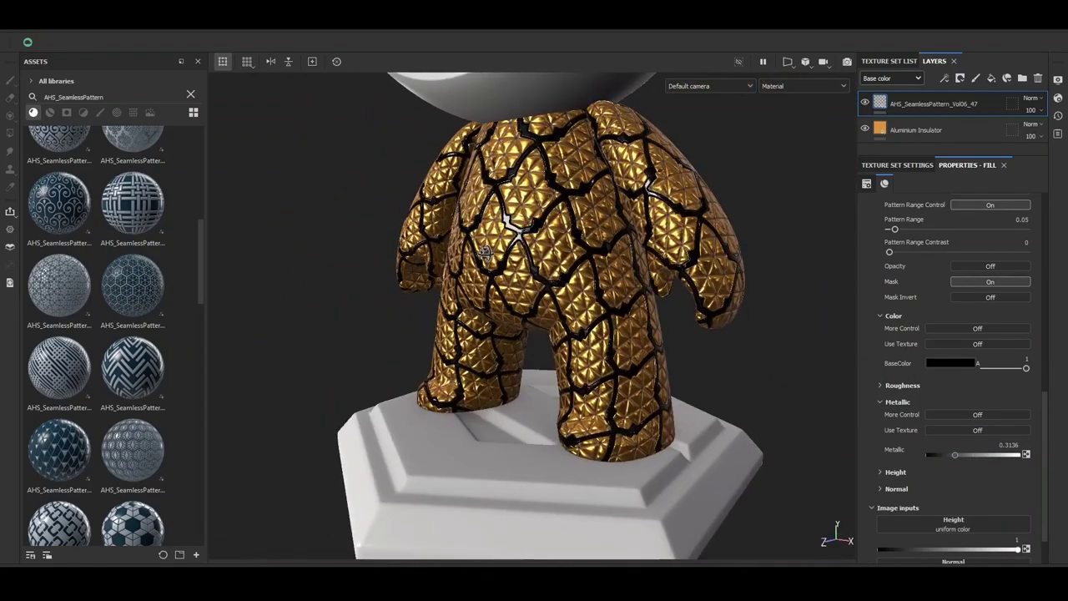
Make the grooves a light colour and raise their Metallic to 0.8817.
{"action": "left_click", "coordinate": [898, 402]}
{"action": "left_click", "coordinate": [951, 363]}
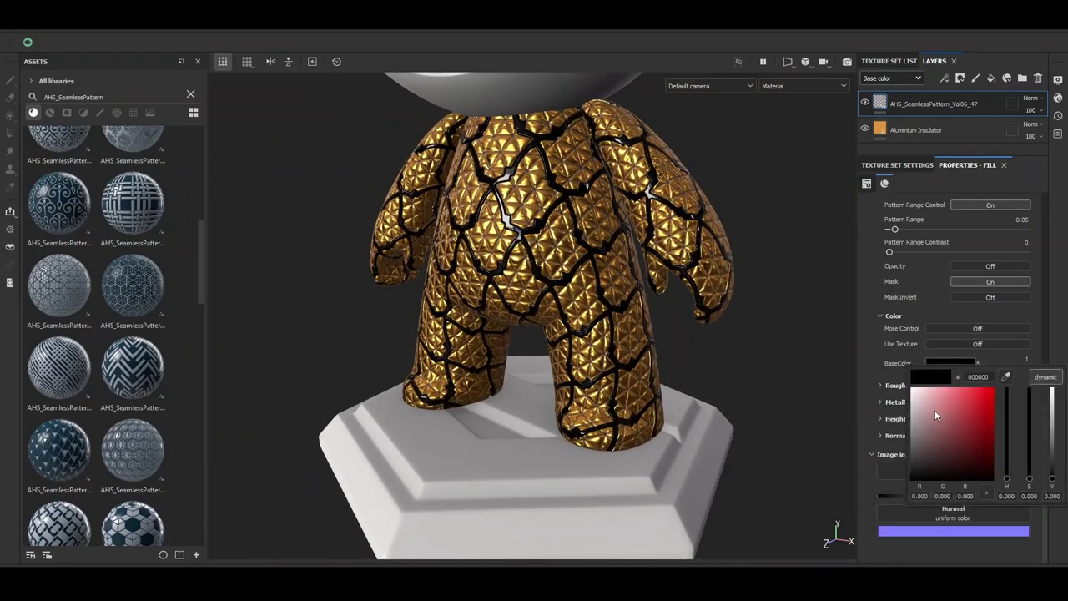
{"action": "left_click", "coordinate": [924, 413]}
{"action": "left_click", "coordinate": [901, 386]}
{"action": "scroll", "coordinate": [534, 292], "scroll_direction": "up", "scroll_amount": 3}
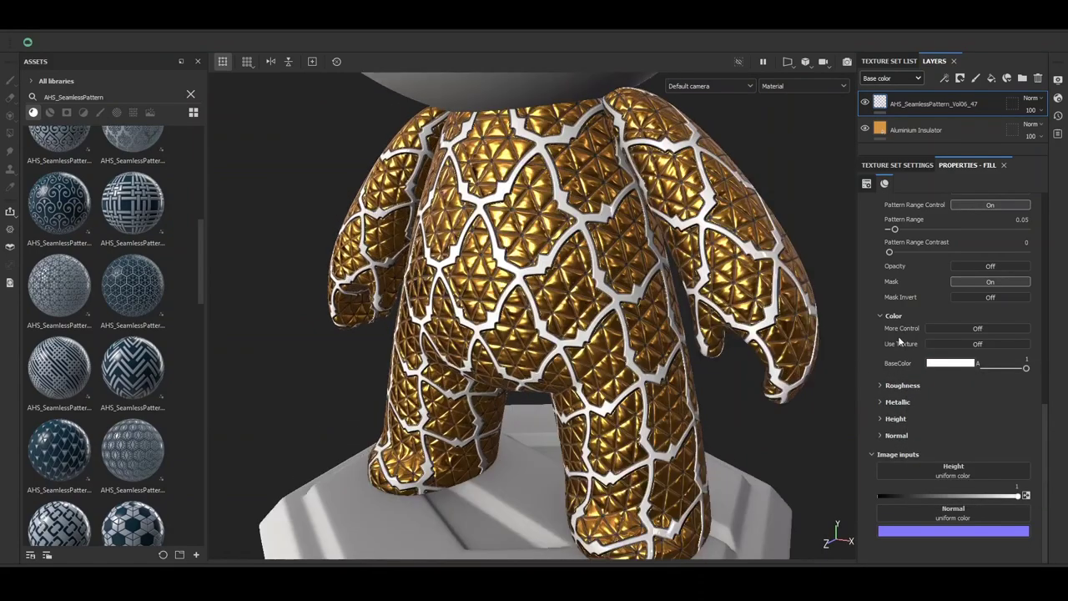
{"action": "left_click", "coordinate": [898, 402]}
{"action": "left_click_drag", "start_coordinate": [1010, 456], "coordinate": [1012, 457]}
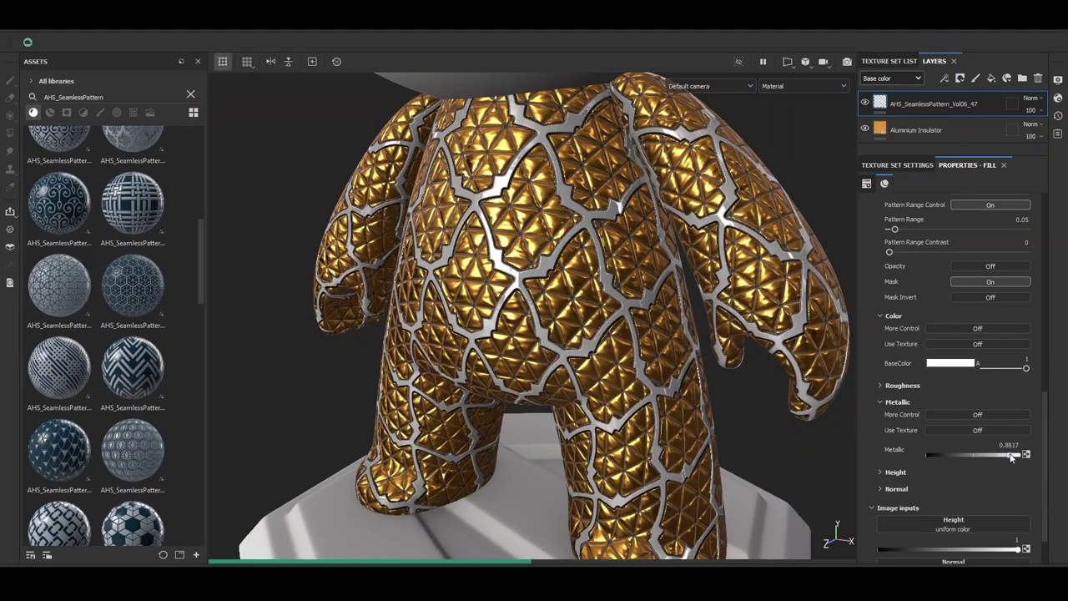
{"action": "scroll", "coordinate": [534, 318], "scroll_direction": "down", "scroll_amount": 3}
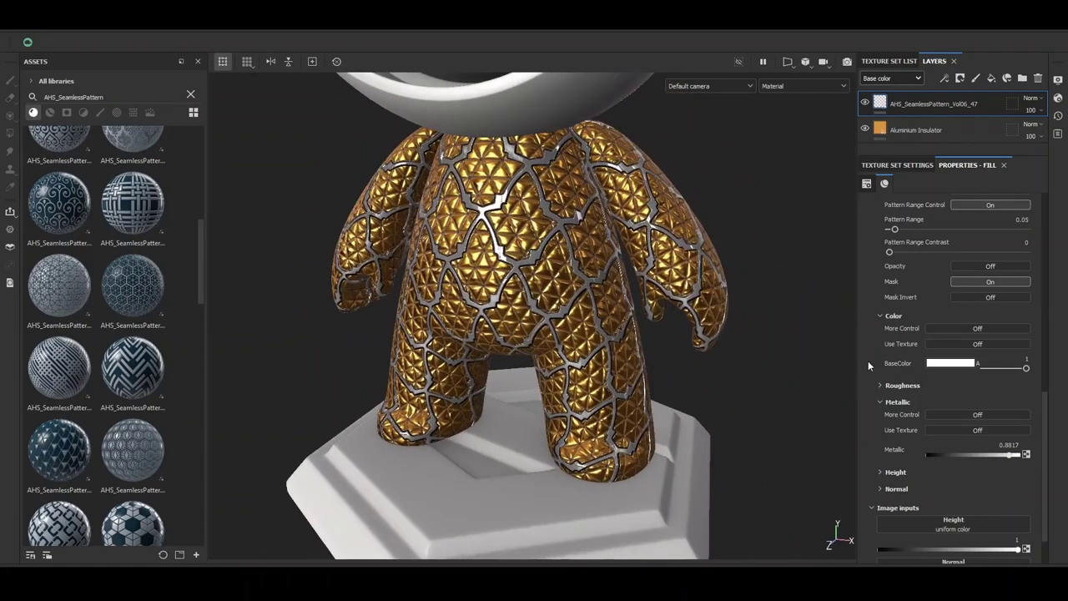
Recolour the grooves bright red, passing through an orange tone first.
{"action": "left_click", "coordinate": [899, 402]}
{"action": "left_click", "coordinate": [950, 363]}
{"action": "left_click_drag", "start_coordinate": [1007, 467], "coordinate": [1007, 473]}
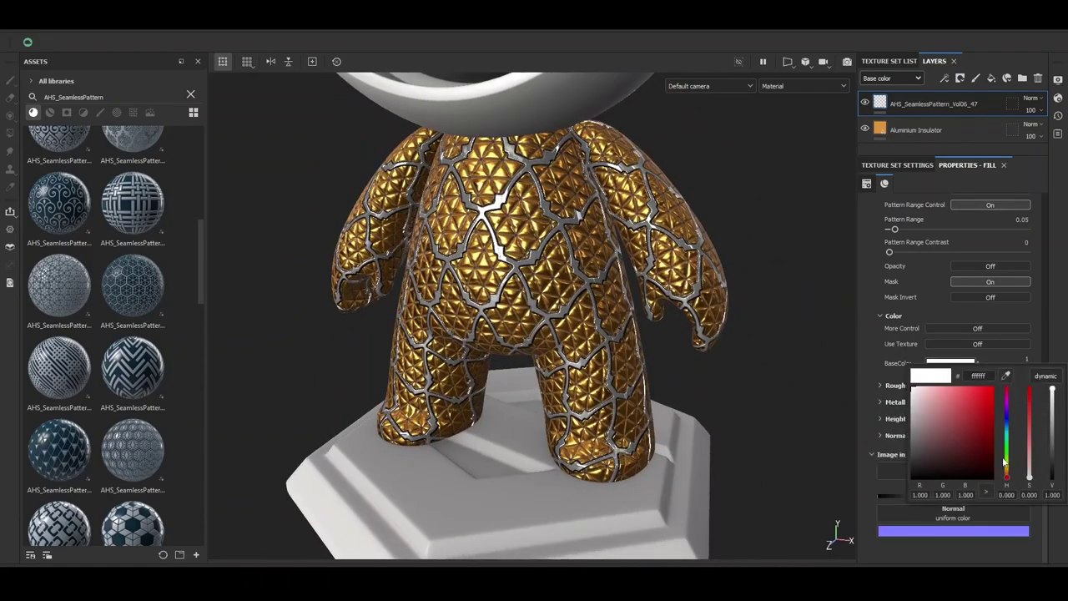
{"action": "left_click", "coordinate": [966, 400]}
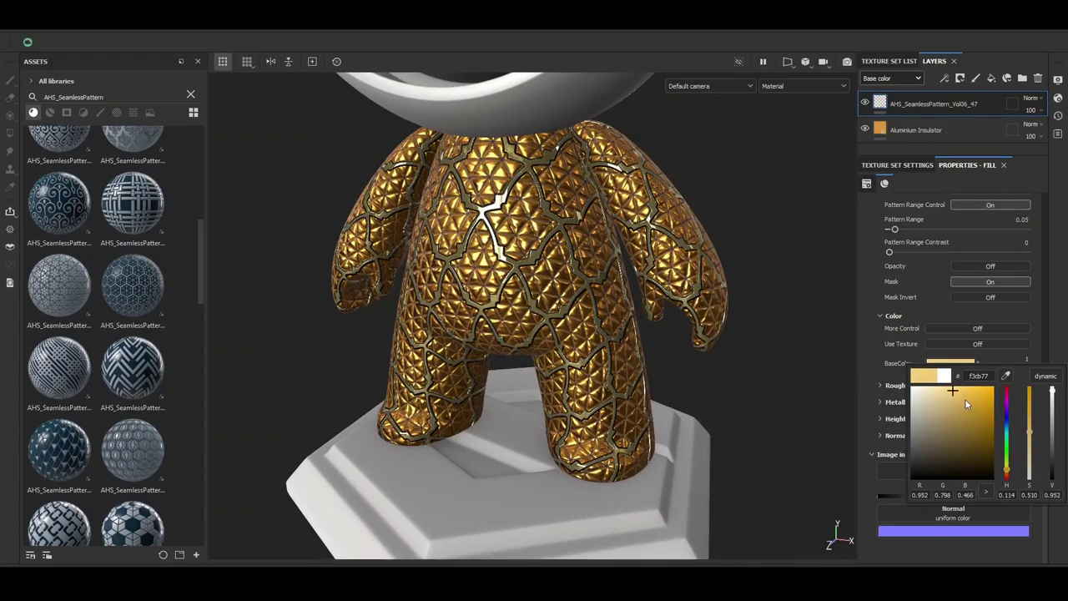
{"action": "left_click", "coordinate": [976, 402]}
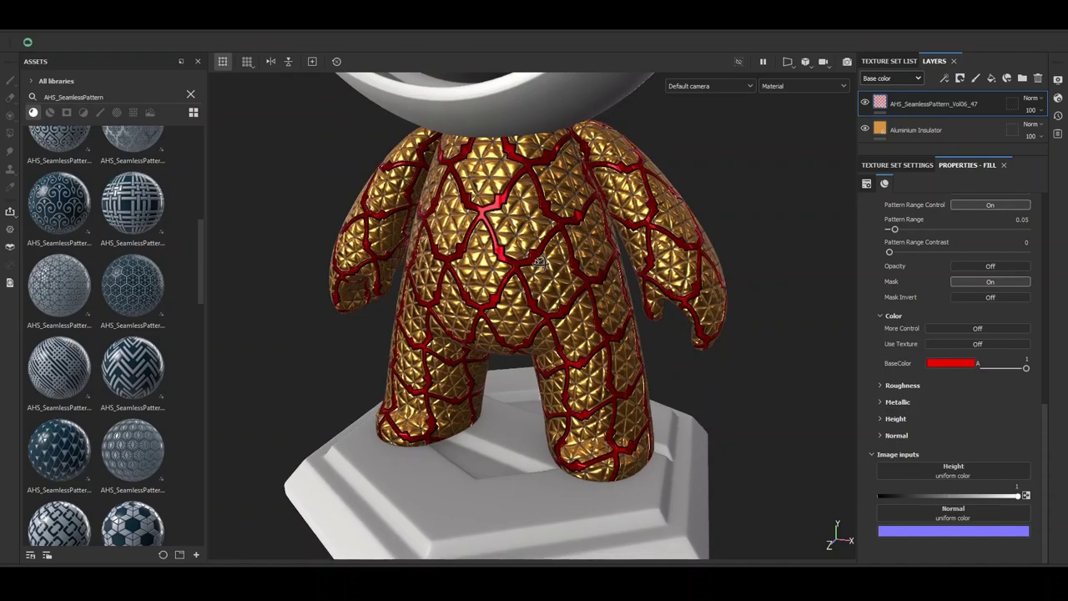
{"action": "mouse_move", "coordinate": [597, 276]}
{"action": "left_mouse_down", "text": "alt"}
{"action": "mouse_move", "coordinate": [643, 208]}
{"action": "mouse_move", "coordinate": [464, 212]}
{"action": "mouse_move", "coordinate": [864, 422]}
{"action": "left_mouse_up", "text": "alt"}
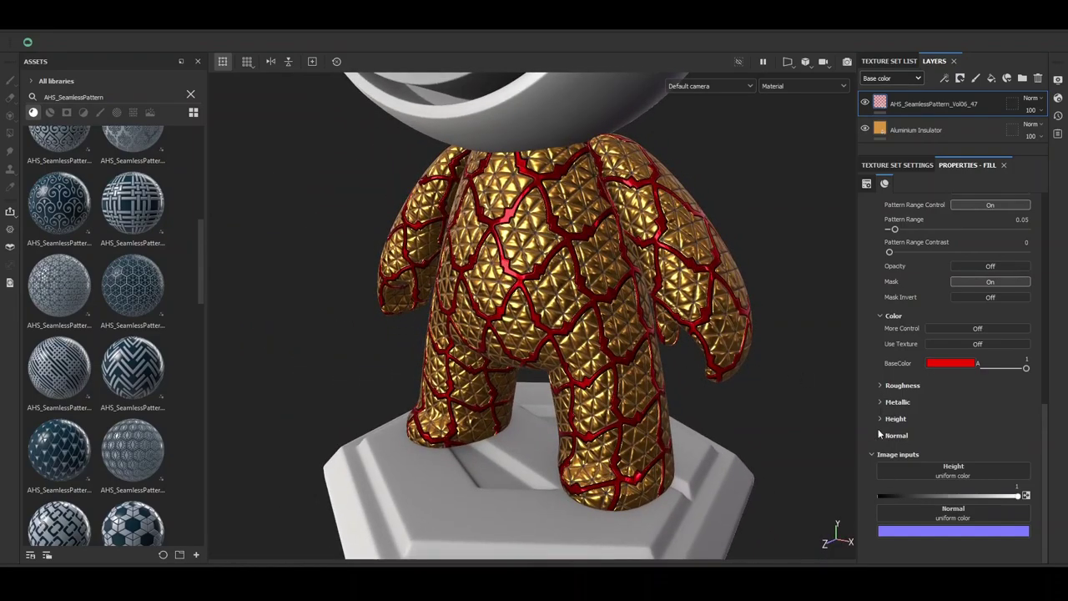
In Shader Settings, enable Displacement & Tessellation with a Scale of 0.01.
{"action": "left_click", "coordinate": [1058, 98]}
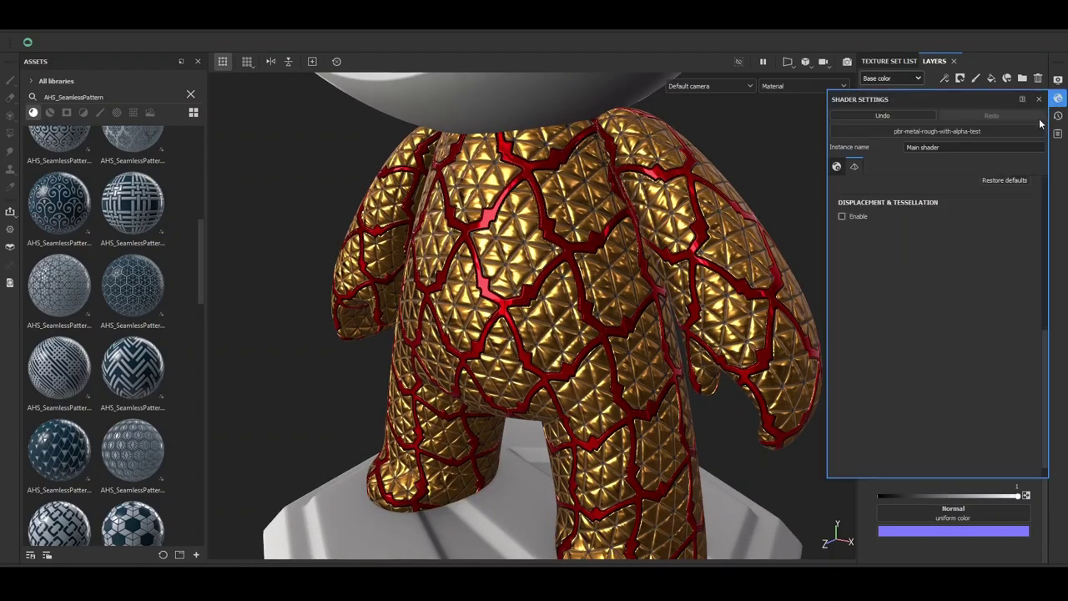
{"action": "left_click", "coordinate": [842, 217]}
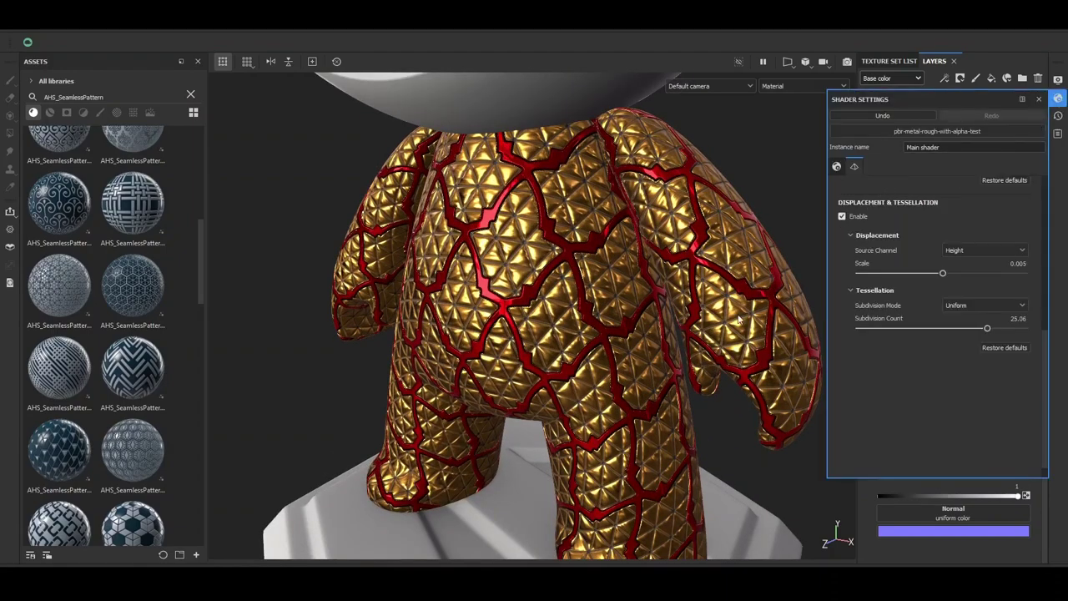
{"action": "left_click", "coordinate": [1022, 266]}
{"action": "type", "text": "0.01"}
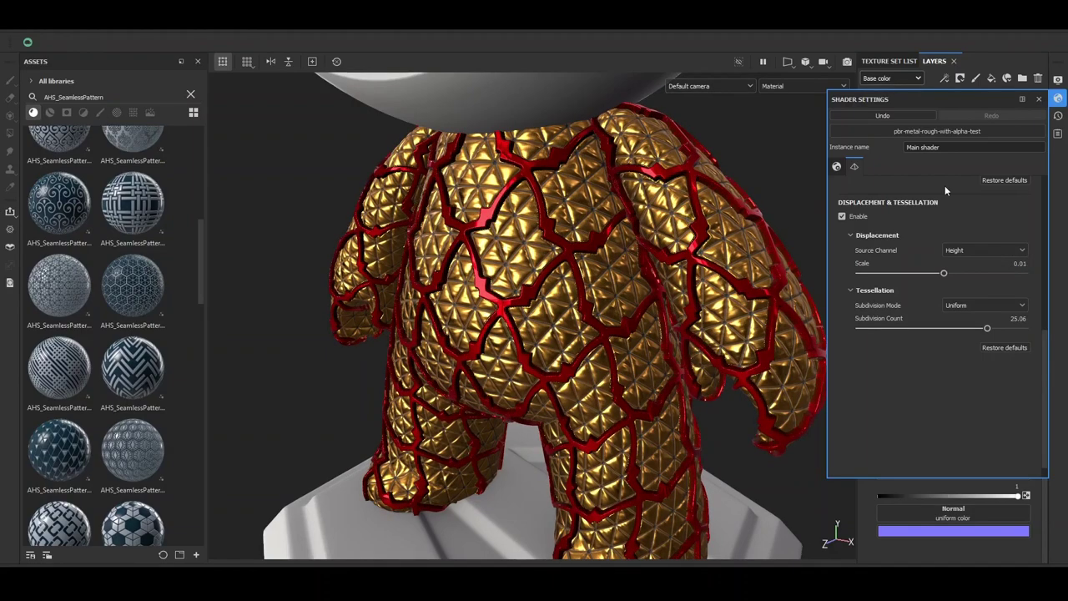
{"action": "left_click", "coordinate": [584, 278]}
Orbit and zoom to inspect the displaced red grooves across the whole figure.
{"action": "mouse_move", "coordinate": [531, 251]}
{"action": "right_mouse_down", "text": "alt"}
{"action": "mouse_move", "coordinate": [588, 246]}
{"action": "mouse_move", "coordinate": [473, 271]}
{"action": "right_mouse_up", "text": "alt"}
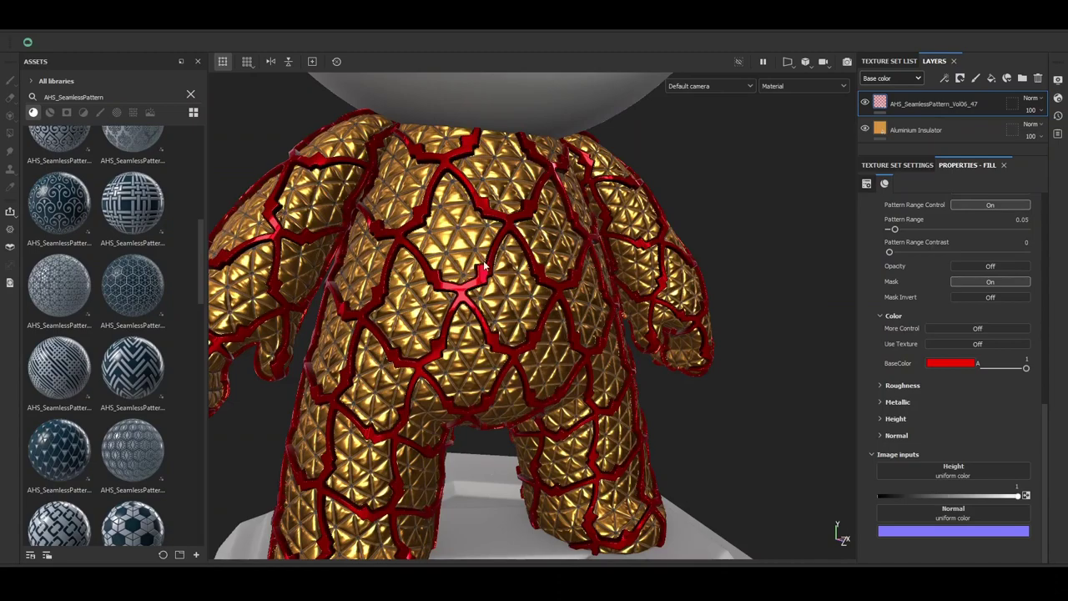
{"action": "right_click_drag", "start_coordinate": [483, 260], "coordinate": [490, 263], "text": "alt"}
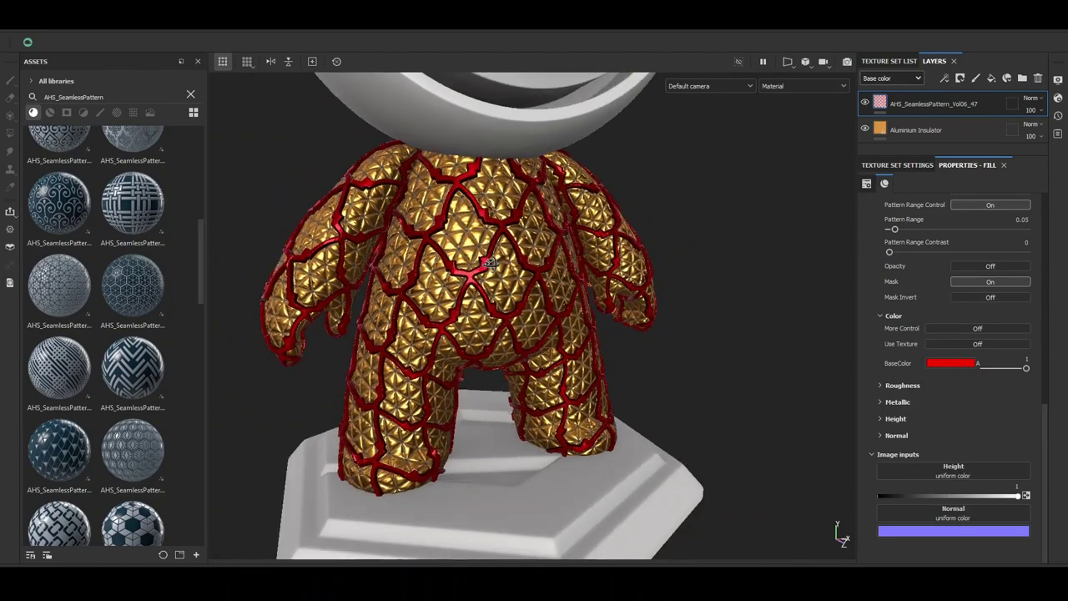
{"action": "left_click_drag", "start_coordinate": [489, 263], "coordinate": [505, 256], "text": "alt"}
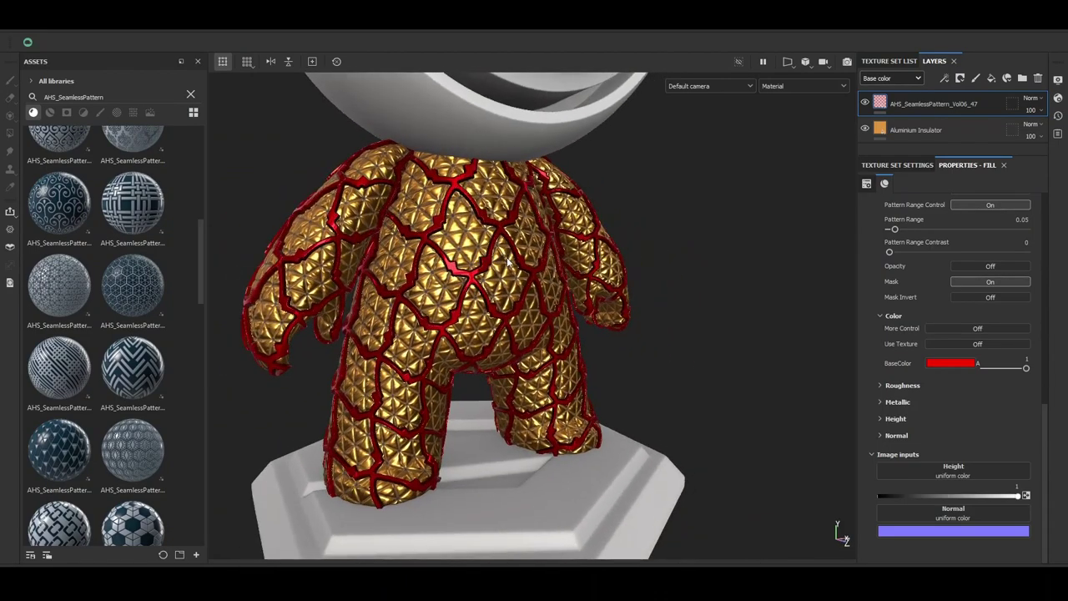
{"action": "left_click_drag", "start_coordinate": [1045, 418], "coordinate": [1049, 321]}
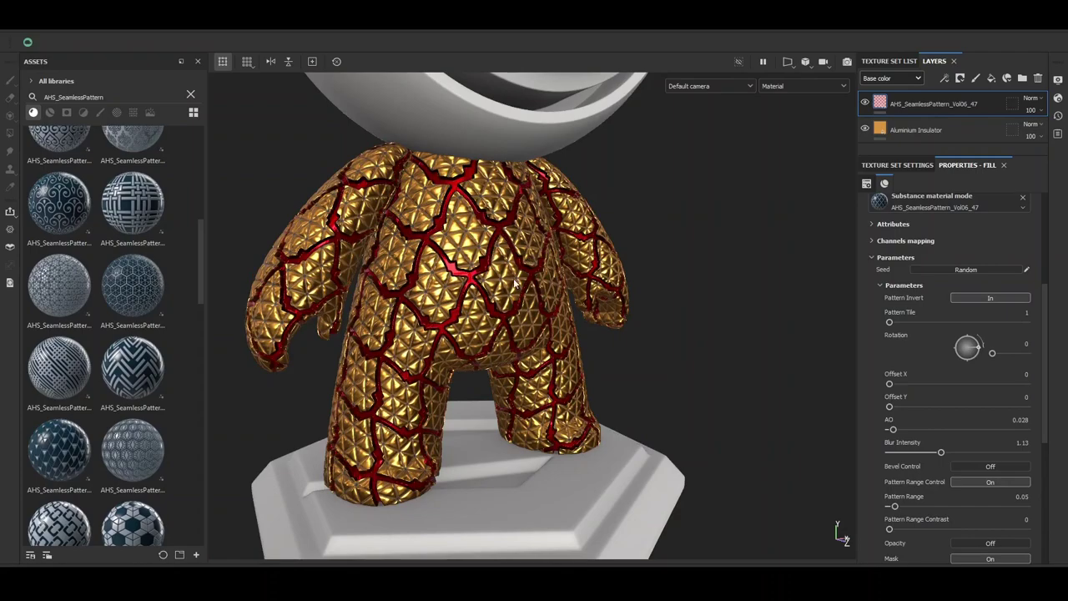
{"action": "left_click_drag", "start_coordinate": [515, 282], "coordinate": [496, 222], "text": "alt"}
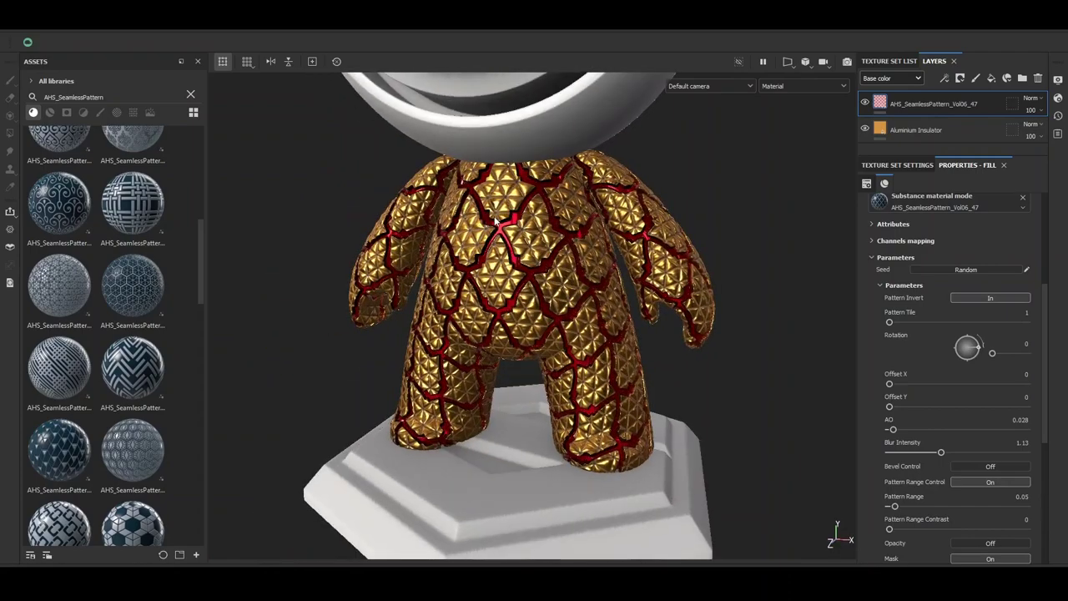
{"action": "scroll", "coordinate": [497, 221], "scroll_direction": "up", "scroll_amount": 1}
{"action": "scroll", "coordinate": [493, 275], "scroll_direction": "up", "scroll_amount": 1}
{"action": "scroll", "coordinate": [492, 275], "scroll_direction": "up", "scroll_amount": 1}
{"action": "scroll", "coordinate": [492, 275], "scroll_direction": "up", "scroll_amount": 1}
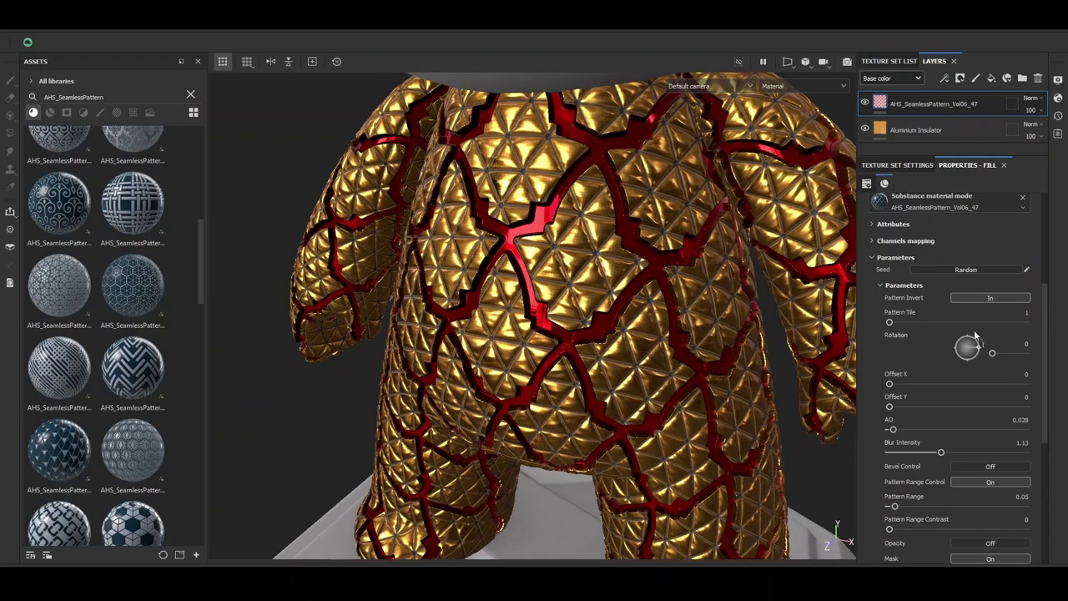
{"action": "scroll", "coordinate": [977, 376], "scroll_direction": "down", "scroll_amount": 1}
{"action": "scroll", "coordinate": [978, 434], "scroll_direction": "down", "scroll_amount": 2}
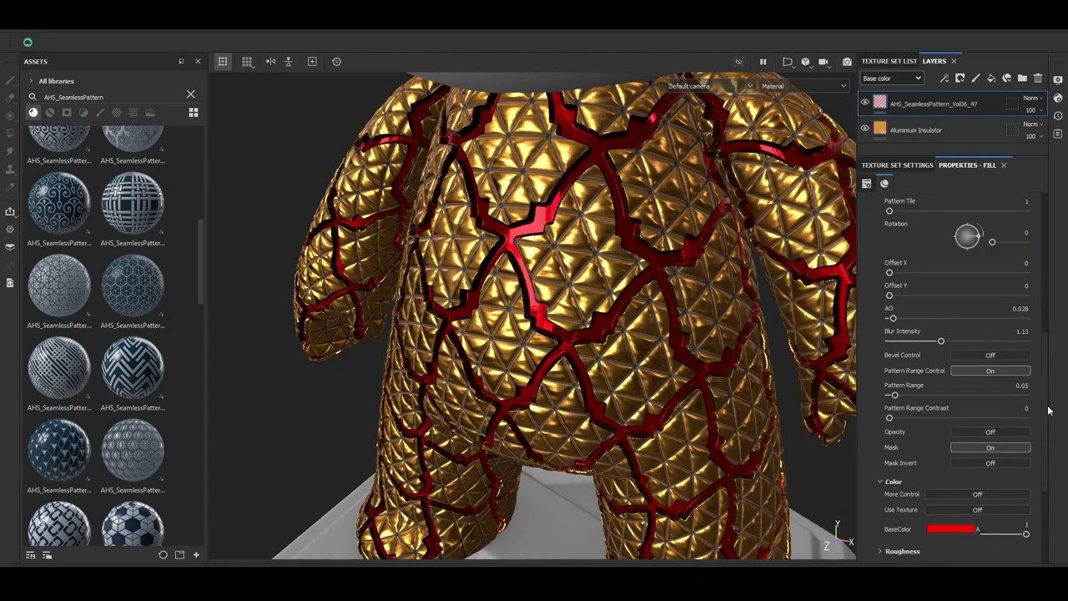
Turn Mask Invert on so the body becomes glossy red panels.
{"action": "left_click", "coordinate": [980, 462]}
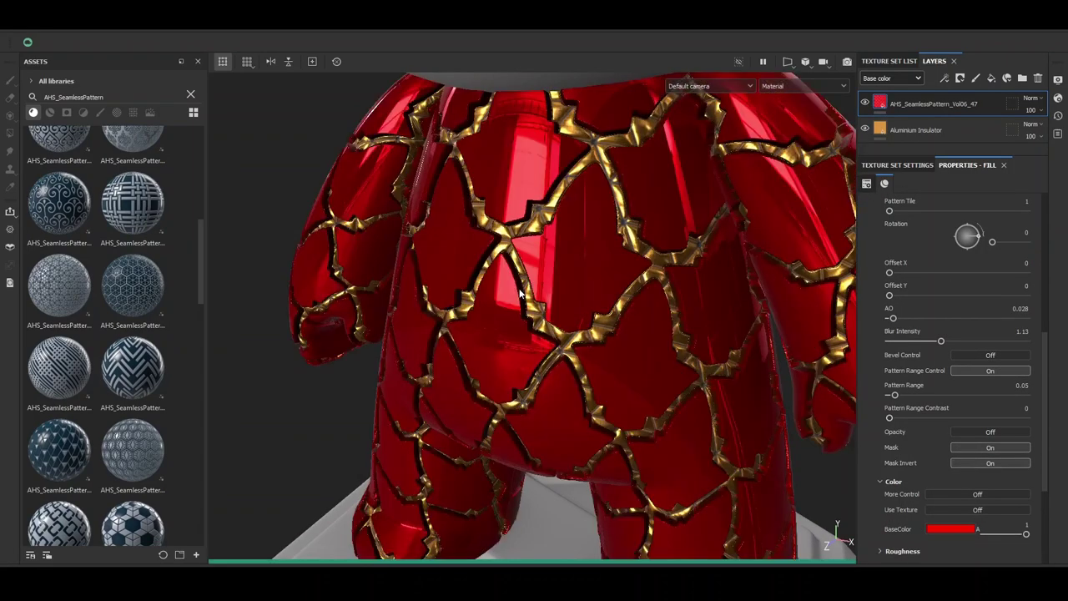
{"action": "scroll", "coordinate": [538, 259], "scroll_direction": "down", "scroll_amount": 2}
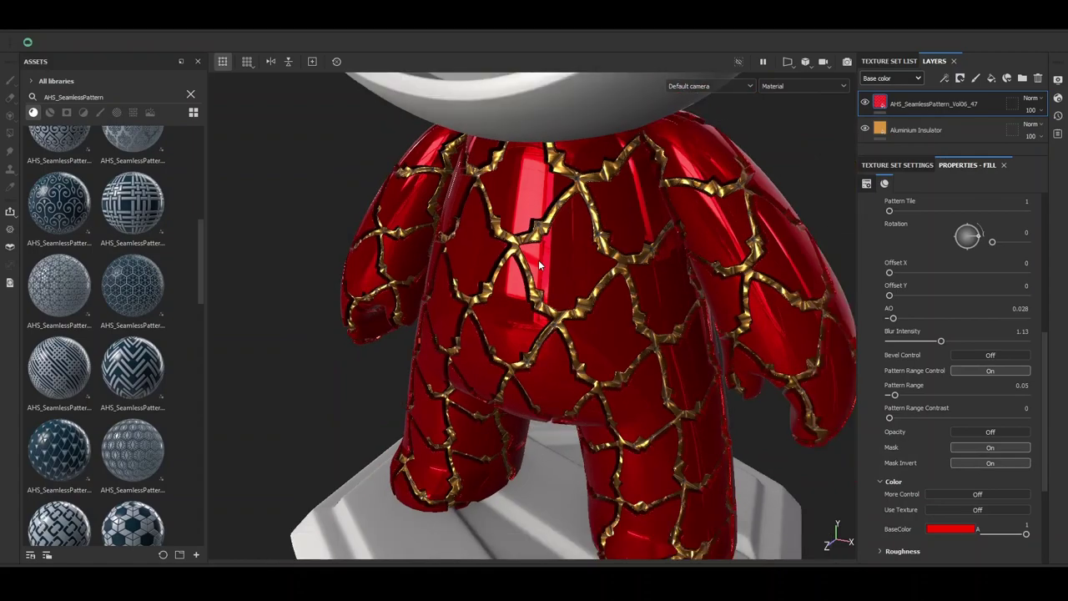
{"action": "scroll", "coordinate": [539, 259], "scroll_direction": "down", "scroll_amount": 2}
{"action": "scroll", "coordinate": [565, 250], "scroll_direction": "down", "scroll_amount": 1}
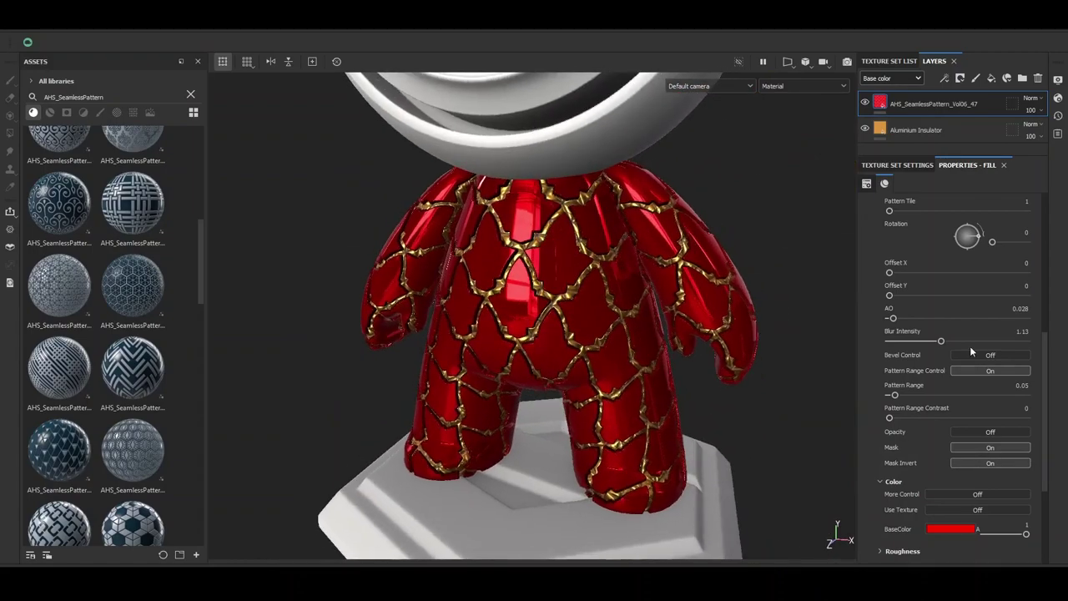
{"action": "scroll", "coordinate": [1043, 376], "scroll_direction": "up", "scroll_amount": 2}
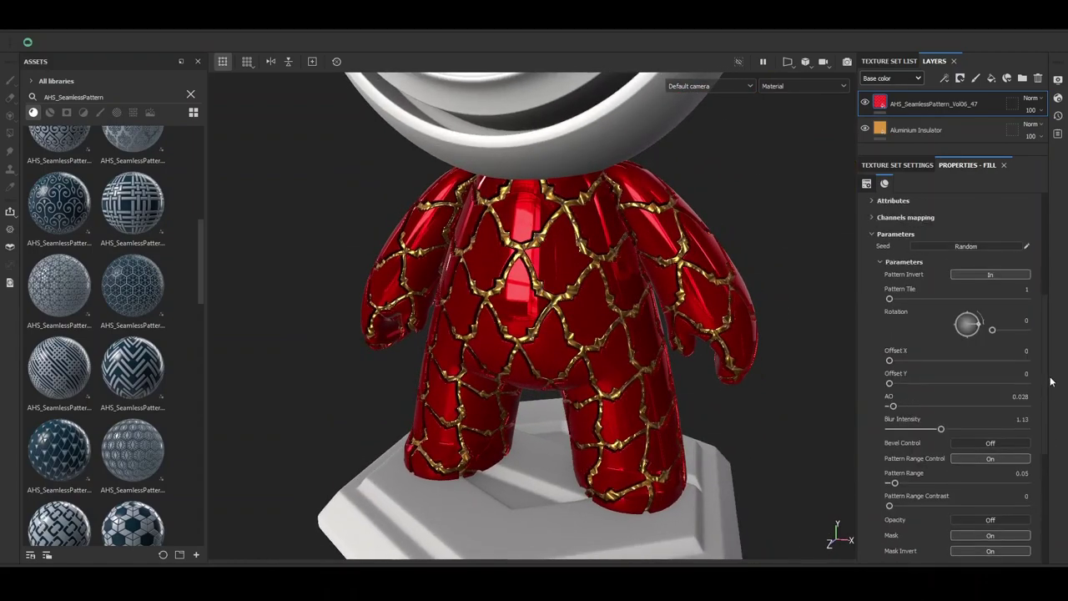
{"action": "scroll", "coordinate": [1001, 317], "scroll_direction": "up", "scroll_amount": 1}
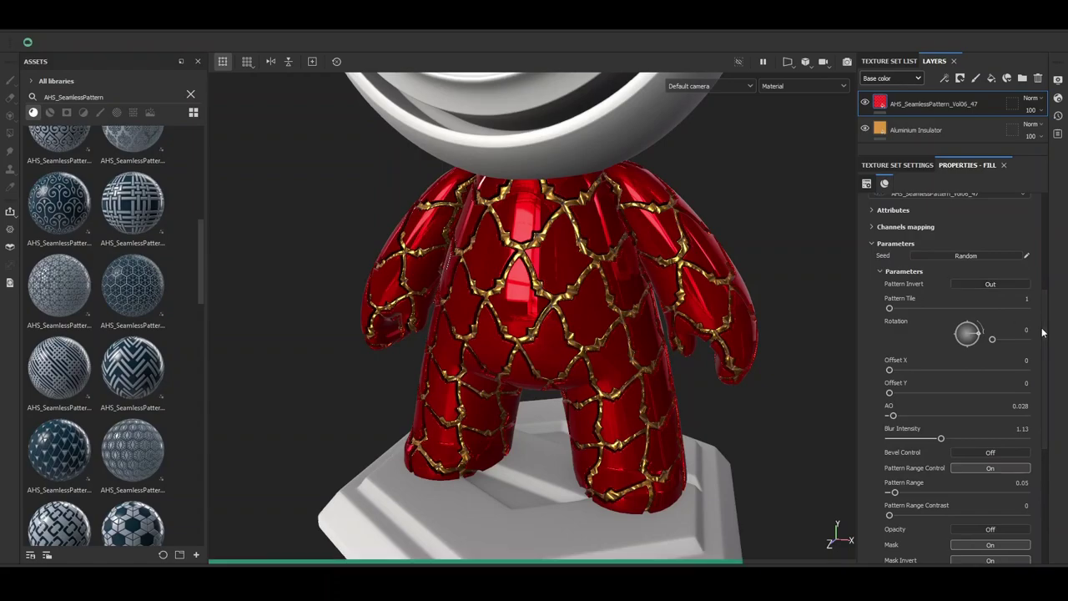
{"action": "scroll", "coordinate": [632, 268], "scroll_direction": "up", "scroll_amount": 3}
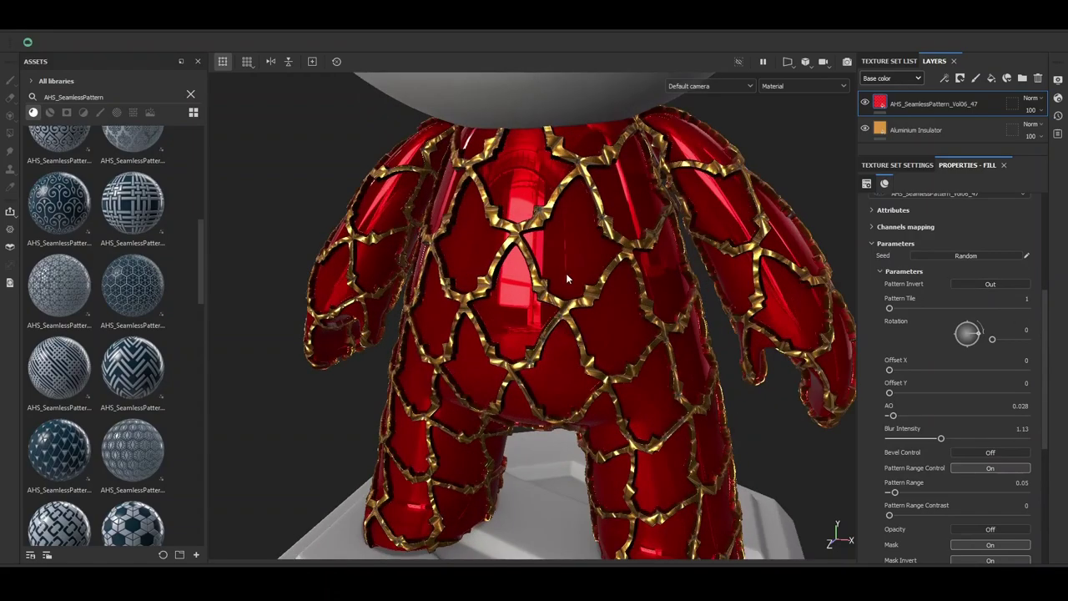
{"action": "left_click_drag", "start_coordinate": [632, 267], "coordinate": [669, 265], "text": "alt"}
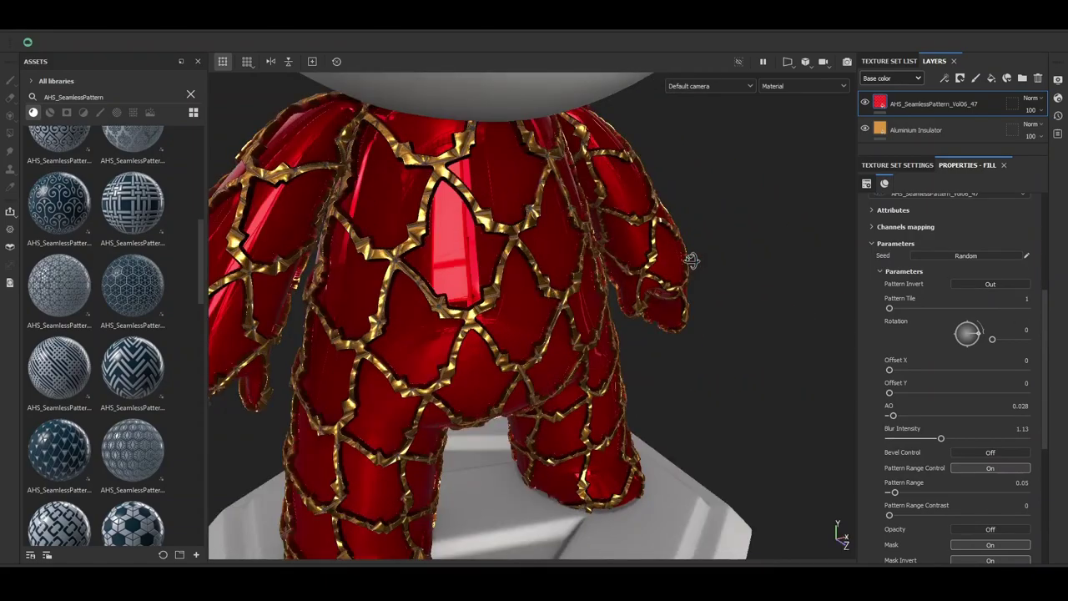
Set Pattern Invert back to In and frame the whole character including its head.
{"action": "scroll", "coordinate": [692, 260], "scroll_direction": "down", "scroll_amount": 2}
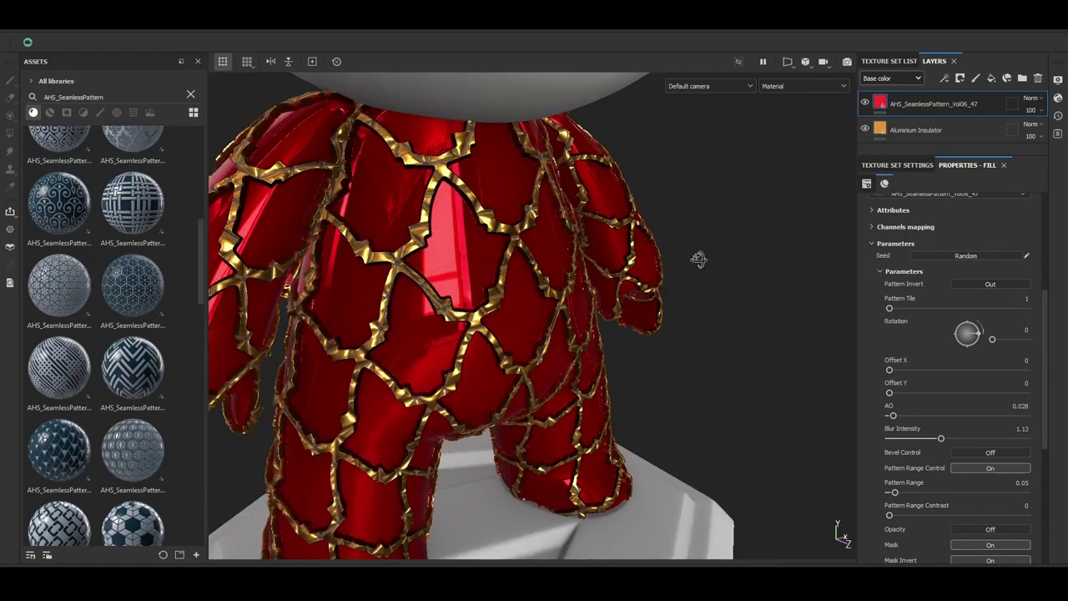
{"action": "scroll", "coordinate": [539, 251], "scroll_direction": "down", "scroll_amount": 3}
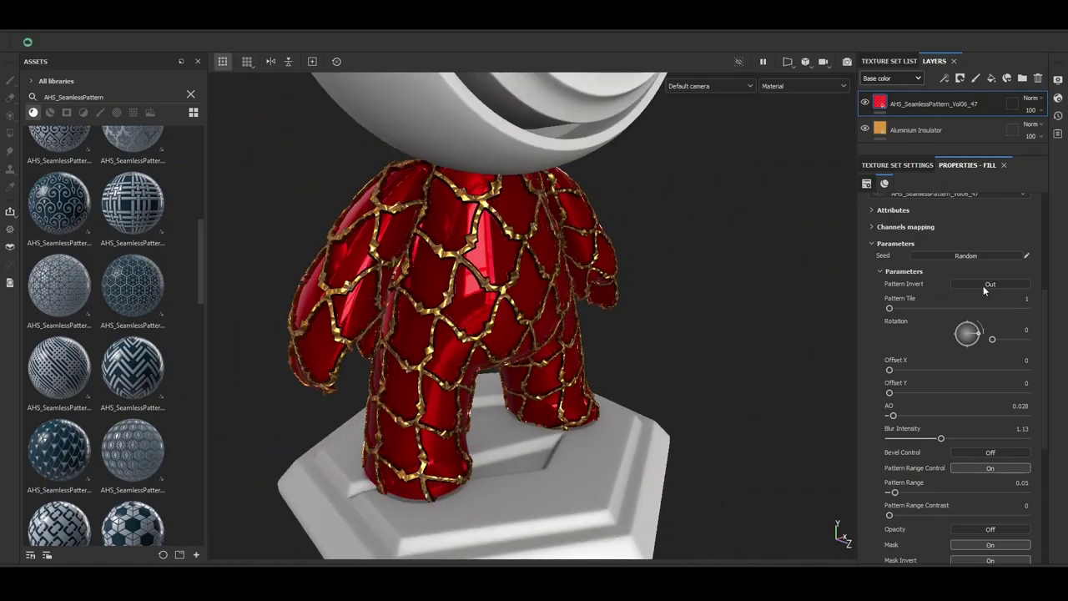
{"action": "left_click", "coordinate": [985, 285]}
{"action": "scroll", "coordinate": [568, 249], "scroll_direction": "down", "scroll_amount": 3}
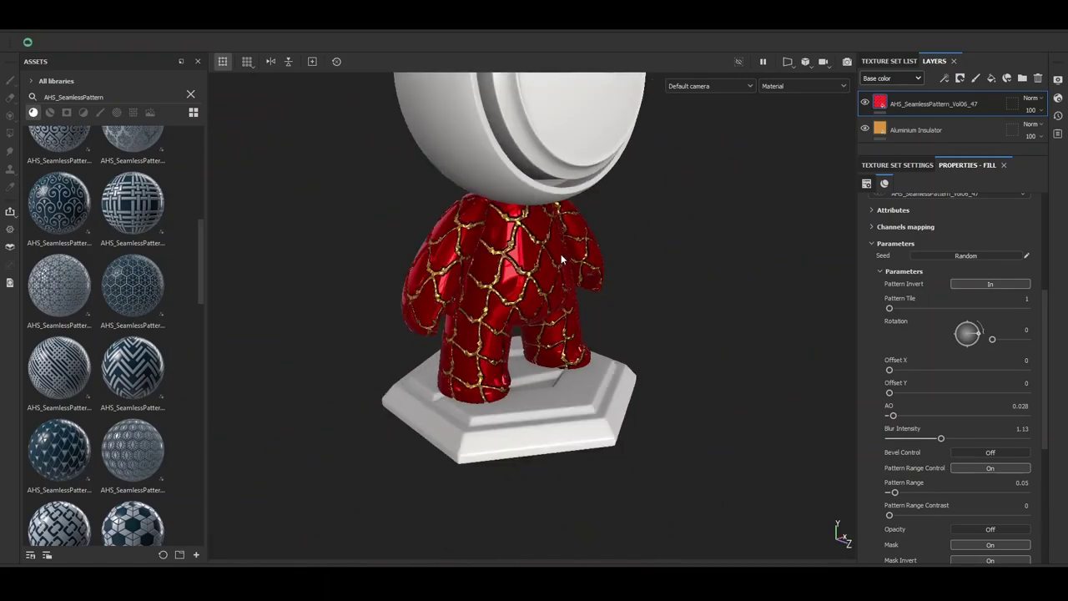
{"action": "middle_click_drag", "start_coordinate": [561, 254], "coordinate": [556, 306]}
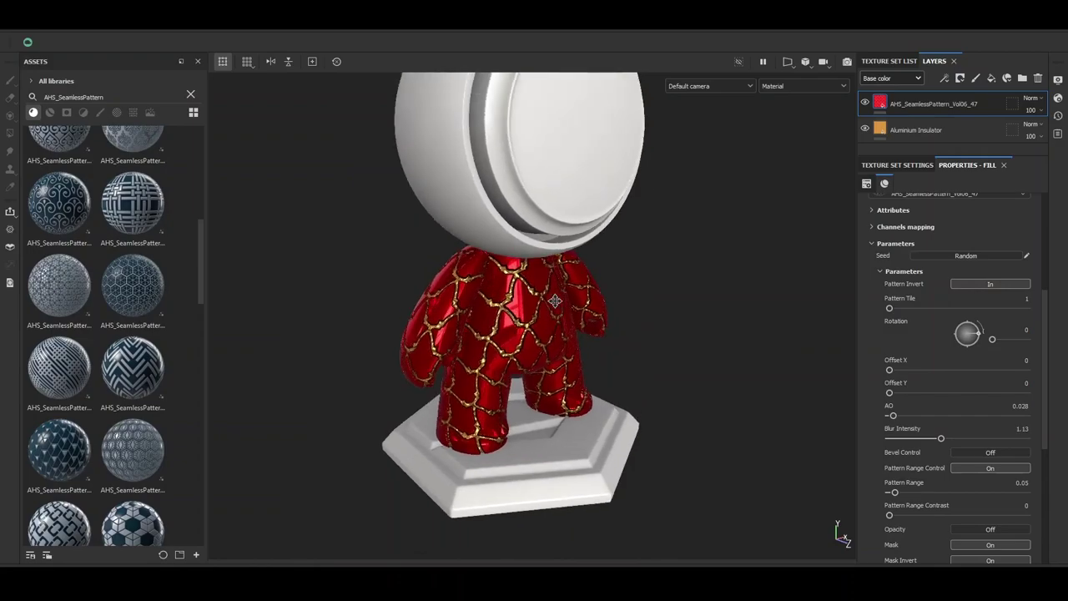